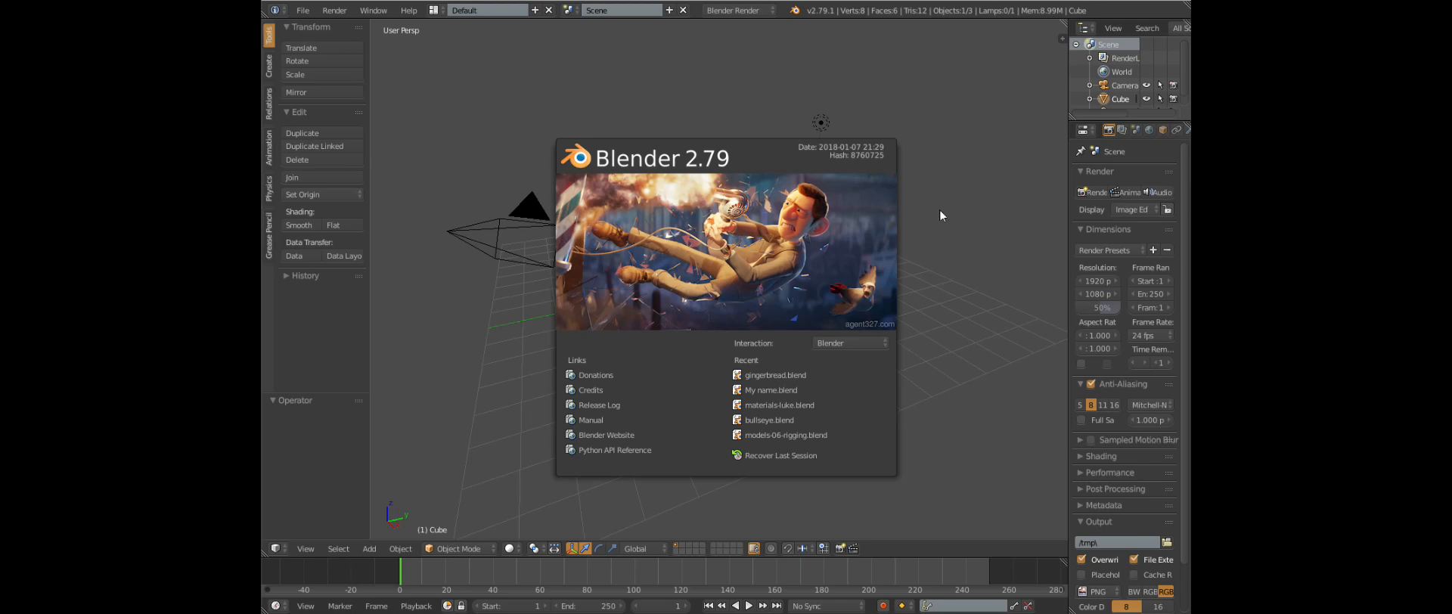
Start the Screencast Keys display and delete the default lamp from the scene
{"action": "left_click", "coordinate": [968, 202]}
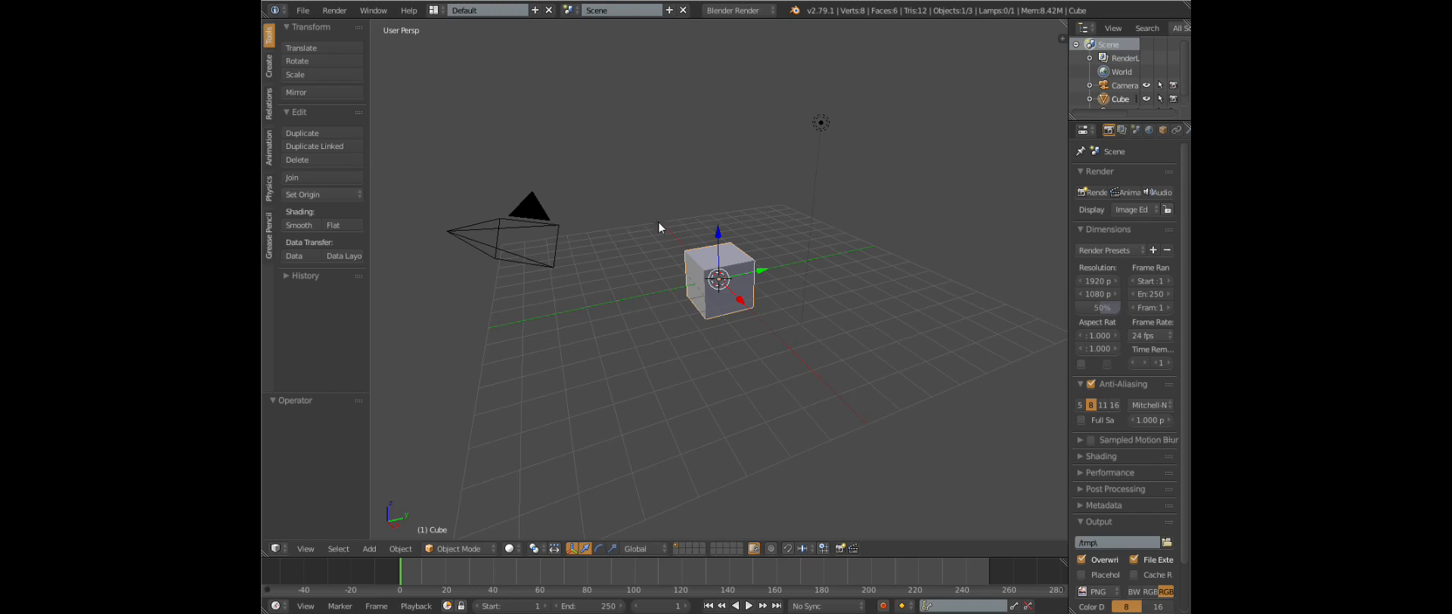
{"action": "right_click", "coordinate": [823, 124]}
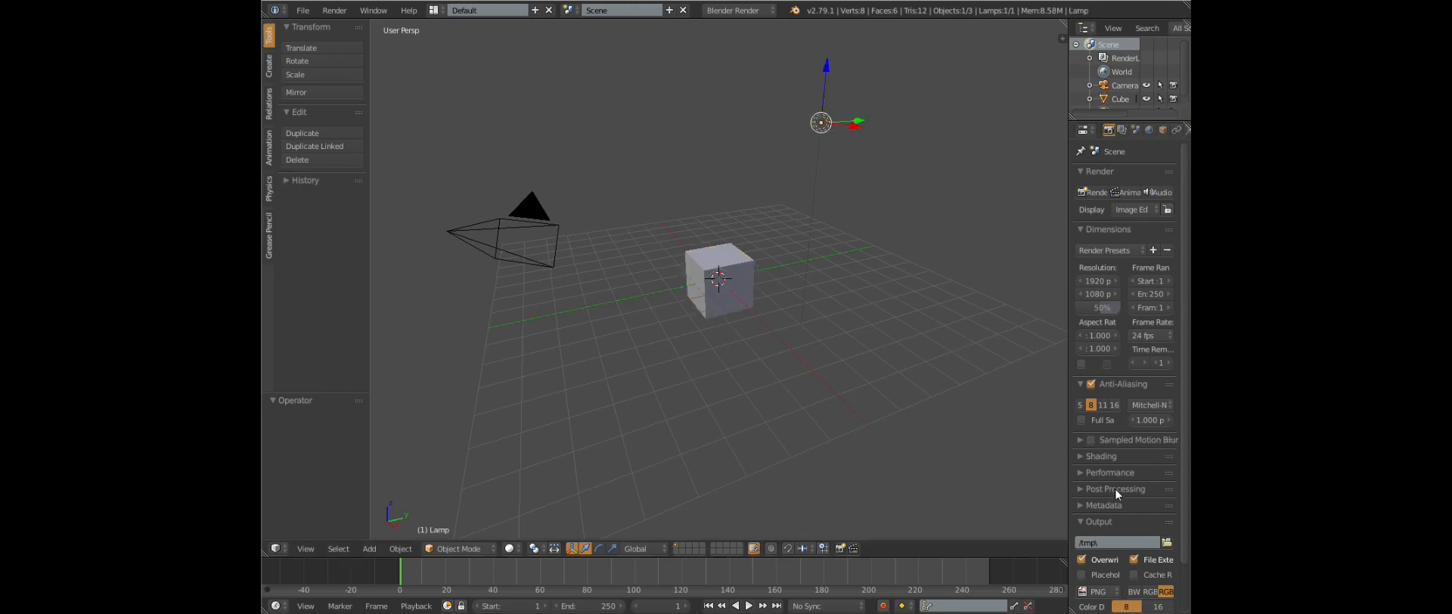
{"action": "key", "text": "n"}
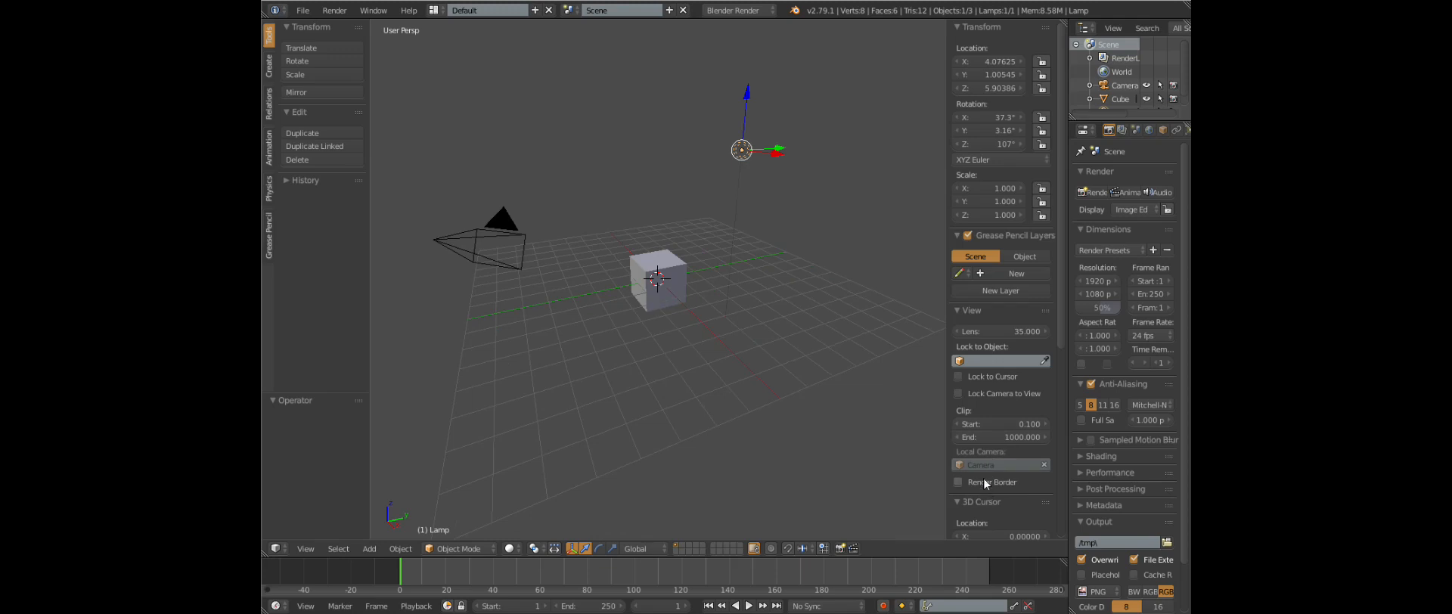
{"action": "scroll", "coordinate": [983, 478], "scroll_direction": "down", "scroll_amount": 1}
{"action": "scroll", "coordinate": [982, 484], "scroll_direction": "down", "scroll_amount": 3}
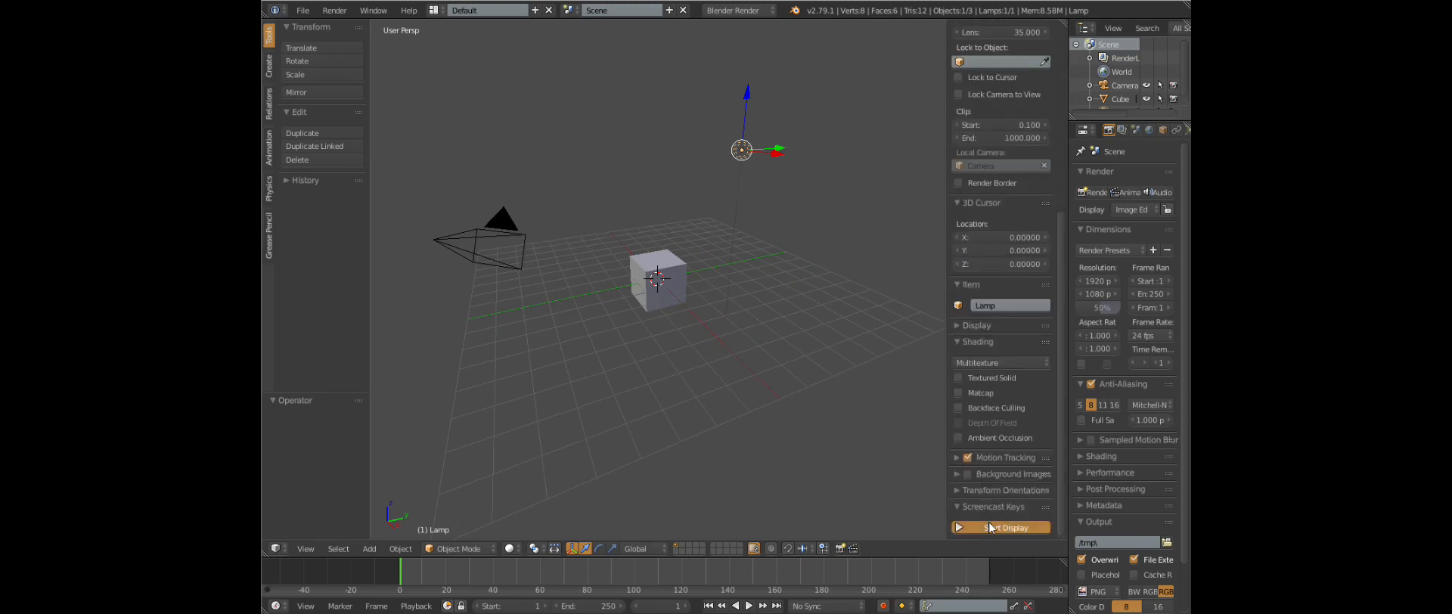
{"action": "left_click", "coordinate": [989, 527]}
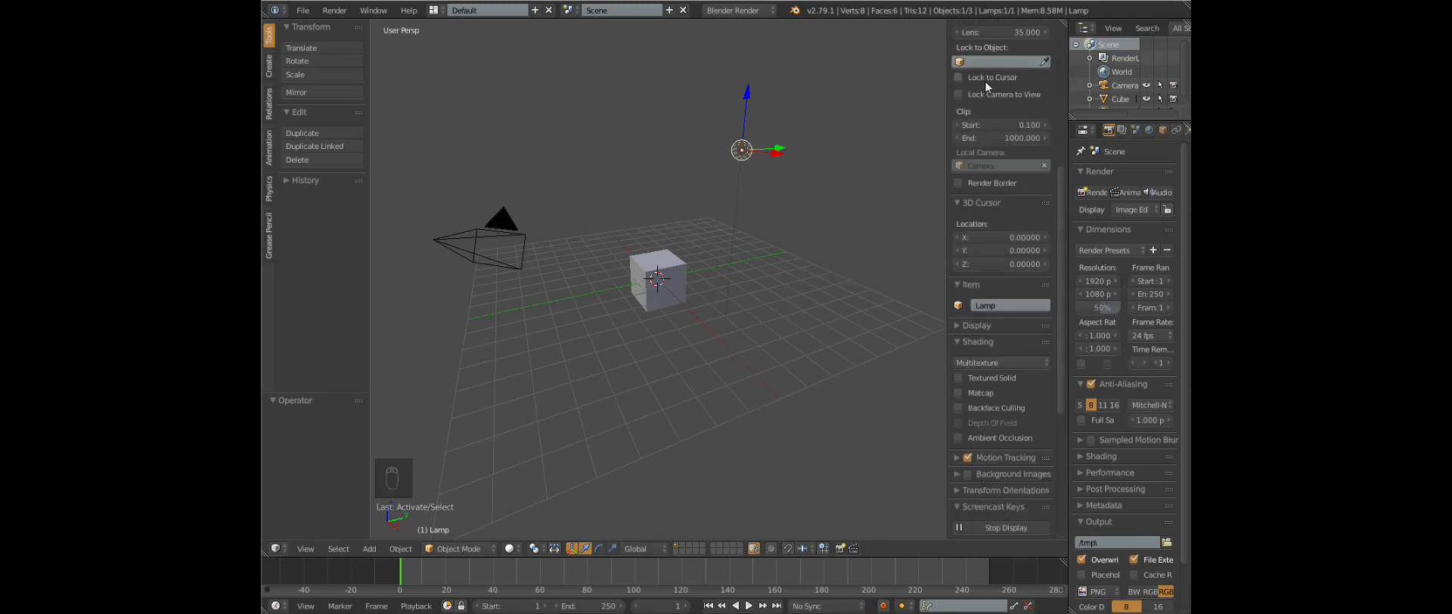
{"action": "key", "text": "n"}
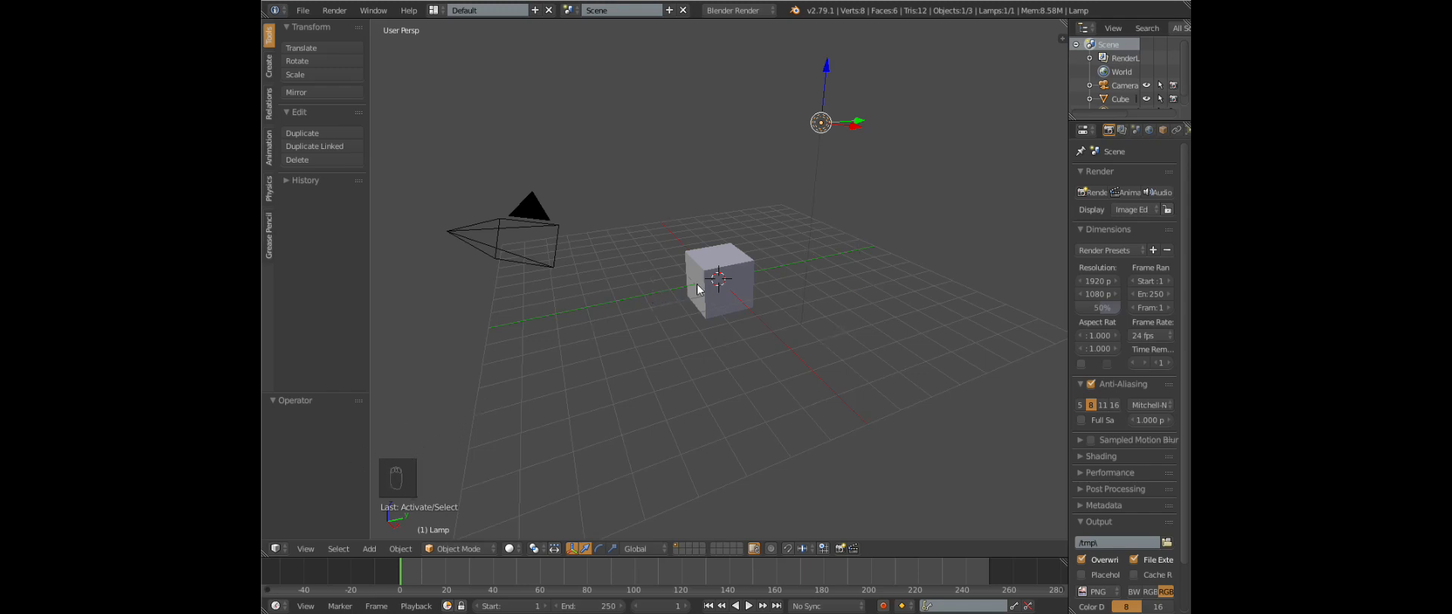
{"action": "key", "text": "x"}
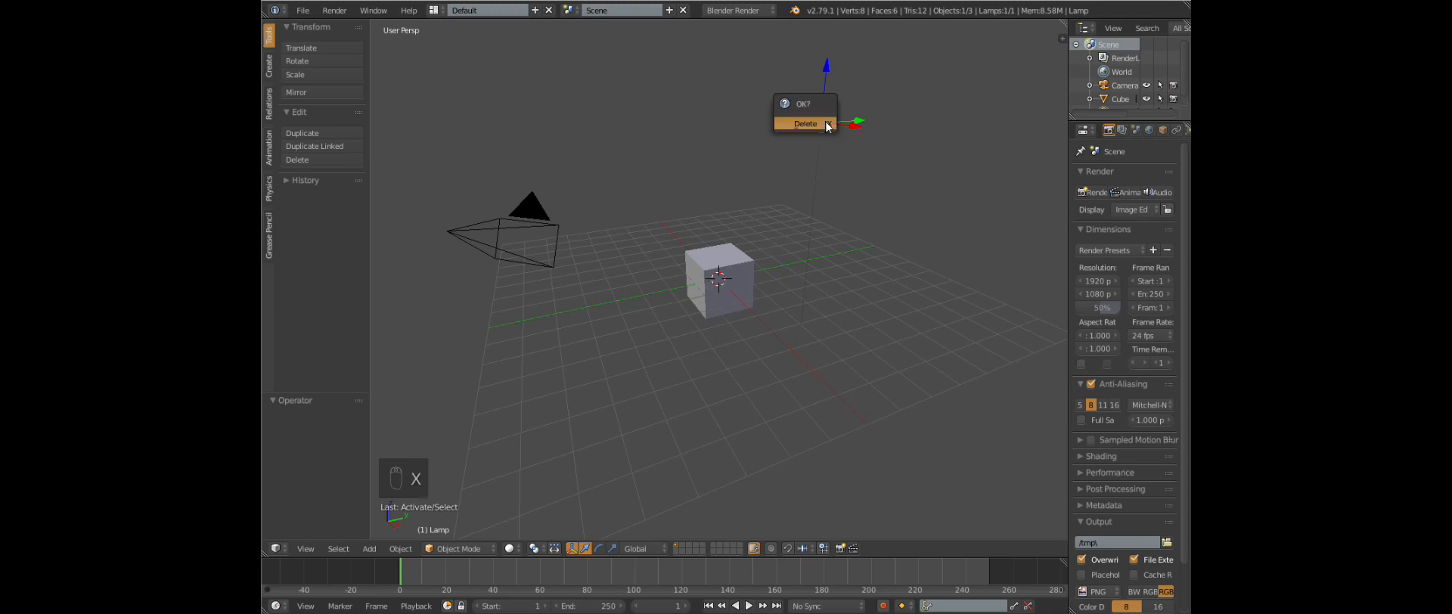
{"action": "left_click", "coordinate": [824, 122]}
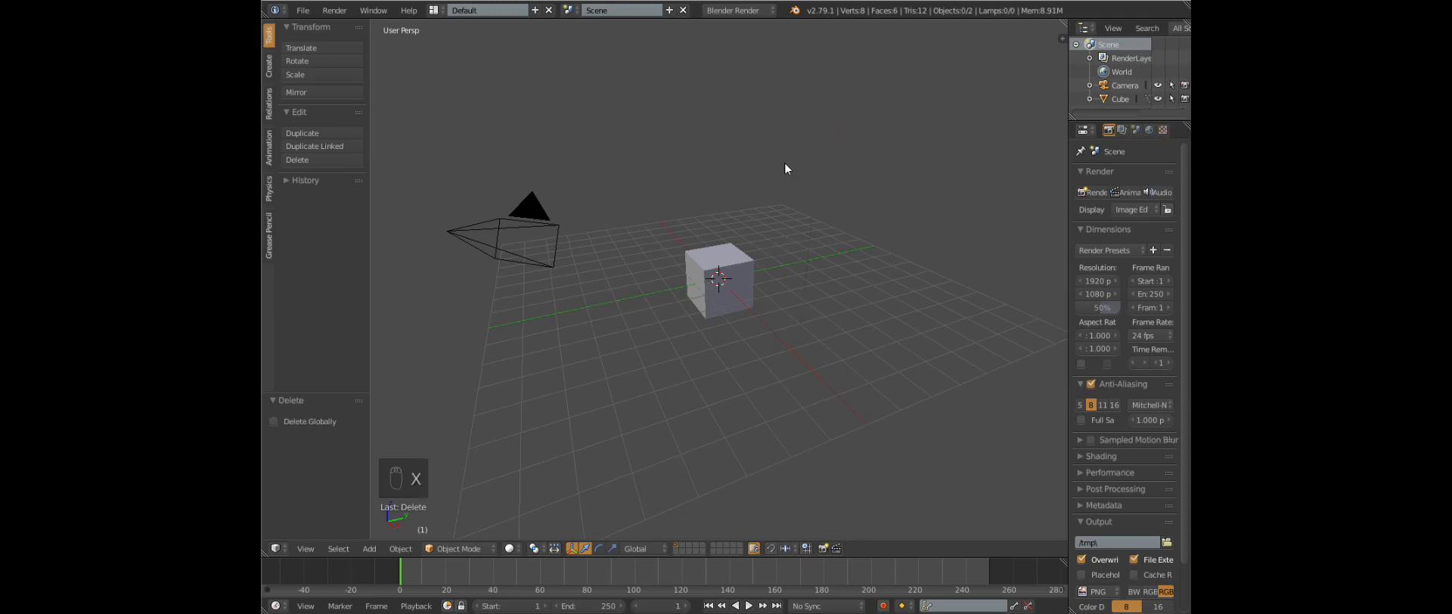
Scale the cube uniformly by about 3.35, and stretch it along the Y axis by about 1.75
{"action": "right_click", "coordinate": [727, 253]}
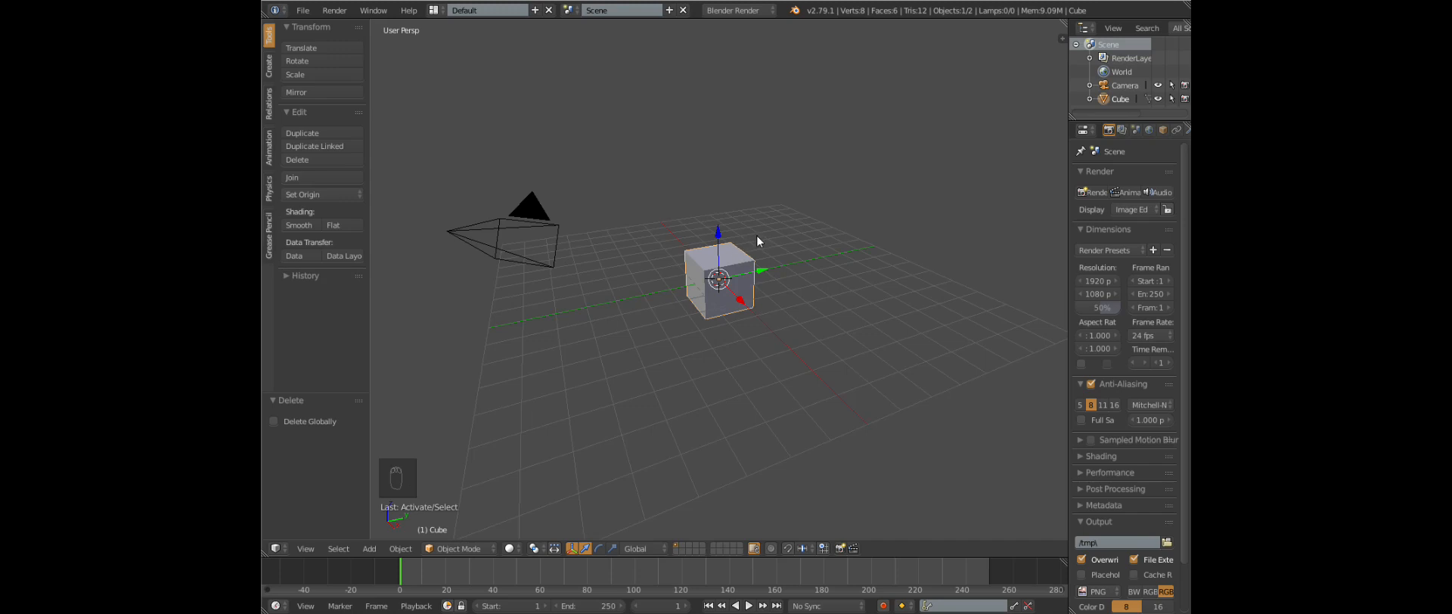
{"action": "key", "text": "s"}
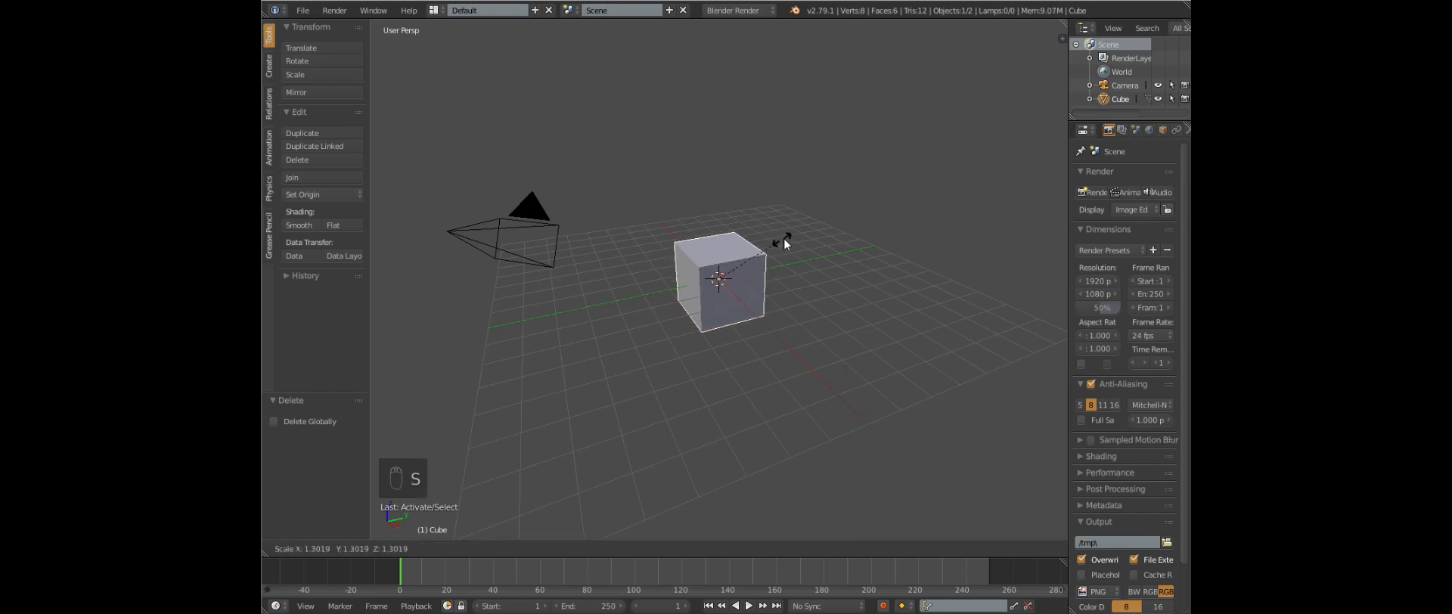
{"action": "left_click", "coordinate": [896, 212]}
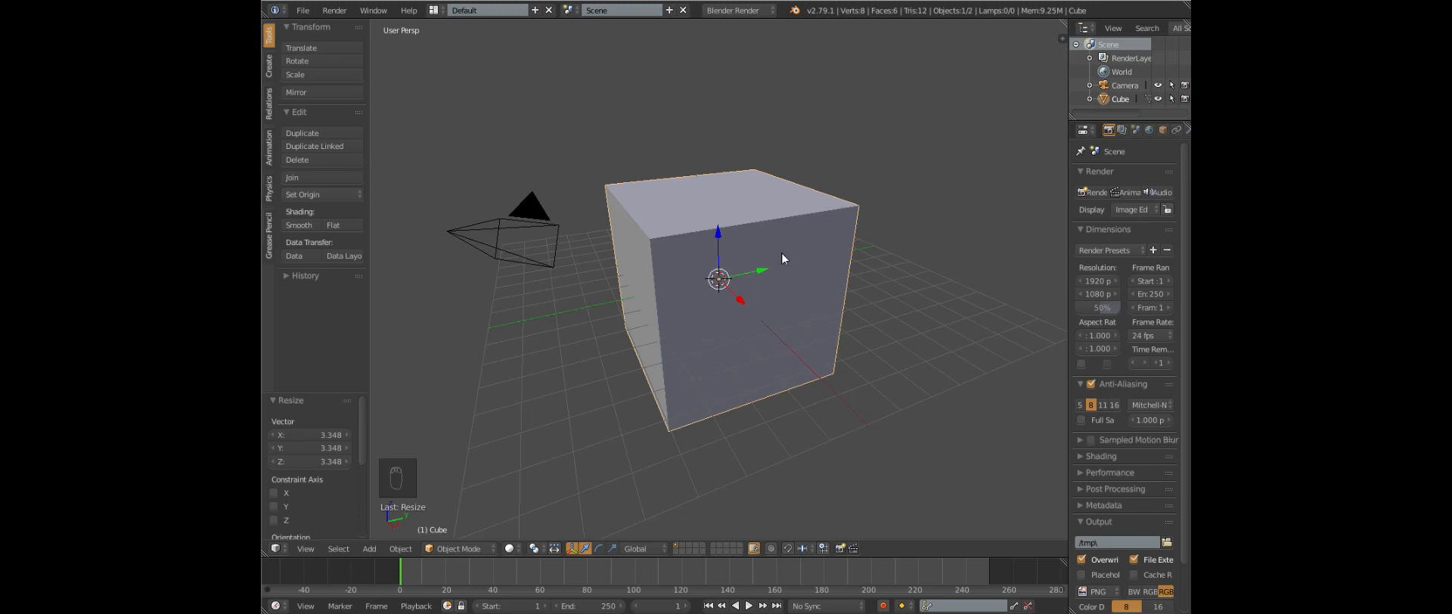
{"action": "key", "text": "s"}
{"action": "key", "text": "y"}
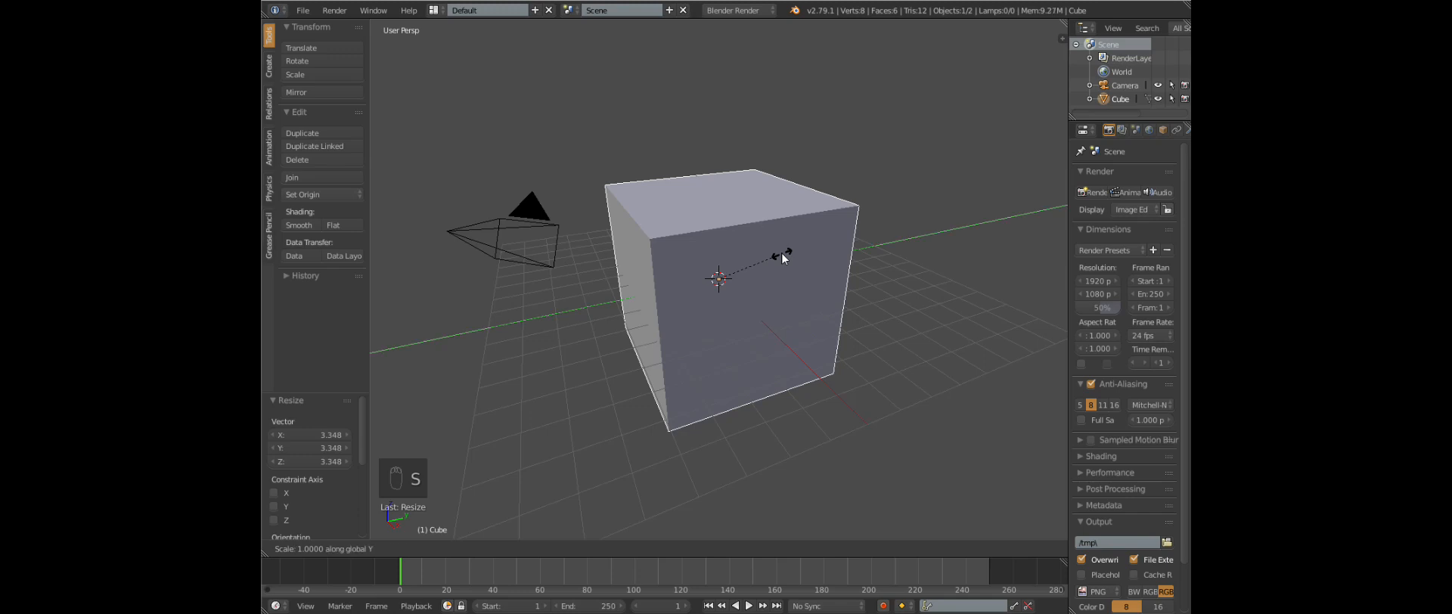
{"action": "left_click", "coordinate": [833, 249]}
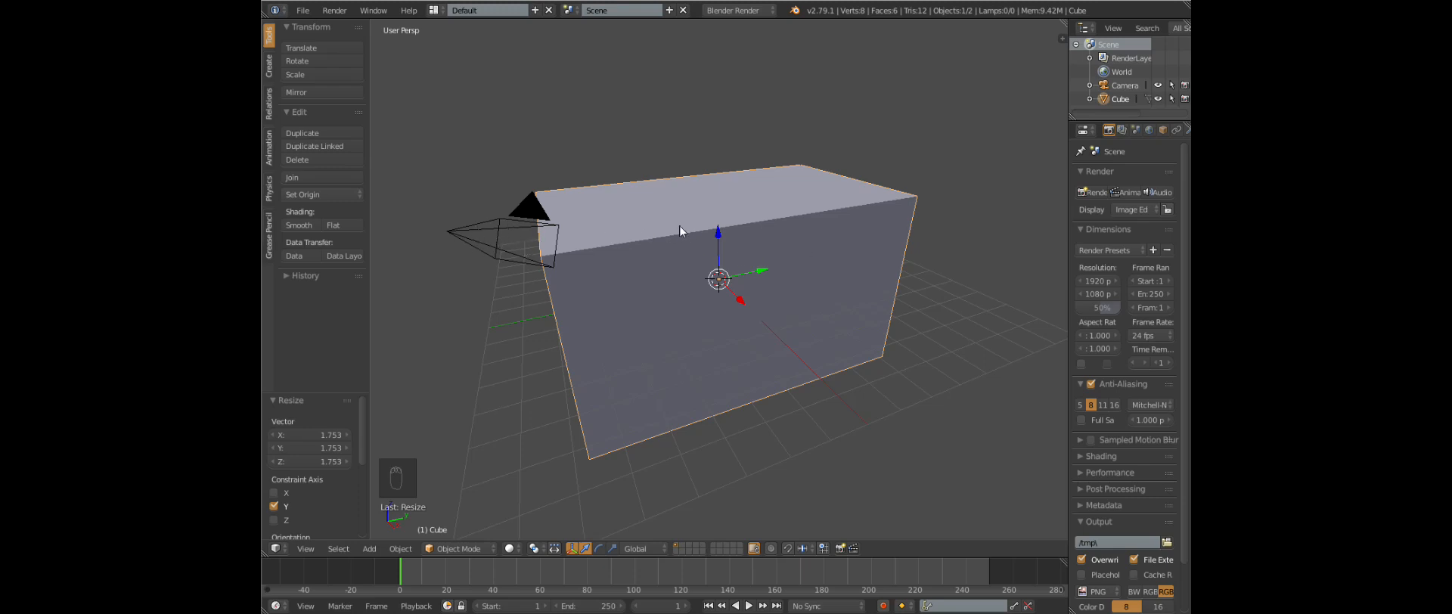
In Edit Mode, add two vertical loop cuts that divide the box's length into three sections, sliding the first by about 0.37
{"action": "key", "text": "Tab"}
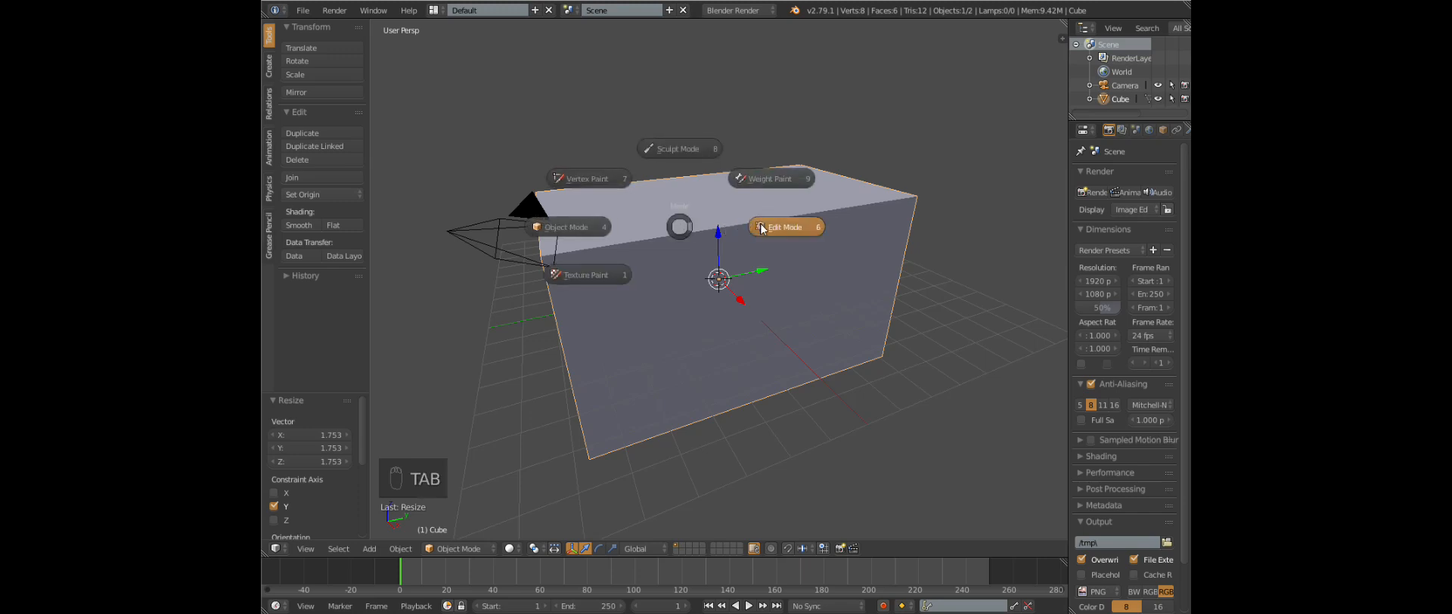
{"action": "left_click", "coordinate": [762, 228]}
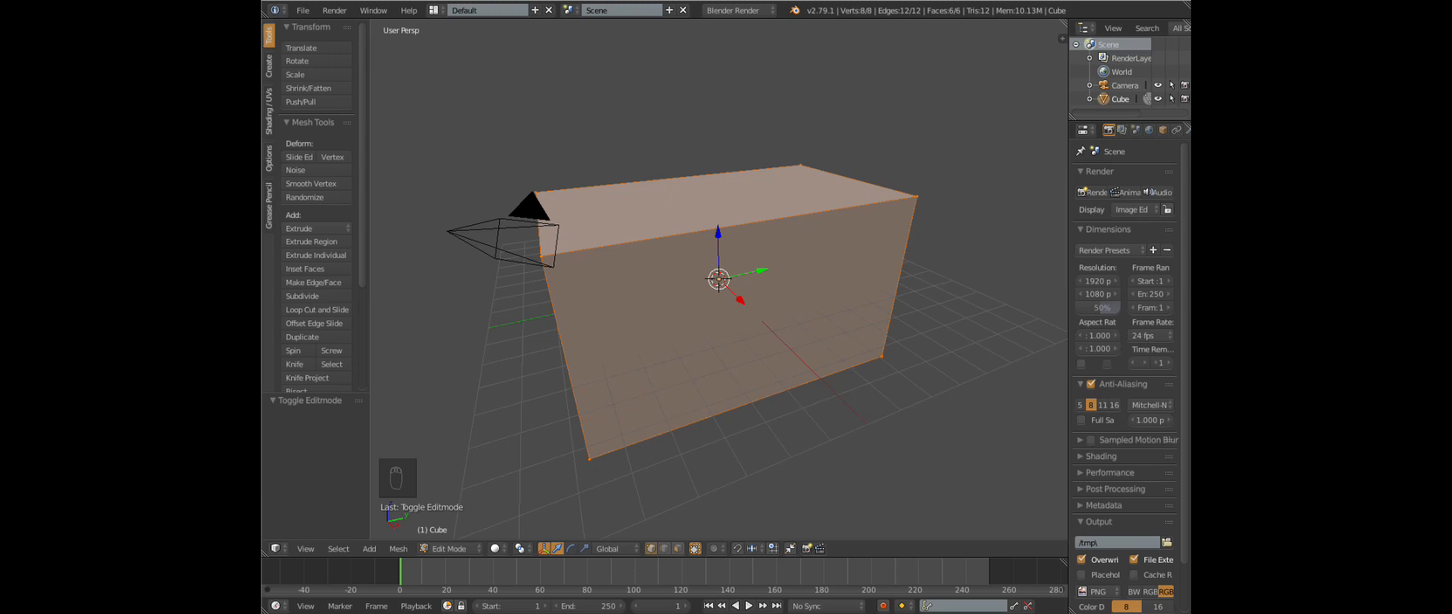
{"action": "key", "text": "ctrl+r"}
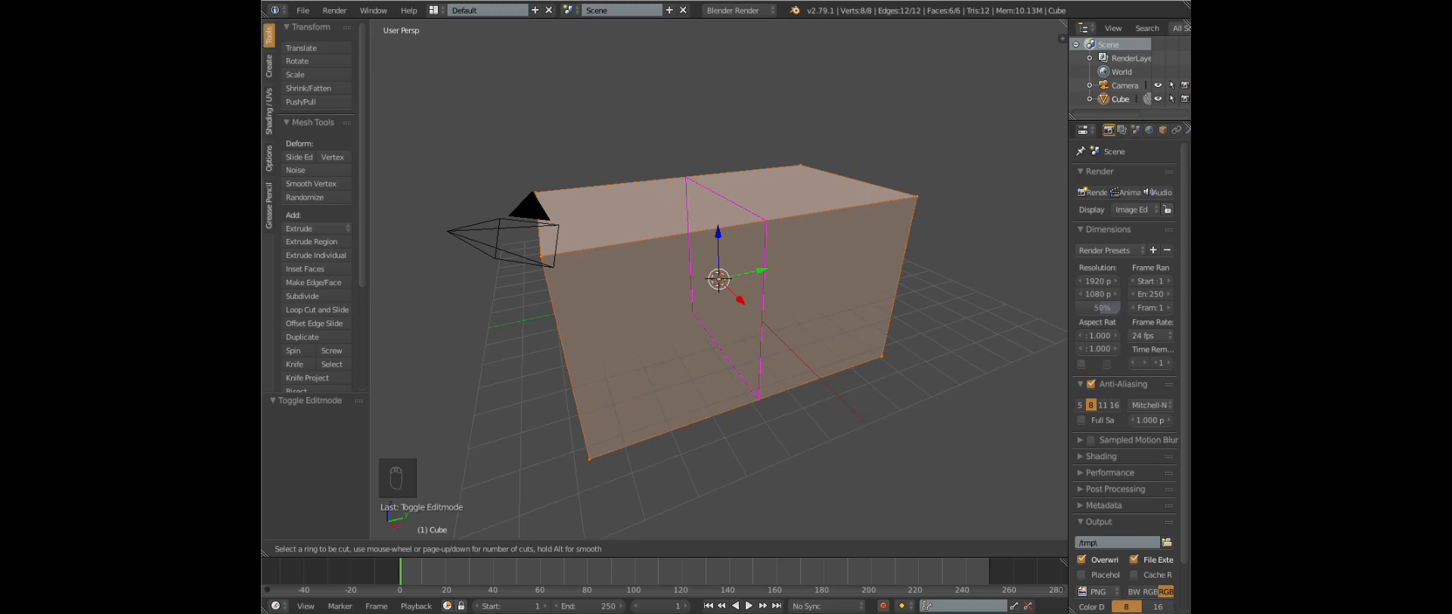
{"action": "left_click", "coordinate": [765, 227]}
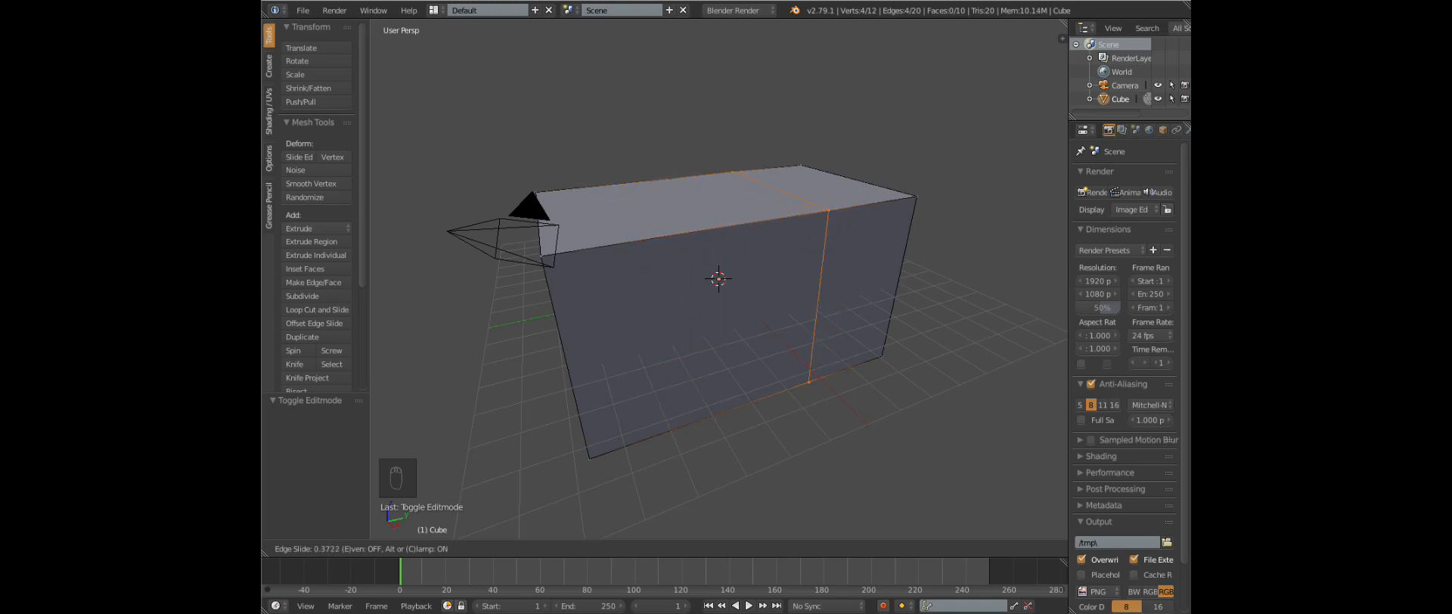
{"action": "key", "text": "Return"}
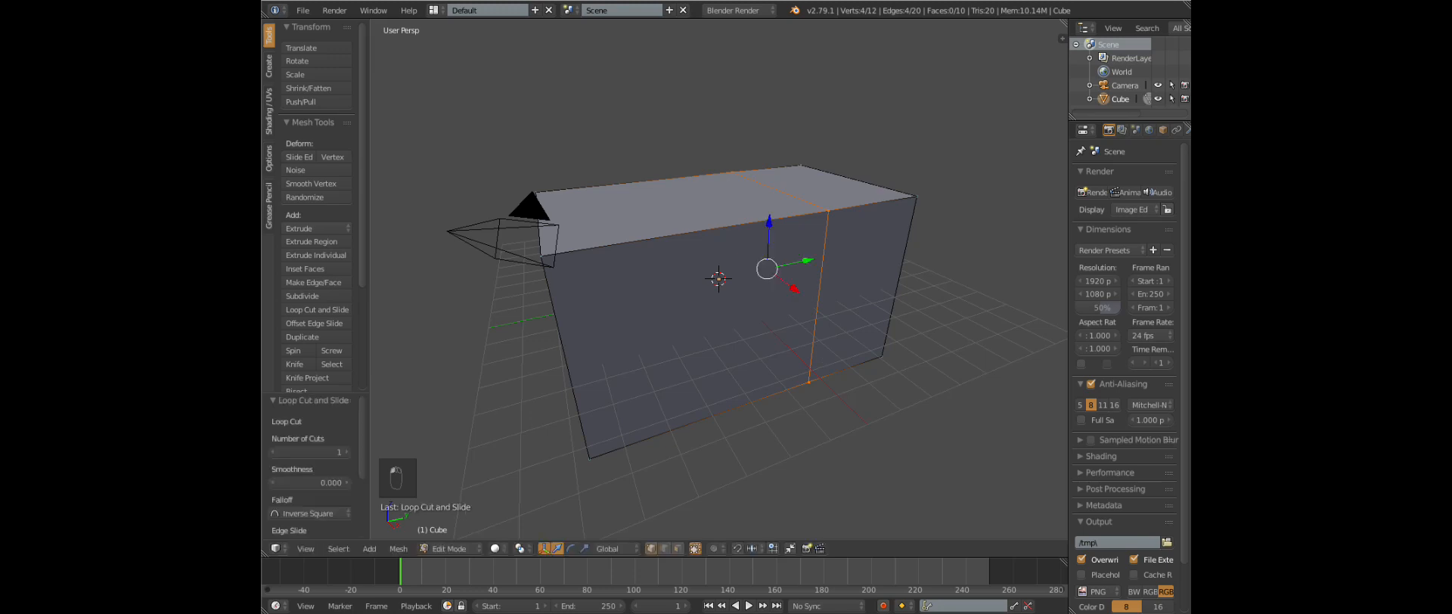
{"action": "key", "text": "ctrl+r"}
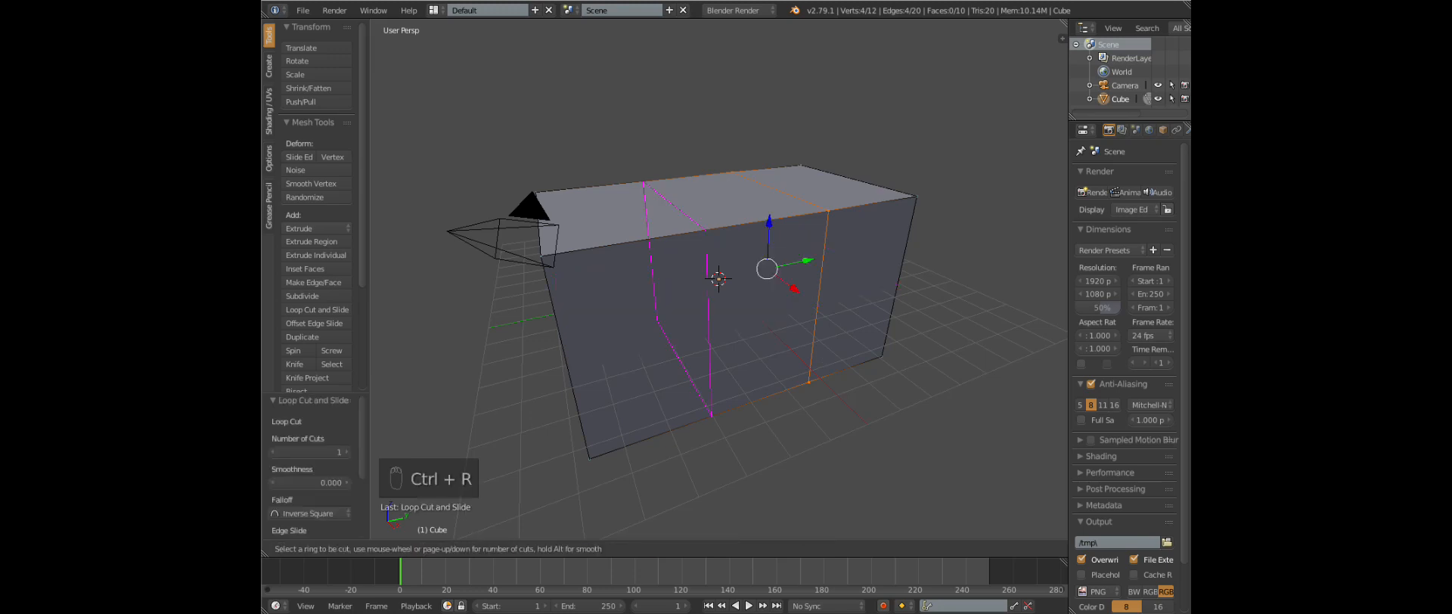
{"action": "left_click", "coordinate": [718, 278]}
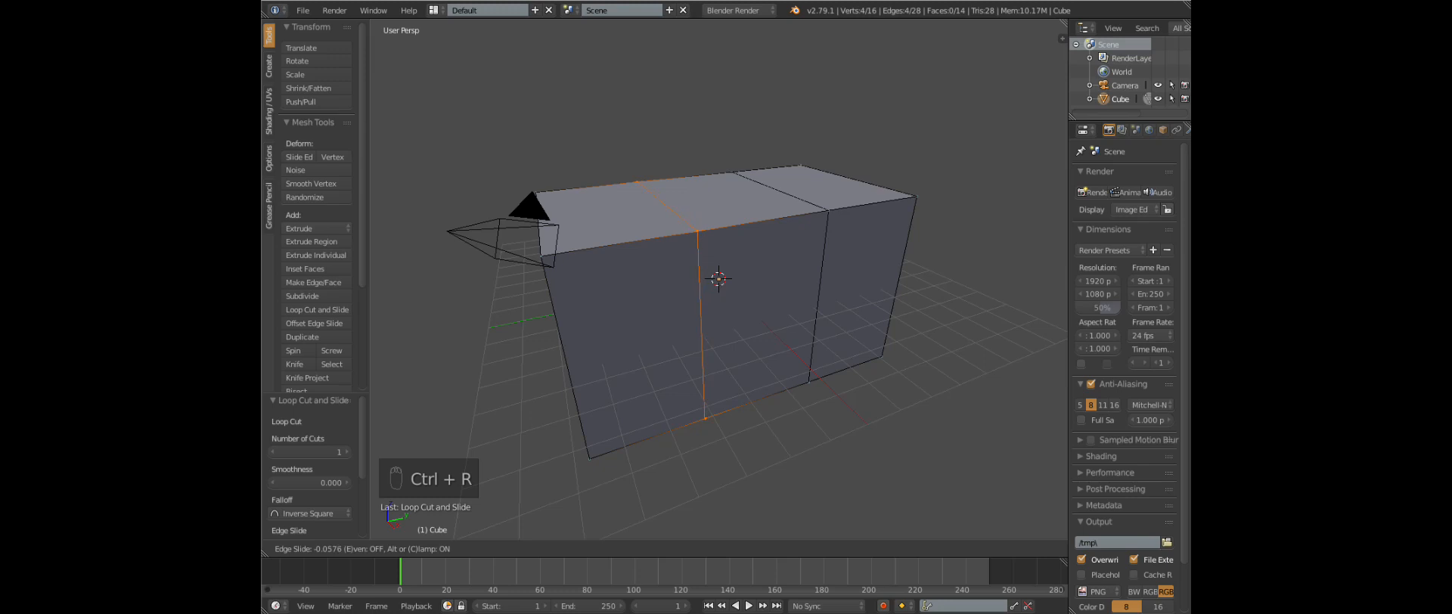
{"action": "left_click", "coordinate": [718, 278]}
Add two horizontal loop cuts around the box, one slid down toward the base and one slid up near the top
{"action": "key", "text": "ctrl+r"}
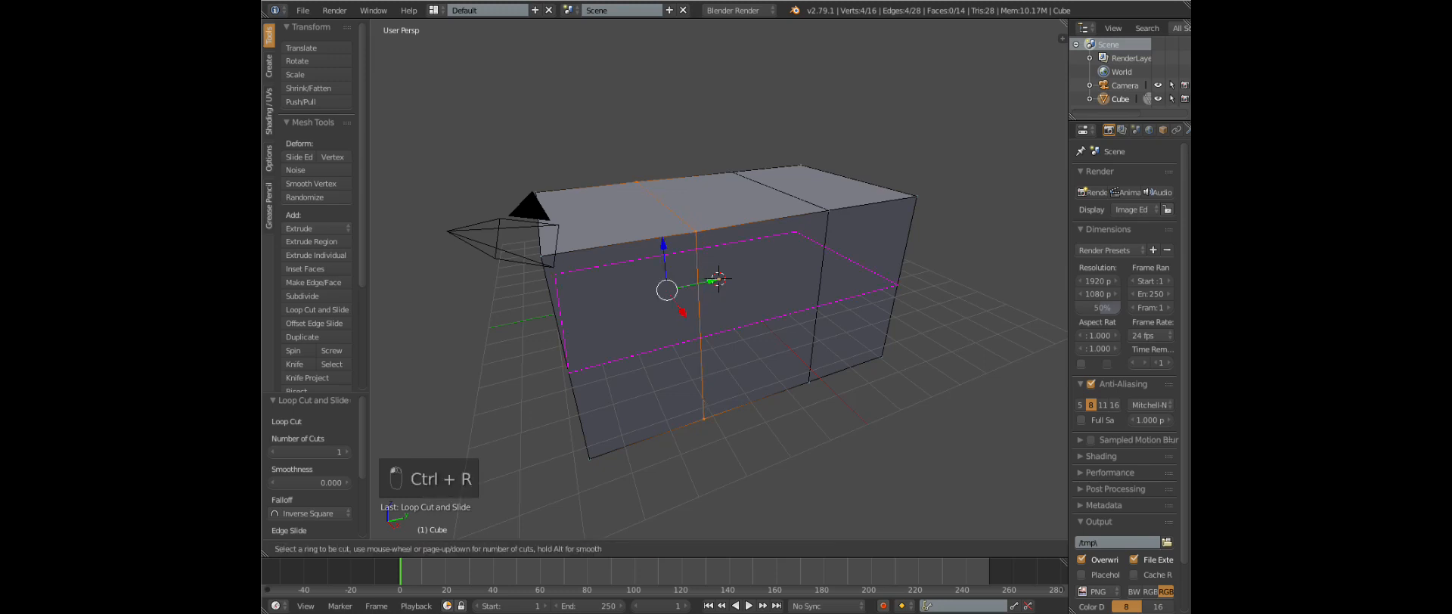
{"action": "left_click", "coordinate": [718, 278]}
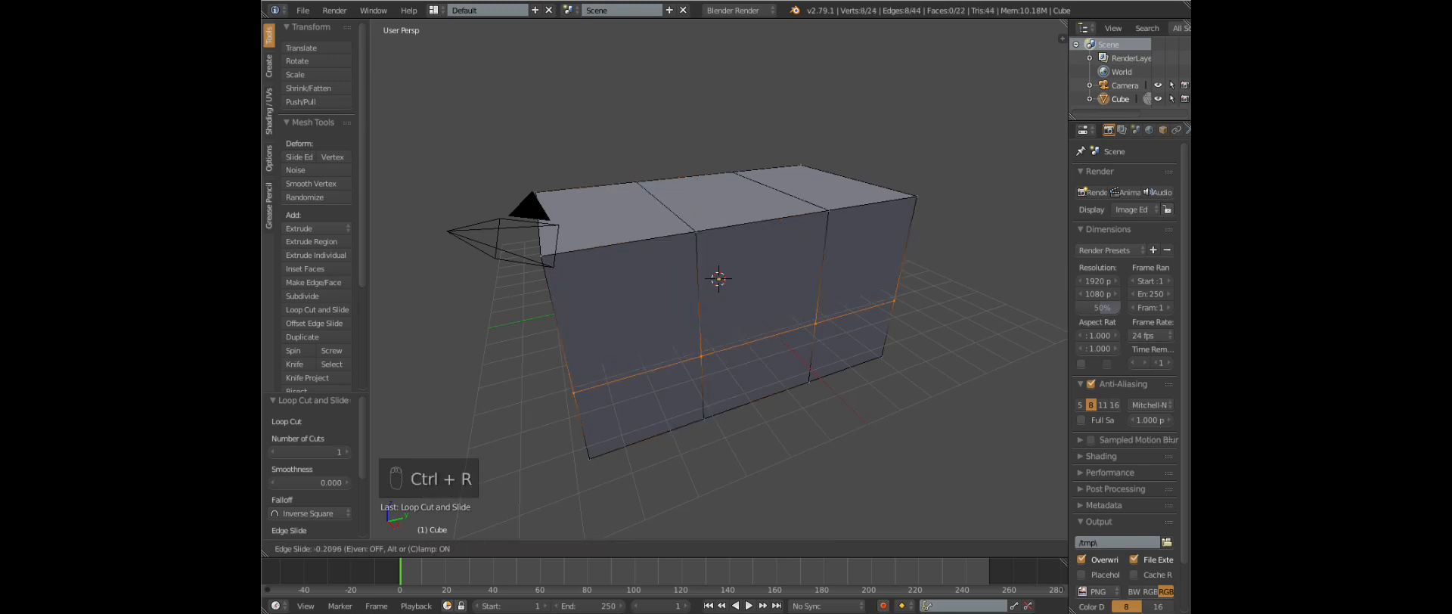
{"action": "left_click", "coordinate": [718, 278]}
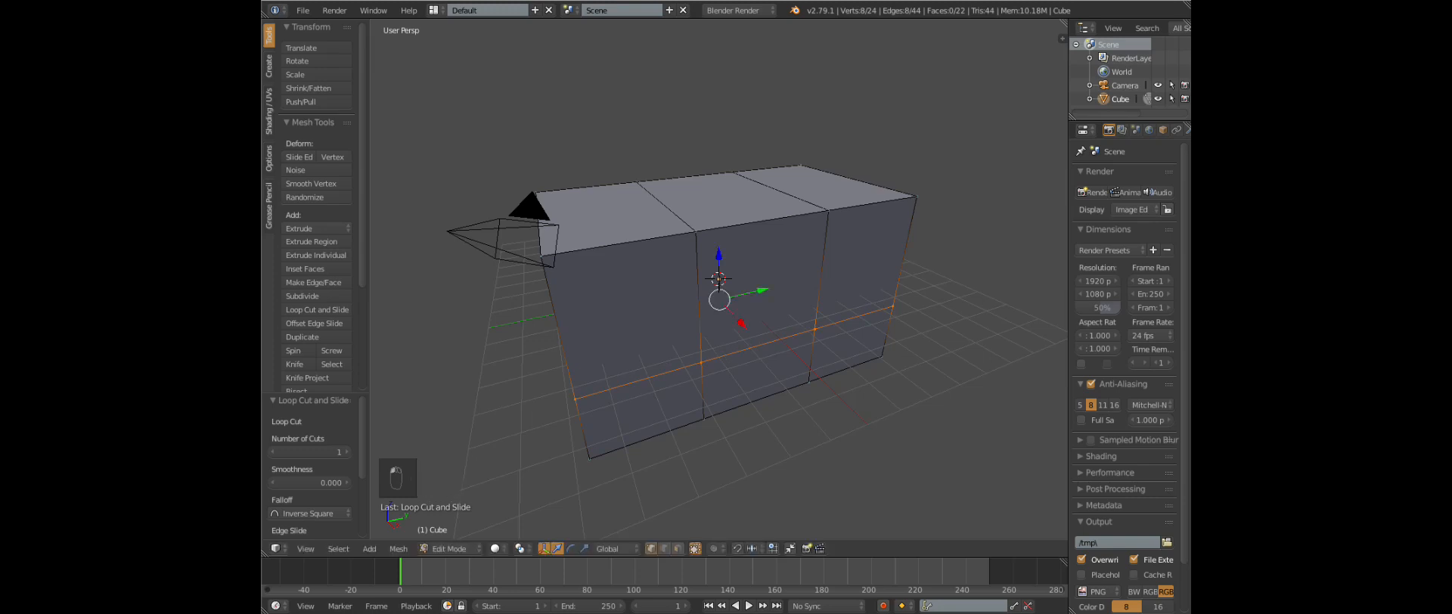
{"action": "key", "text": "ctrl+r"}
{"action": "left_click", "coordinate": [718, 278]}
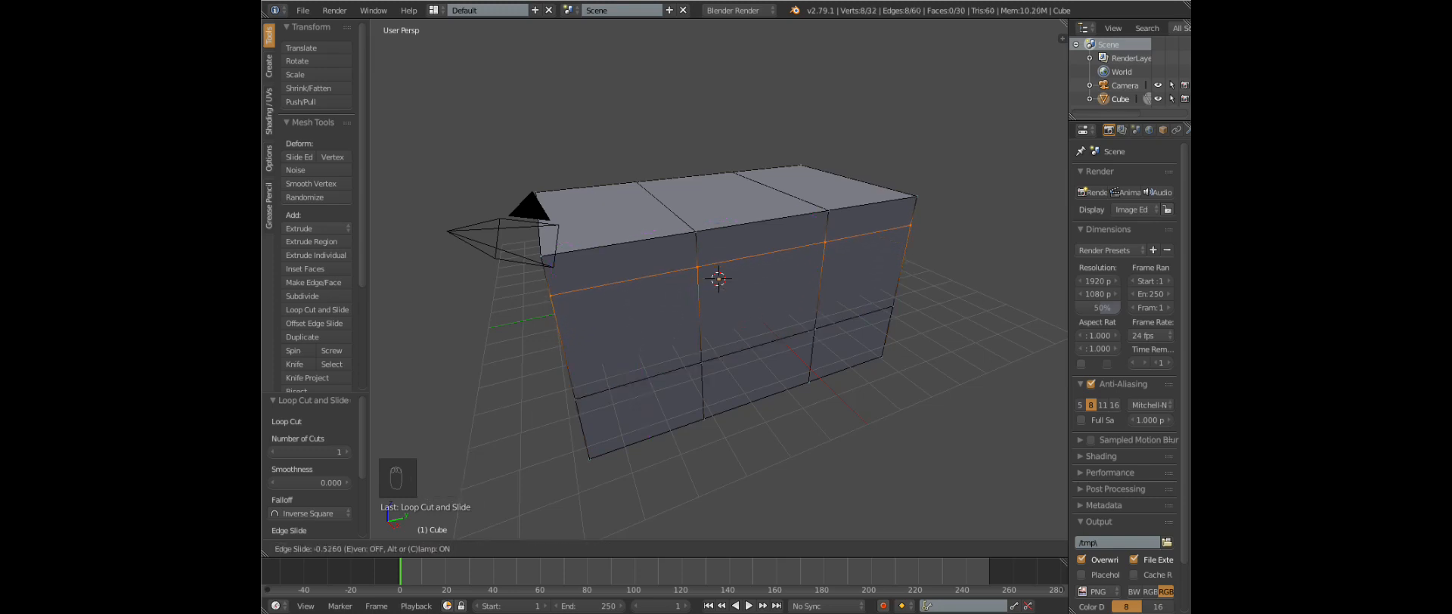
{"action": "key", "text": "Return"}
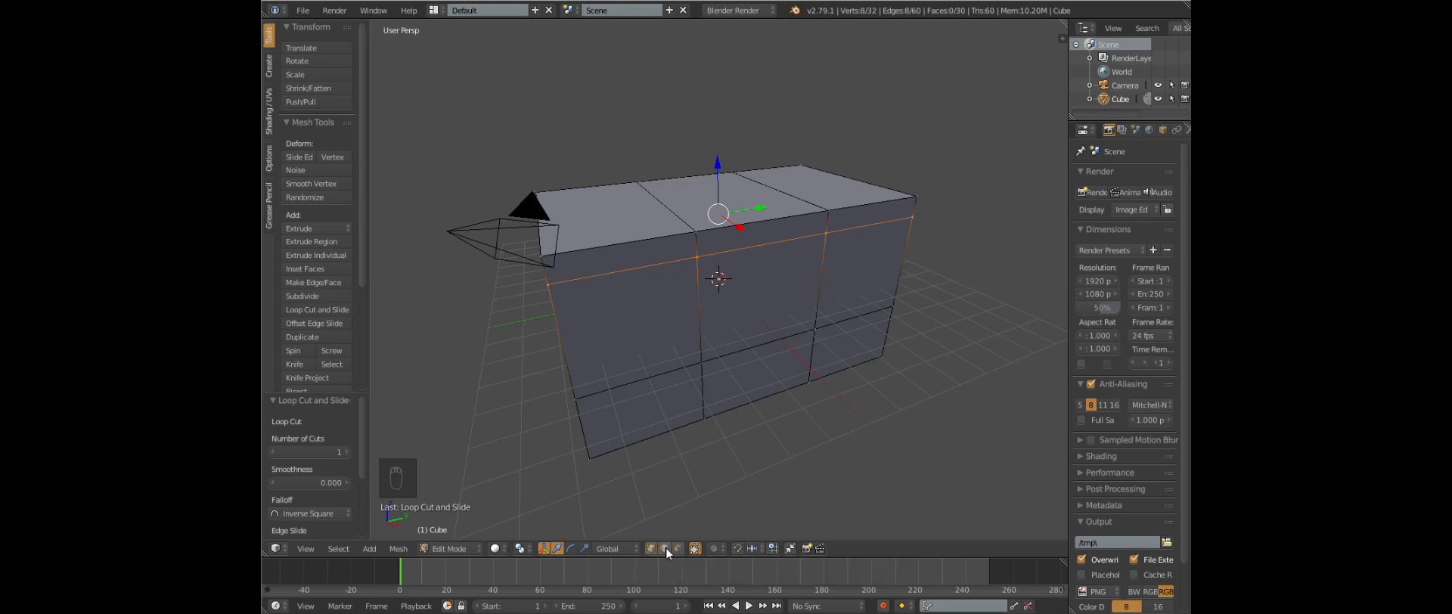
Using face selection, delete the middle face of the box's long front side to open a window hole
{"action": "left_click", "coordinate": [678, 549]}
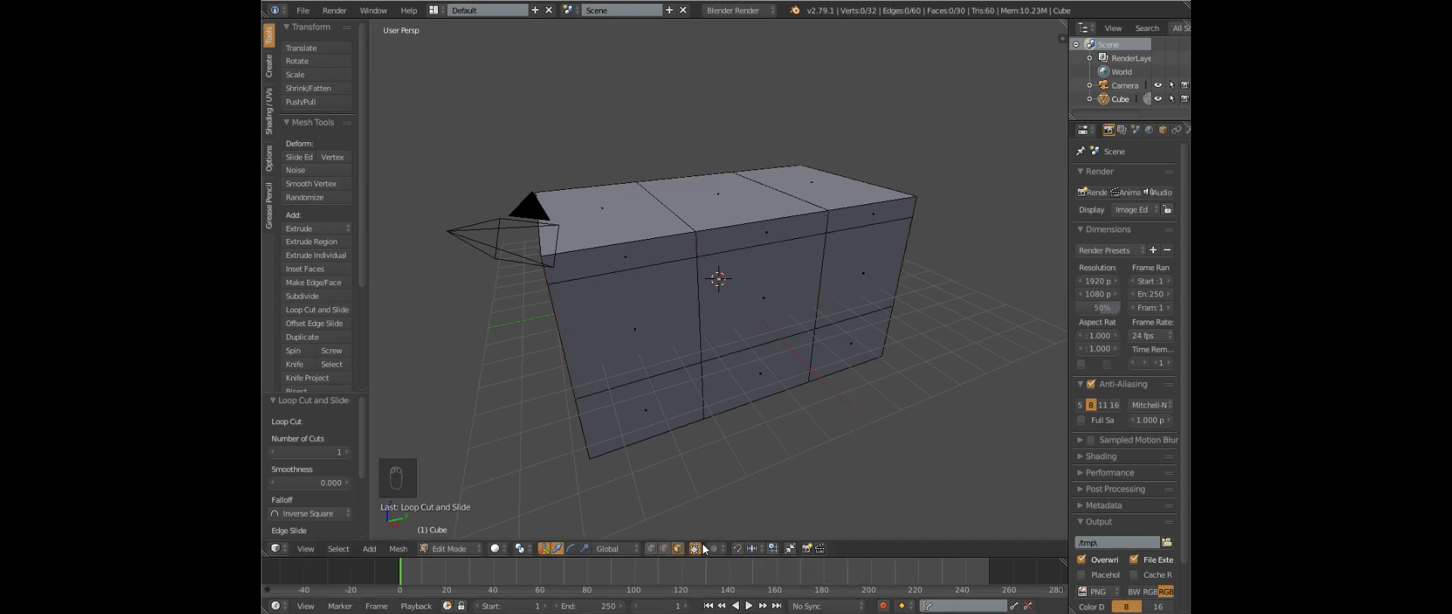
{"action": "left_click", "coordinate": [764, 298]}
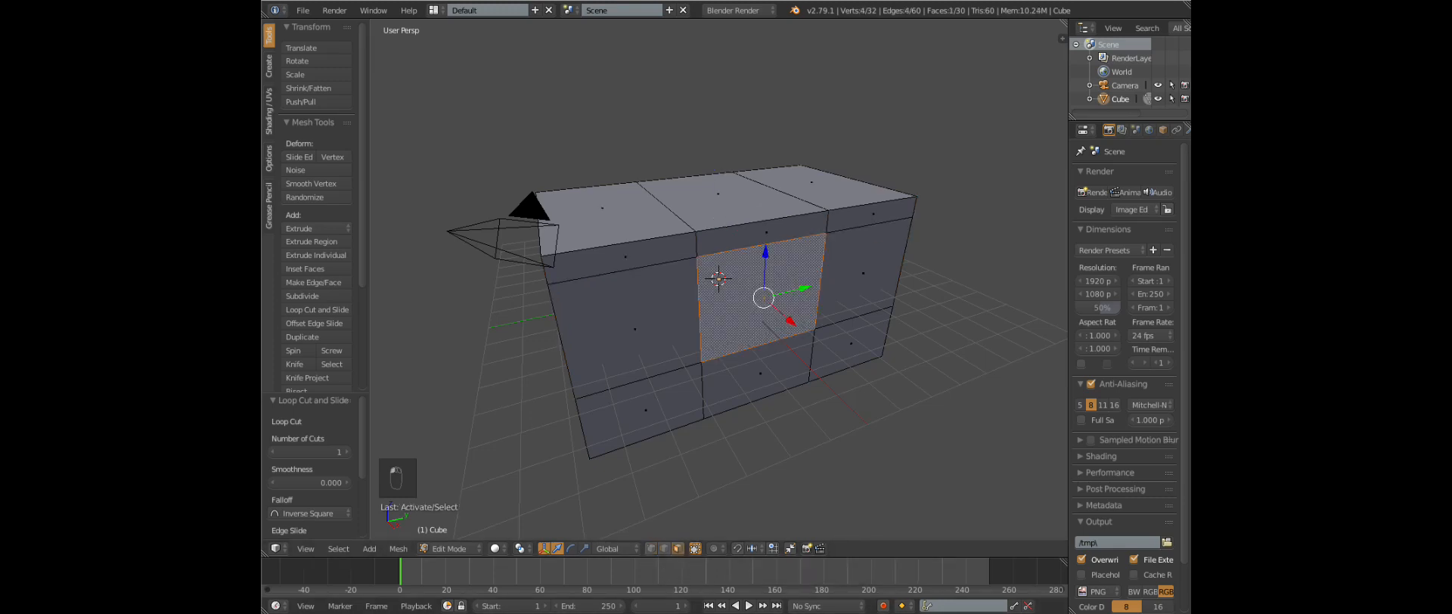
{"action": "key", "text": "x"}
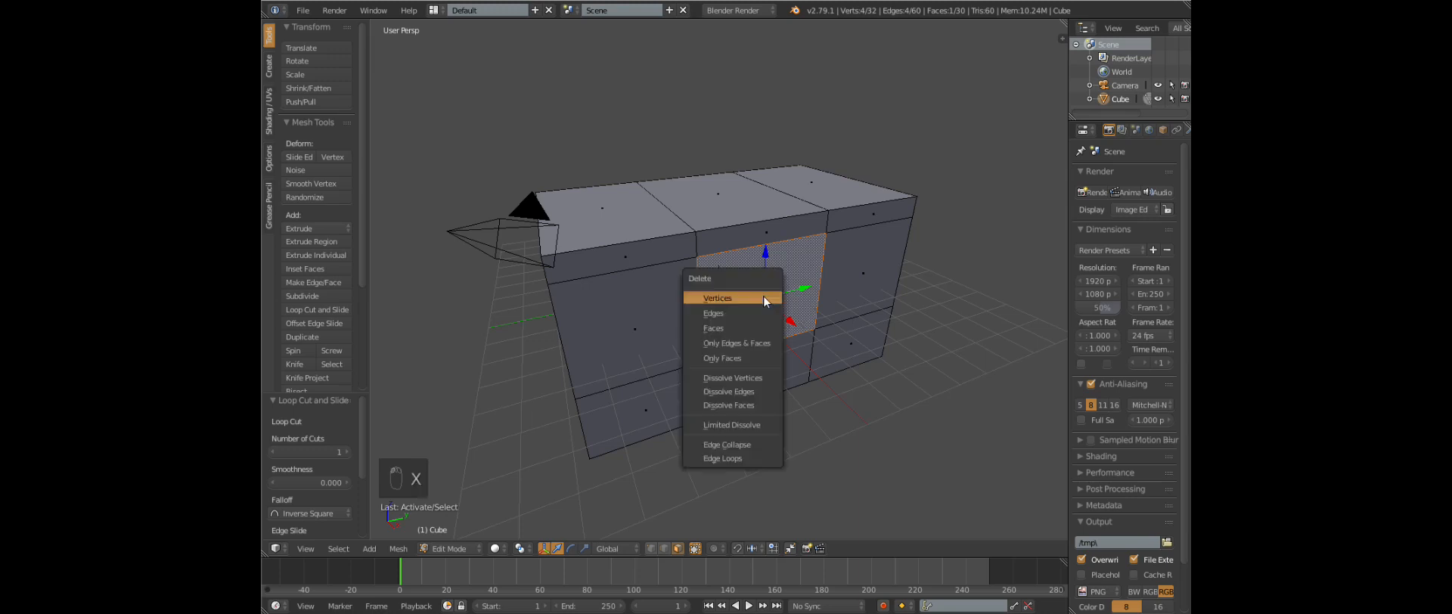
{"action": "left_click", "coordinate": [722, 330]}
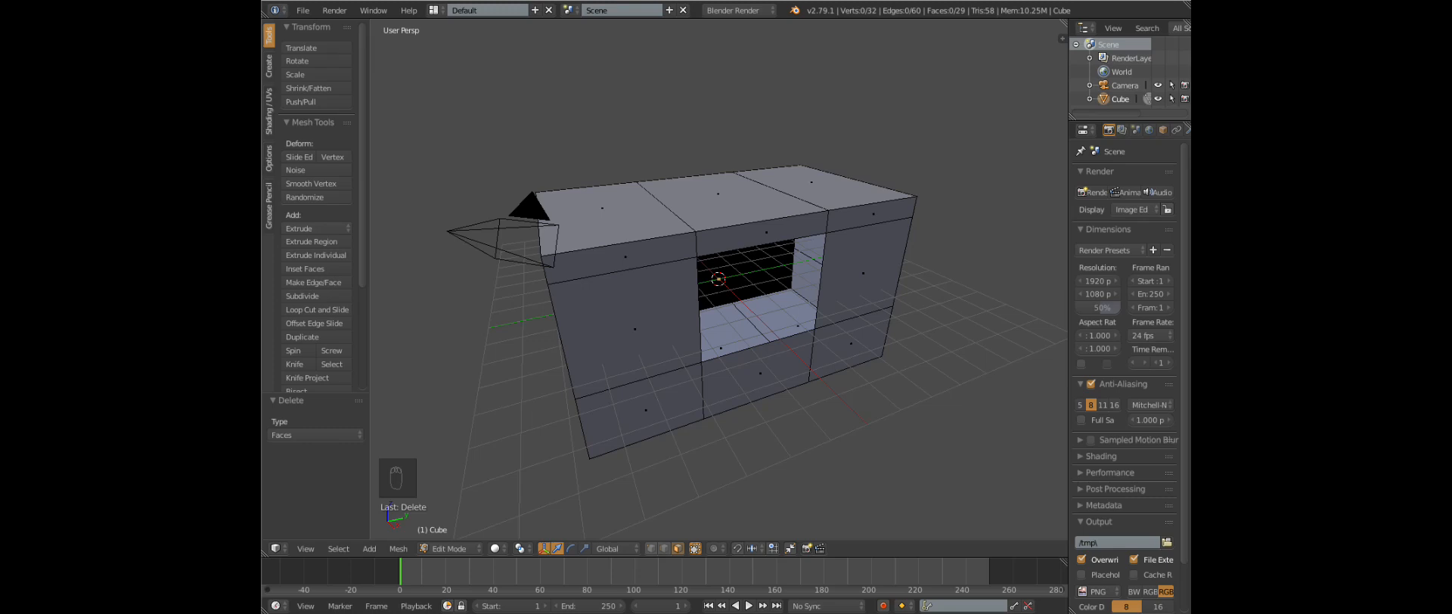
Delete the matching middle face on the opposite long side of the box
{"action": "middle_click_drag", "start_coordinate": [590, 287], "coordinate": [907, 285]}
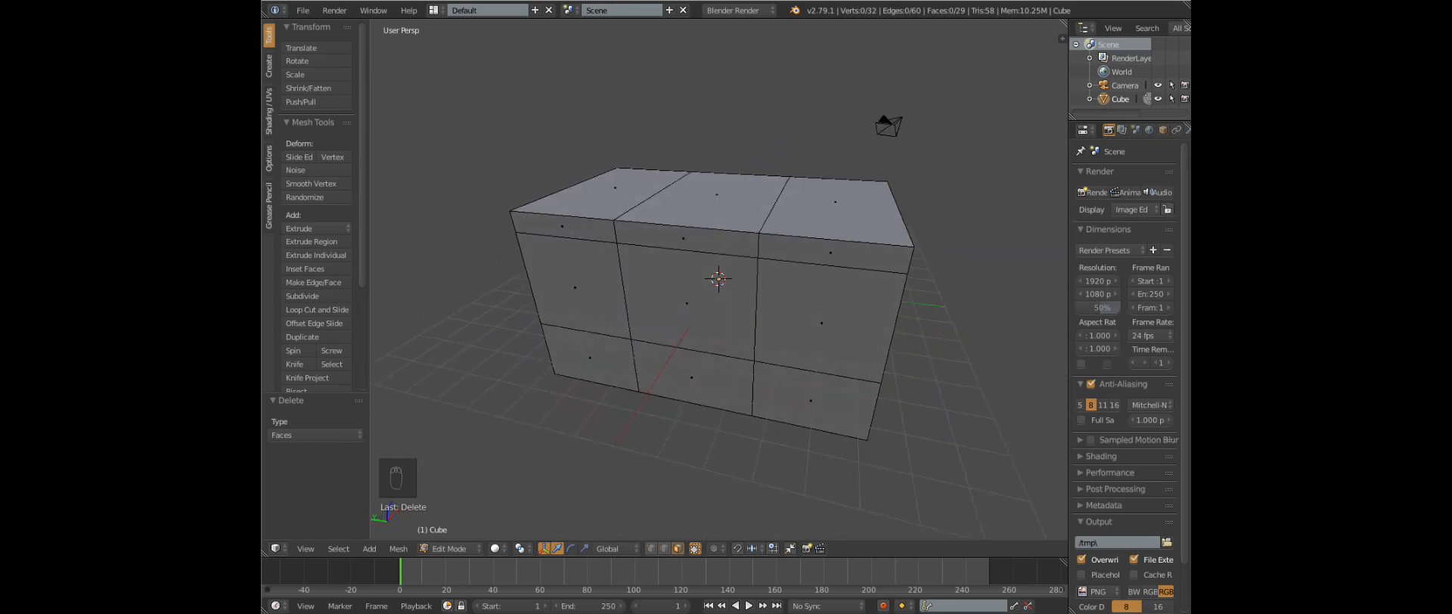
{"action": "left_click", "coordinate": [687, 303]}
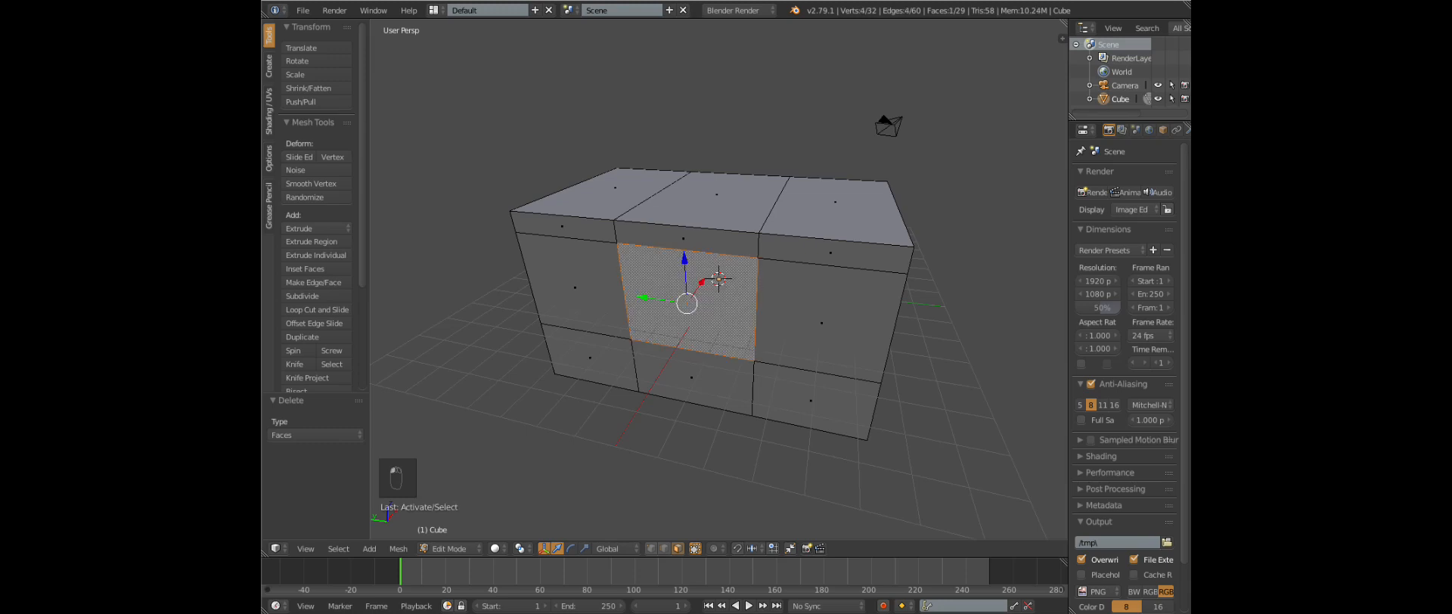
{"action": "key", "text": "x"}
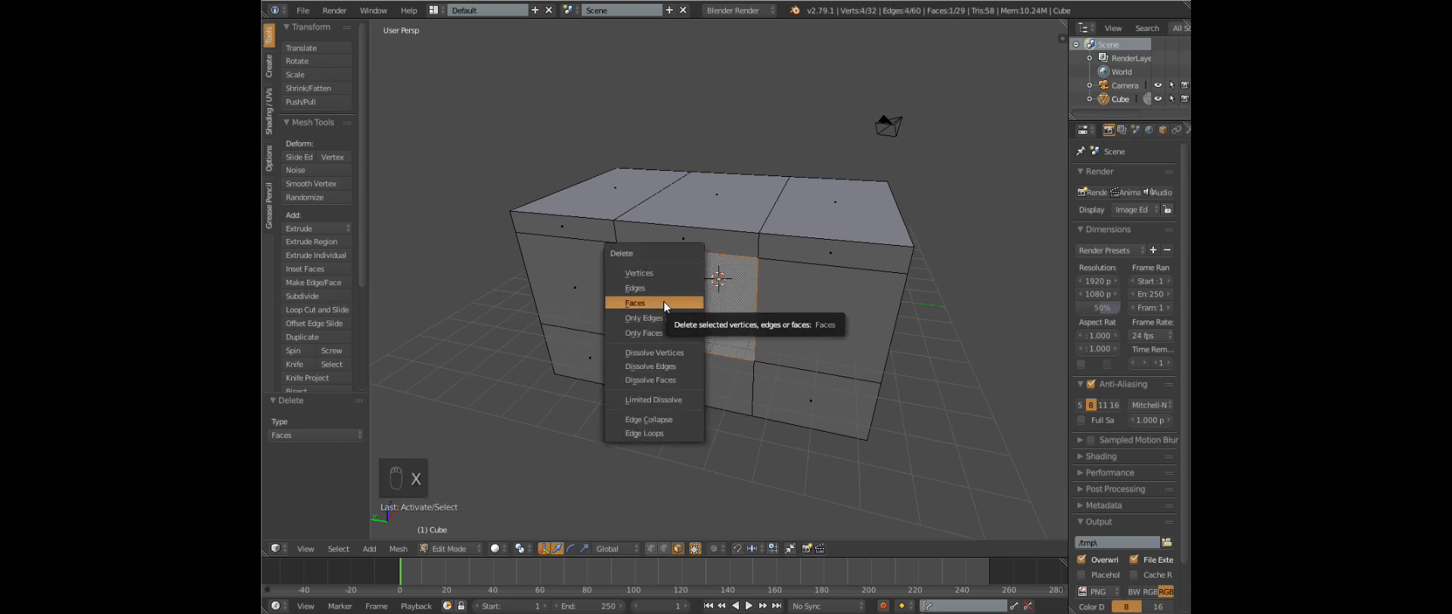
{"action": "left_click", "coordinate": [638, 305]}
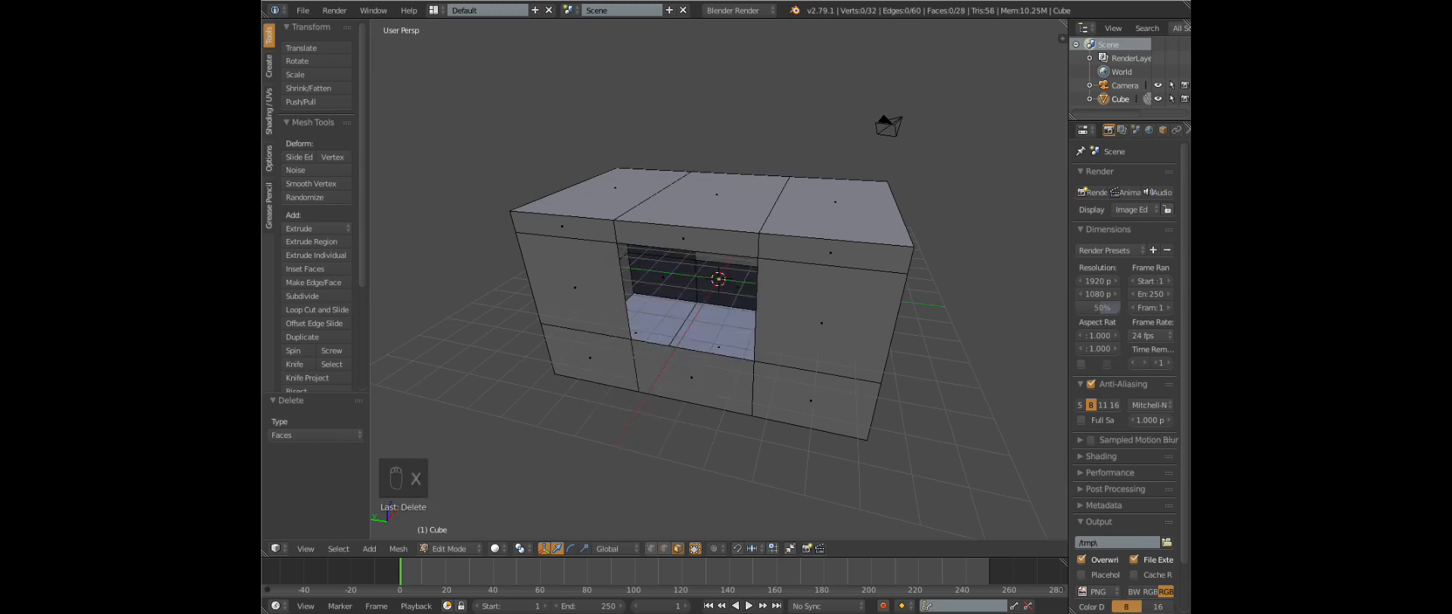
Return the box to Object Mode and add a Solidify modifier to it
{"action": "middle_click_drag", "start_coordinate": [637, 304], "coordinate": [622, 264]}
{"action": "middle_click_drag", "start_coordinate": [718, 302], "coordinate": [658, 348]}
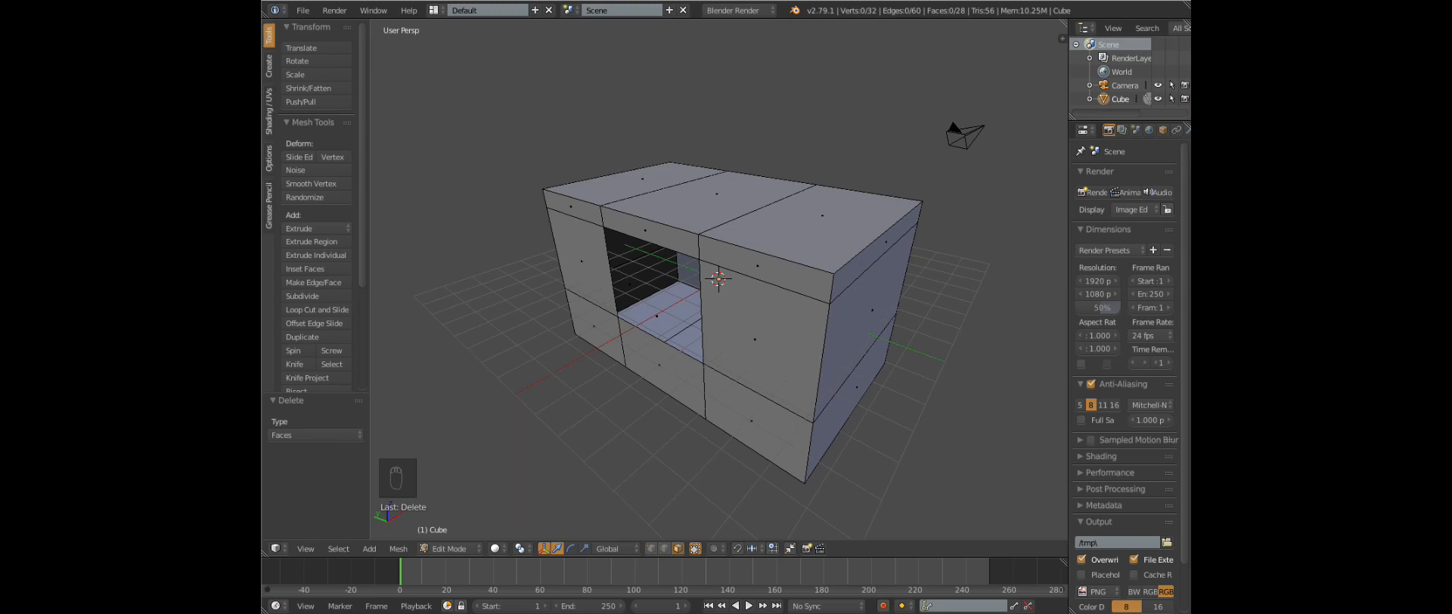
{"action": "key", "text": "Tab"}
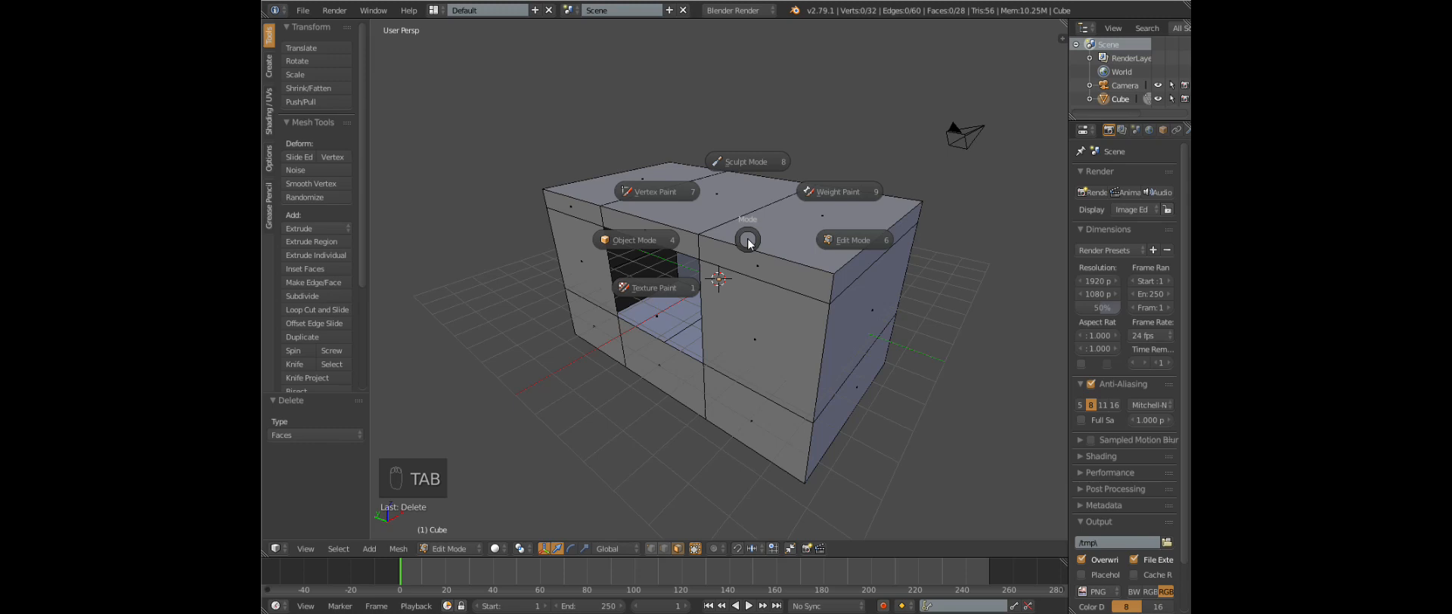
{"action": "left_click", "coordinate": [696, 239]}
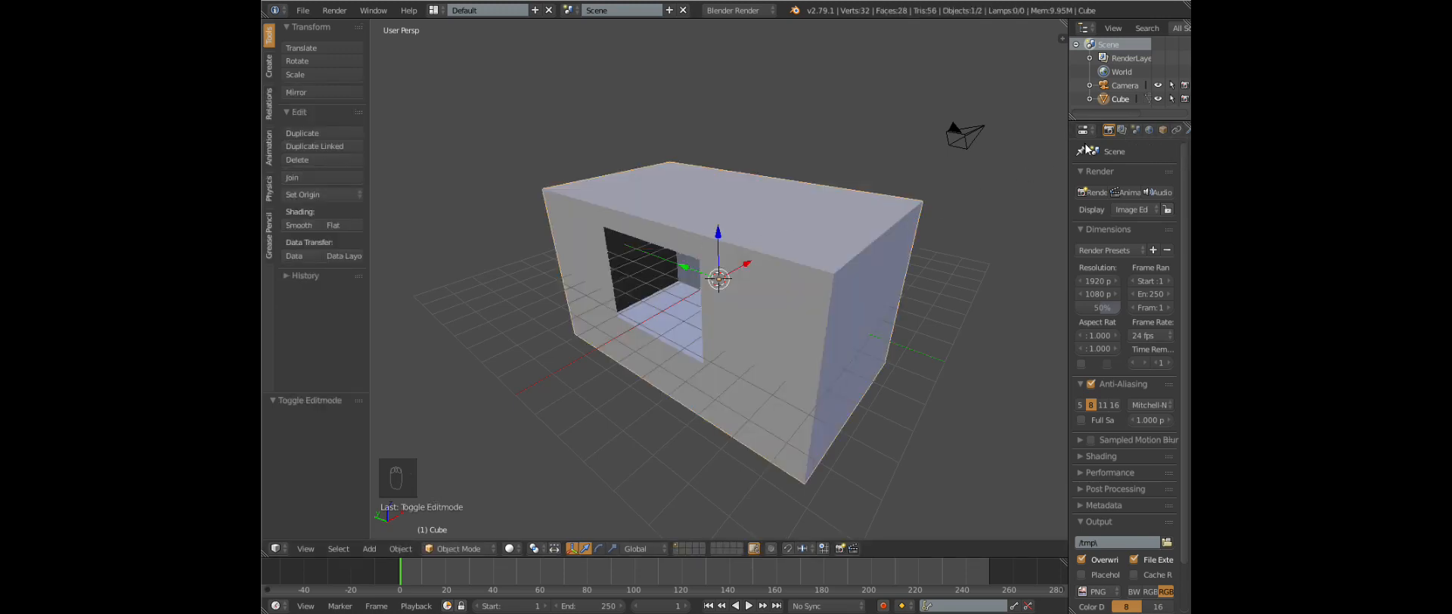
{"action": "scroll", "coordinate": [1134, 133], "scroll_direction": "down", "scroll_amount": 3}
{"action": "scroll", "coordinate": [1126, 132], "scroll_direction": "down", "scroll_amount": 3}
{"action": "left_click", "coordinate": [1122, 130]}
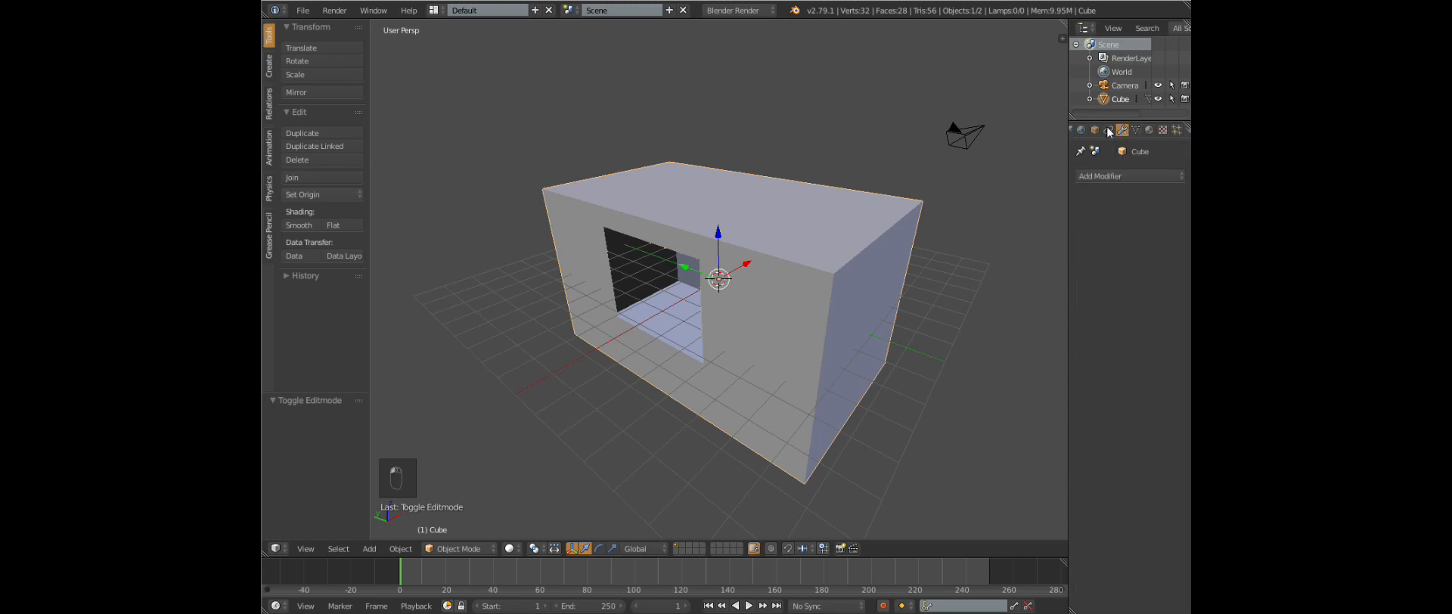
{"action": "left_click", "coordinate": [1114, 176]}
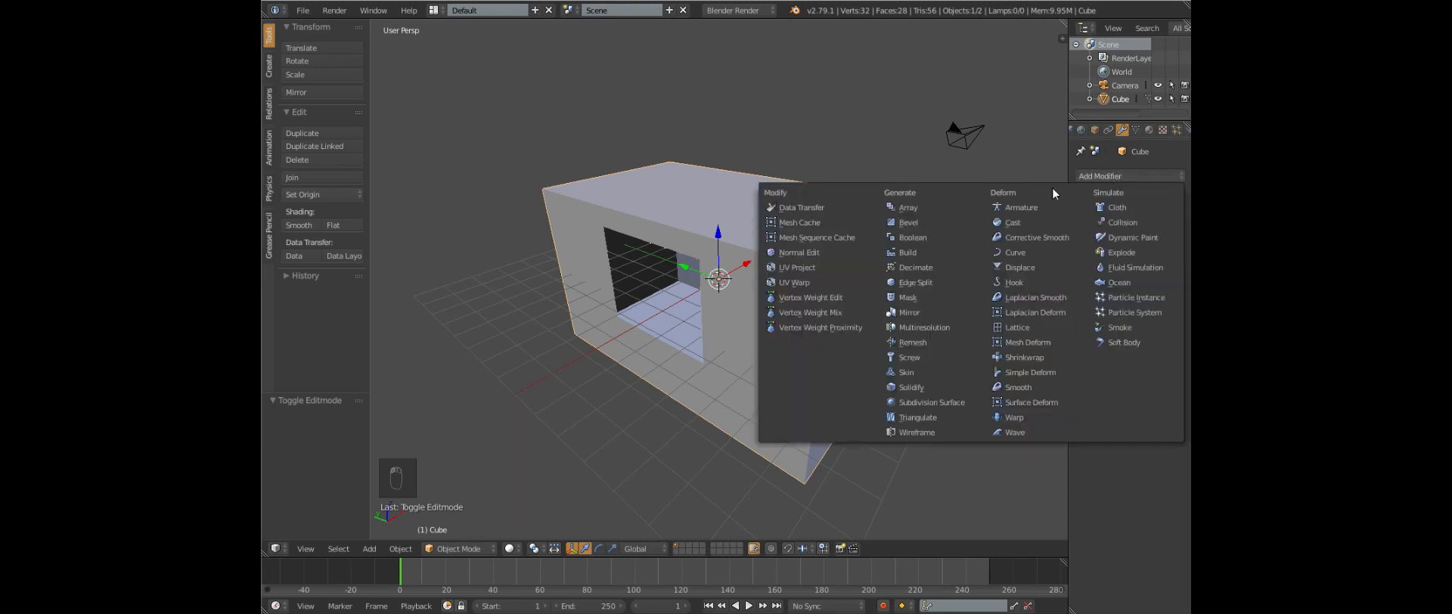
{"action": "left_click", "coordinate": [910, 387]}
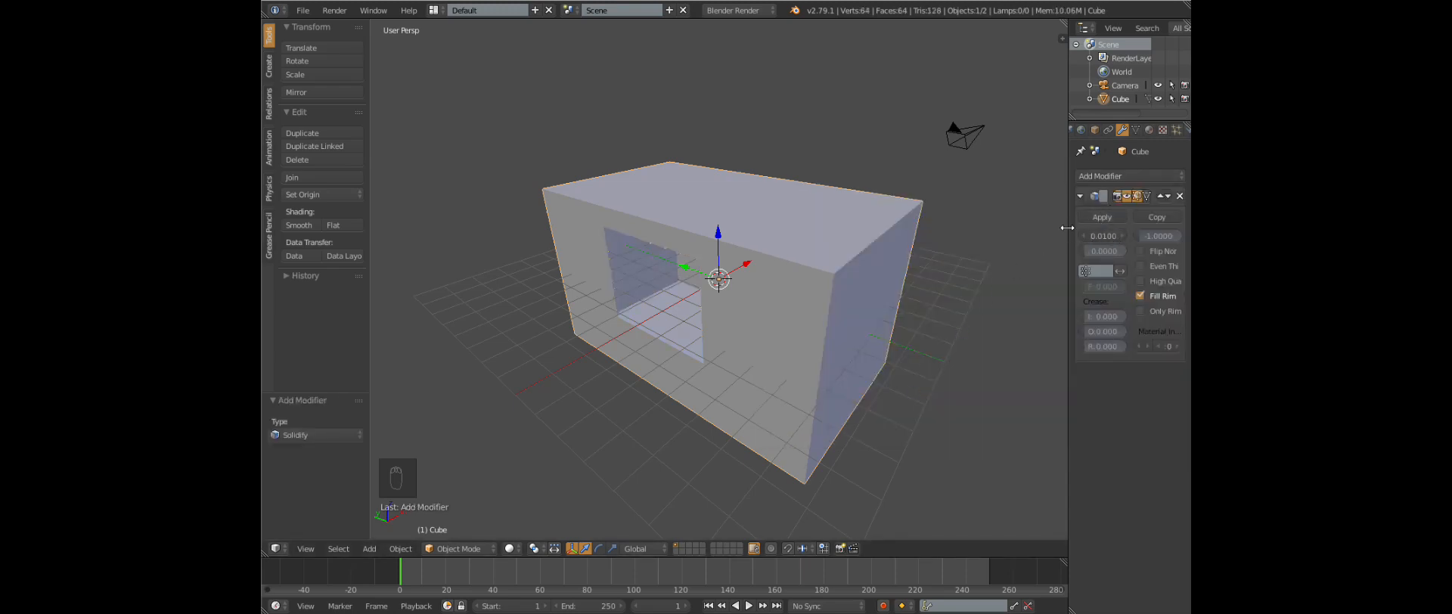
Widen the properties area and set the scene's length units to Imperial
{"action": "left_click_drag", "start_coordinate": [1067, 231], "coordinate": [998, 236]}
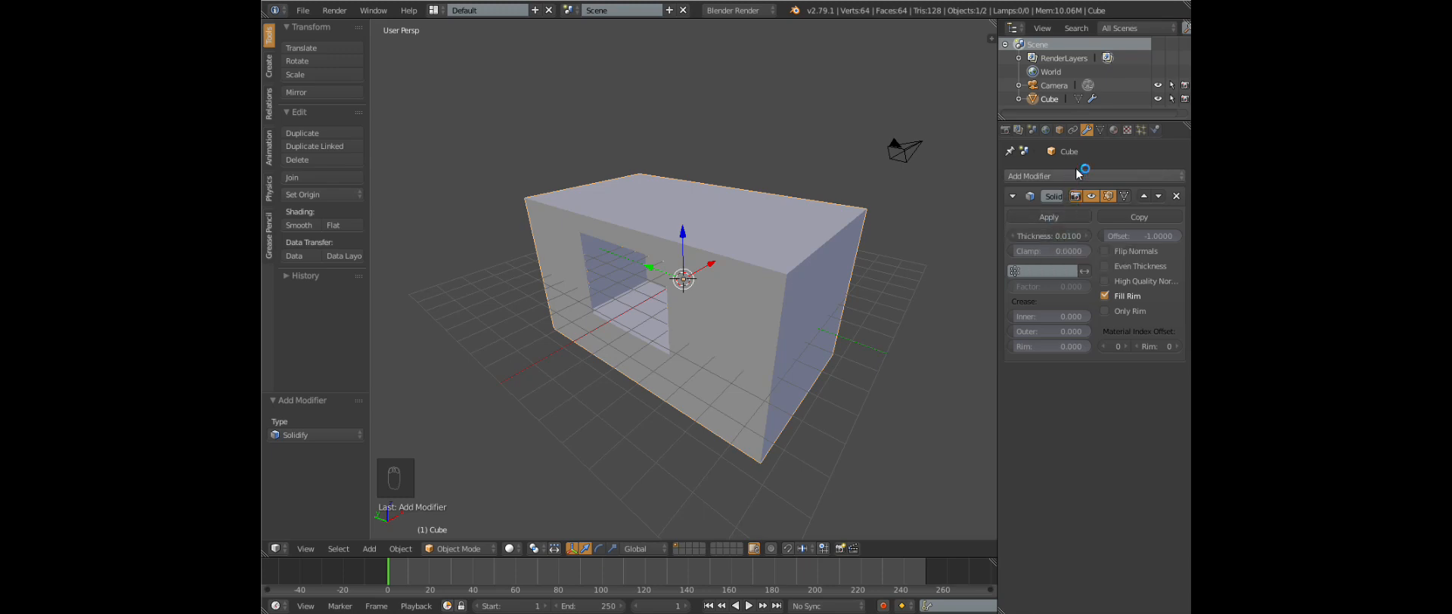
{"action": "left_click", "coordinate": [1018, 130]}
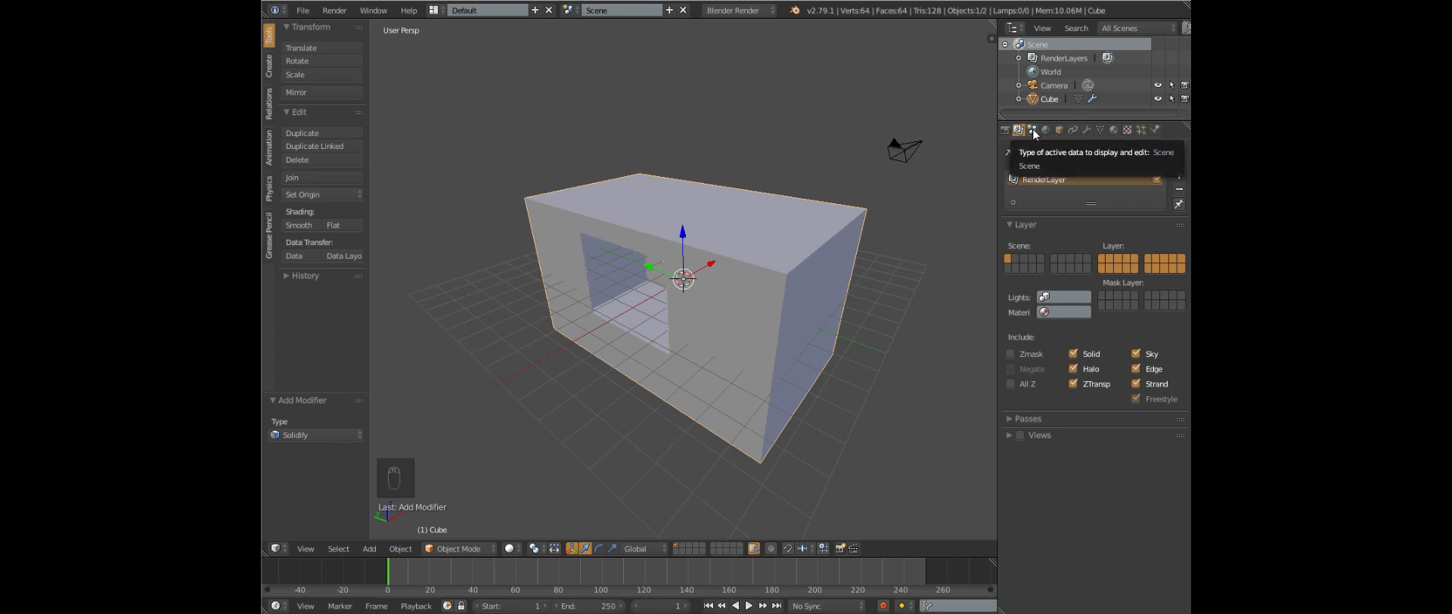
{"action": "left_click", "coordinate": [1032, 131]}
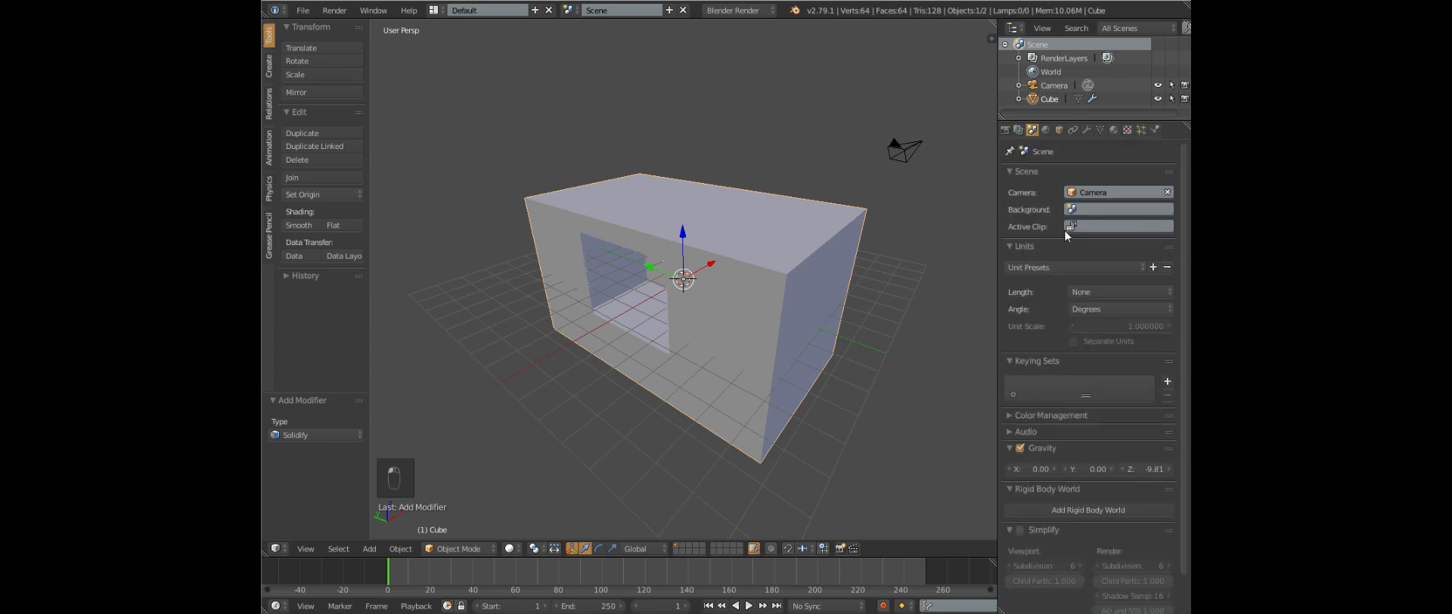
{"action": "left_click", "coordinate": [1081, 292]}
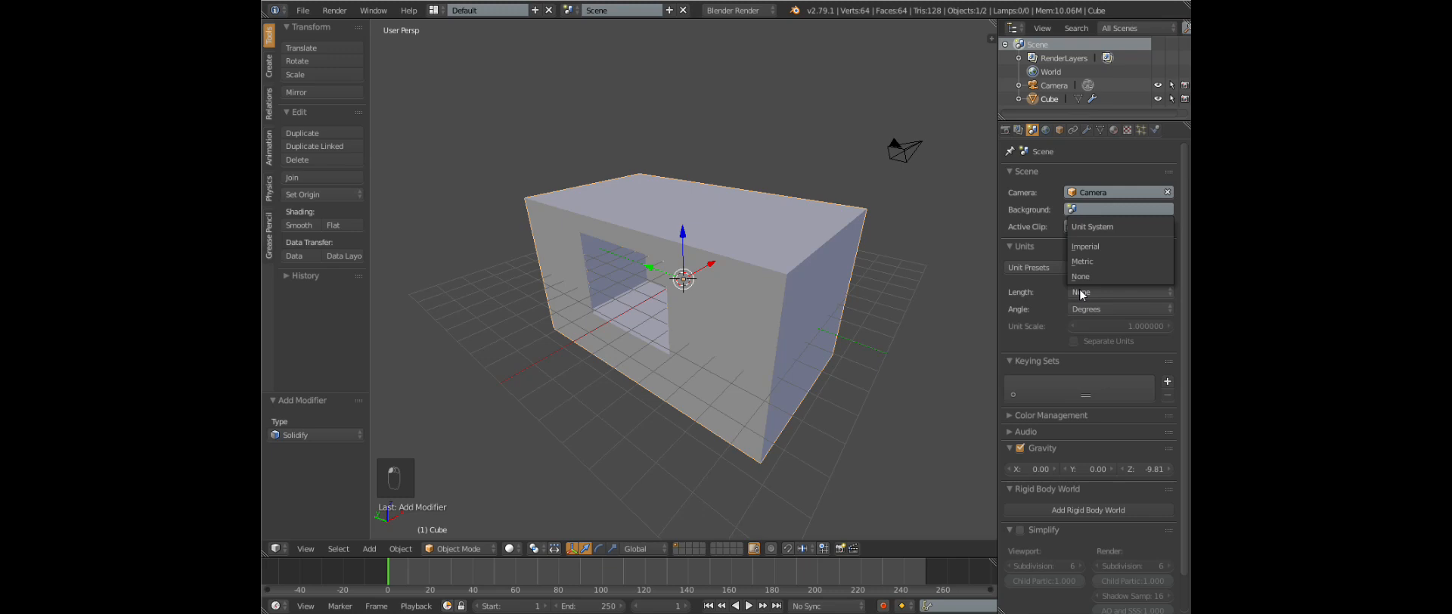
{"action": "left_click", "coordinate": [1085, 245]}
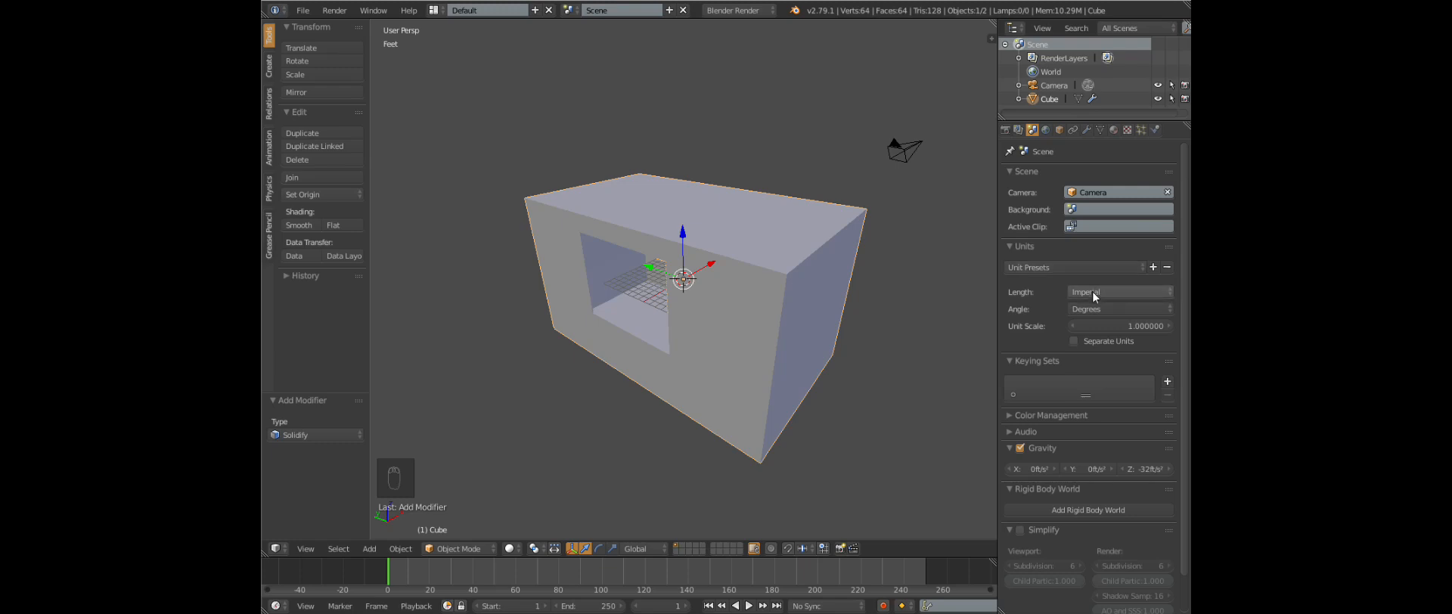
Set the Solidify modifier's thickness to 5 in
{"action": "left_click", "coordinate": [1086, 130]}
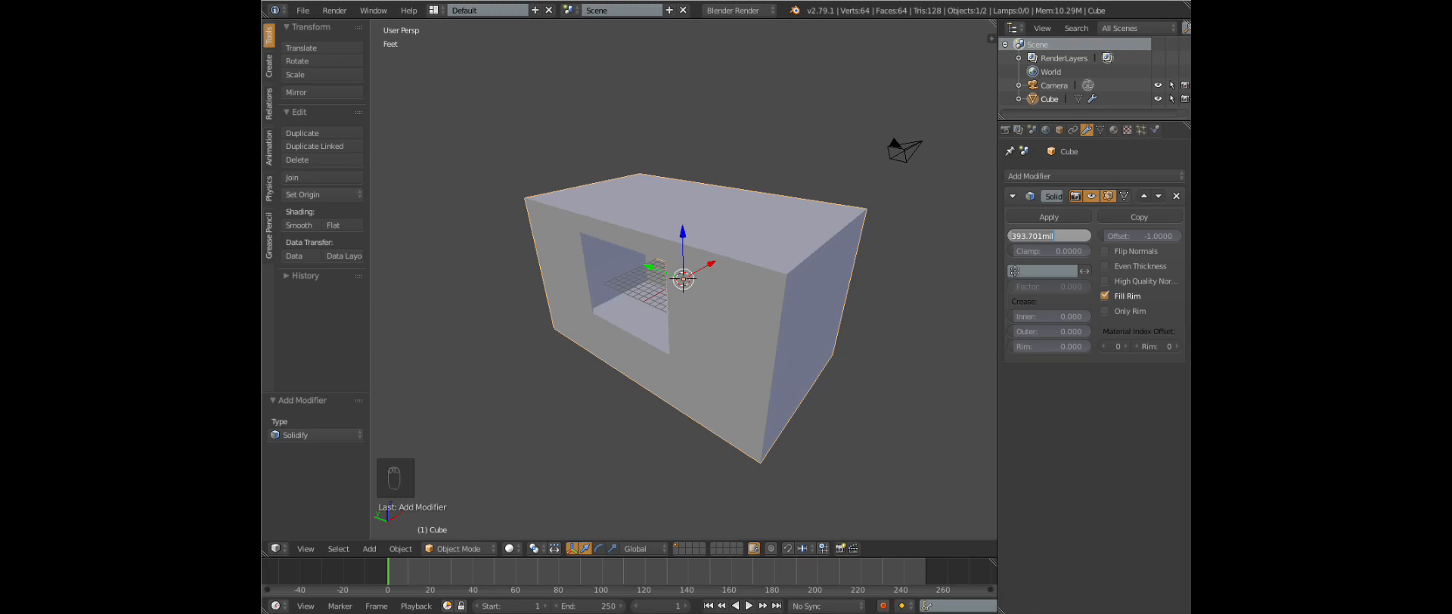
{"action": "type", "text": "5in"}
{"action": "key", "text": "Return"}
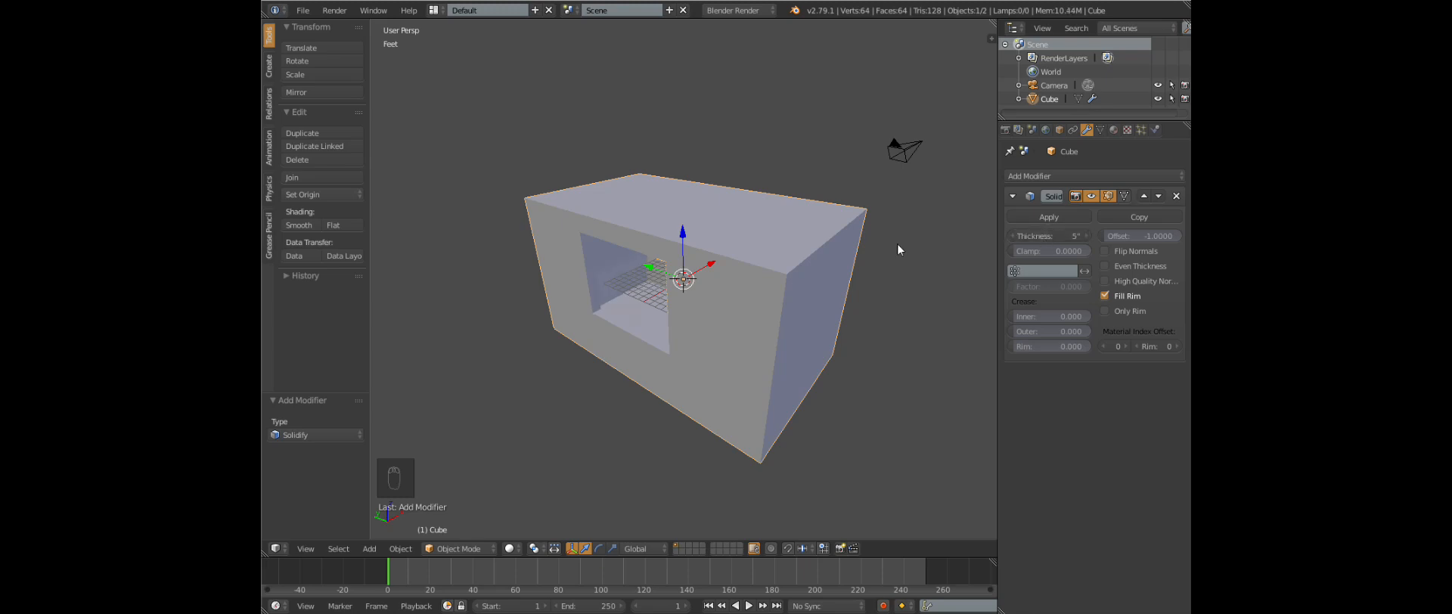
Switch the viewport to wireframe shading and enable Even Thickness on the box's Solidify modifier
{"action": "scroll", "coordinate": [718, 316], "scroll_direction": "up", "scroll_amount": 6}
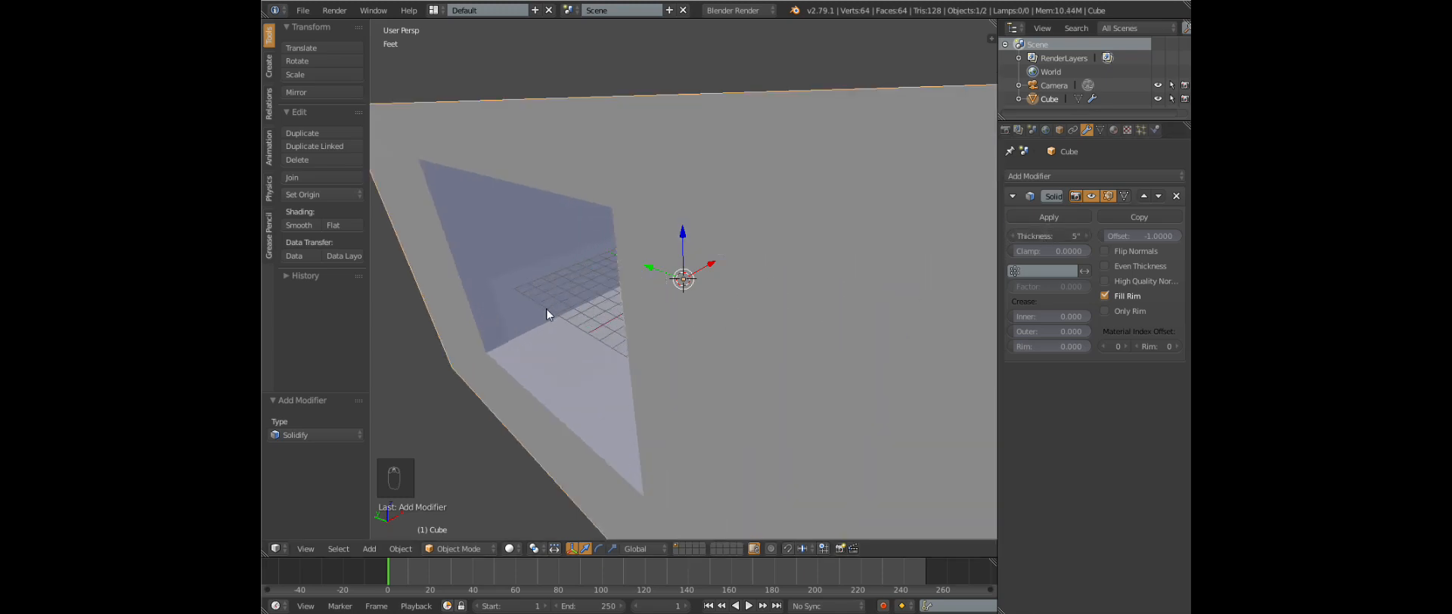
{"action": "middle_click_drag", "start_coordinate": [545, 309], "coordinate": [838, 241], "text": "shift"}
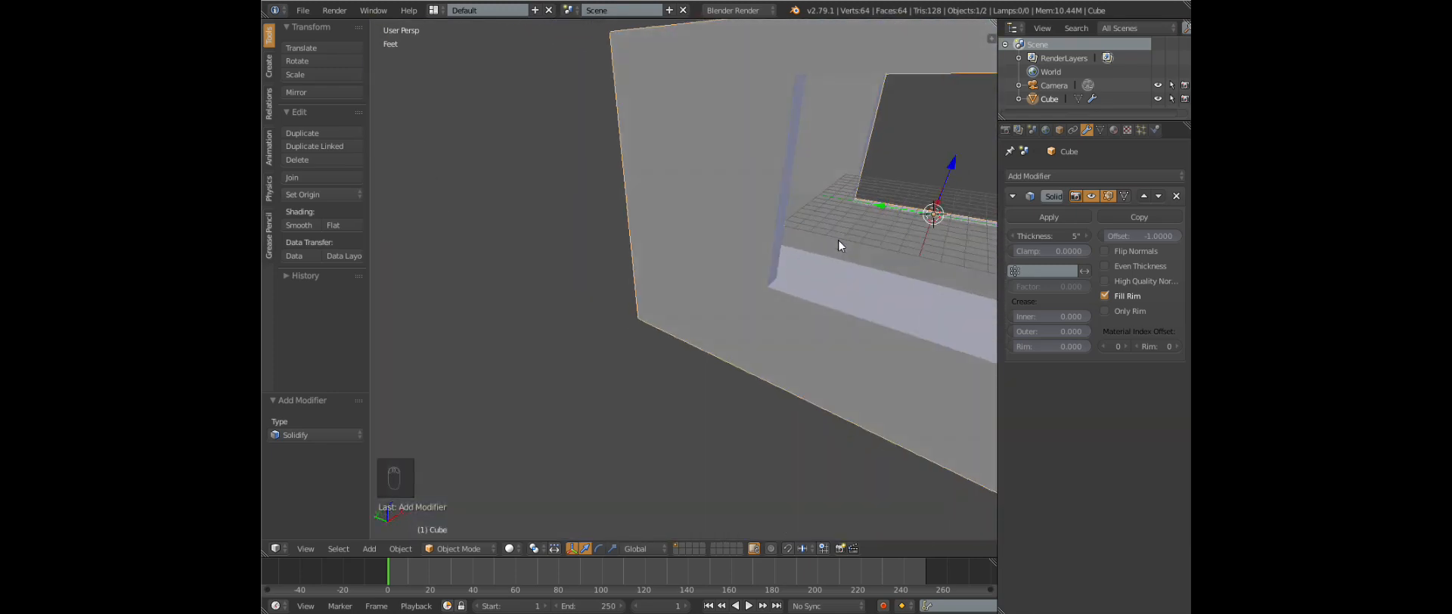
{"action": "scroll", "coordinate": [838, 245], "scroll_direction": "down", "scroll_amount": 8}
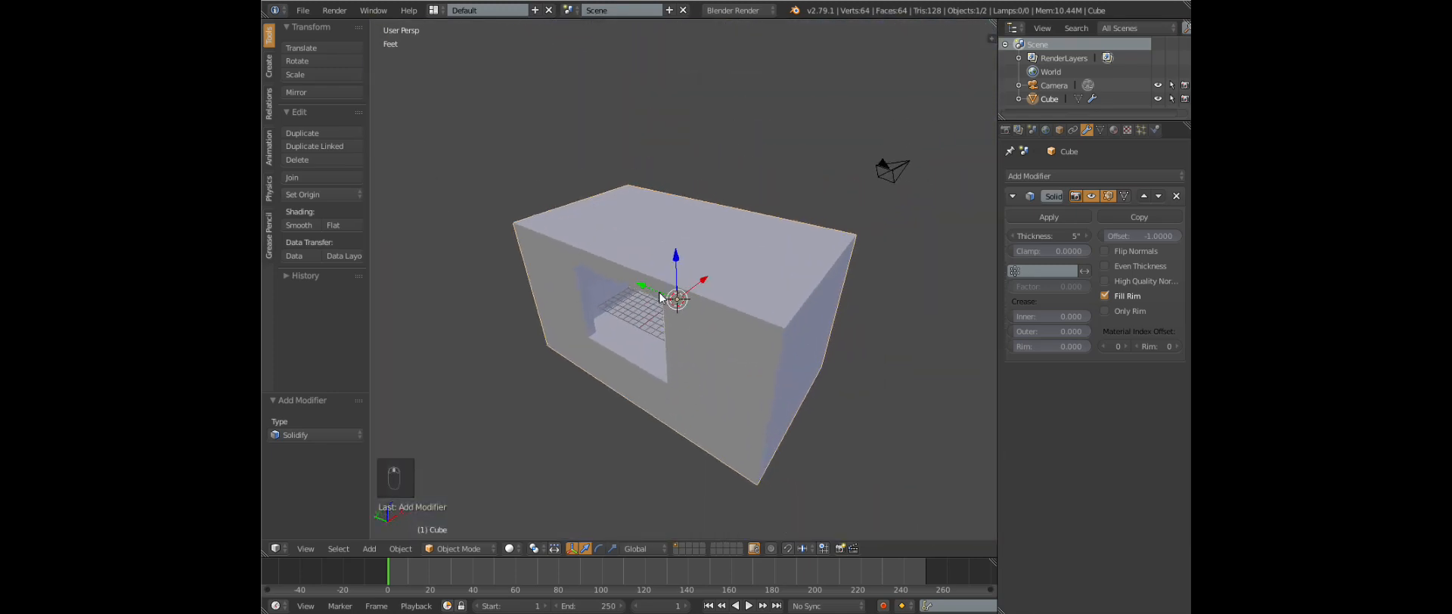
{"action": "scroll", "coordinate": [667, 296], "scroll_direction": "up", "scroll_amount": 2, "text": "shift"}
{"action": "scroll", "coordinate": [668, 296], "scroll_direction": "down", "scroll_amount": 8, "text": "shift"}
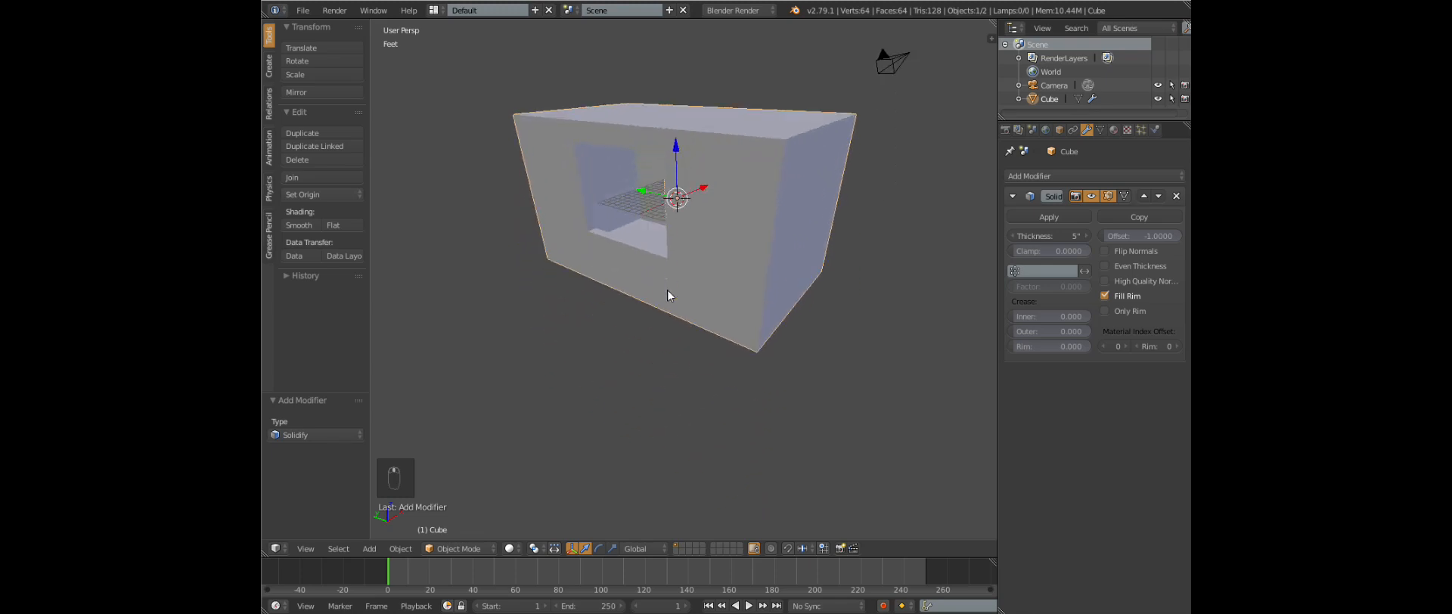
{"action": "scroll", "coordinate": [668, 296], "scroll_direction": "up", "scroll_amount": 3}
{"action": "scroll", "coordinate": [665, 235], "scroll_direction": "down", "scroll_amount": 1}
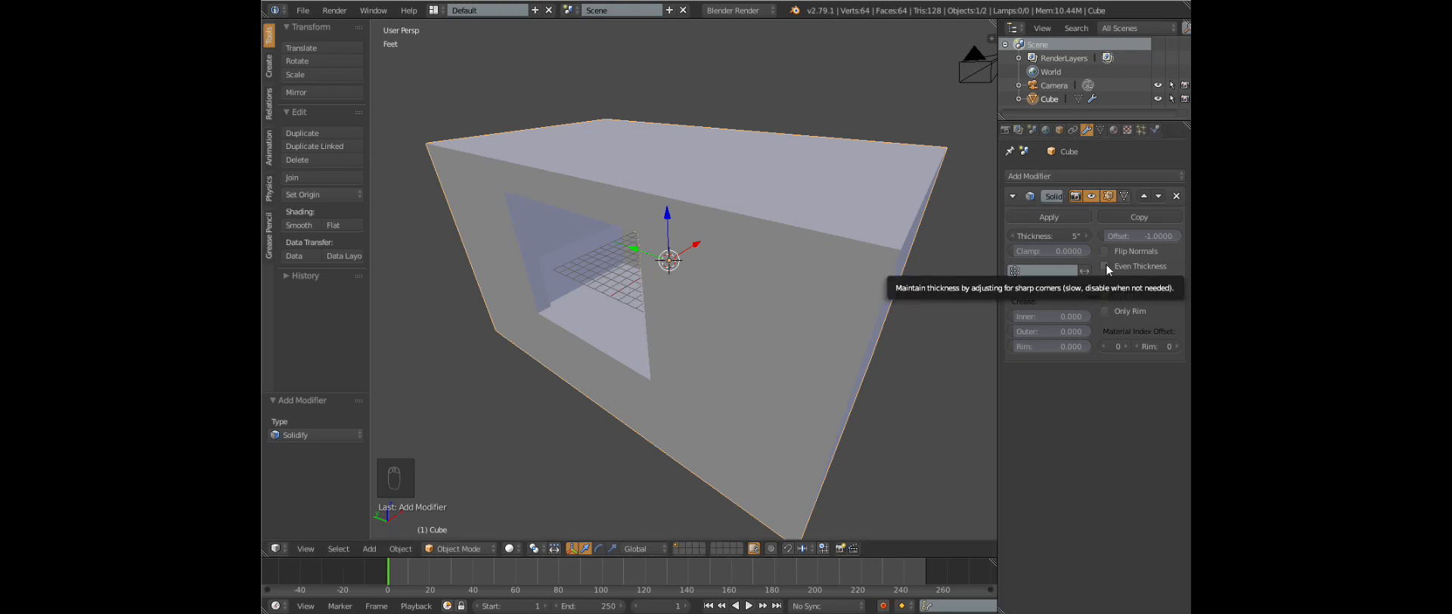
{"action": "key", "text": "z"}
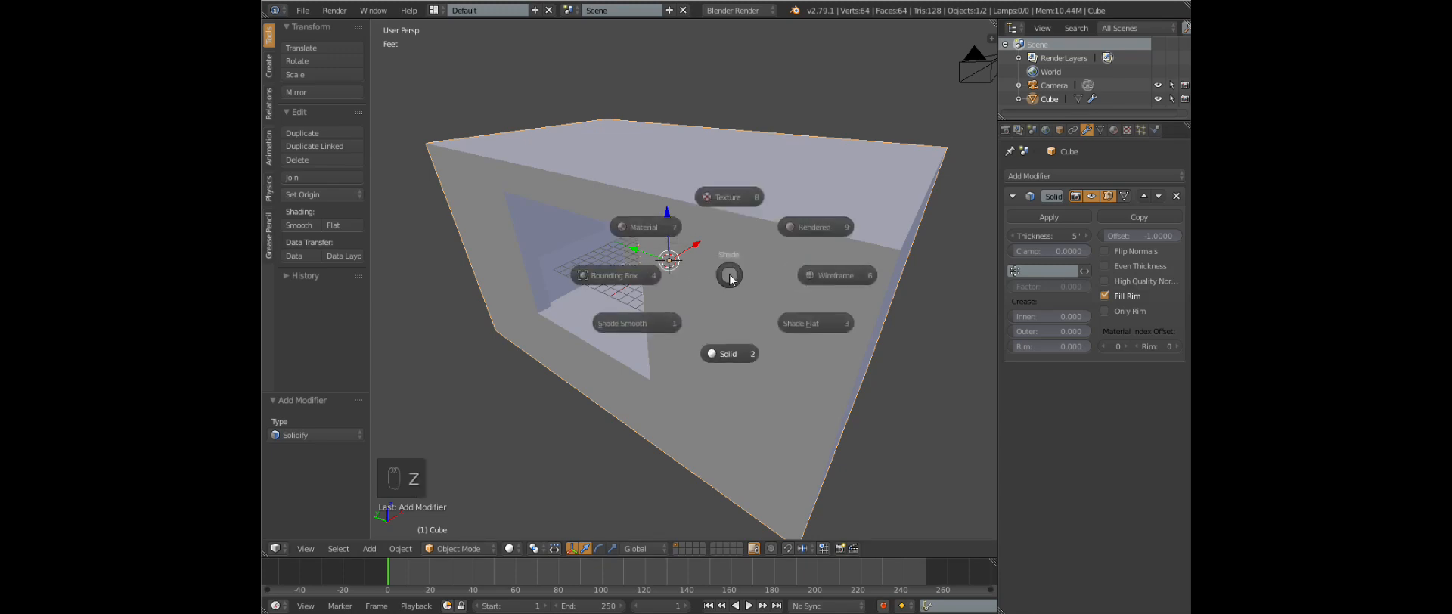
{"action": "left_click", "coordinate": [787, 271]}
{"action": "middle_click_drag", "start_coordinate": [723, 254], "coordinate": [803, 252]}
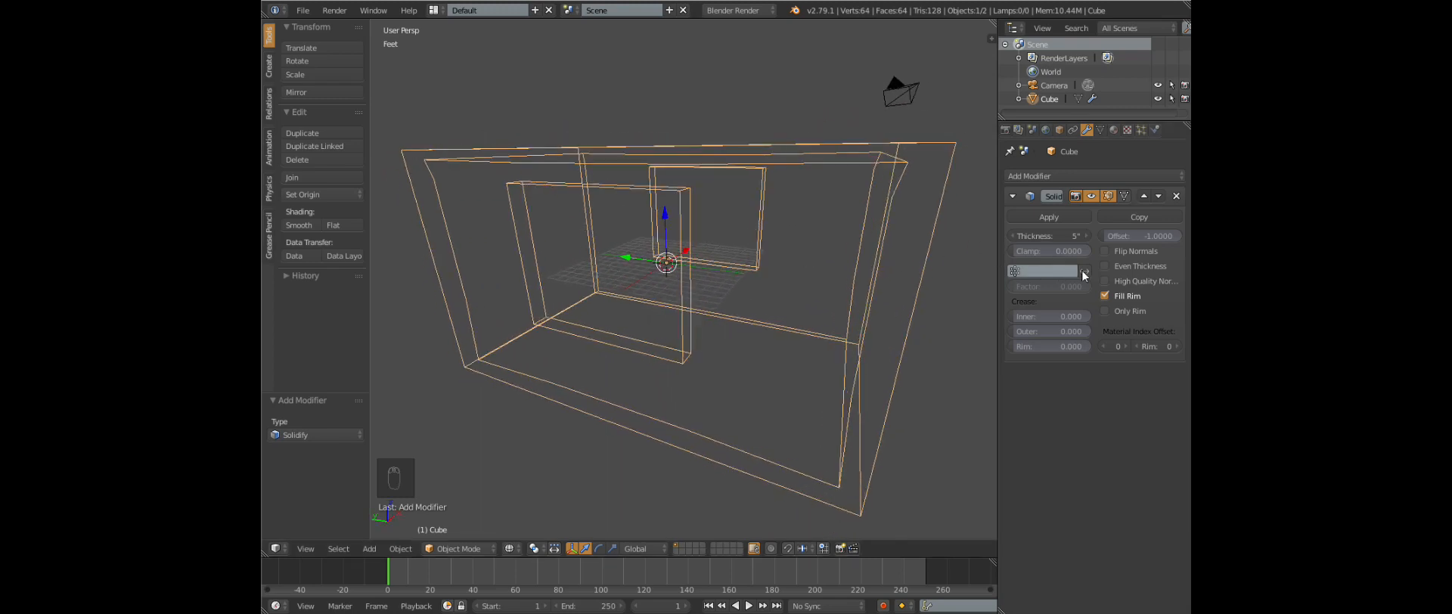
{"action": "left_click", "coordinate": [1117, 268]}
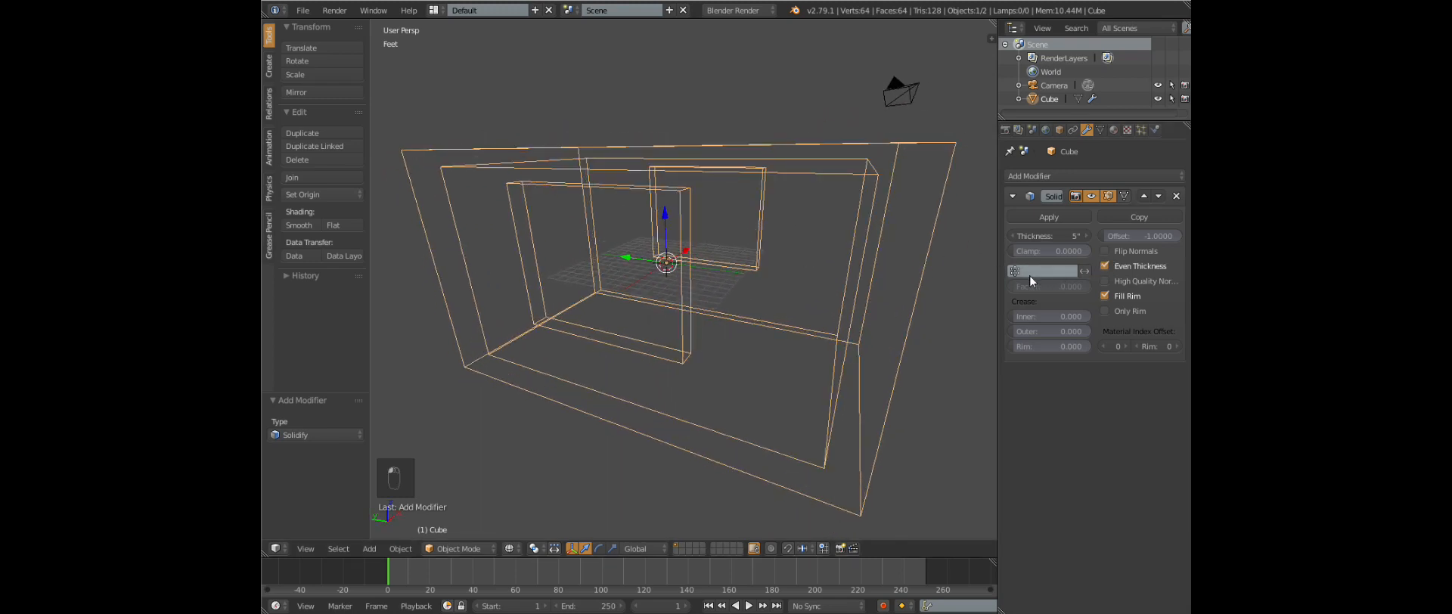
Inspect the thickened walls in wireframe from several angles and switch to the top view
{"action": "middle_click_drag", "start_coordinate": [846, 281], "coordinate": [753, 308]}
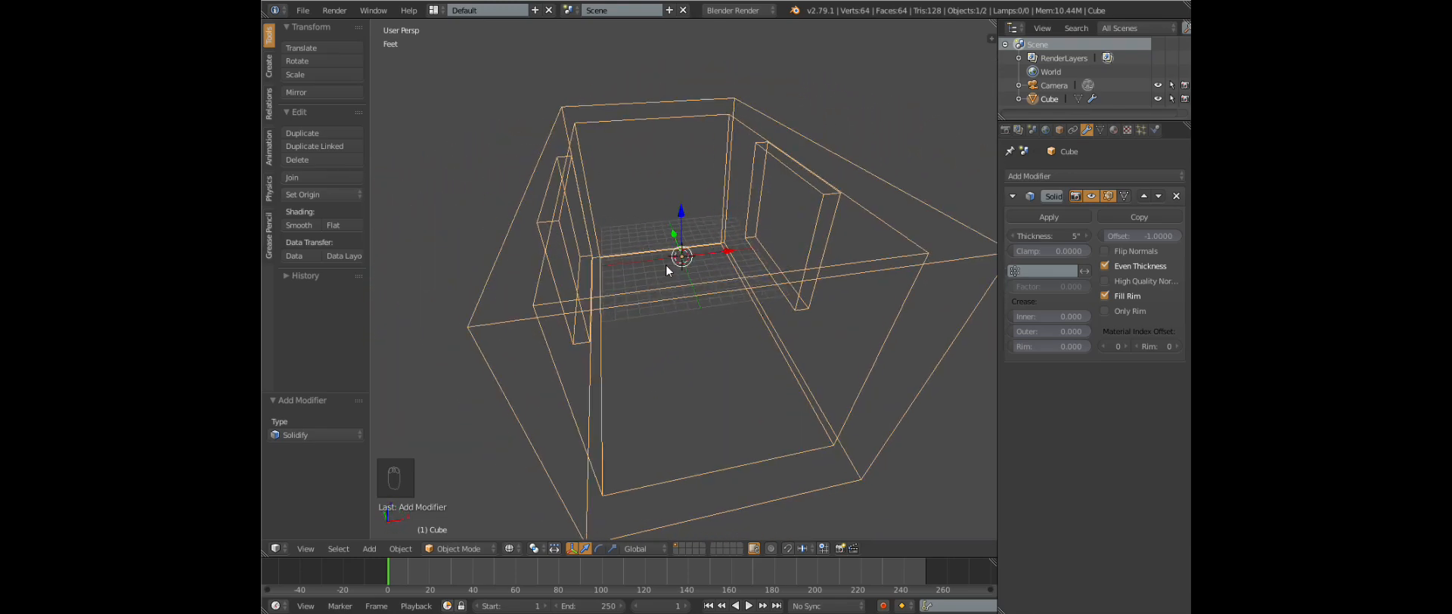
{"action": "middle_click_drag", "start_coordinate": [665, 265], "coordinate": [713, 257]}
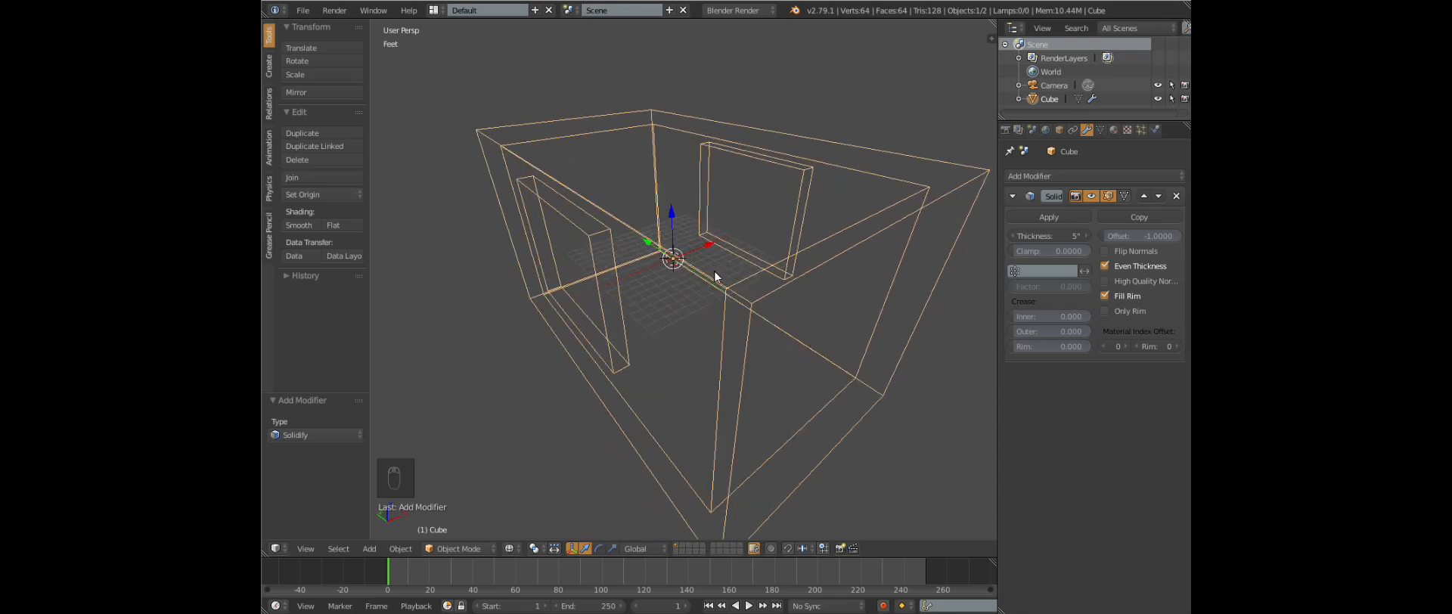
{"action": "scroll", "coordinate": [715, 274], "scroll_direction": "up", "scroll_amount": 3}
{"action": "scroll", "coordinate": [710, 273], "scroll_direction": "down", "scroll_amount": 2}
{"action": "scroll", "coordinate": [709, 271], "scroll_direction": "up", "scroll_amount": 1}
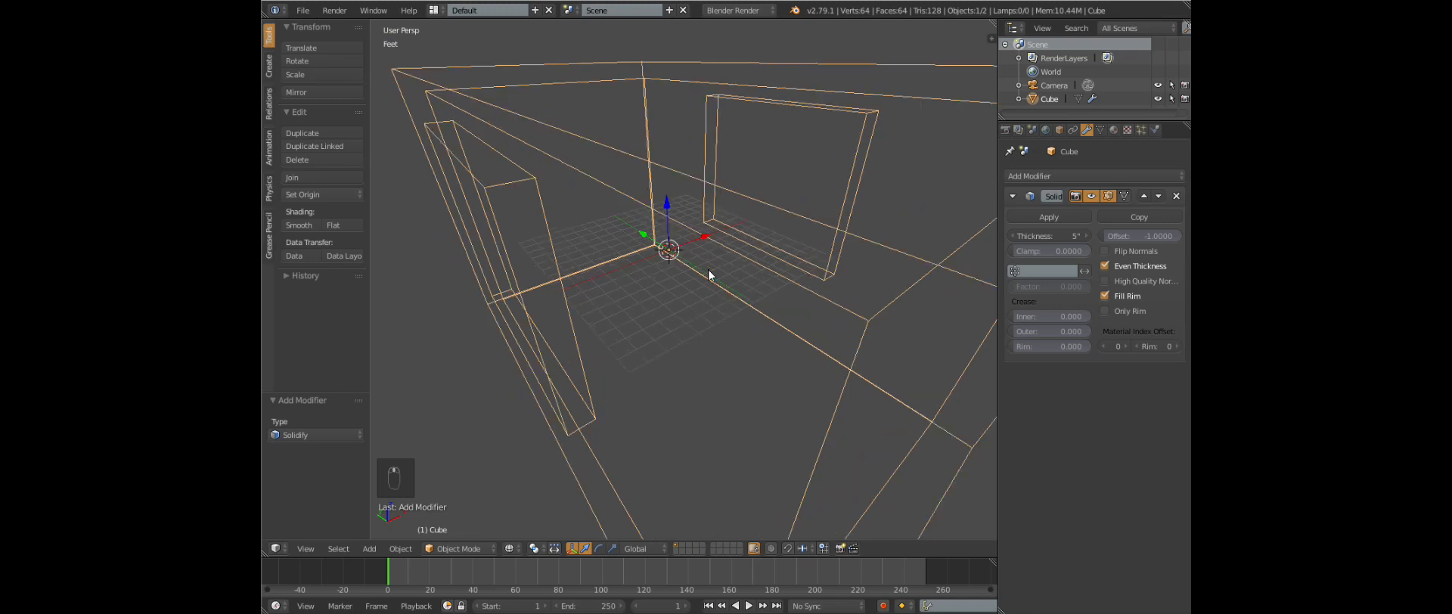
{"action": "scroll", "coordinate": [709, 270], "scroll_direction": "down", "scroll_amount": 1}
{"action": "scroll", "coordinate": [709, 275], "scroll_direction": "down", "scroll_amount": 4}
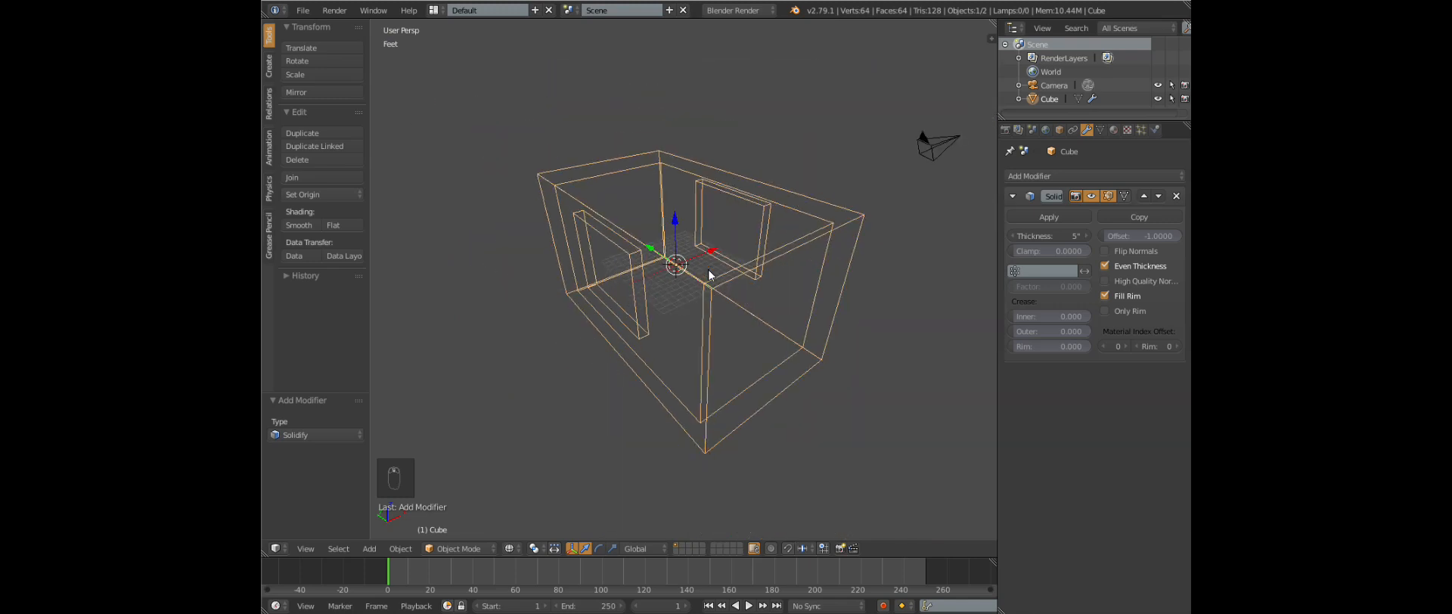
{"action": "left_click", "coordinate": [306, 548]}
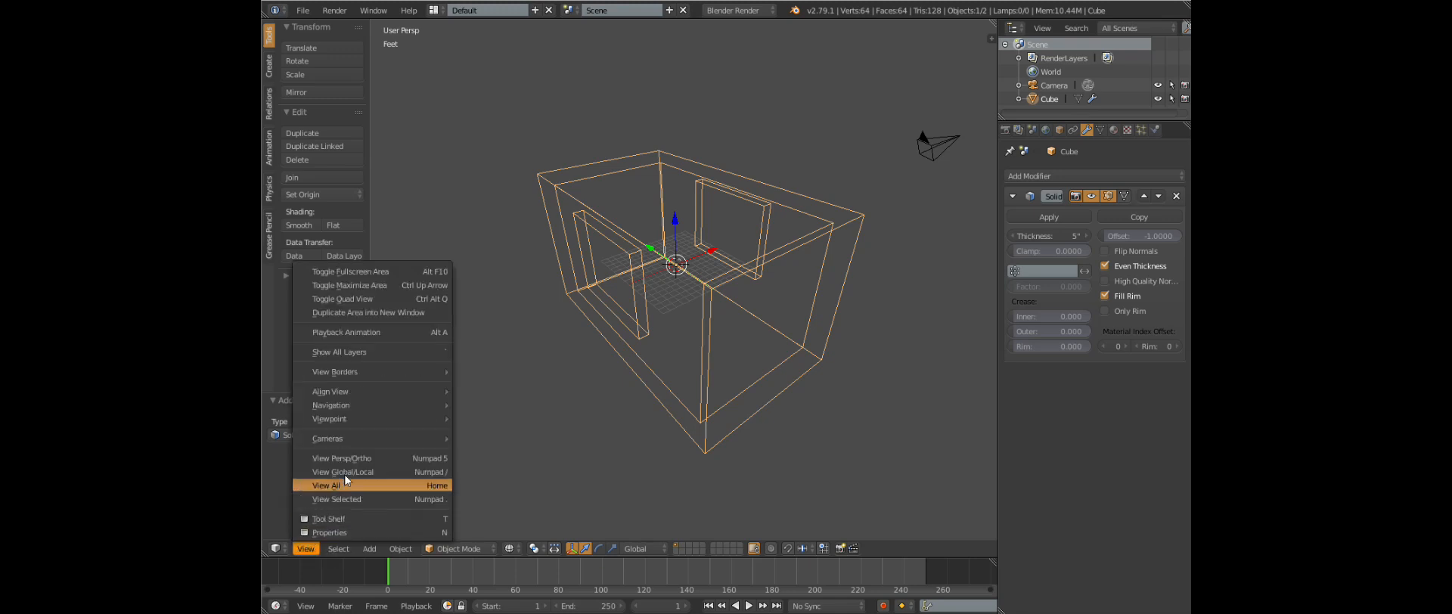
{"action": "mouse_move", "coordinate": [395, 418]}
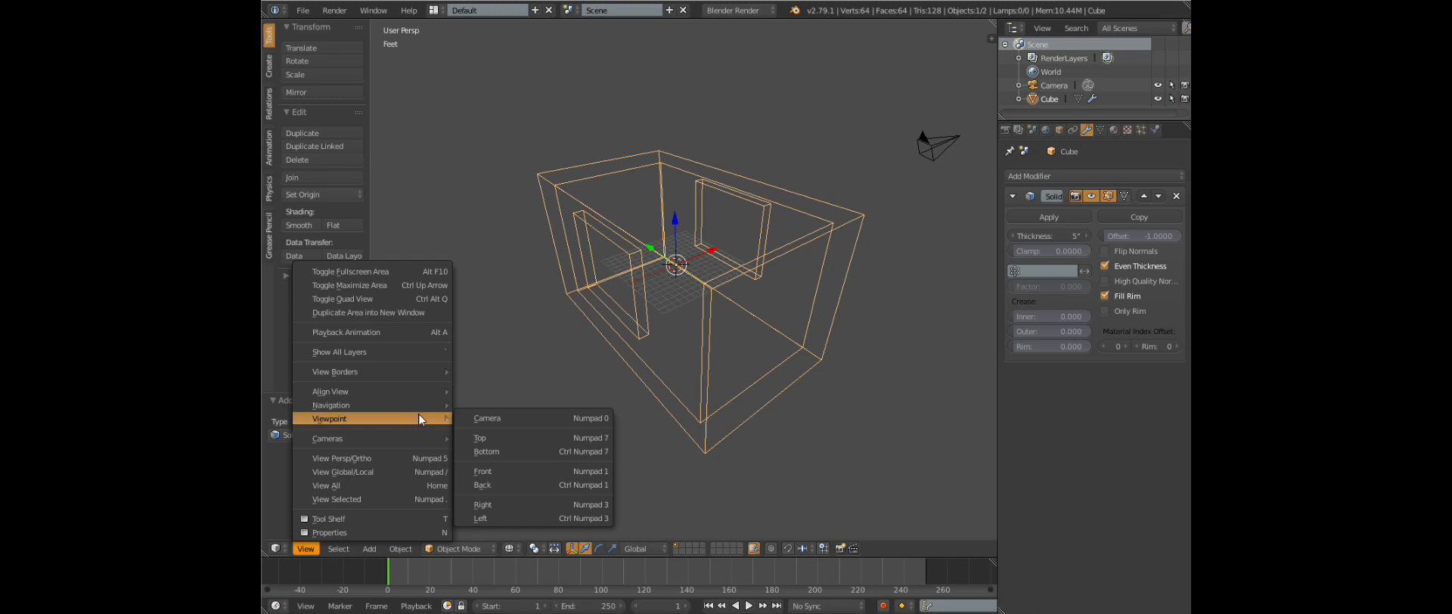
{"action": "left_click", "coordinate": [480, 438]}
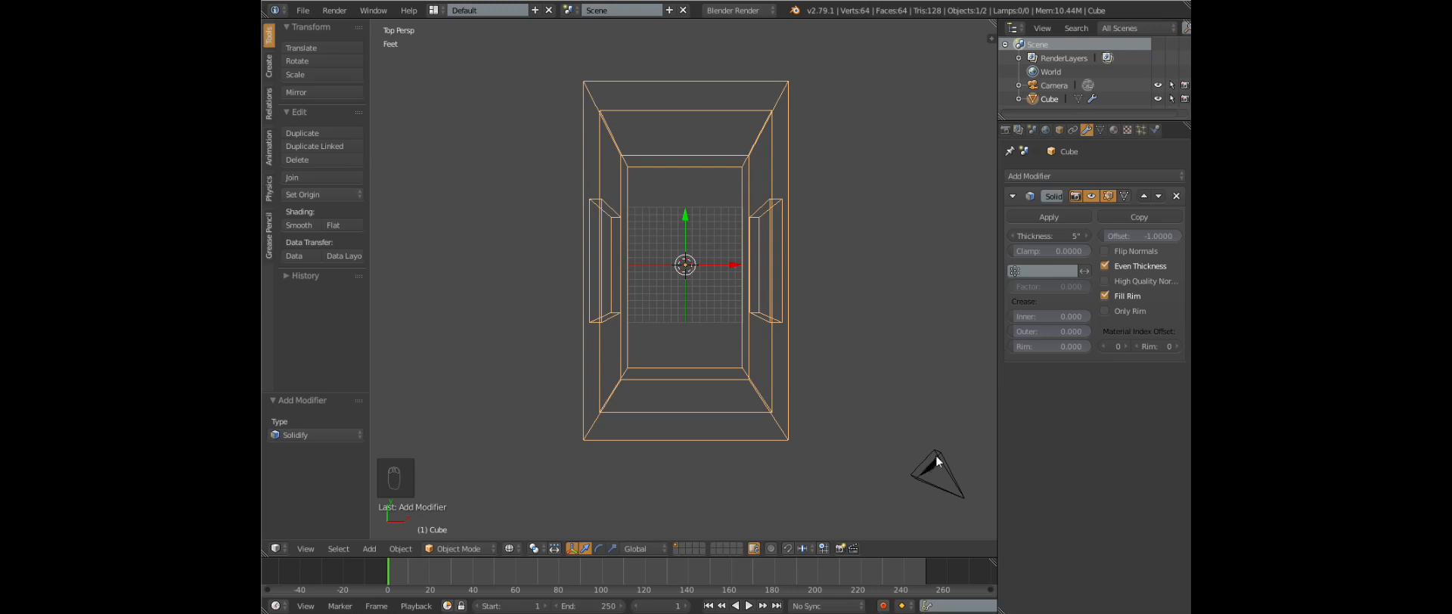
Select the camera, switch to orthographic projection and move it about -24.5' in X and 5.06' in Y, to the room's near short wall
{"action": "scroll", "coordinate": [824, 315], "scroll_direction": "down", "scroll_amount": 3}
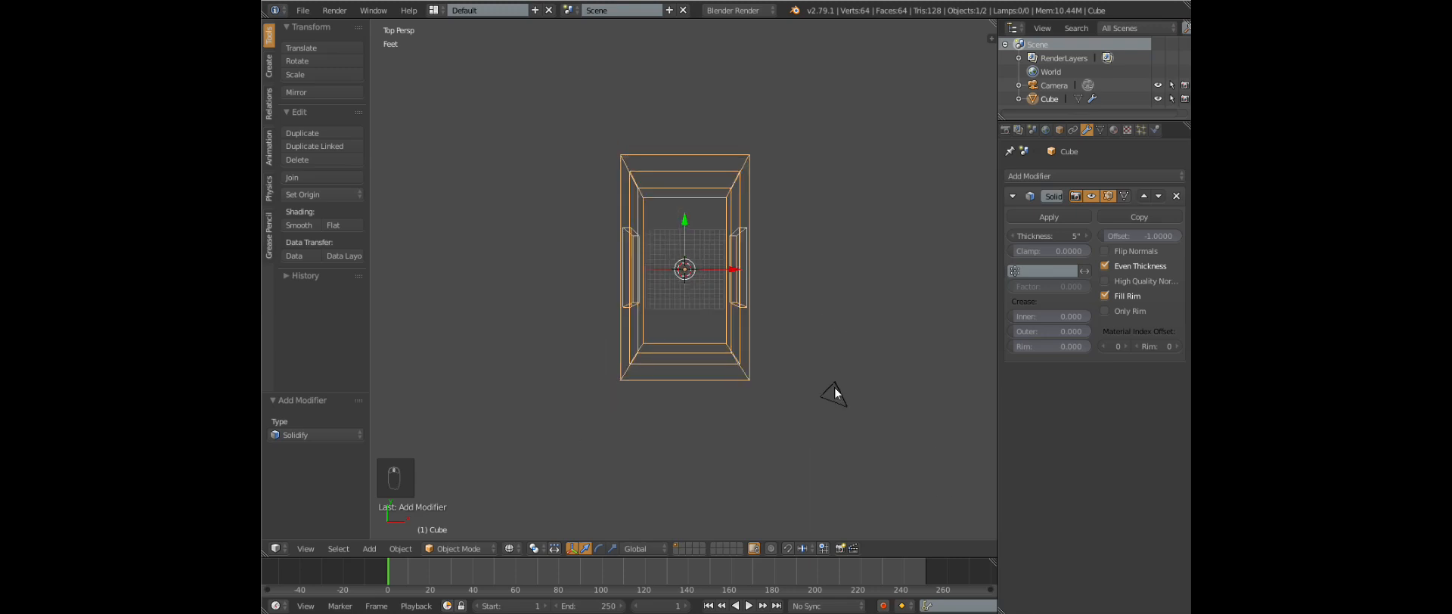
{"action": "right_click", "coordinate": [835, 391]}
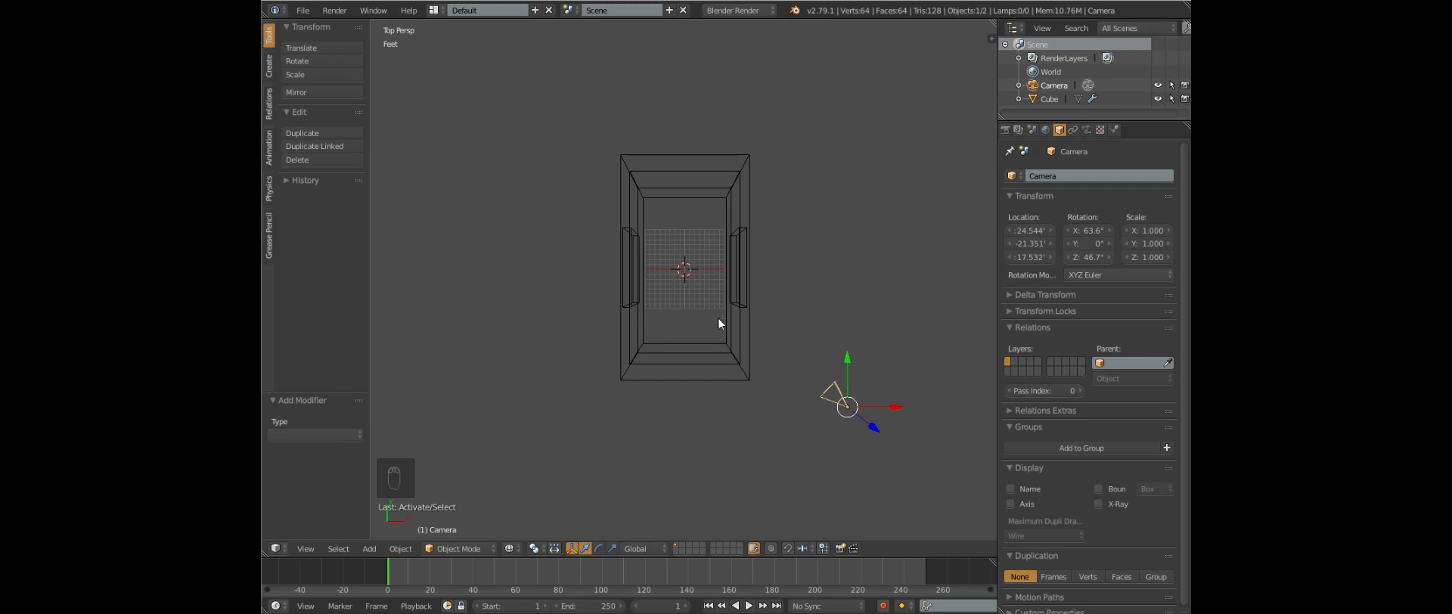
{"action": "left_click", "coordinate": [307, 549]}
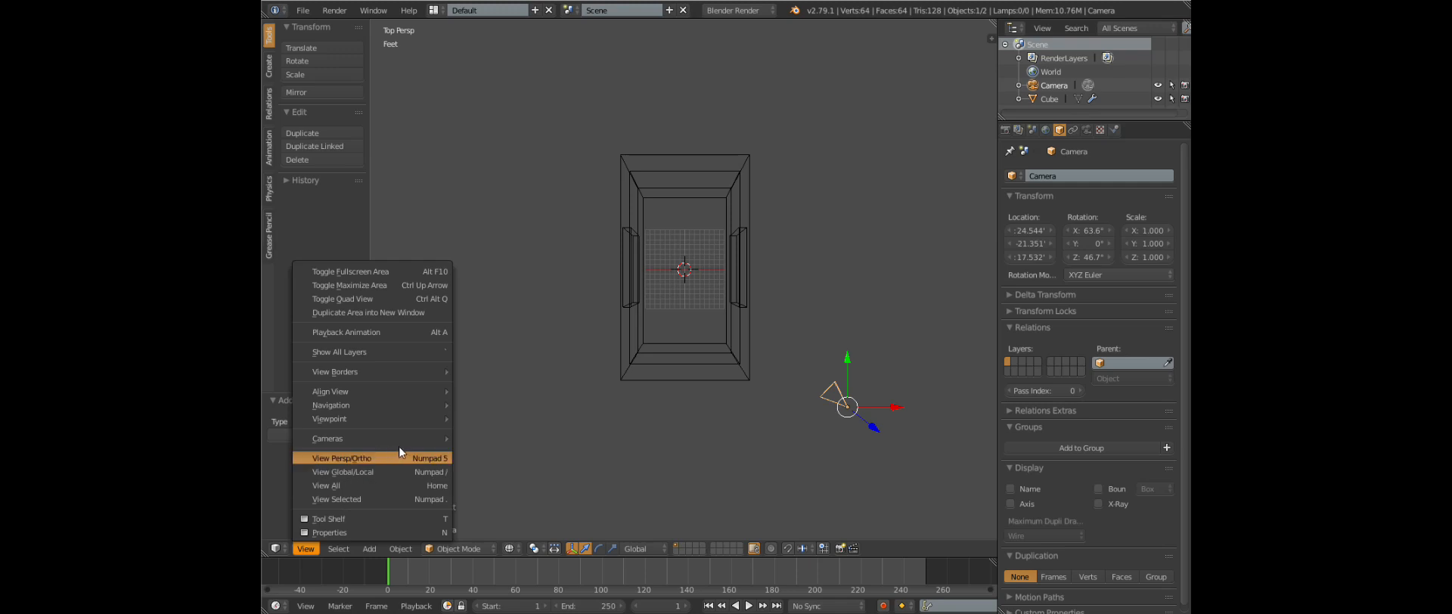
{"action": "left_click", "coordinate": [384, 459]}
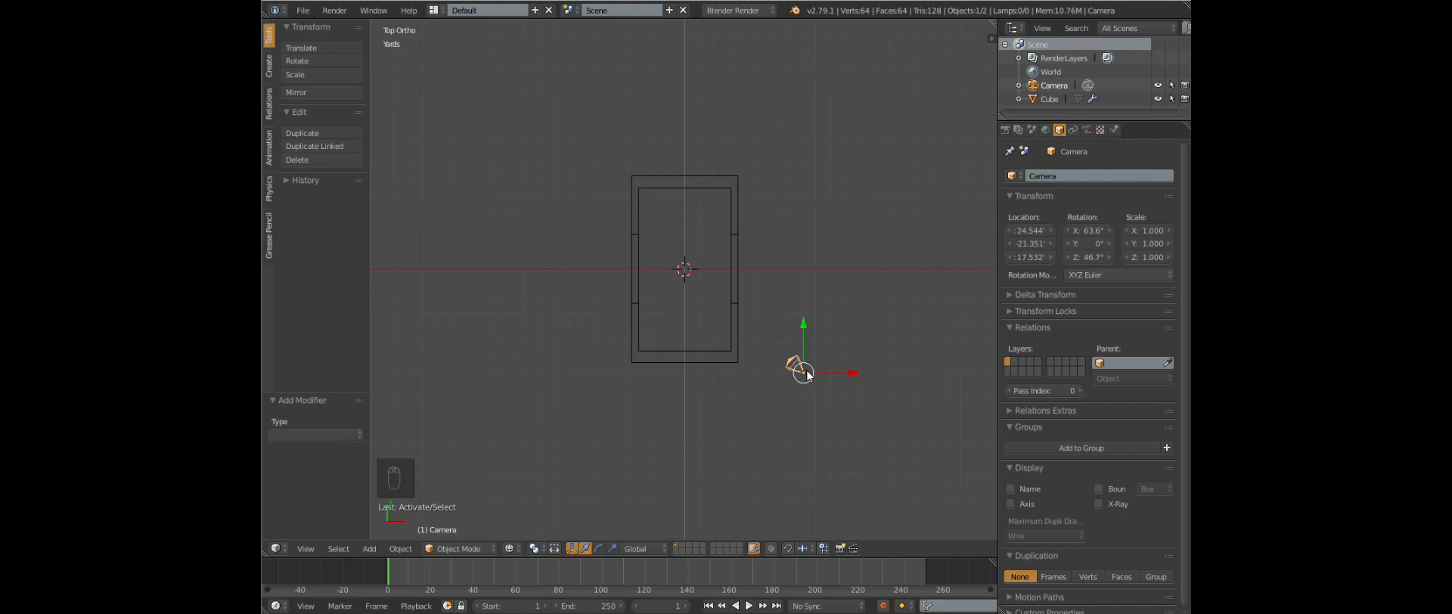
{"action": "key", "text": "g"}
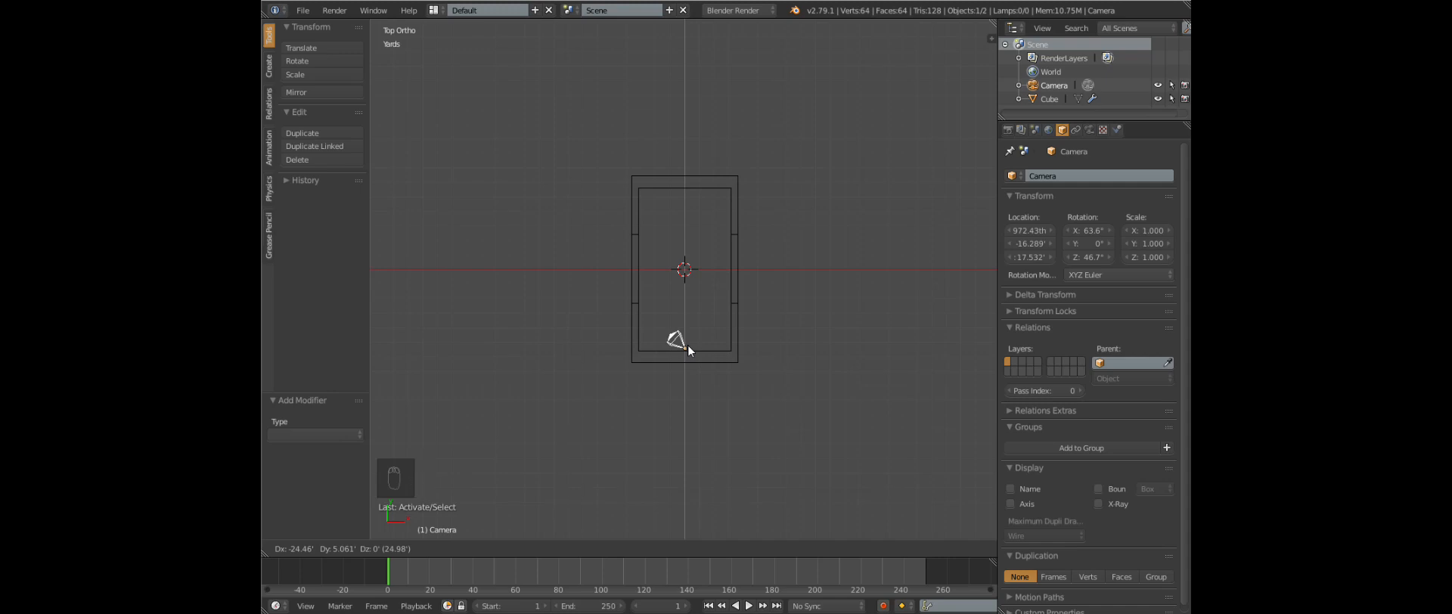
{"action": "left_click", "coordinate": [687, 345]}
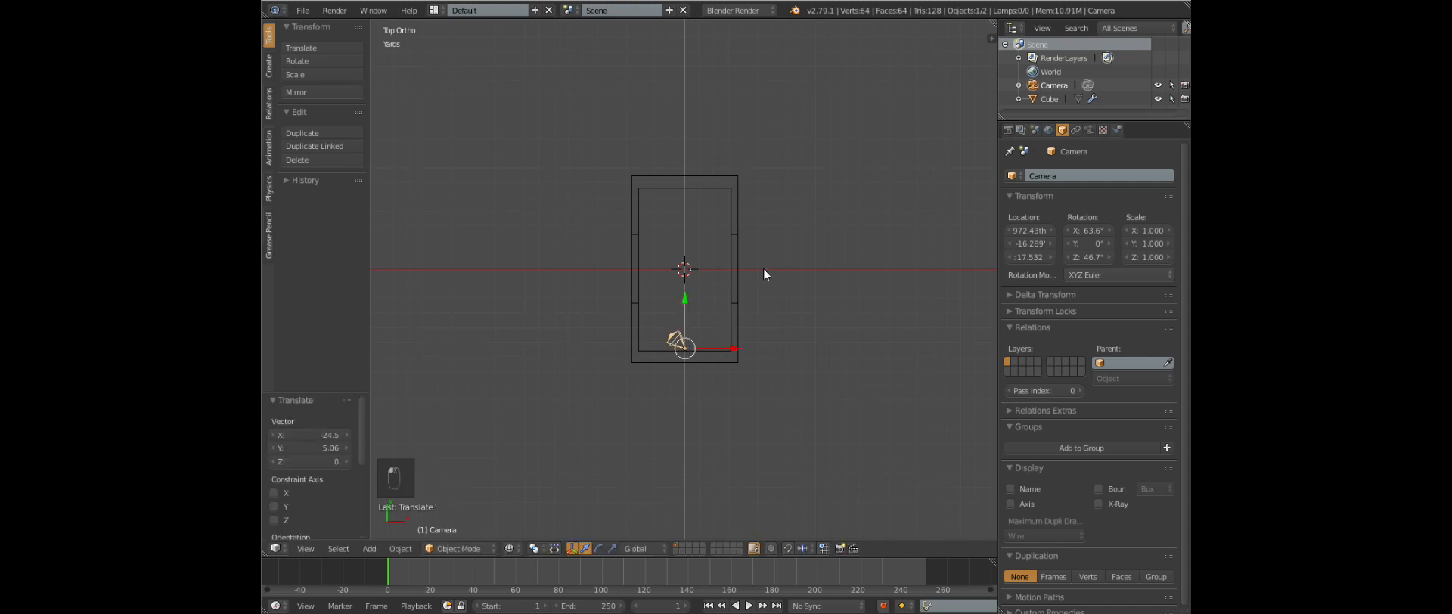
Rotate the camera about 45.8° to face along the room's length and look through it in camera view
{"action": "key", "text": "r"}
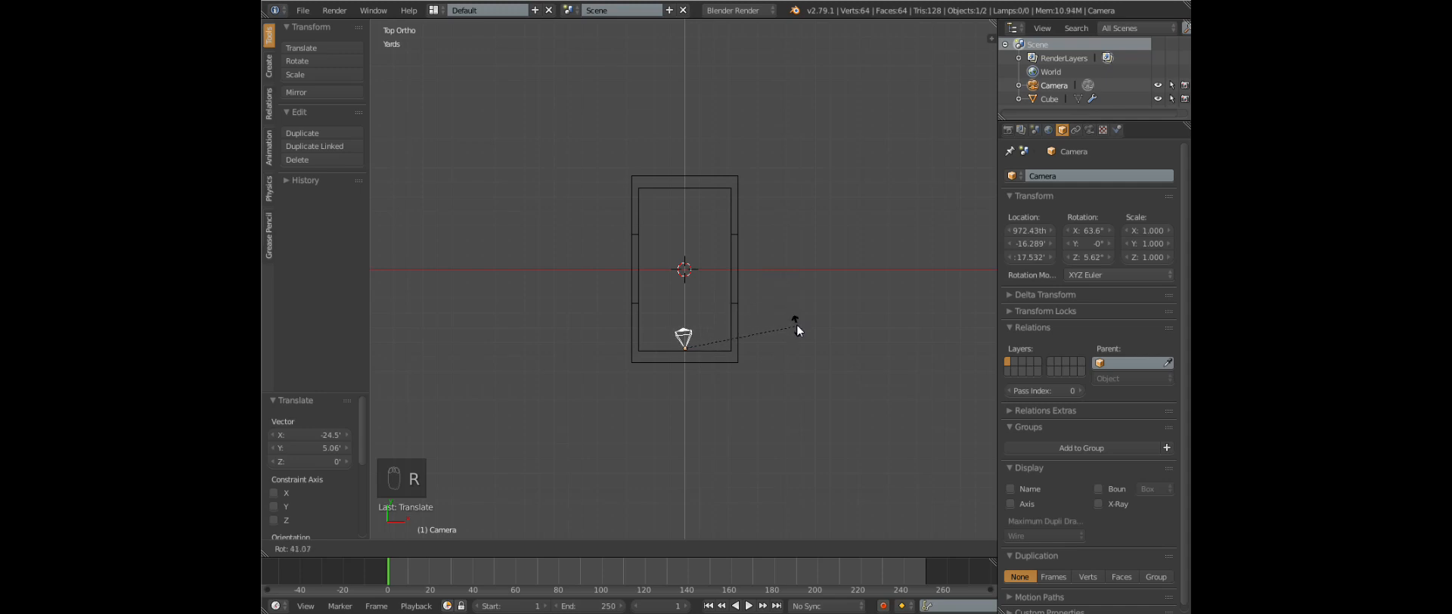
{"action": "left_click", "coordinate": [796, 333]}
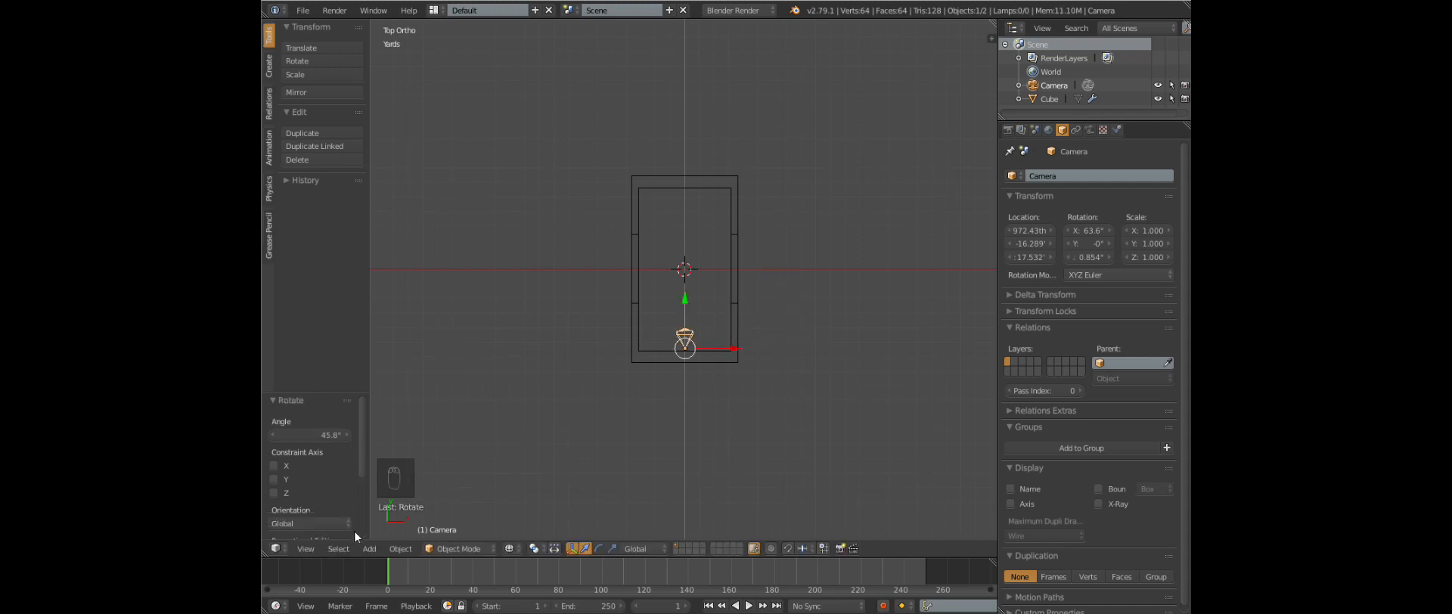
{"action": "left_click", "coordinate": [305, 548]}
{"action": "mouse_move", "coordinate": [420, 435]}
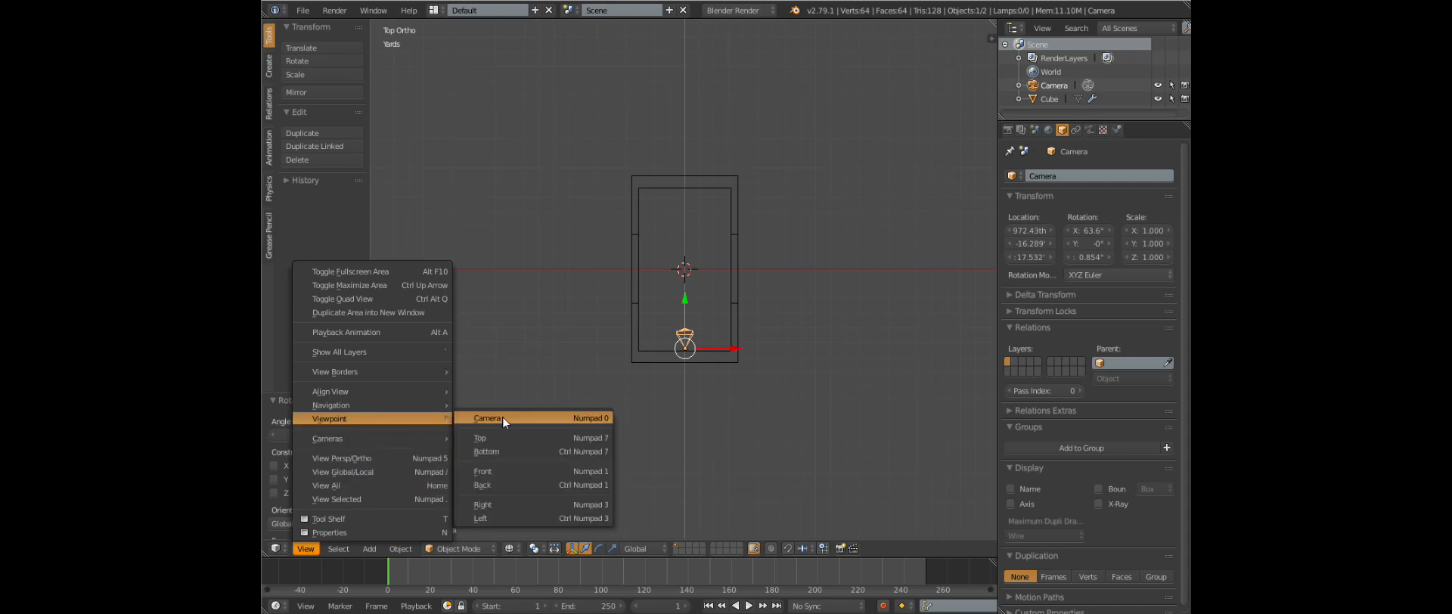
{"action": "left_click", "coordinate": [502, 417]}
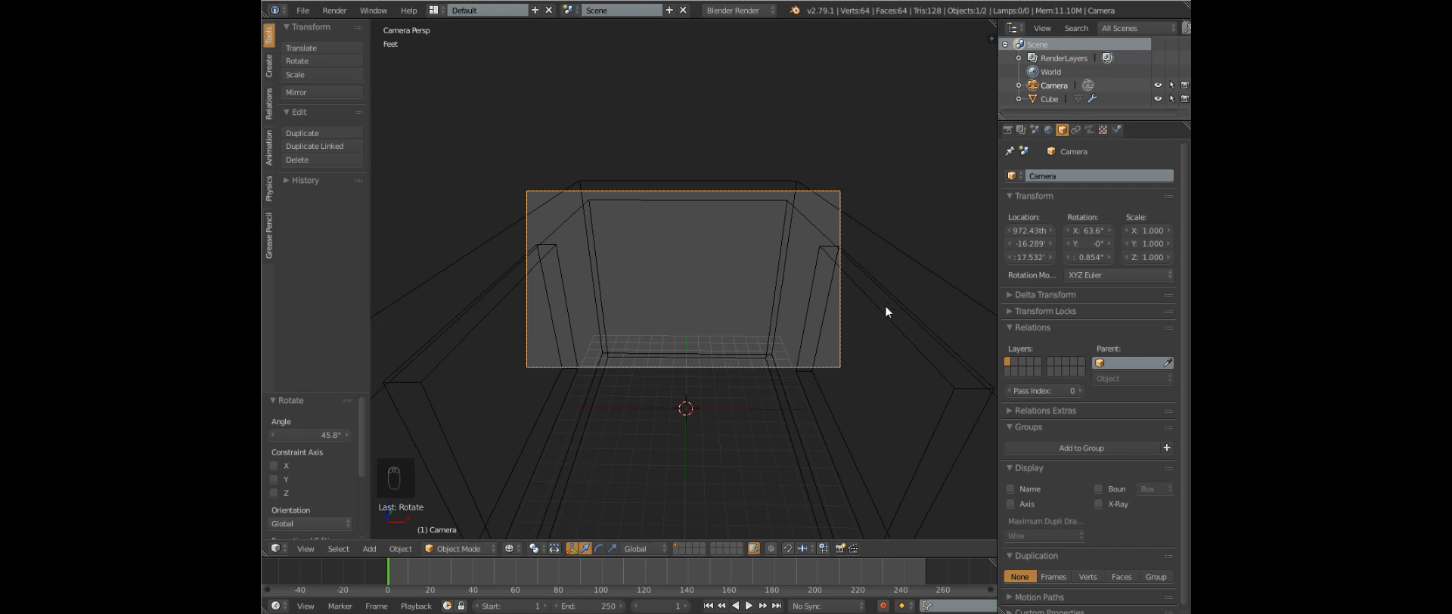
Turn on Lock Camera to View in the viewport's view settings
{"action": "key", "text": "n"}
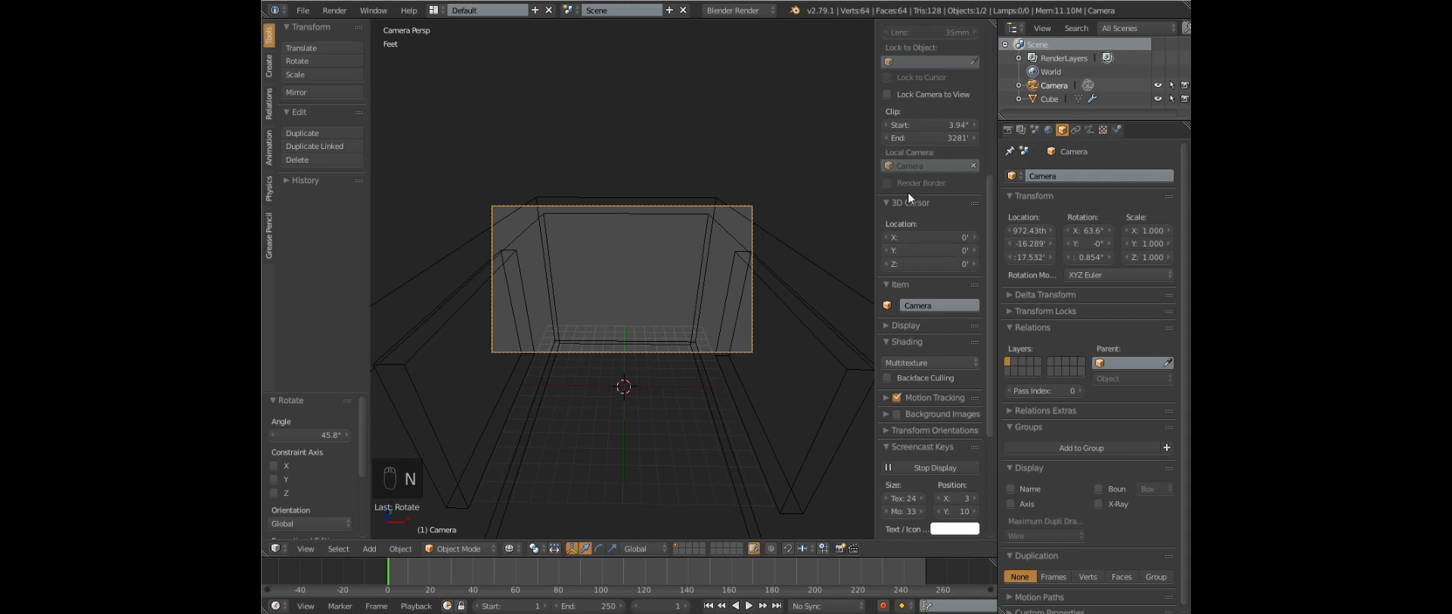
{"action": "scroll", "coordinate": [911, 353], "scroll_direction": "down", "scroll_amount": 6}
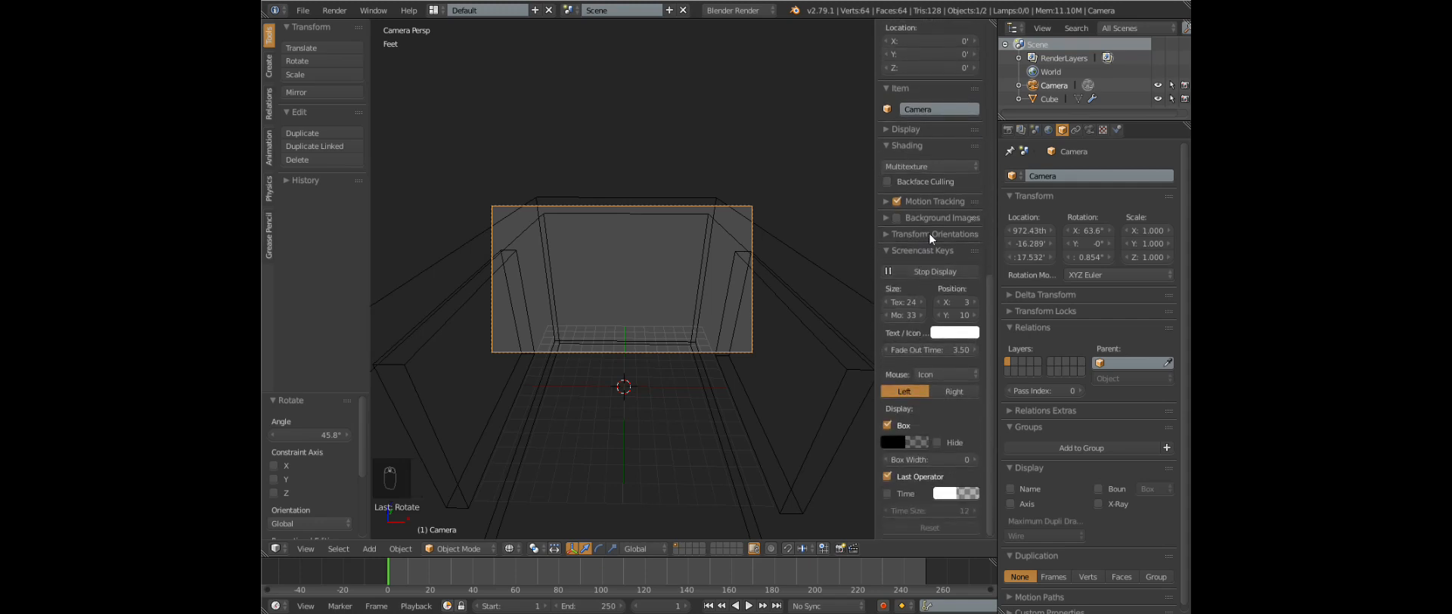
{"action": "left_click", "coordinate": [905, 129]}
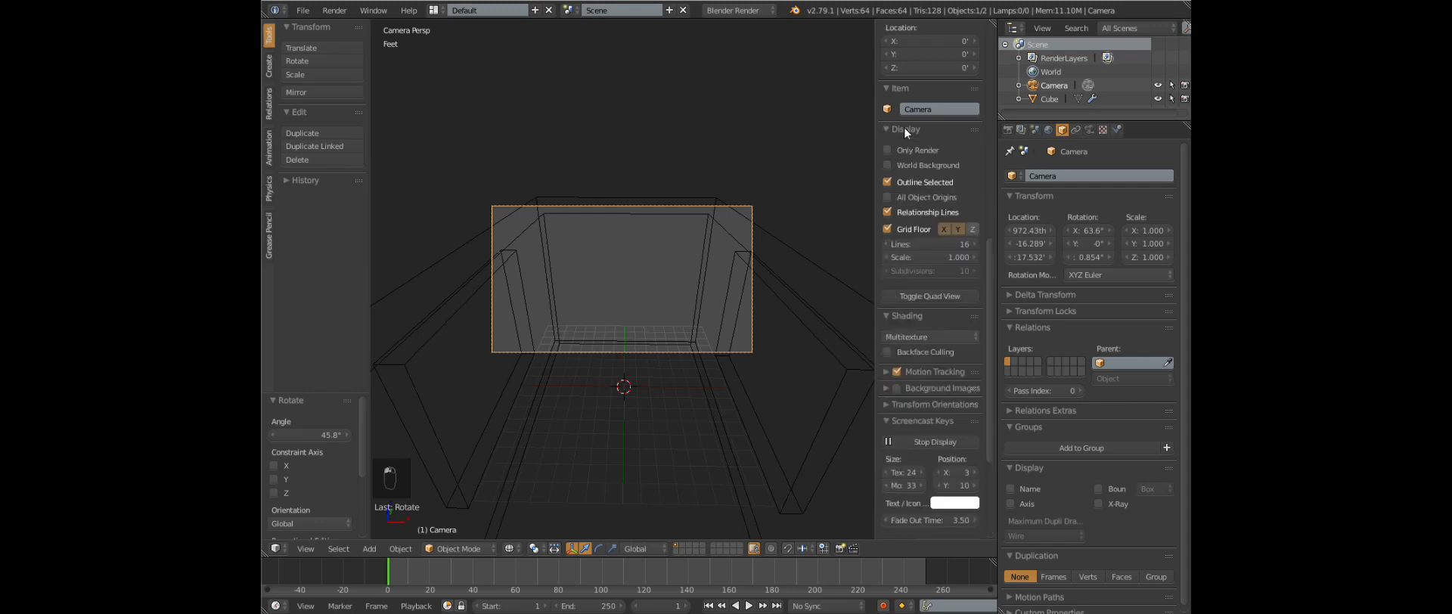
{"action": "left_click", "coordinate": [905, 129]}
{"action": "scroll", "coordinate": [909, 161], "scroll_direction": "up", "scroll_amount": 10}
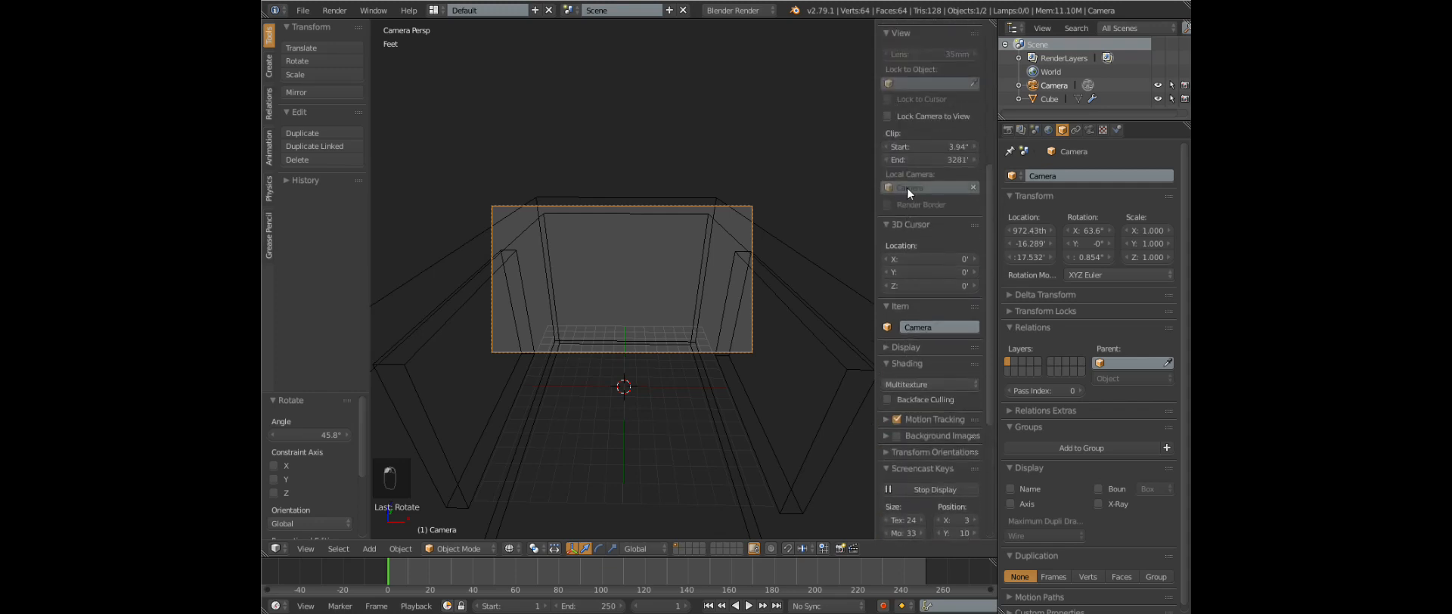
{"action": "scroll", "coordinate": [910, 195], "scroll_direction": "up", "scroll_amount": 2}
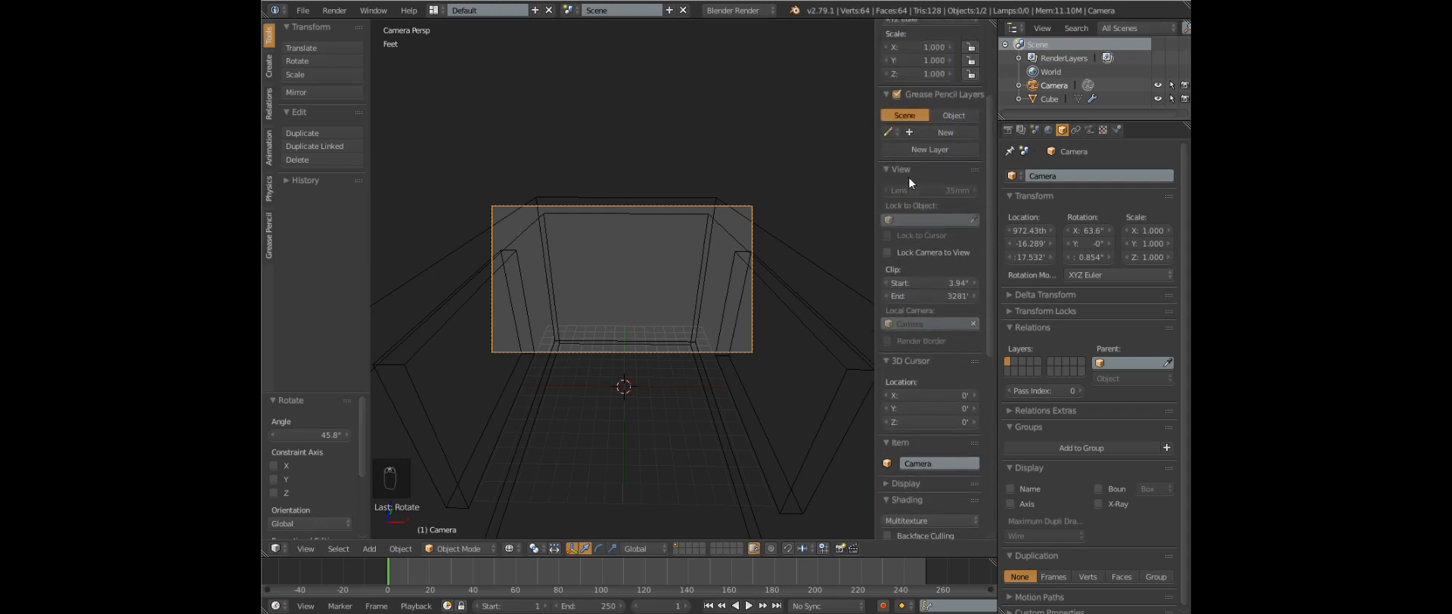
{"action": "left_click", "coordinate": [903, 253]}
Reposition the camera inside the room to about X 4.29', Y -15.42', Z 2.66', tilted to 81.2° in X and -1.15° in Z
{"action": "mouse_move", "coordinate": [618, 298]}
{"action": "middle_mouse_down"}
{"action": "mouse_move", "coordinate": [623, 269]}
{"action": "mouse_move", "coordinate": [596, 252]}
{"action": "mouse_move", "coordinate": [623, 274]}
{"action": "mouse_move", "coordinate": [642, 267]}
{"action": "mouse_move", "coordinate": [627, 312]}
{"action": "middle_mouse_up"}
{"action": "middle_click_drag", "start_coordinate": [603, 276], "coordinate": [614, 134]}
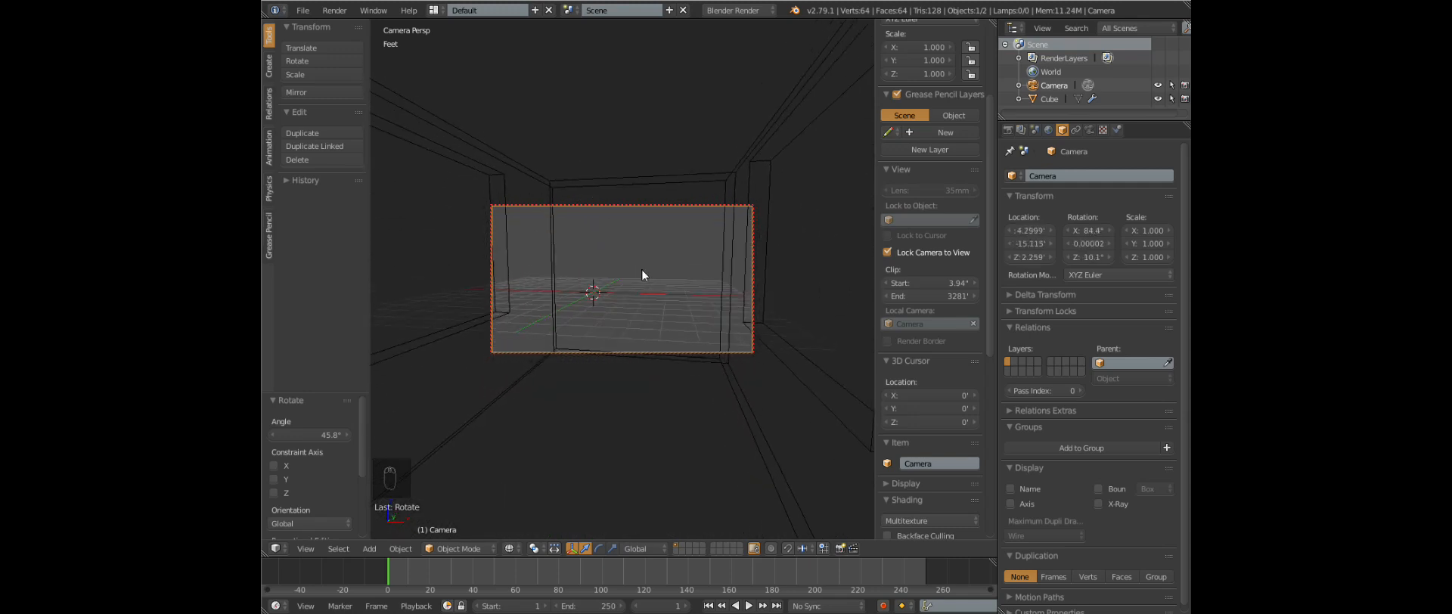
{"action": "mouse_move", "coordinate": [641, 269]}
{"action": "middle_mouse_down"}
{"action": "mouse_move", "coordinate": [688, 283]}
{"action": "mouse_move", "coordinate": [616, 281]}
{"action": "mouse_move", "coordinate": [629, 266]}
{"action": "middle_mouse_up"}
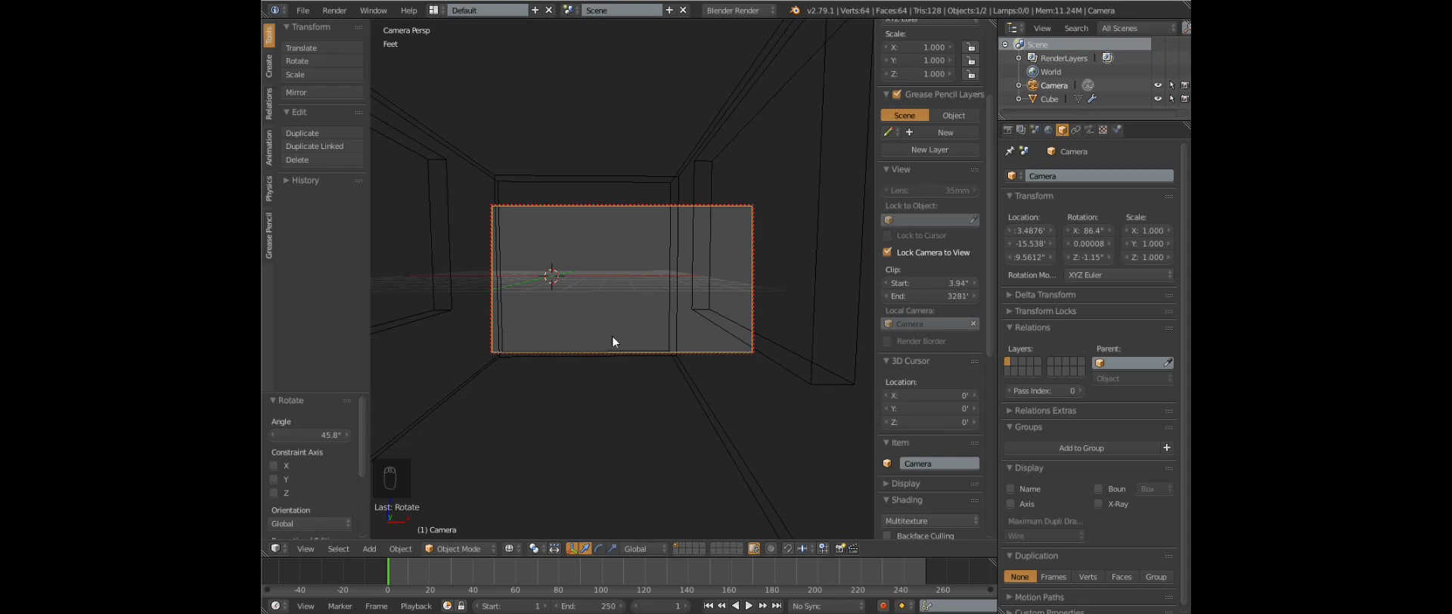
{"action": "mouse_move", "coordinate": [639, 275]}
{"action": "middle_mouse_down", "text": "shift"}
{"action": "mouse_move", "coordinate": [638, 292]}
{"action": "mouse_move", "coordinate": [642, 240]}
{"action": "mouse_move", "coordinate": [623, 246]}
{"action": "mouse_move", "coordinate": [616, 301]}
{"action": "mouse_move", "coordinate": [618, 279]}
{"action": "middle_mouse_up", "text": "shift"}
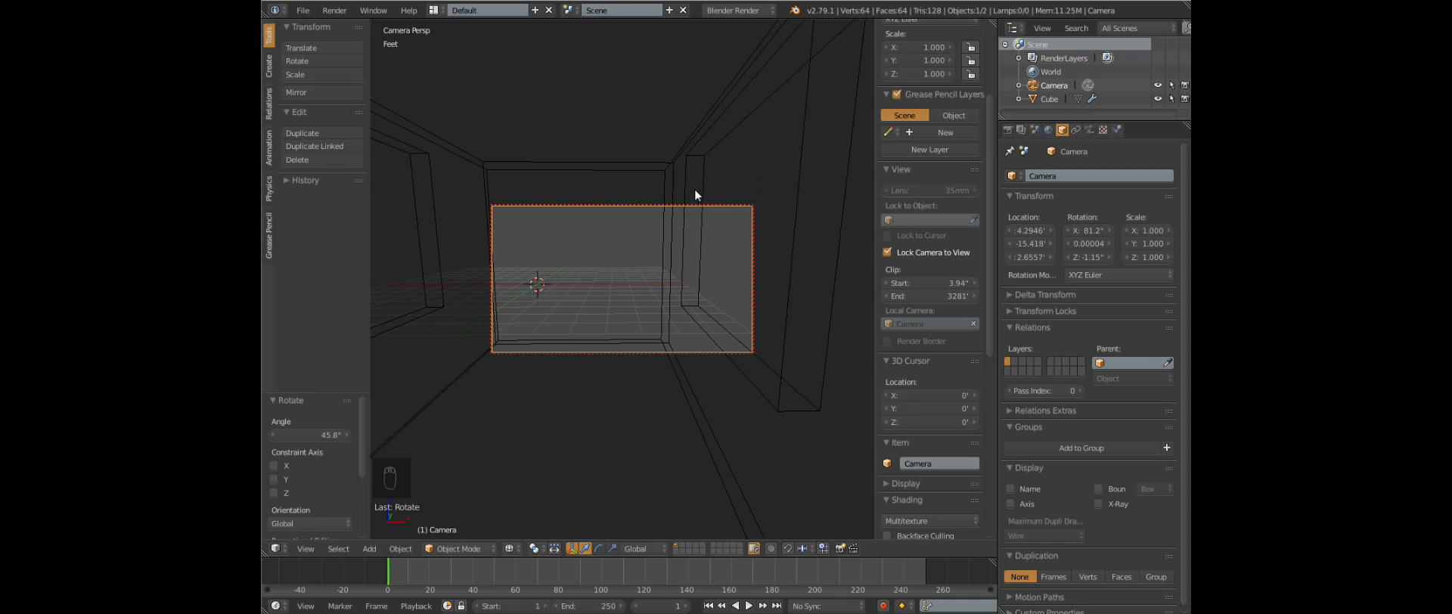
Return to the top view with the whole room in sight and hide the viewport's properties sidebar
{"action": "left_click", "coordinate": [305, 548]}
{"action": "mouse_move", "coordinate": [410, 440]}
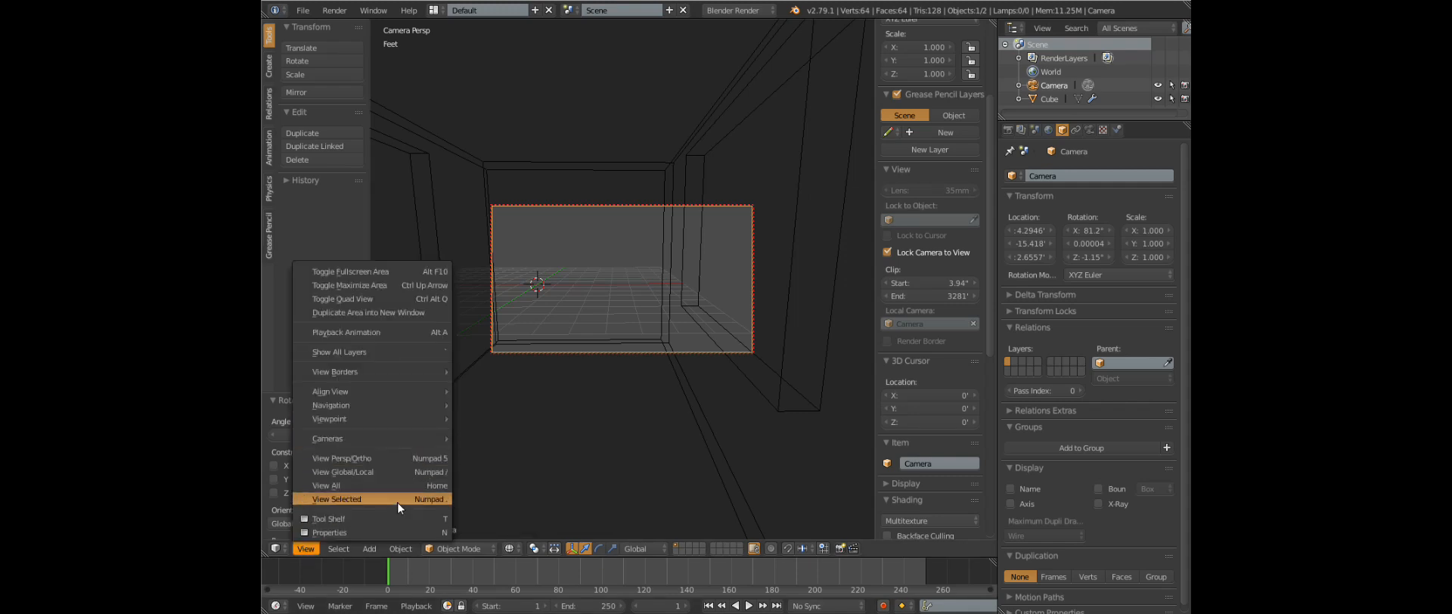
{"action": "mouse_move", "coordinate": [431, 420]}
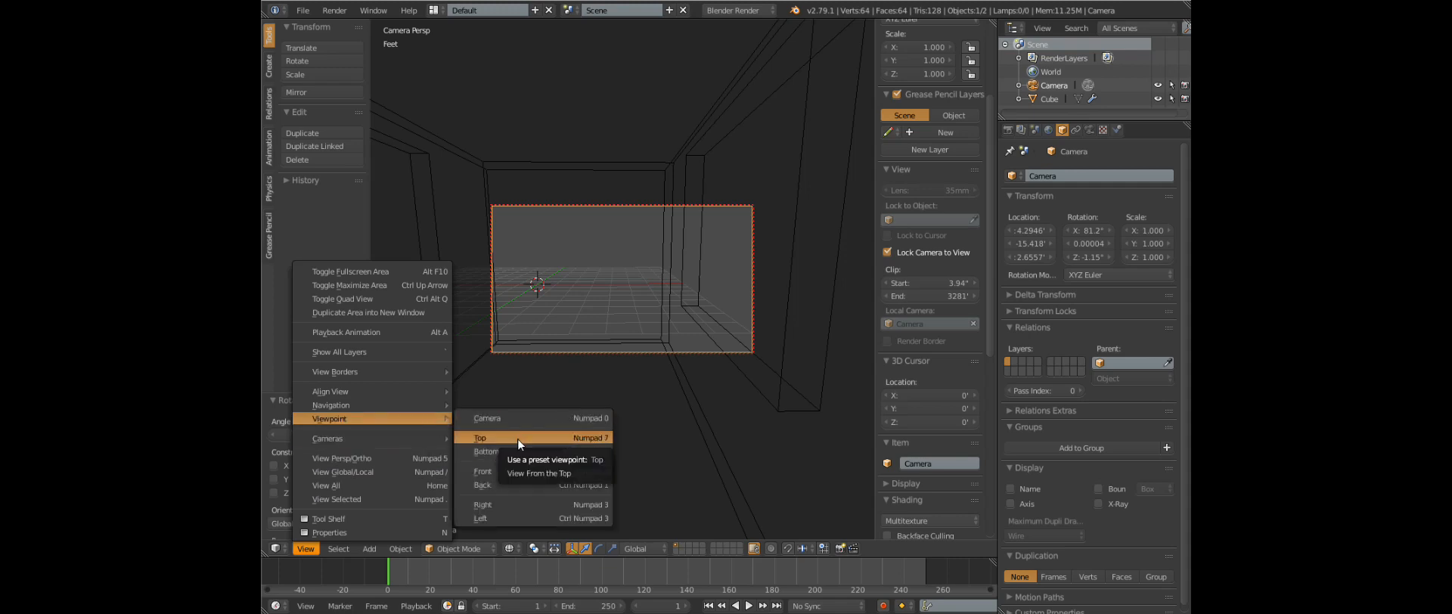
{"action": "left_click", "coordinate": [537, 436]}
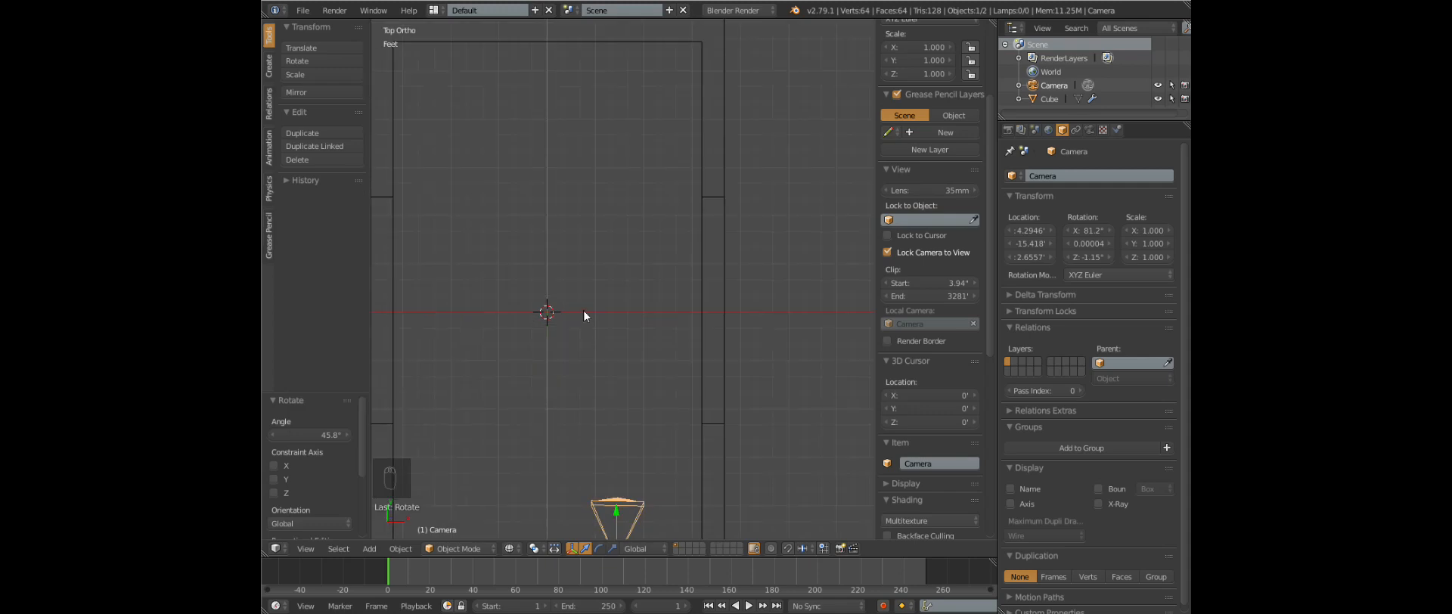
{"action": "scroll", "coordinate": [583, 310], "scroll_direction": "down", "scroll_amount": 5}
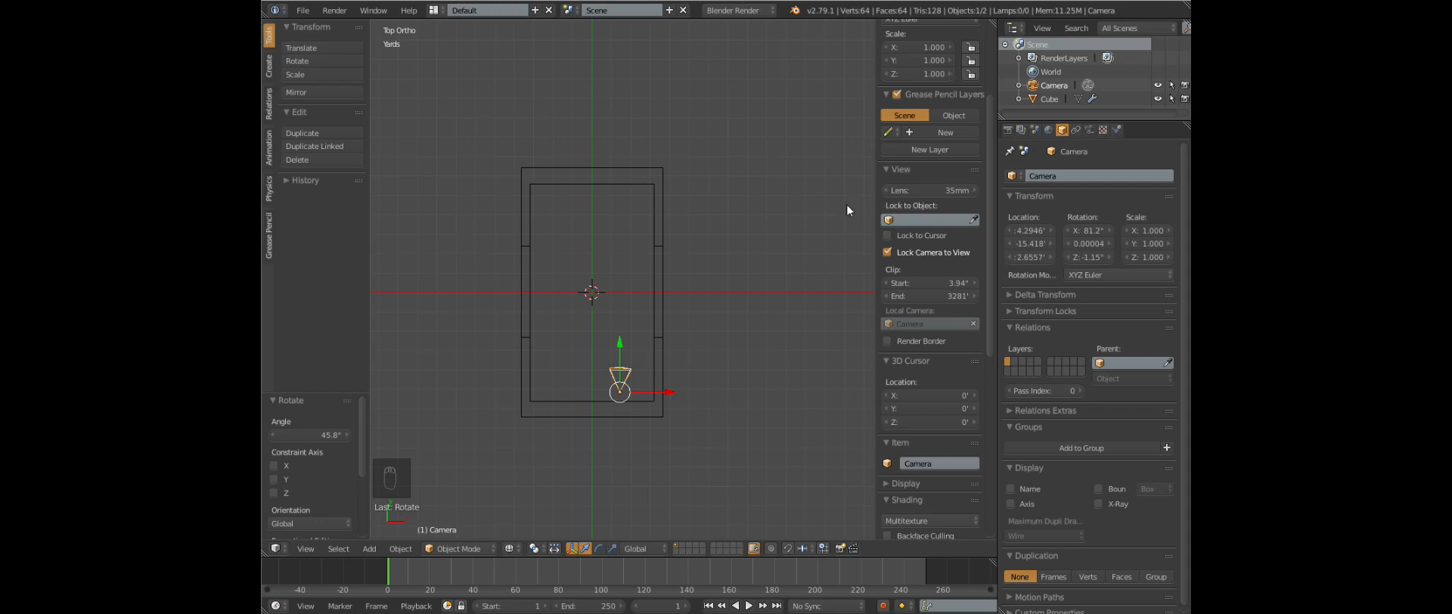
{"action": "key", "text": "n"}
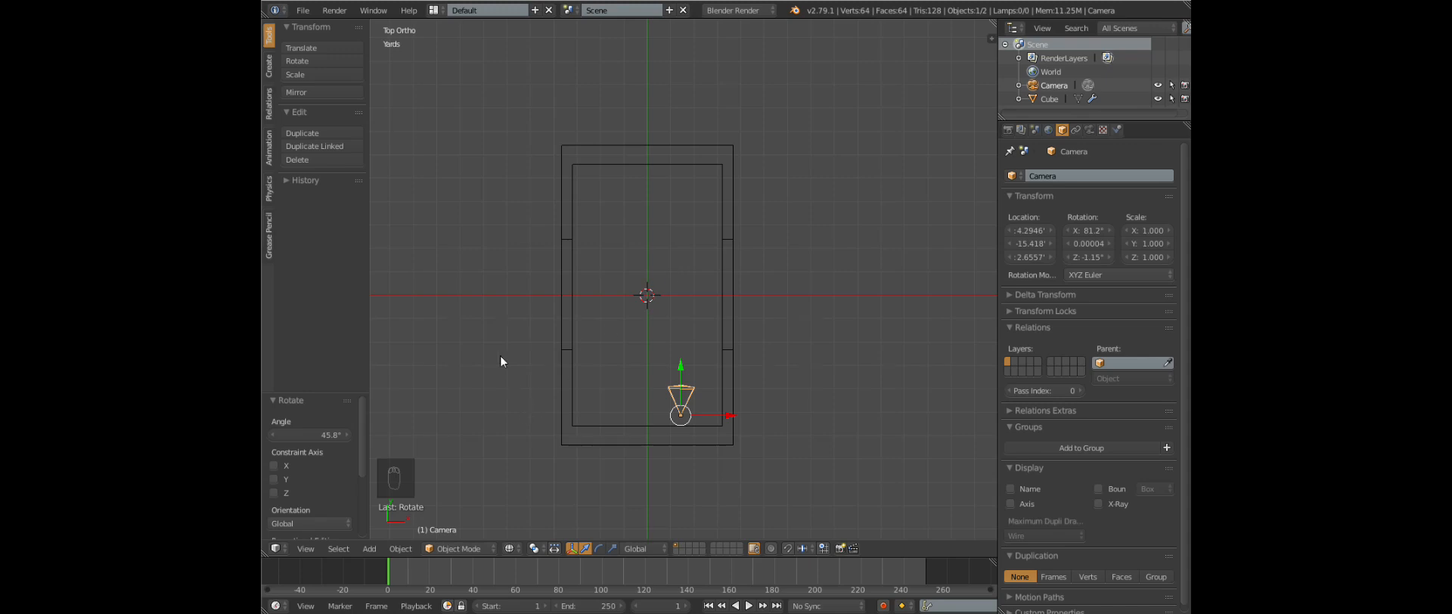
Switch to the Chrome browser and open the photosphere album at bit.ly/cool-hdri
{"action": "key", "text": "alt+Tab"}
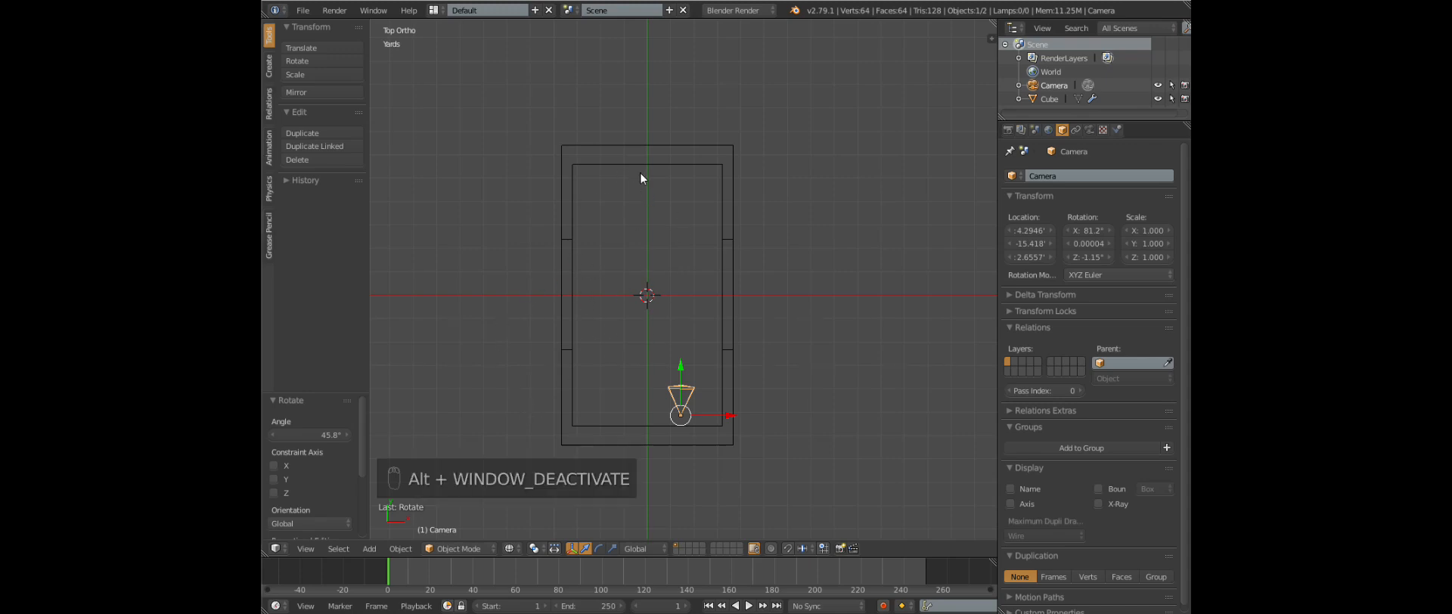
{"action": "key", "text": "ctrl+l"}
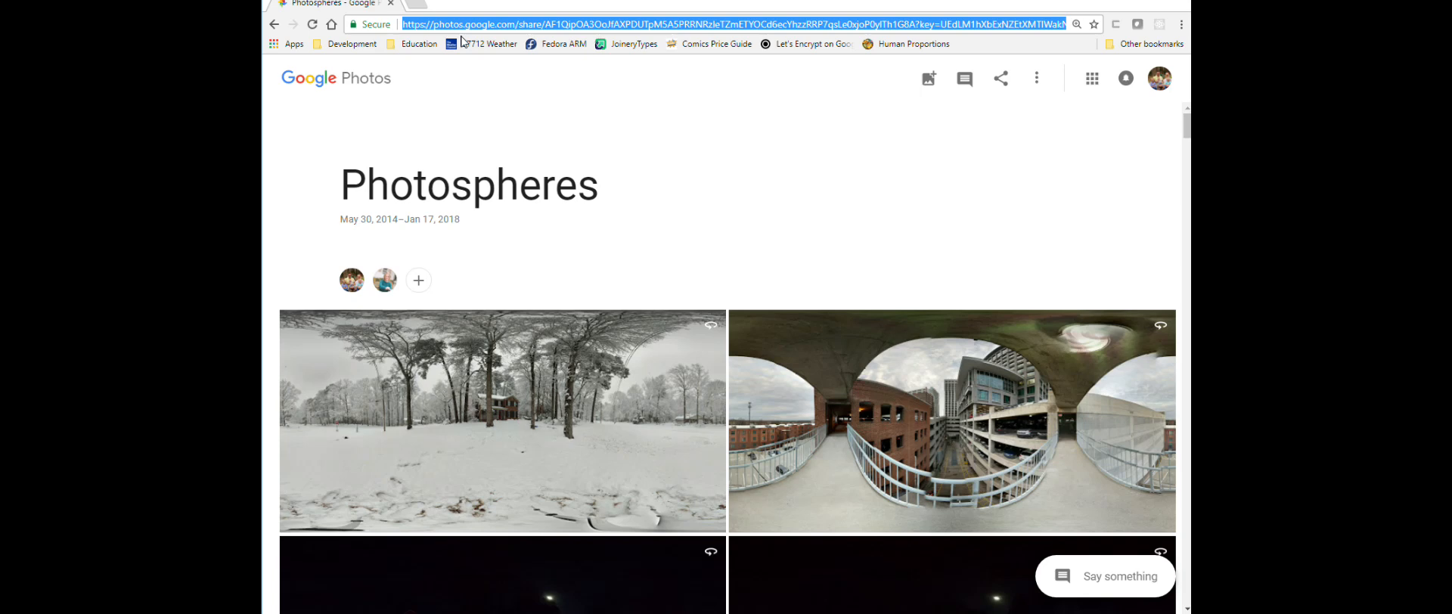
{"action": "type", "text": "bit.ly"}
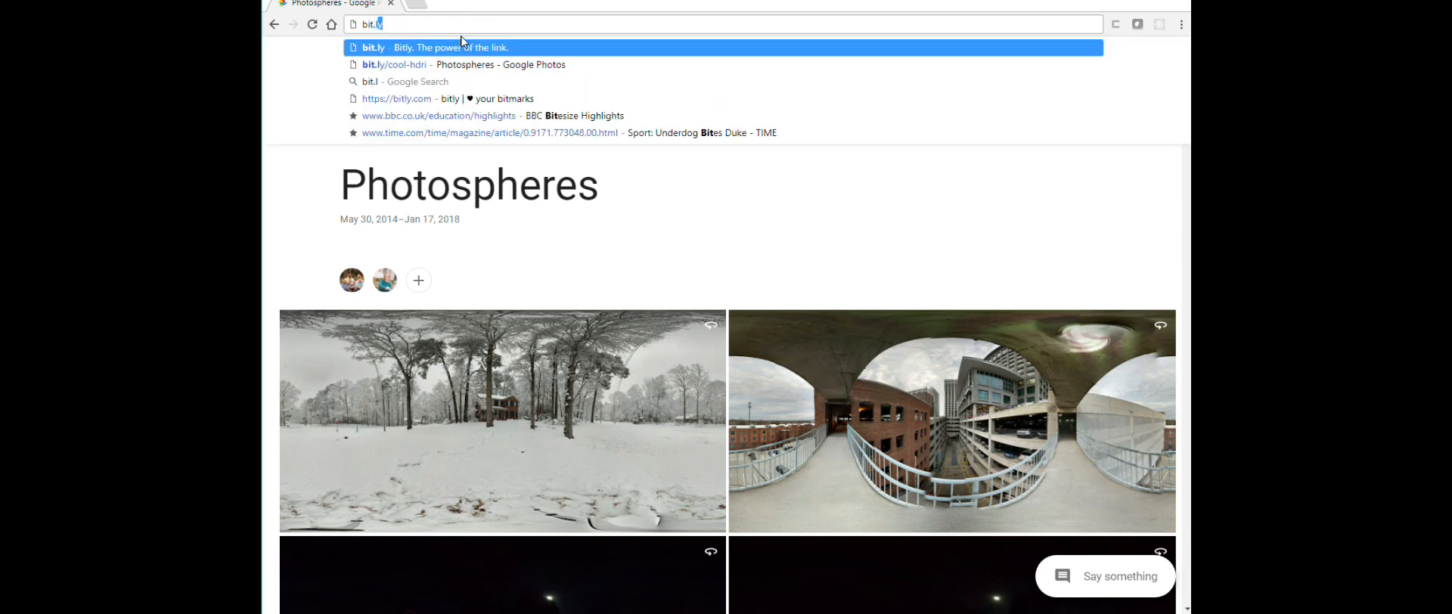
{"action": "type", "text": "/"}
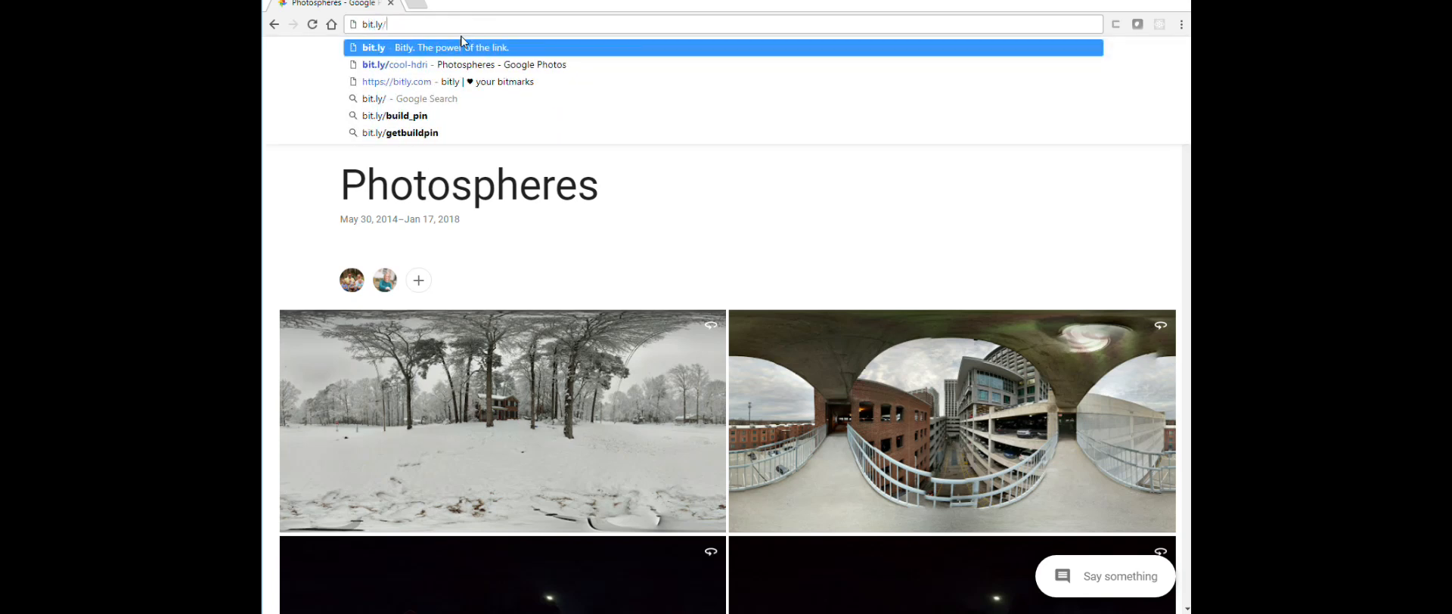
{"action": "type", "text": "cool-"}
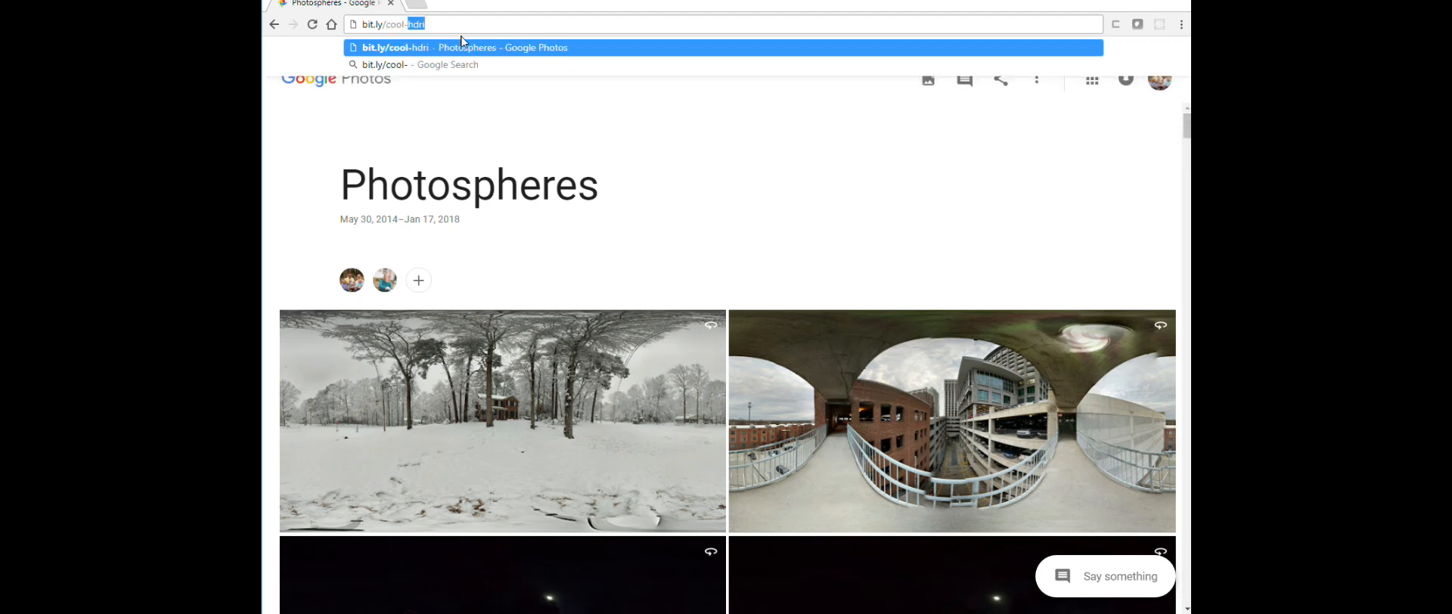
{"action": "type", "text": "hdri"}
{"action": "key", "text": "Return"}
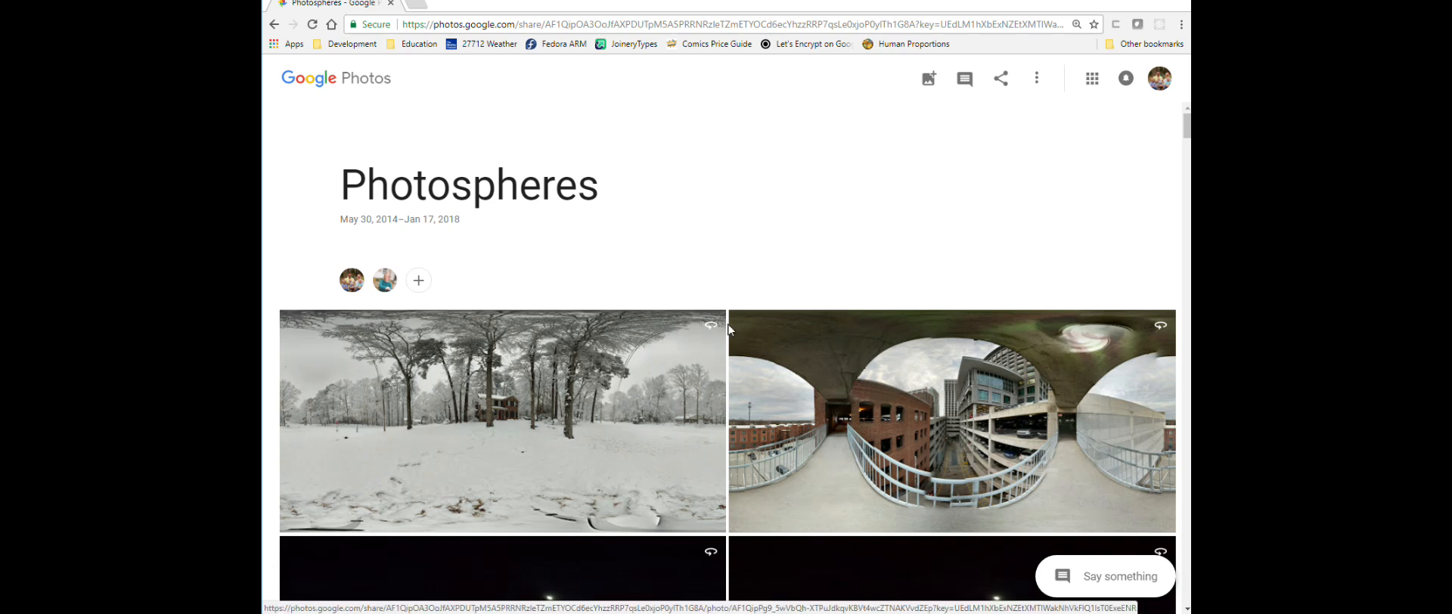
Select the snowy landscape with trees, the first photosphere in the album
{"action": "scroll", "coordinate": [406, 144], "scroll_direction": "down", "scroll_amount": 3}
{"action": "scroll", "coordinate": [406, 143], "scroll_direction": "up", "scroll_amount": 2}
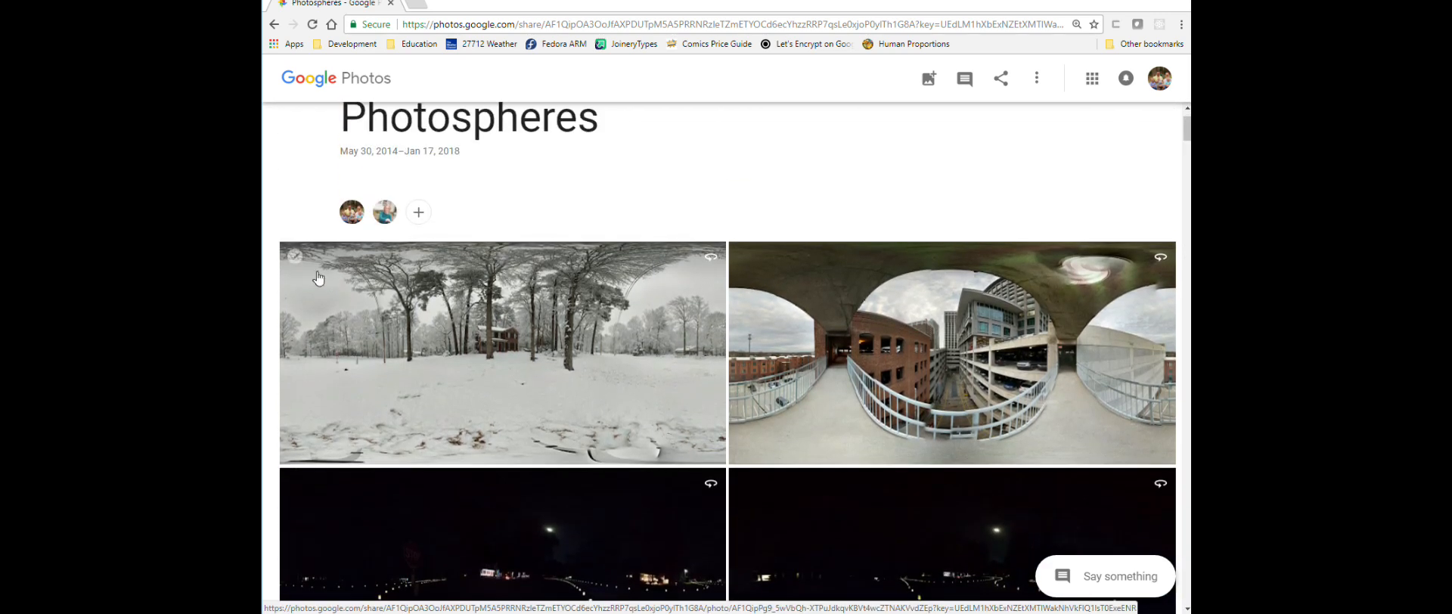
{"action": "left_click", "coordinate": [294, 256]}
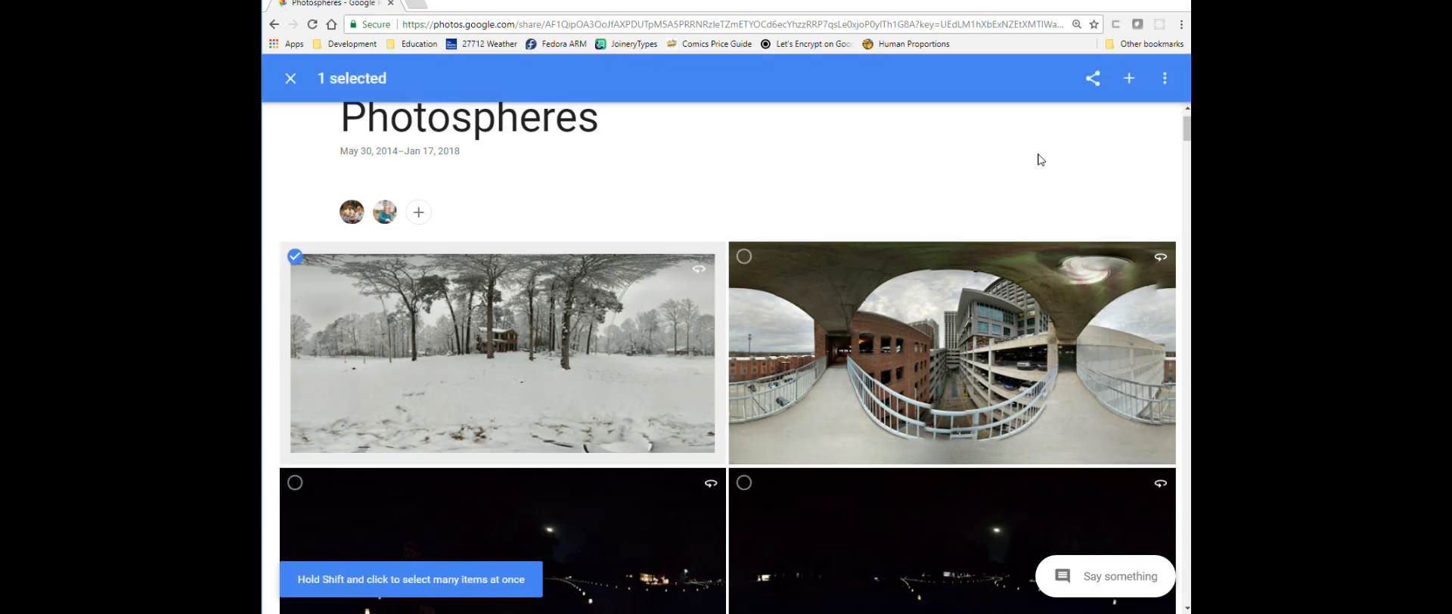
Look through the album's other indoor, outdoor and night photospheres for possible environment images
{"action": "scroll", "coordinate": [675, 216], "scroll_direction": "down", "scroll_amount": 15}
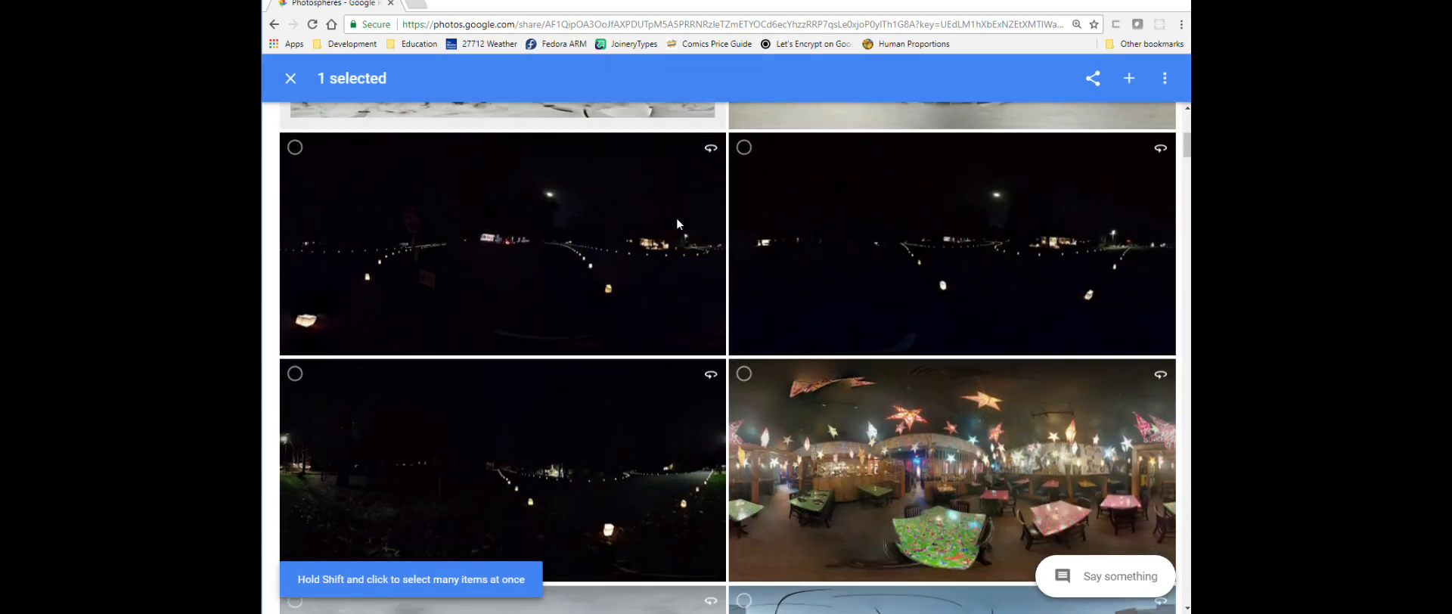
{"action": "scroll", "coordinate": [678, 223], "scroll_direction": "down", "scroll_amount": 9}
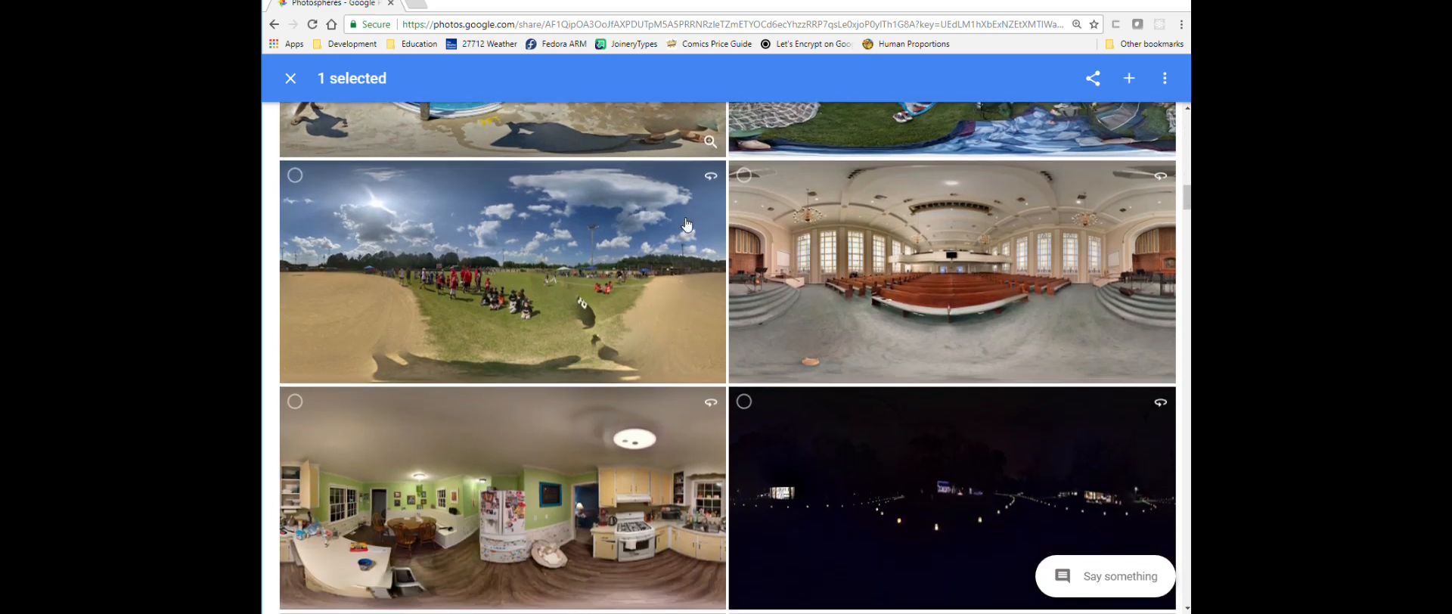
{"action": "scroll", "coordinate": [704, 225], "scroll_direction": "down", "scroll_amount": 4}
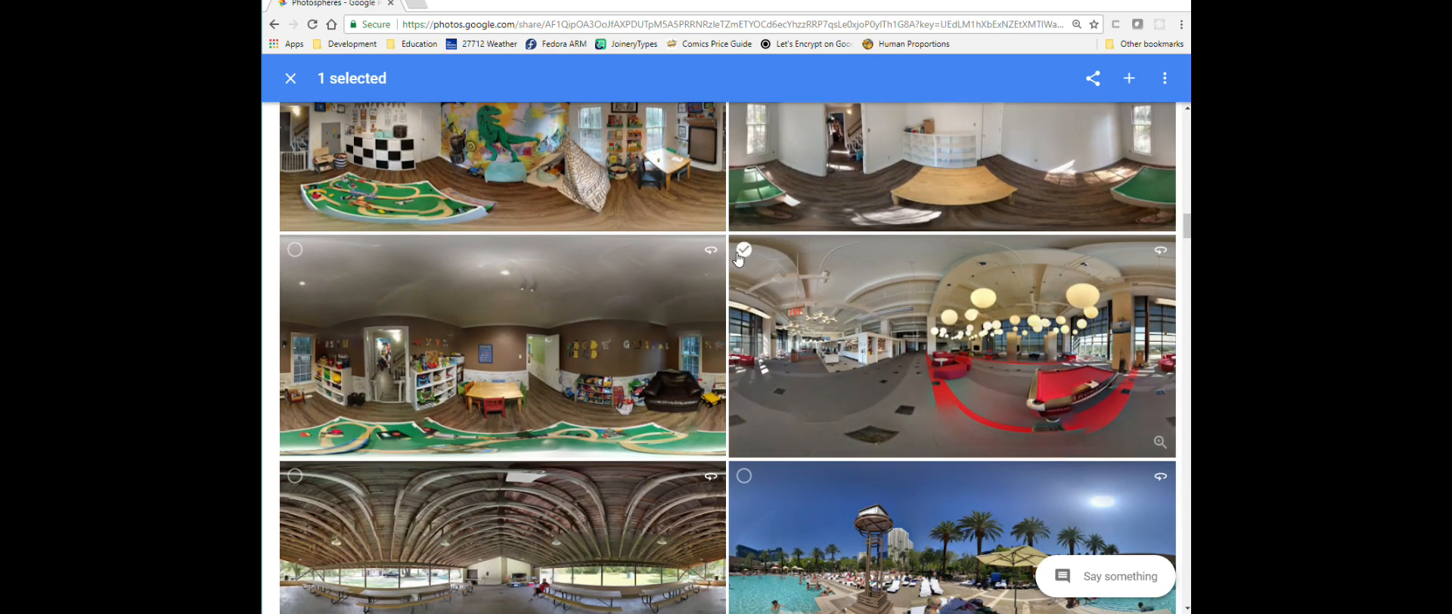
{"action": "scroll", "coordinate": [739, 258], "scroll_direction": "down", "scroll_amount": 10}
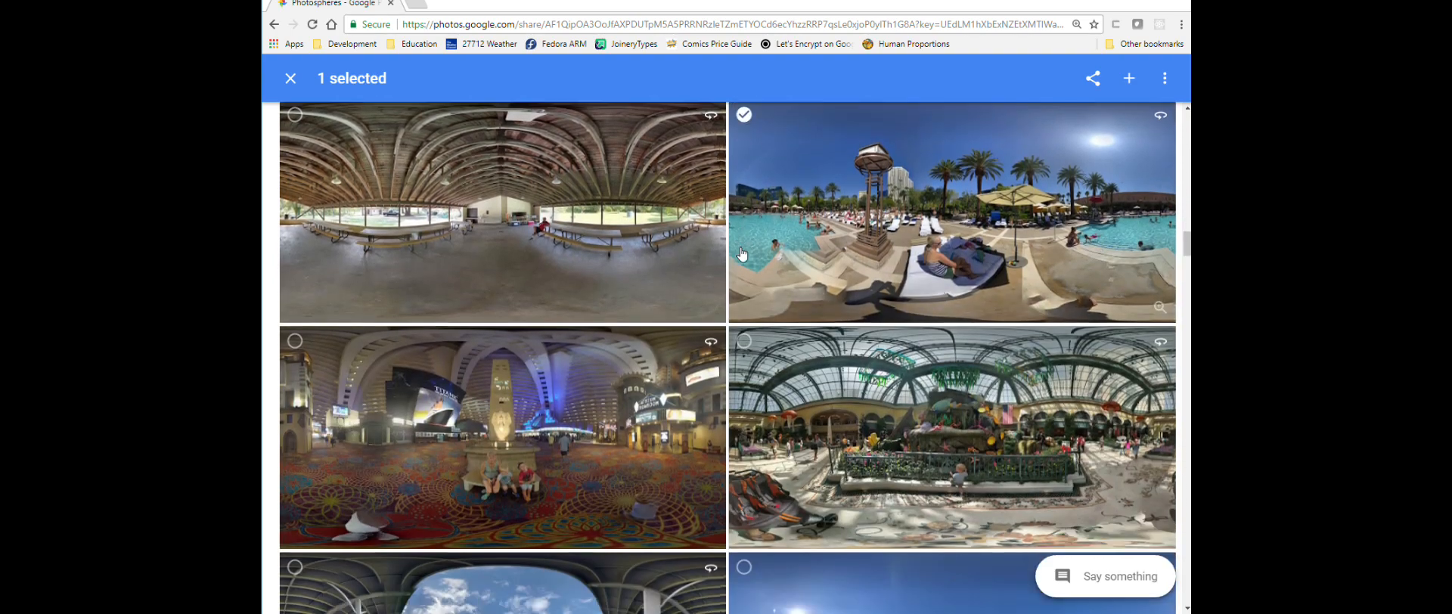
{"action": "scroll", "coordinate": [710, 234], "scroll_direction": "down", "scroll_amount": 3}
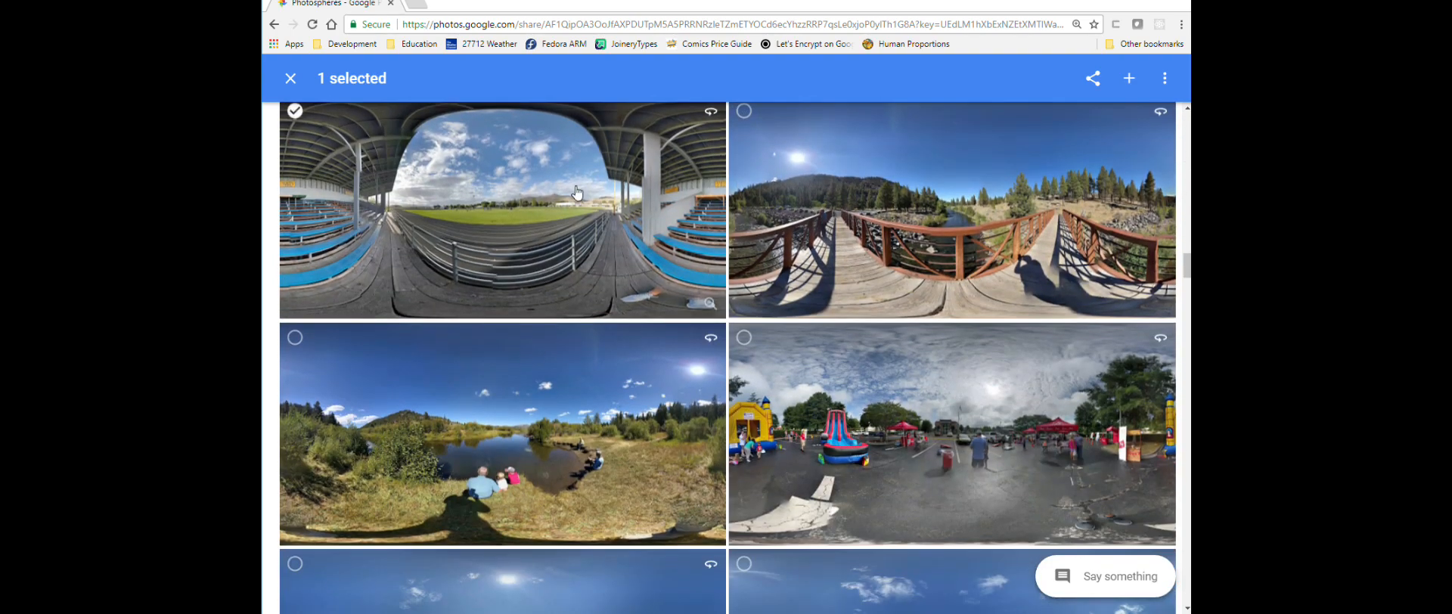
{"action": "scroll", "coordinate": [746, 206], "scroll_direction": "down", "scroll_amount": 10}
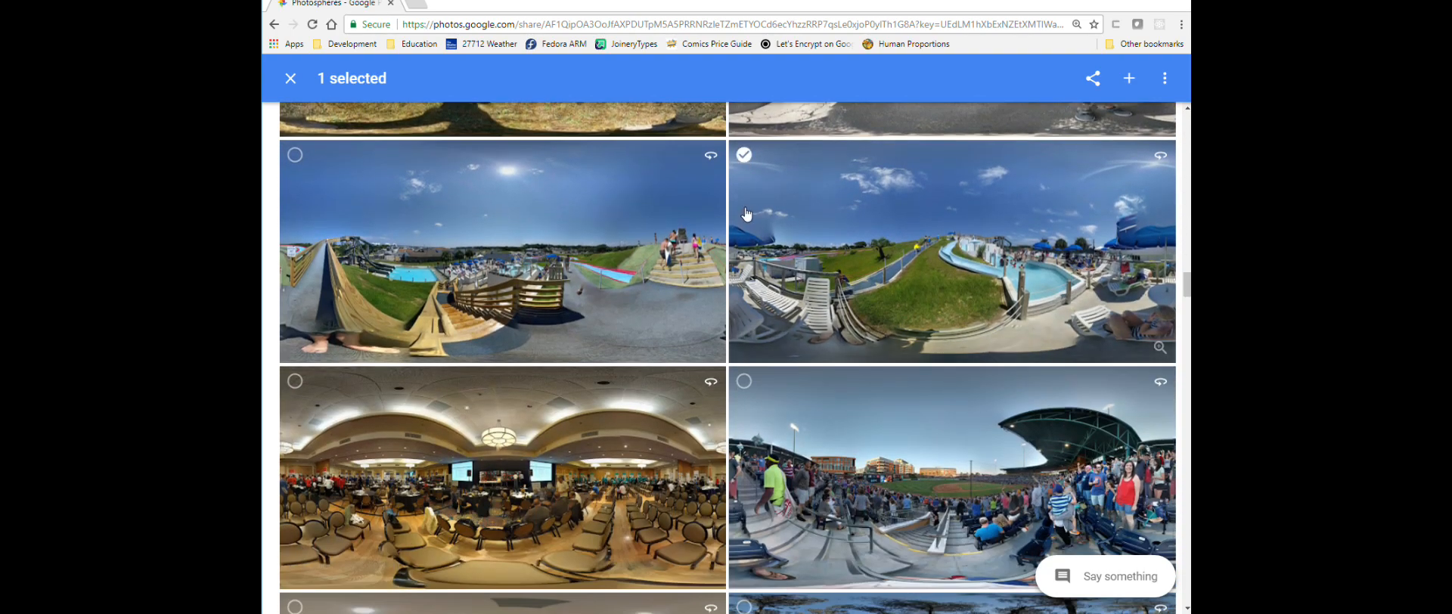
{"action": "scroll", "coordinate": [744, 210], "scroll_direction": "down", "scroll_amount": 5}
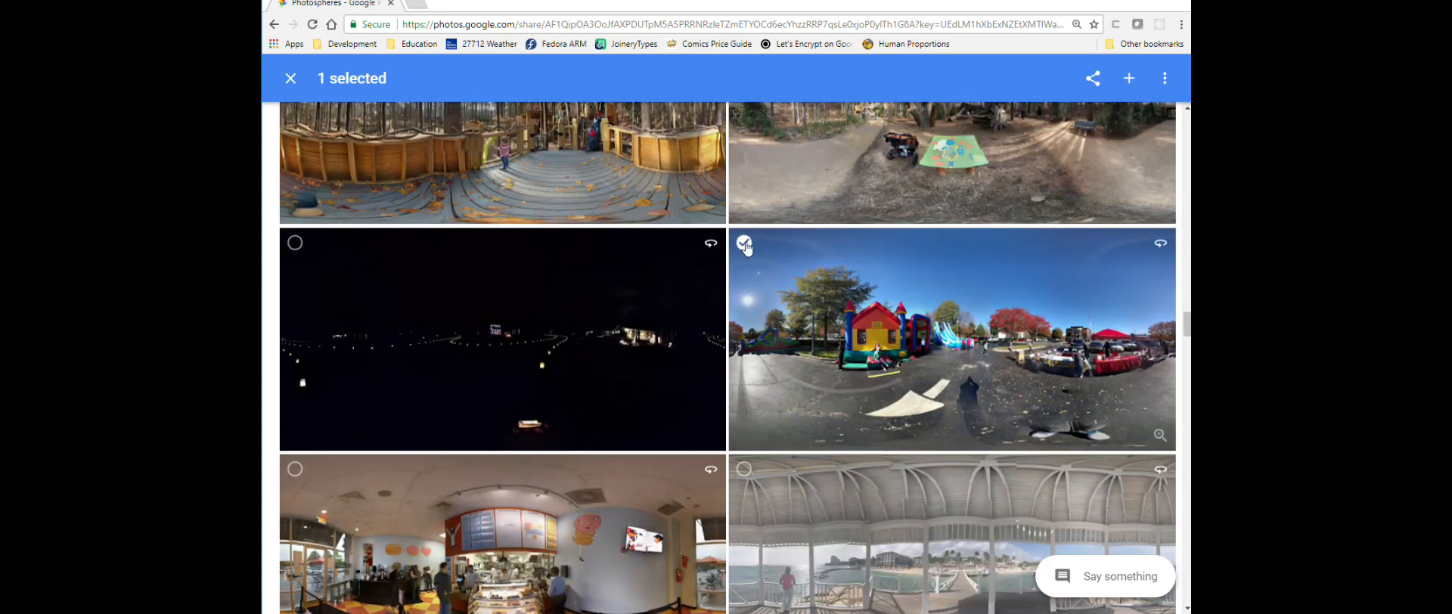
Download the selected snowy photosphere and switch back to Blender
{"action": "left_click", "coordinate": [1165, 80]}
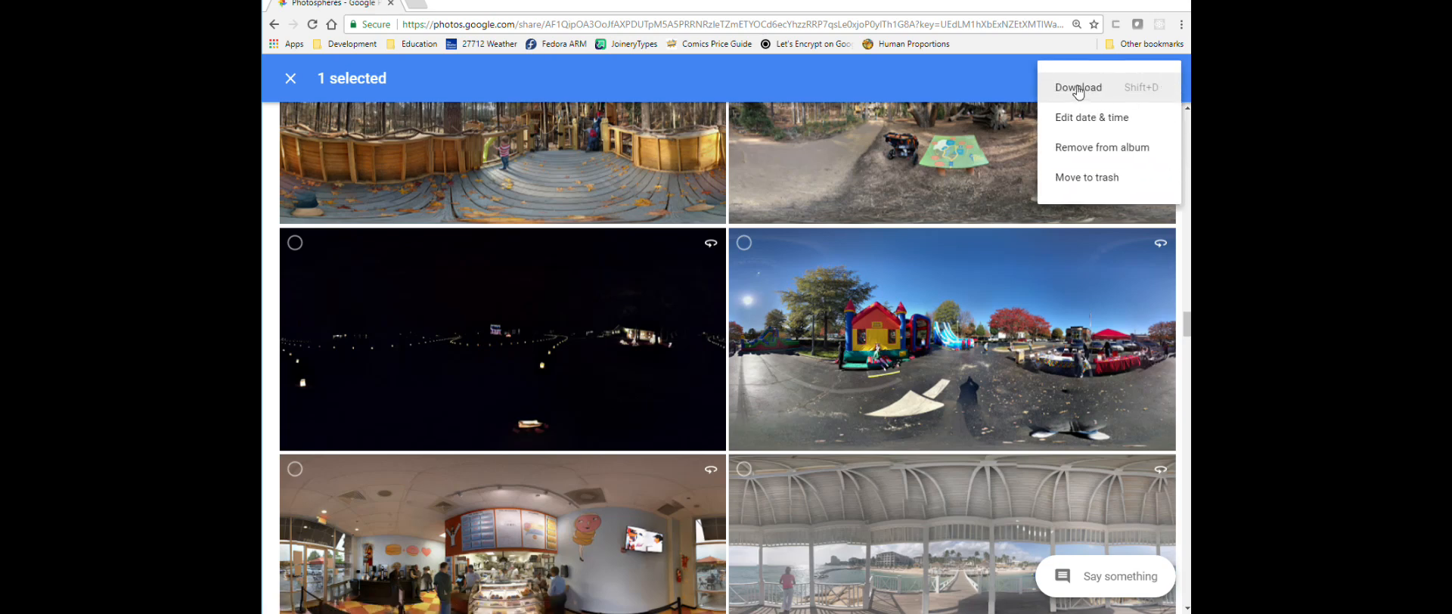
{"action": "left_click", "coordinate": [1078, 88]}
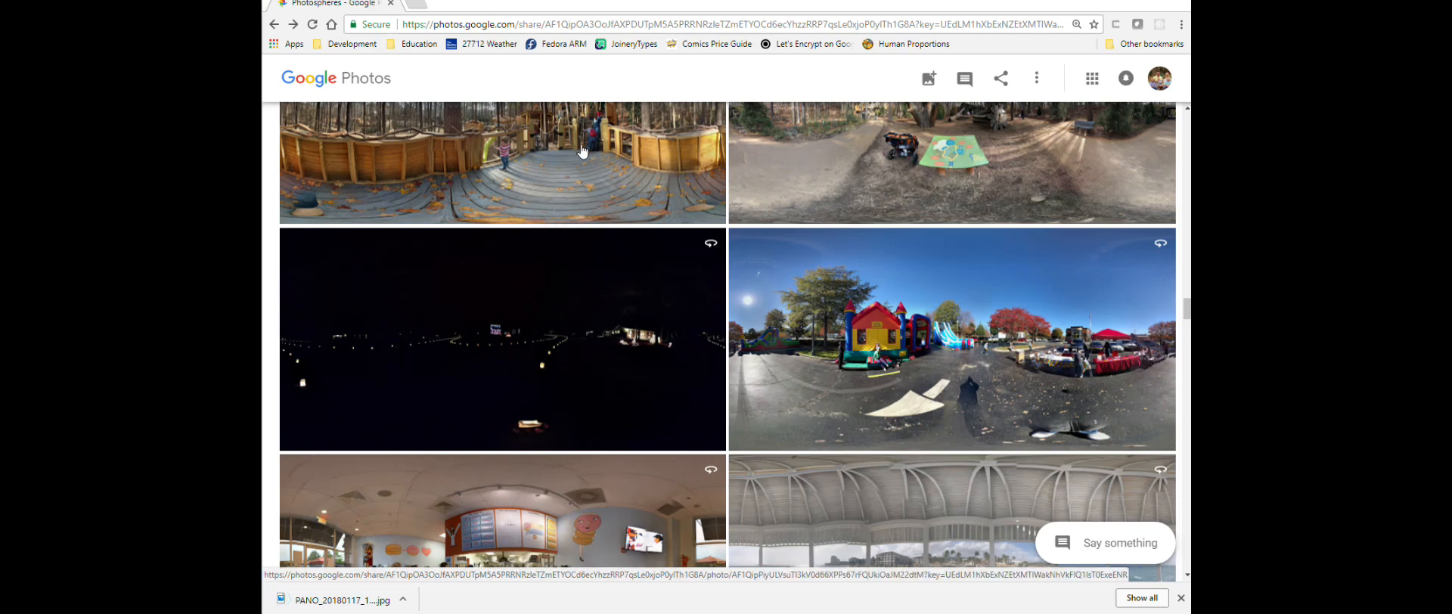
{"action": "key", "text": "alt+Tab"}
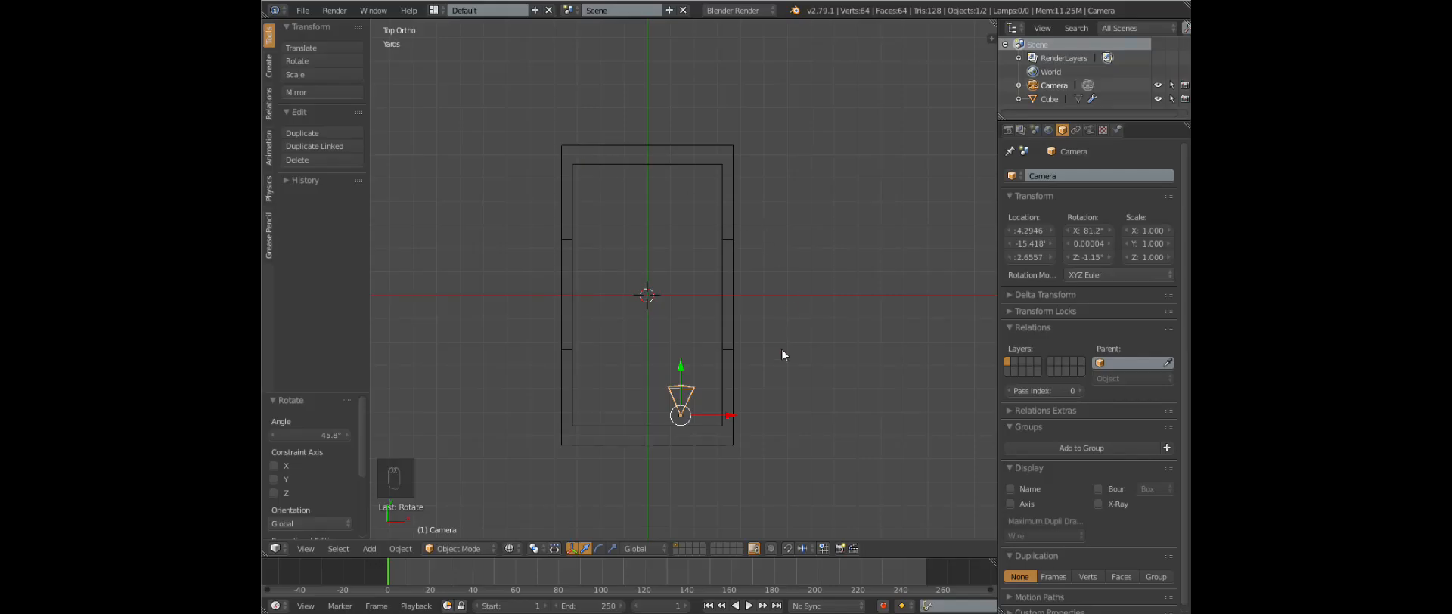
Enlarge the timeline area upward, narrow the properties area, and change the timeline into a Node Editor
{"action": "left_click_drag", "start_coordinate": [889, 554], "coordinate": [904, 365]}
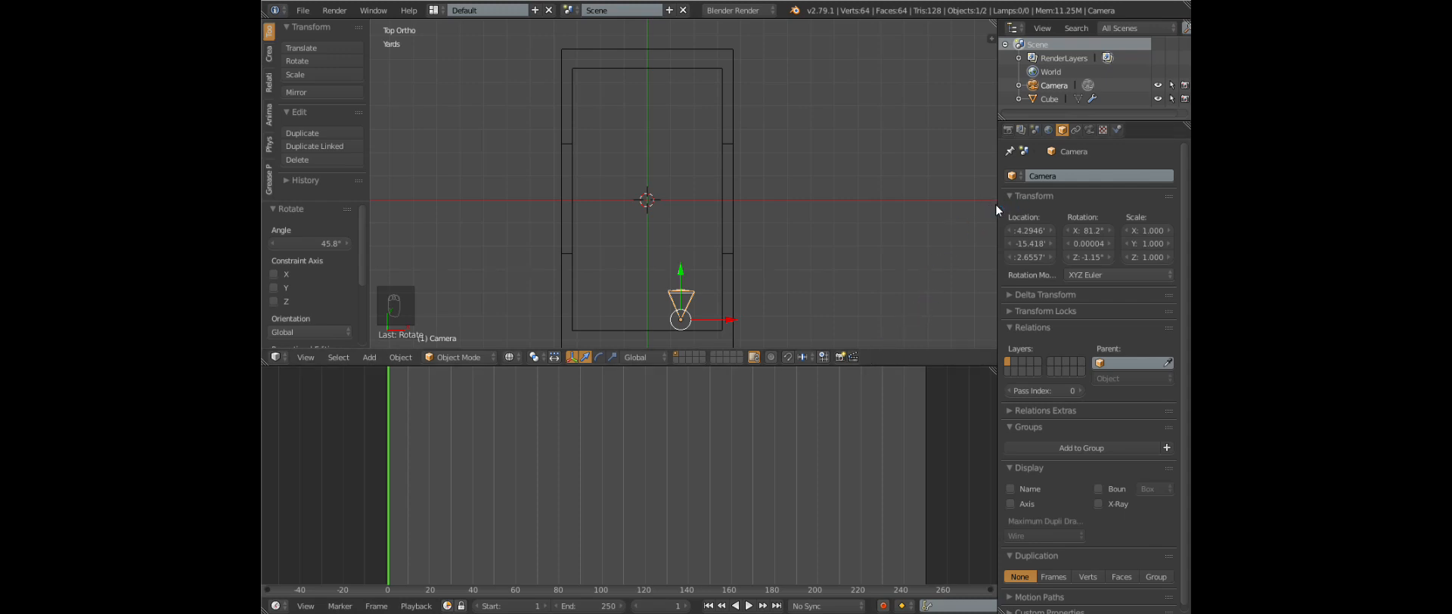
{"action": "left_click_drag", "start_coordinate": [995, 203], "coordinate": [1077, 213]}
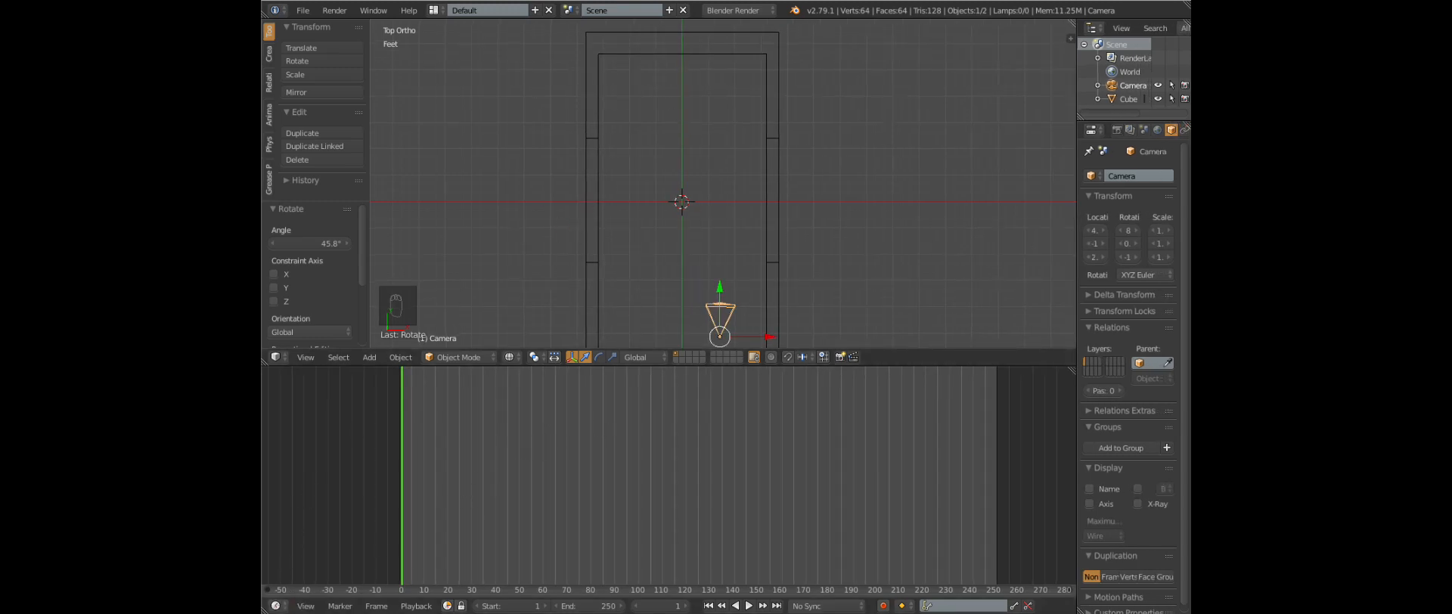
{"action": "left_click", "coordinate": [276, 606]}
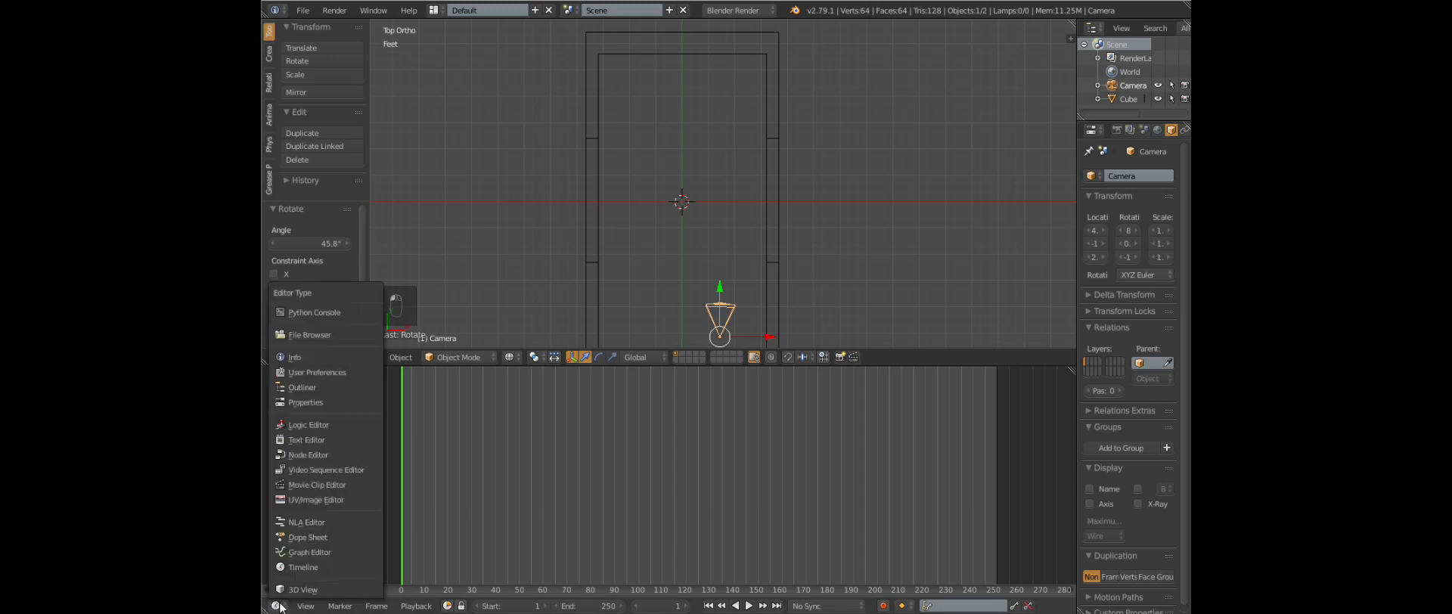
{"action": "left_click", "coordinate": [328, 454]}
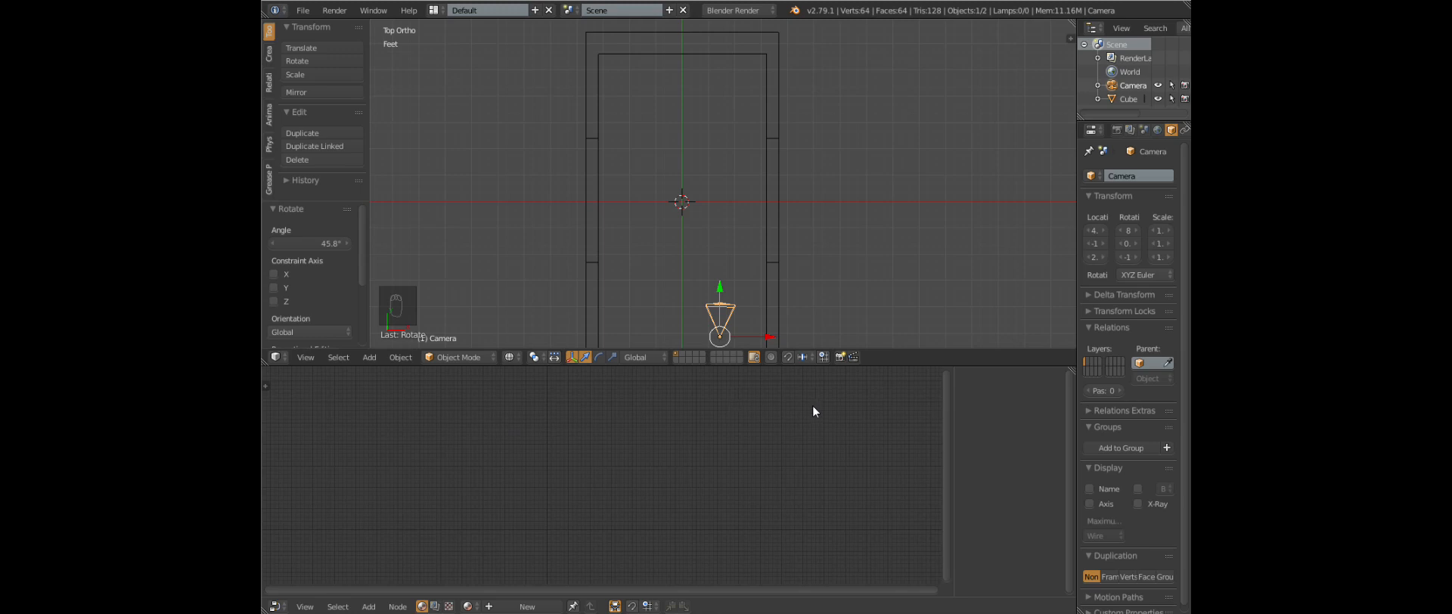
Hide the Node Editor's properties sidebar
{"action": "key", "text": "n"}
{"action": "key", "text": "n"}
{"action": "key", "text": "n"}
{"action": "key", "text": "n"}
{"action": "key", "text": "n"}
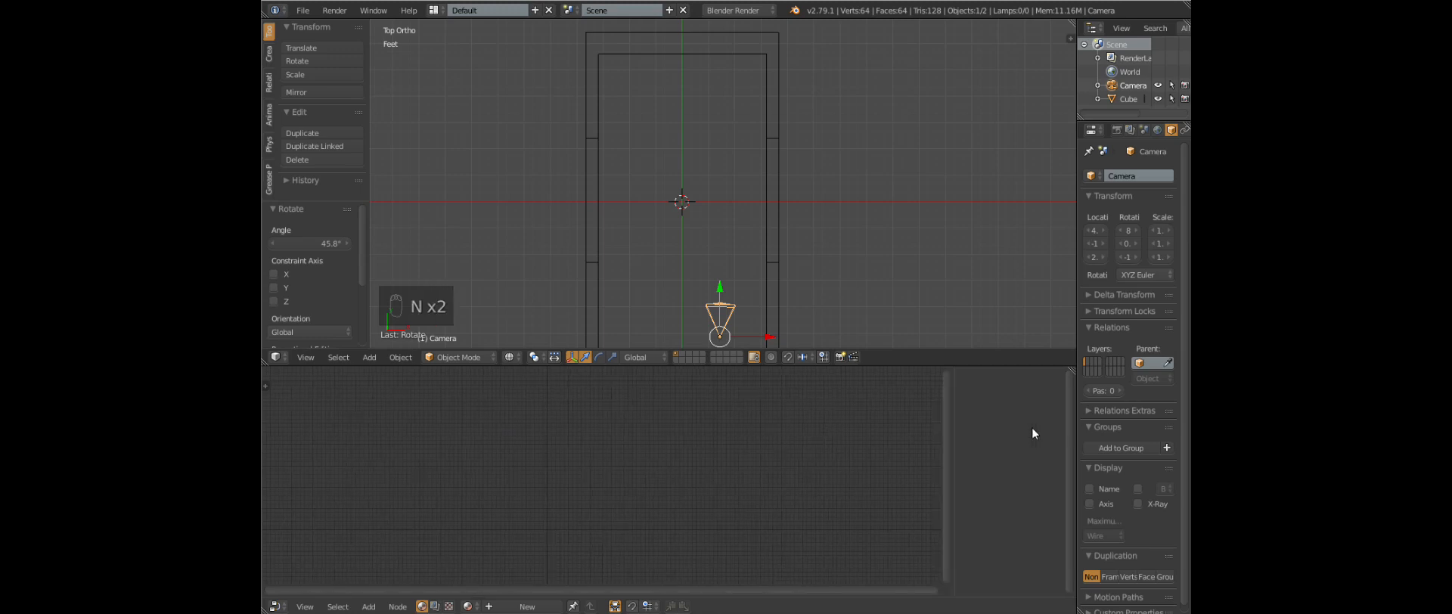
{"action": "key", "text": "n"}
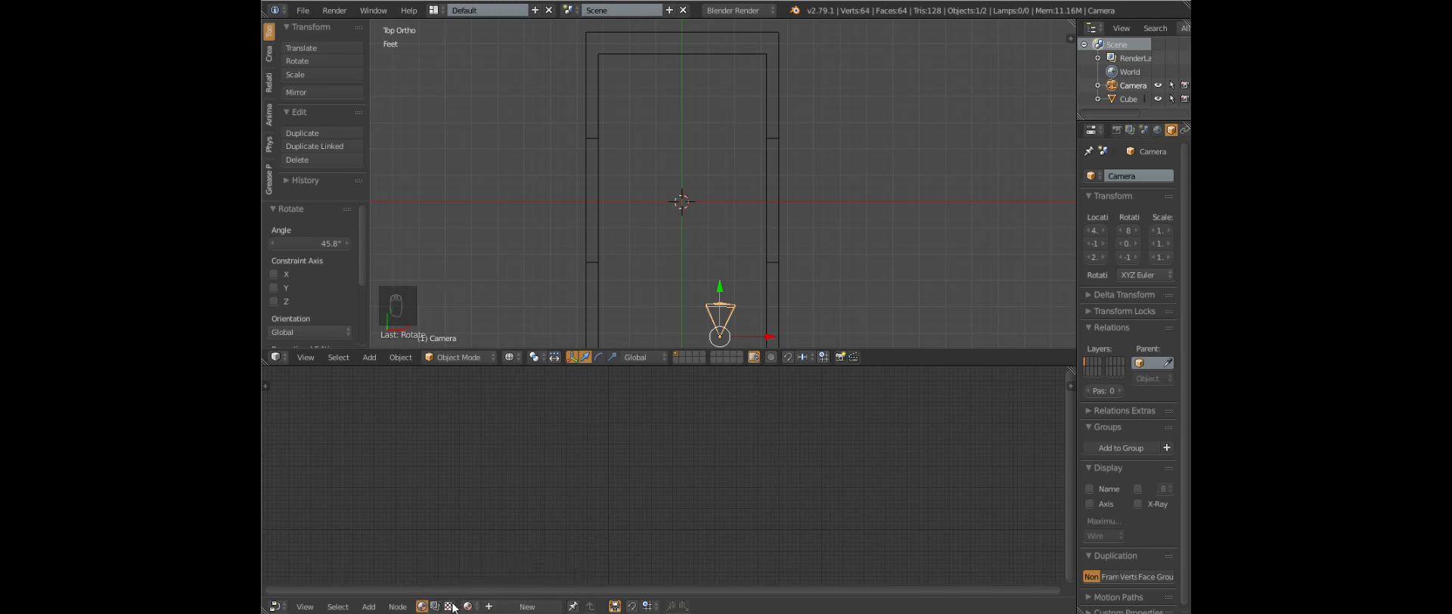
Switch the render engine to Cycles Render and enable Use Nodes for the World shader
{"action": "left_click", "coordinate": [737, 11]}
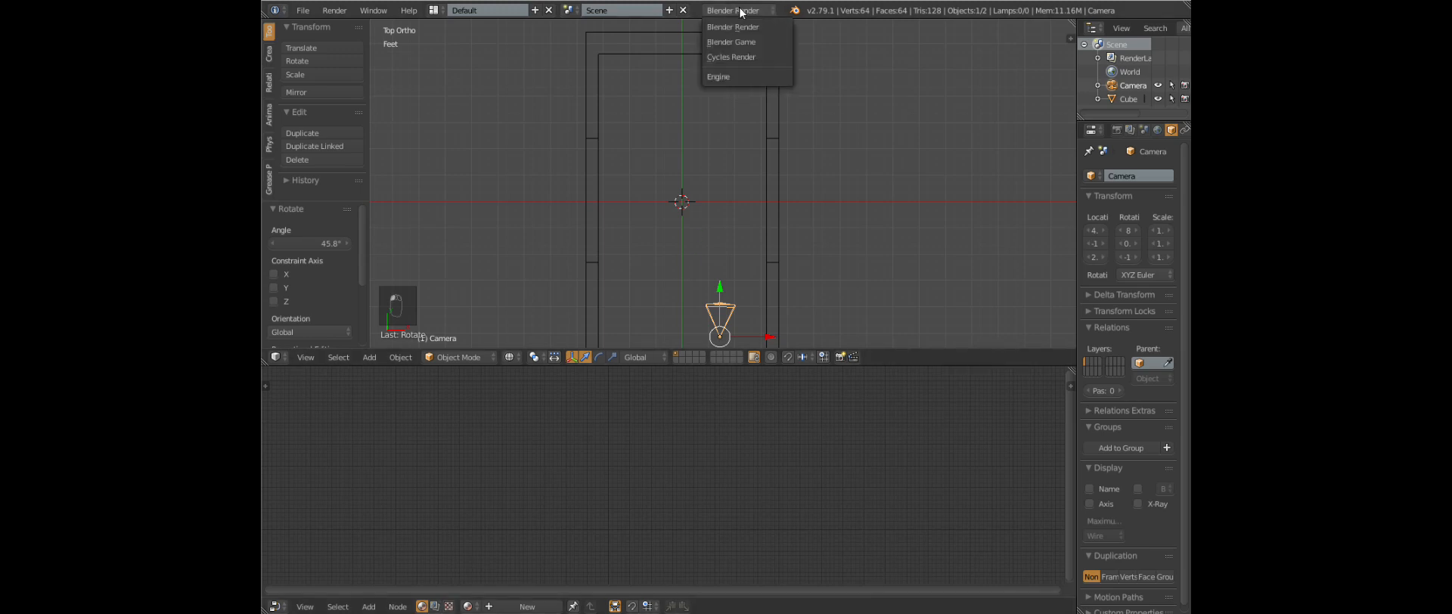
{"action": "left_click", "coordinate": [734, 56]}
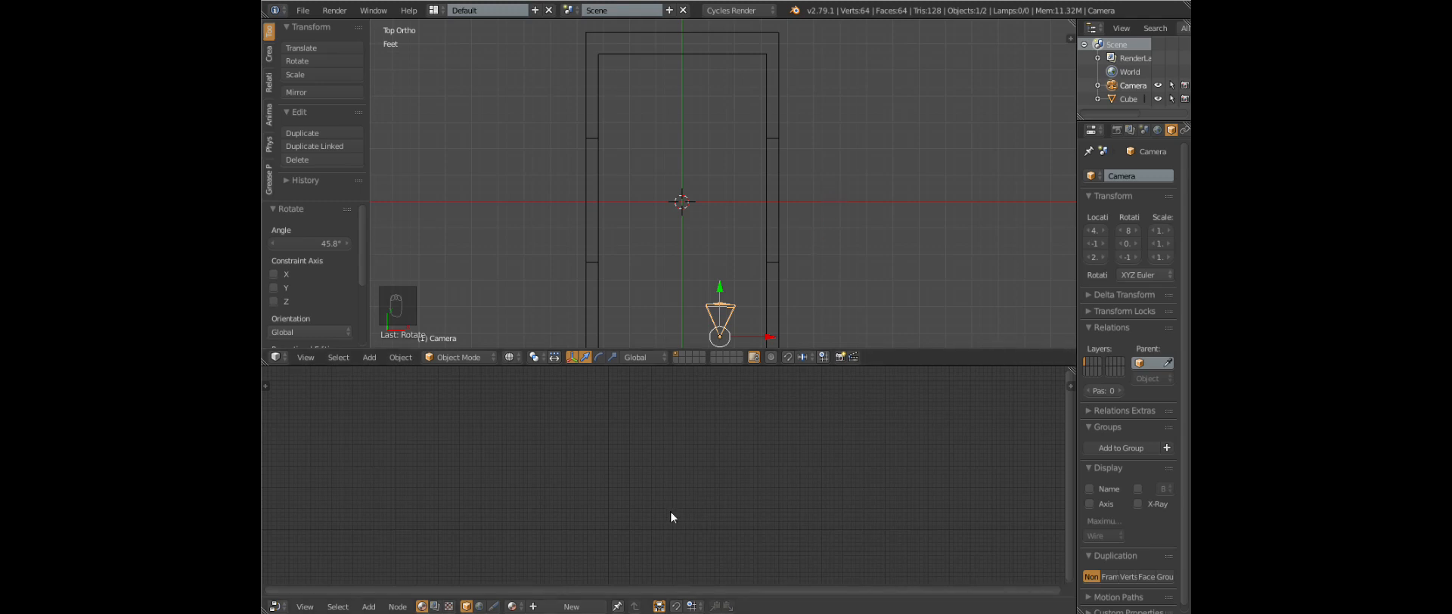
{"action": "left_click", "coordinate": [479, 605]}
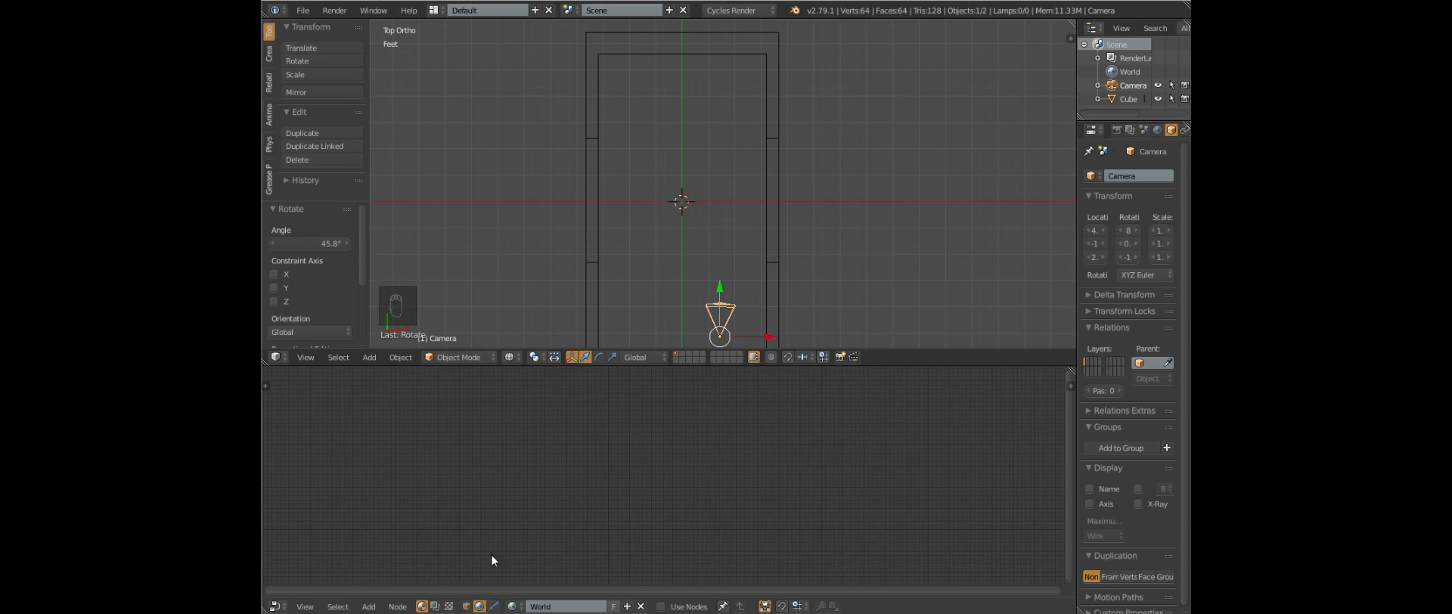
{"action": "left_click", "coordinate": [680, 606]}
{"action": "scroll", "coordinate": [620, 487], "scroll_direction": "up", "scroll_amount": 6}
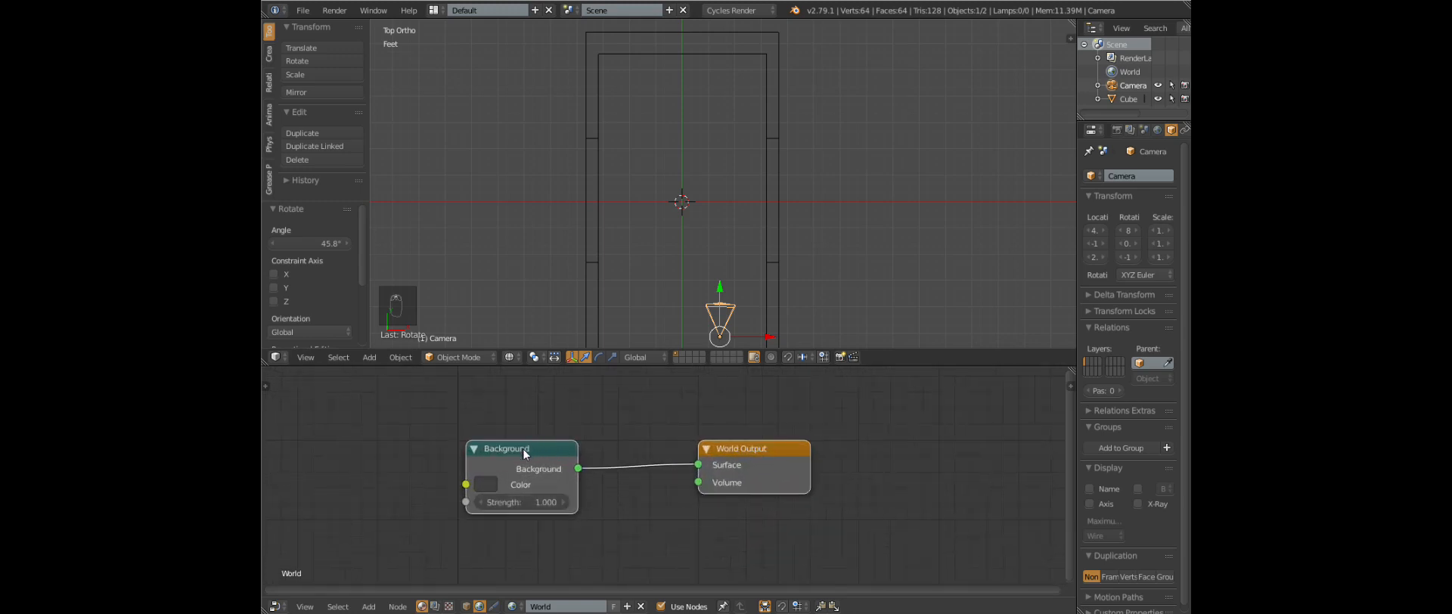
Add an Environment Texture node and place it before the Background node
{"action": "scroll", "coordinate": [427, 470], "scroll_direction": "down", "scroll_amount": 4}
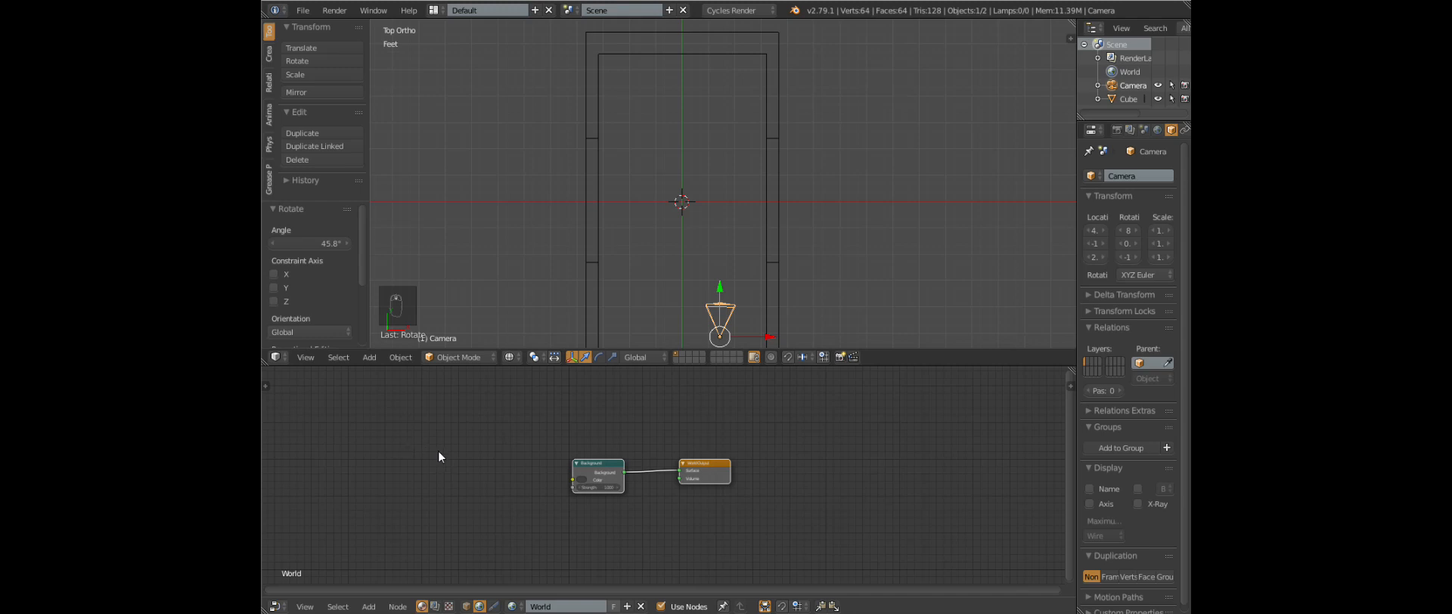
{"action": "key", "text": "shift+a"}
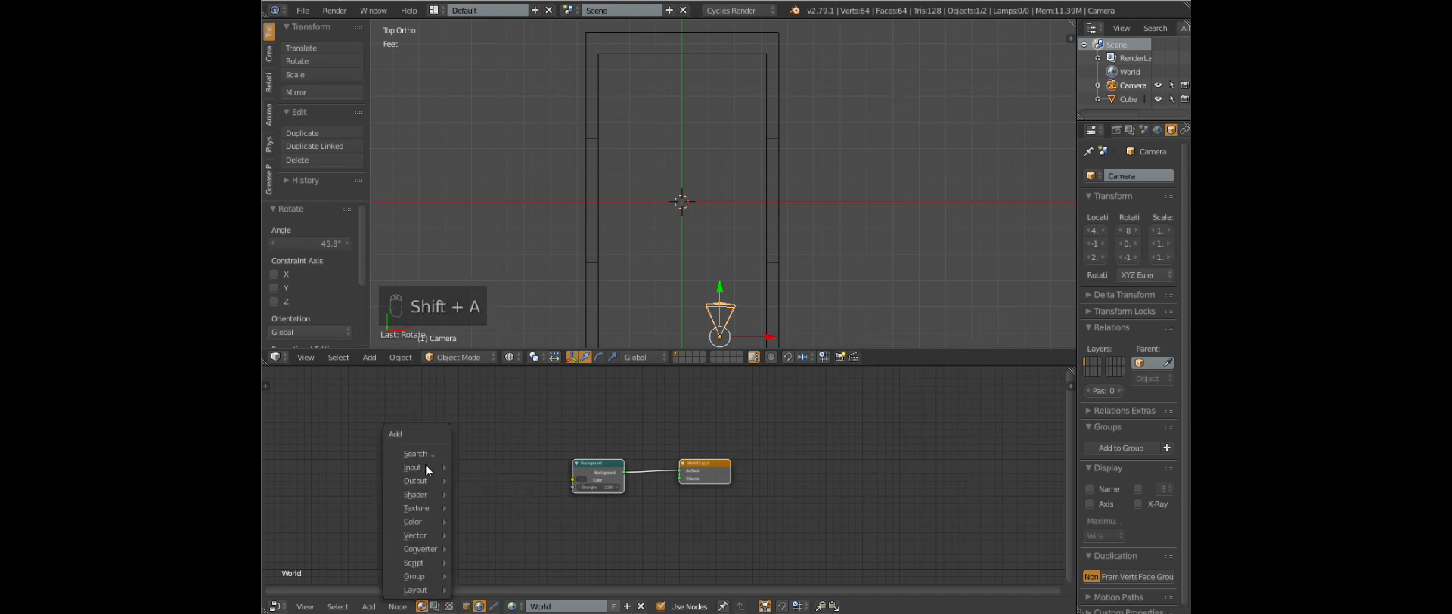
{"action": "mouse_move", "coordinate": [428, 508]}
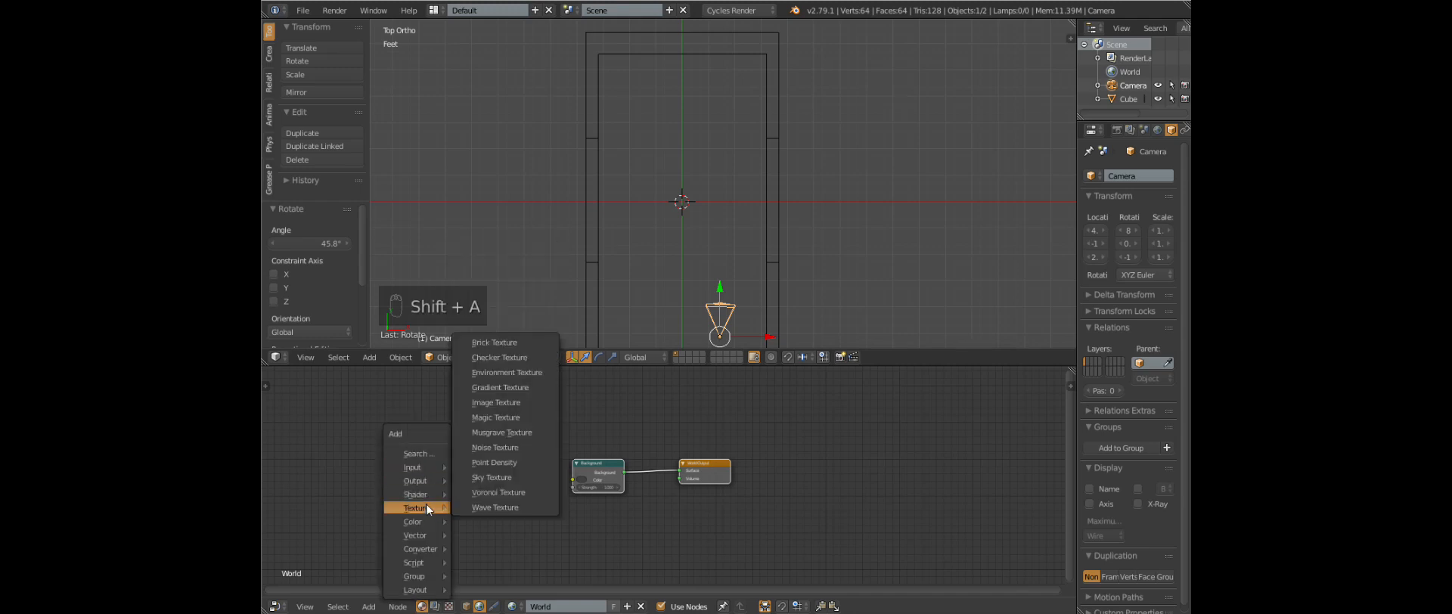
{"action": "left_click", "coordinate": [514, 375]}
{"action": "left_click", "coordinate": [471, 441]}
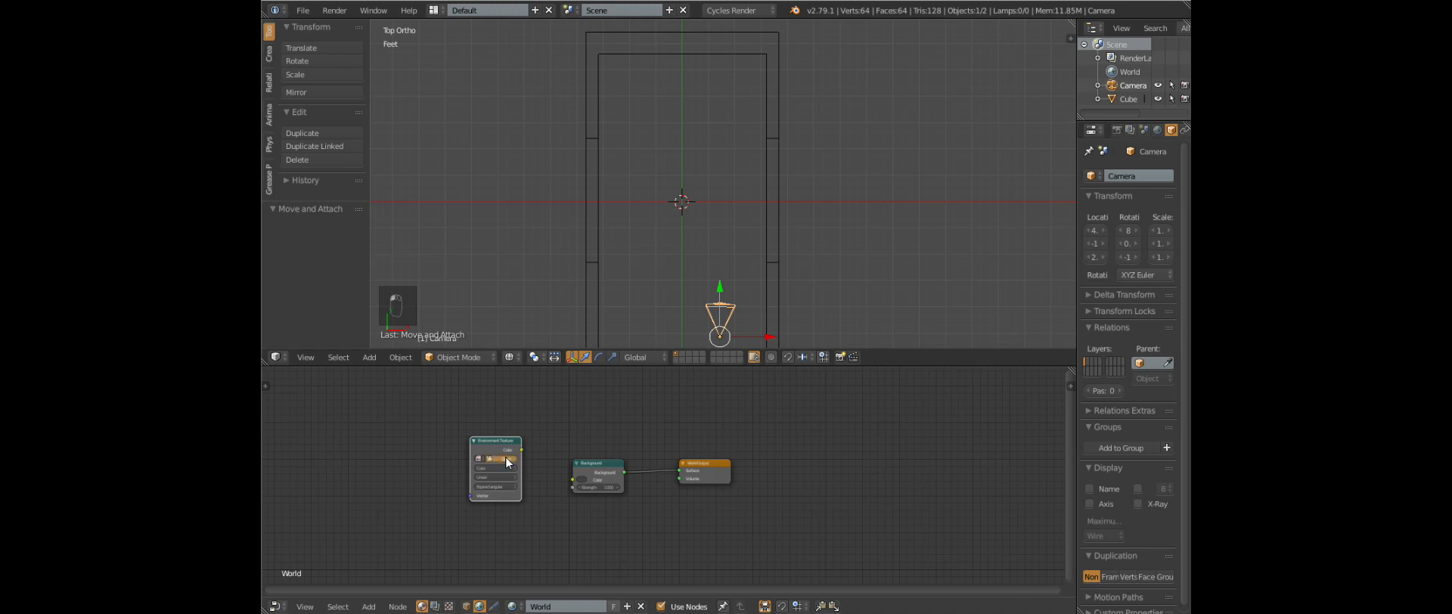
Load PANO_20180117_123553.jpg from Downloads into the Environment Texture and link its Color output to the Background node's Color input
{"action": "left_click", "coordinate": [505, 457]}
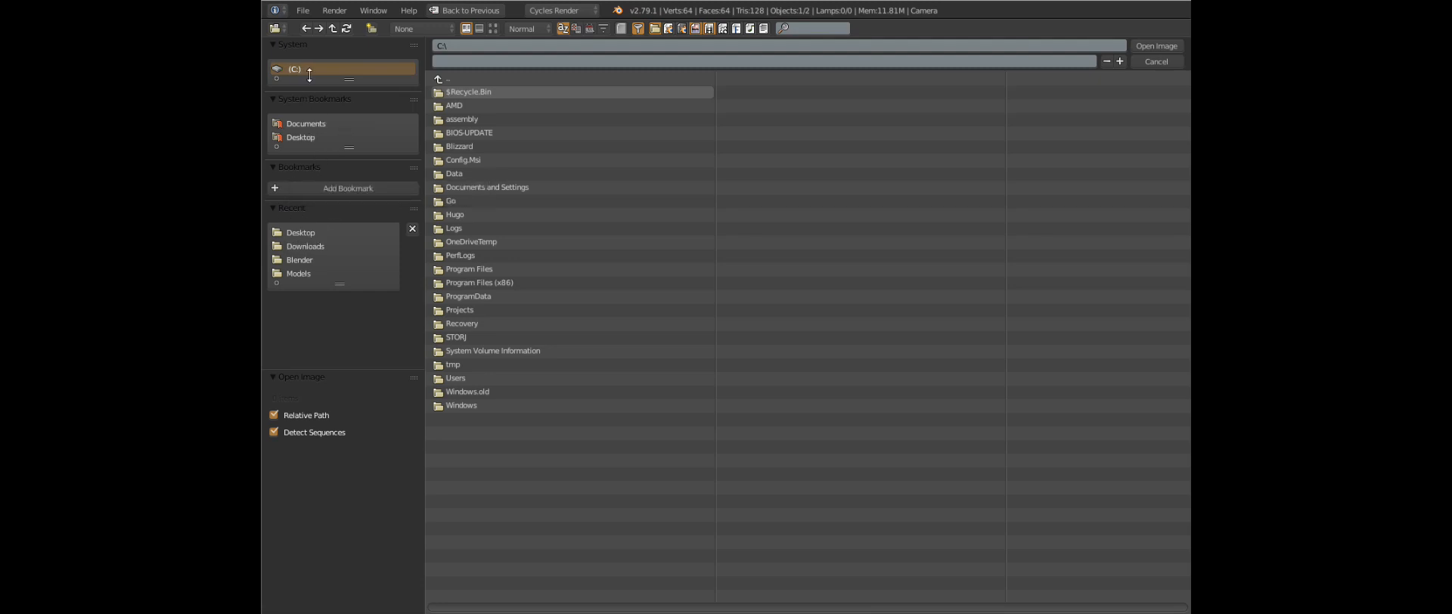
{"action": "left_click", "coordinate": [300, 248]}
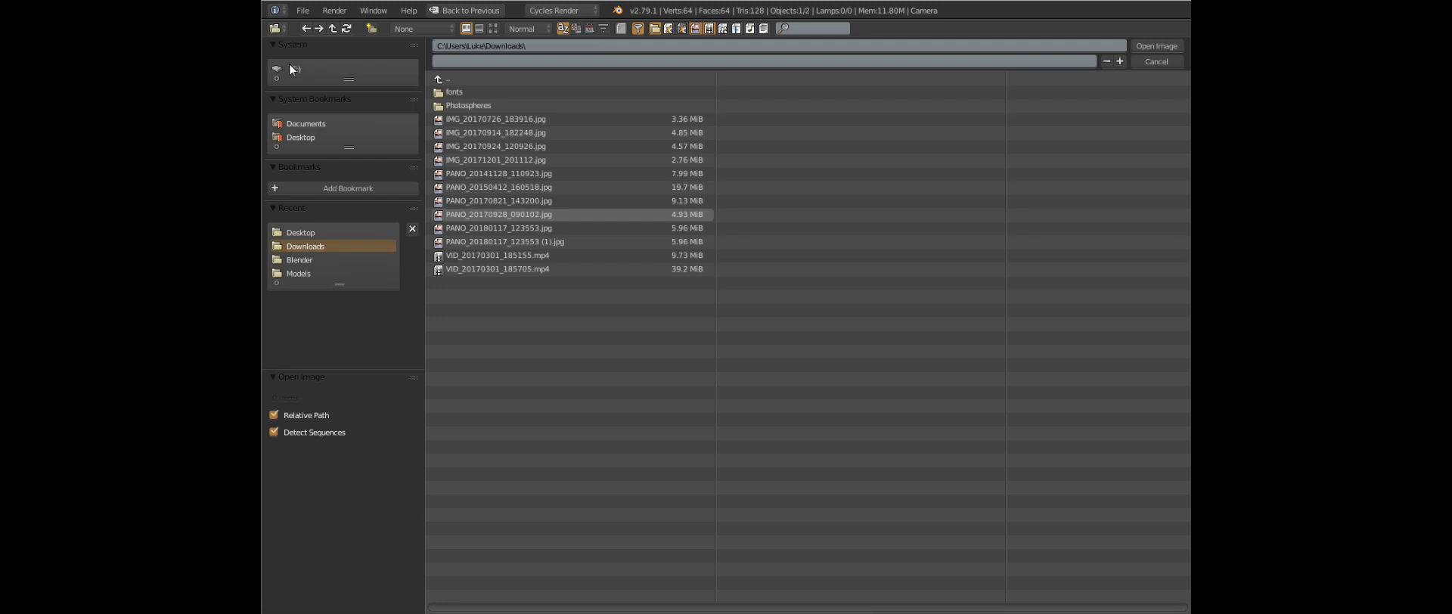
{"action": "double_click", "coordinate": [482, 227]}
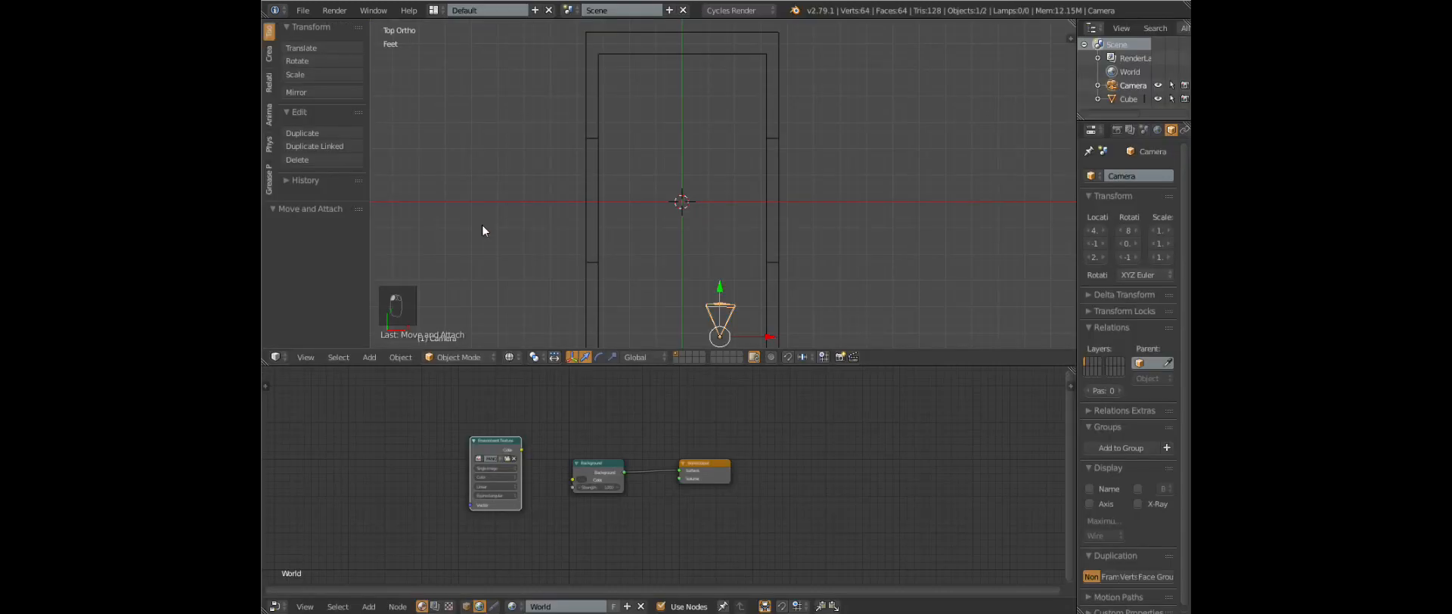
{"action": "mouse_move", "coordinate": [527, 451]}
{"action": "left_mouse_down"}
{"action": "mouse_move", "coordinate": [547, 465]}
{"action": "mouse_move", "coordinate": [523, 448]}
{"action": "left_mouse_up"}
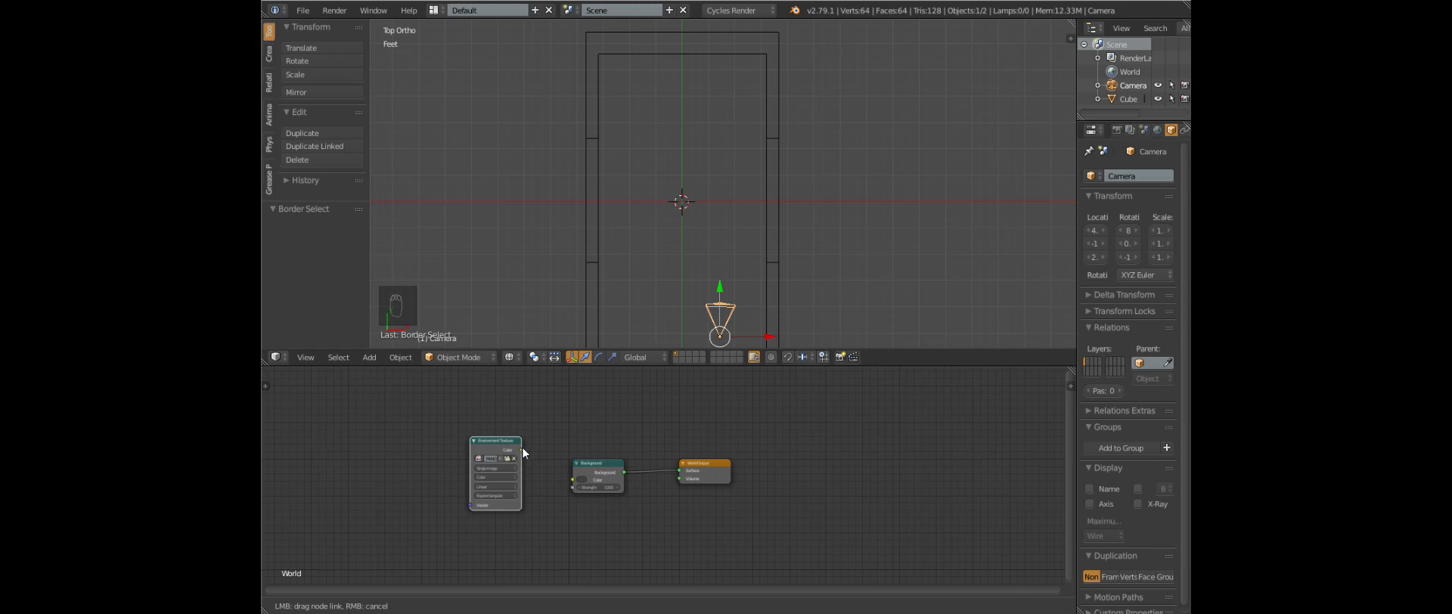
{"action": "left_click_drag", "start_coordinate": [571, 480], "coordinate": [570, 481]}
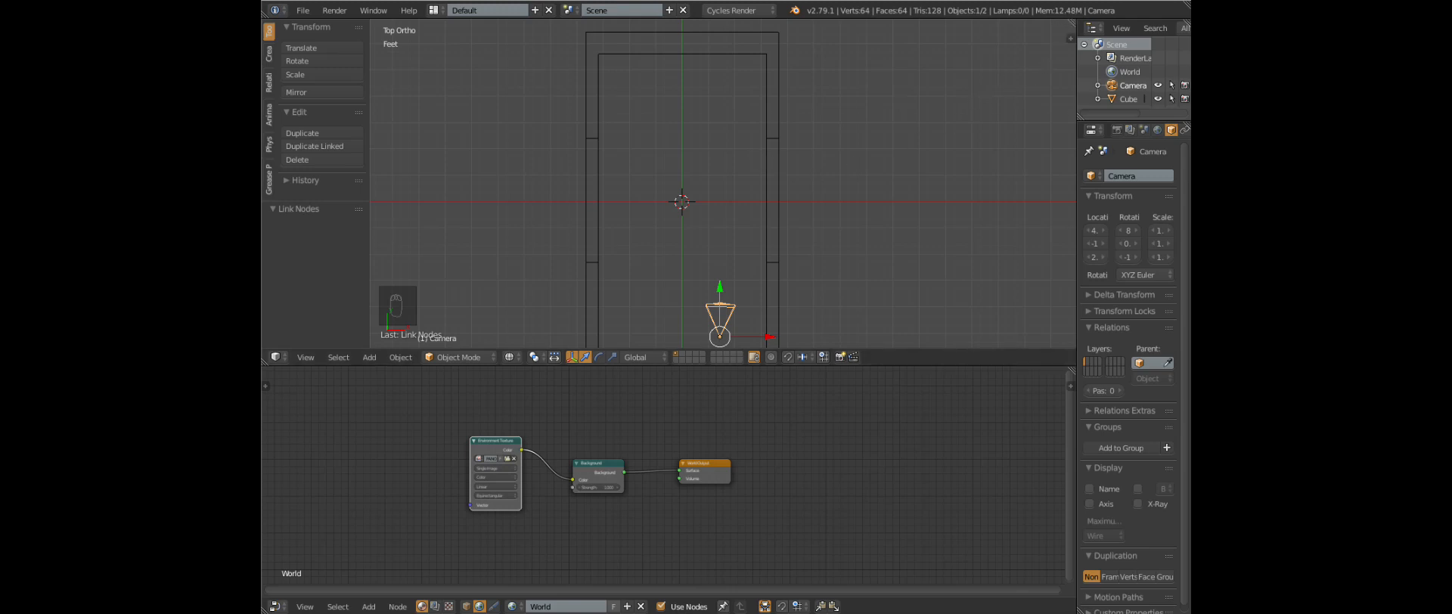
Split the 3D view into two side-by-side viewports and set the new one to camera view with its tool shelf hidden
{"action": "left_click_drag", "start_coordinate": [1069, 35], "coordinate": [708, 38]}
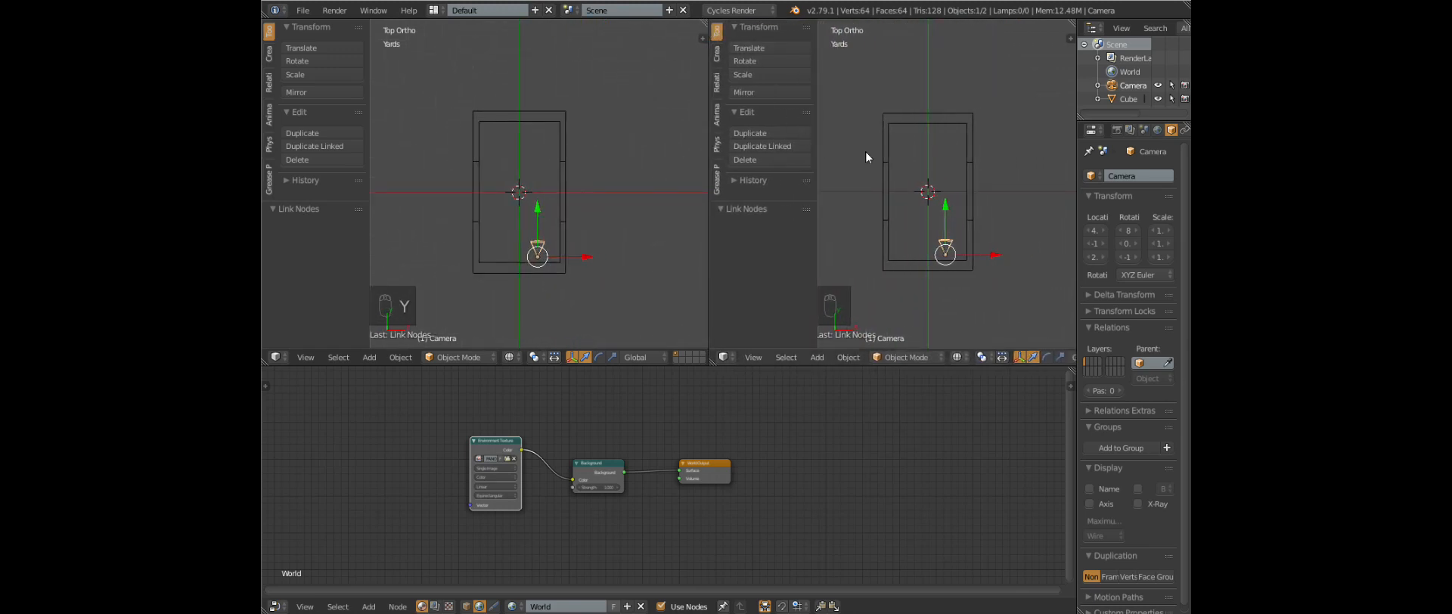
{"action": "key", "text": "t"}
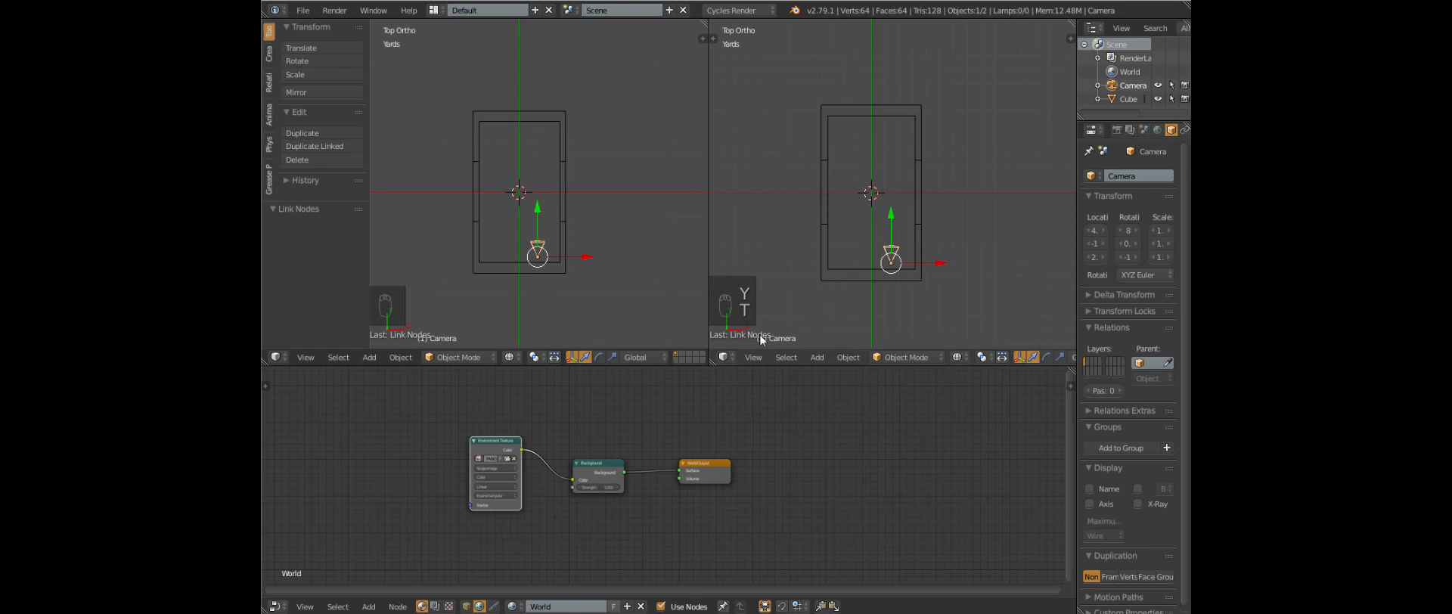
{"action": "left_click", "coordinate": [753, 357]}
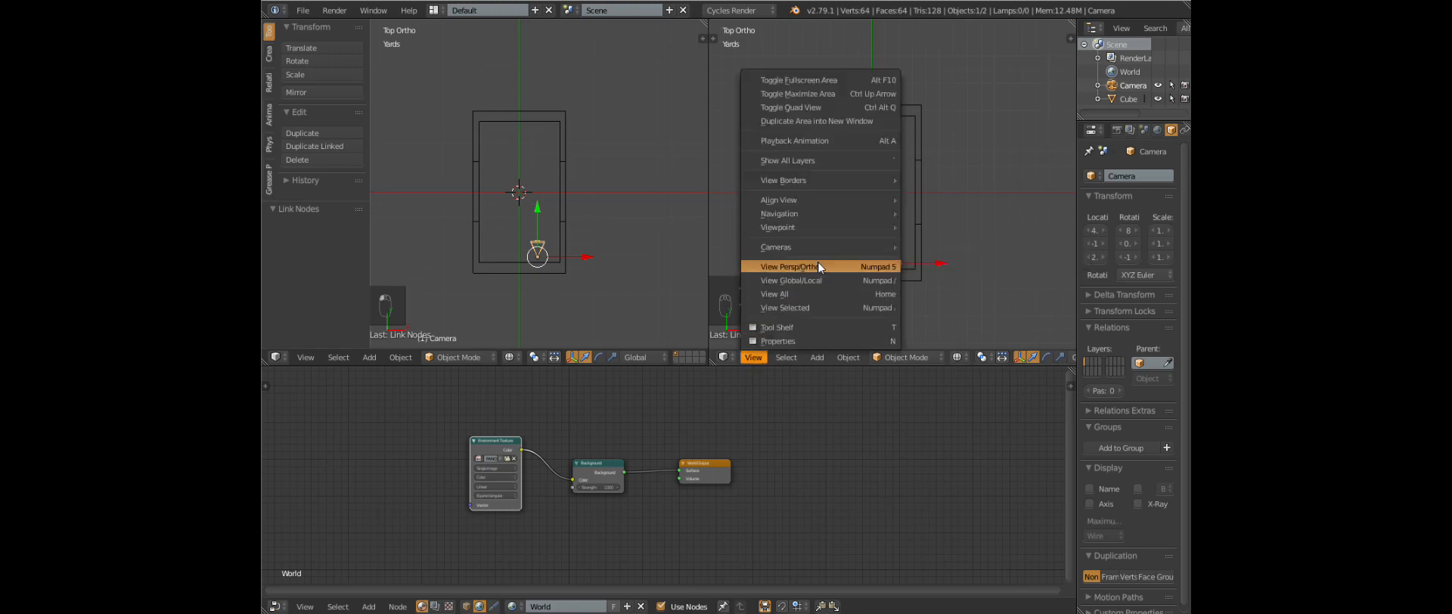
{"action": "mouse_move", "coordinate": [822, 227]}
{"action": "left_click", "coordinate": [936, 227]}
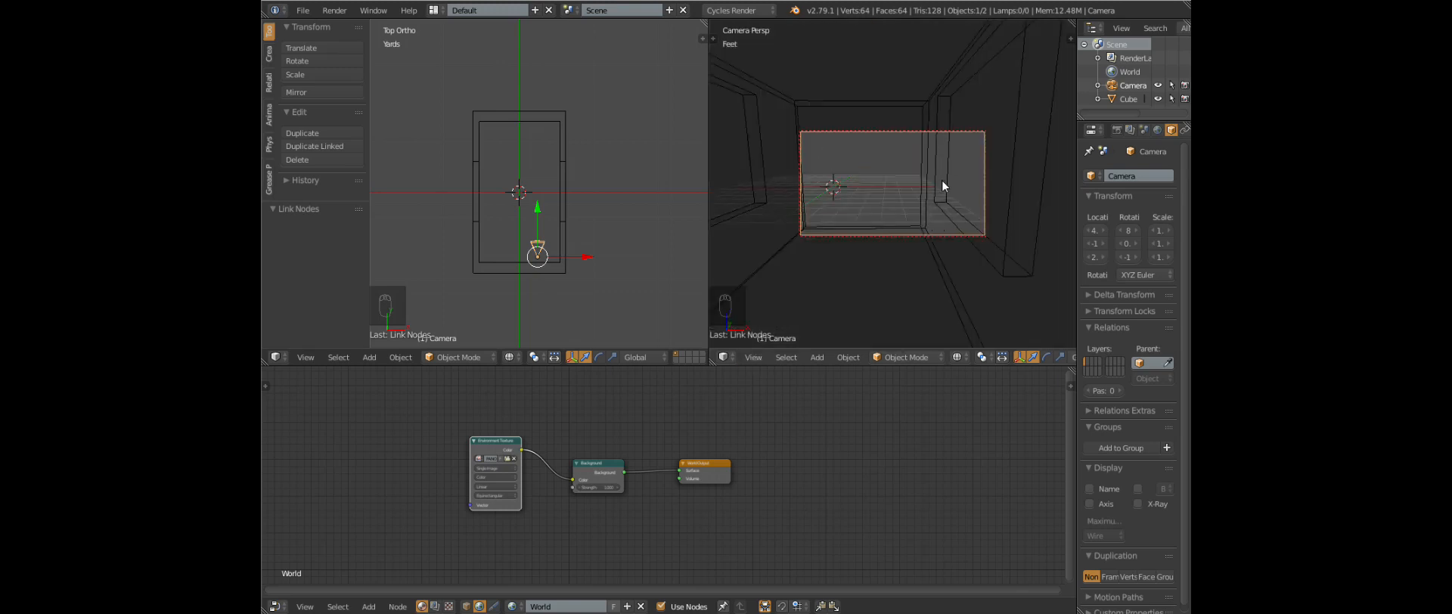
Set the camera viewport to Rendered shading and make both 3D viewports taller
{"action": "key", "text": "z"}
{"action": "left_click", "coordinate": [994, 146]}
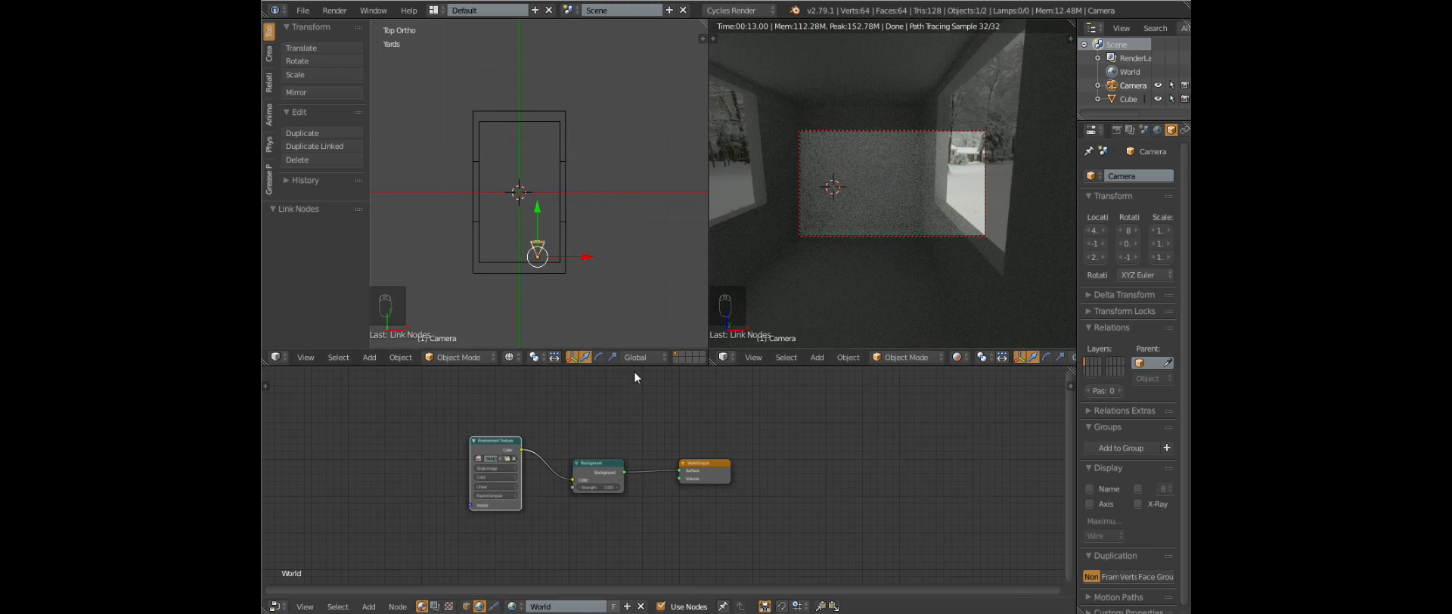
{"action": "left_click_drag", "start_coordinate": [634, 366], "coordinate": [634, 428]}
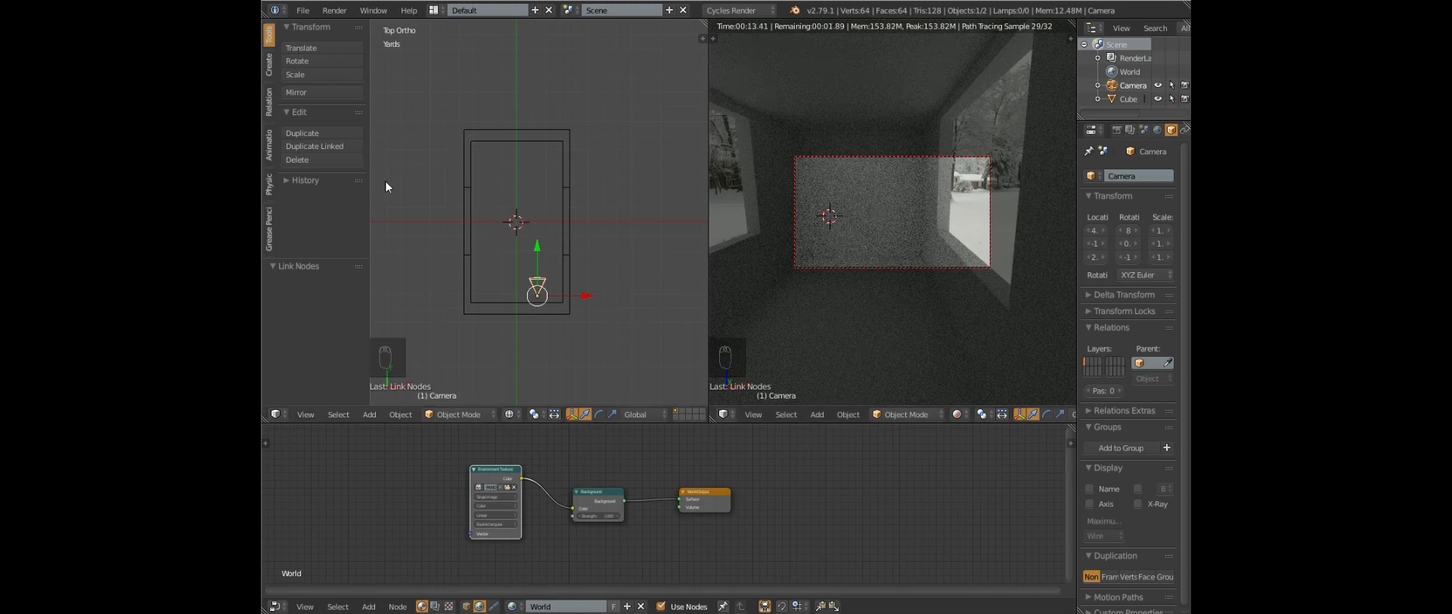
Hide the top-view viewport's tool shelf and add an Area lamp at the room's center
{"action": "key", "text": "y"}
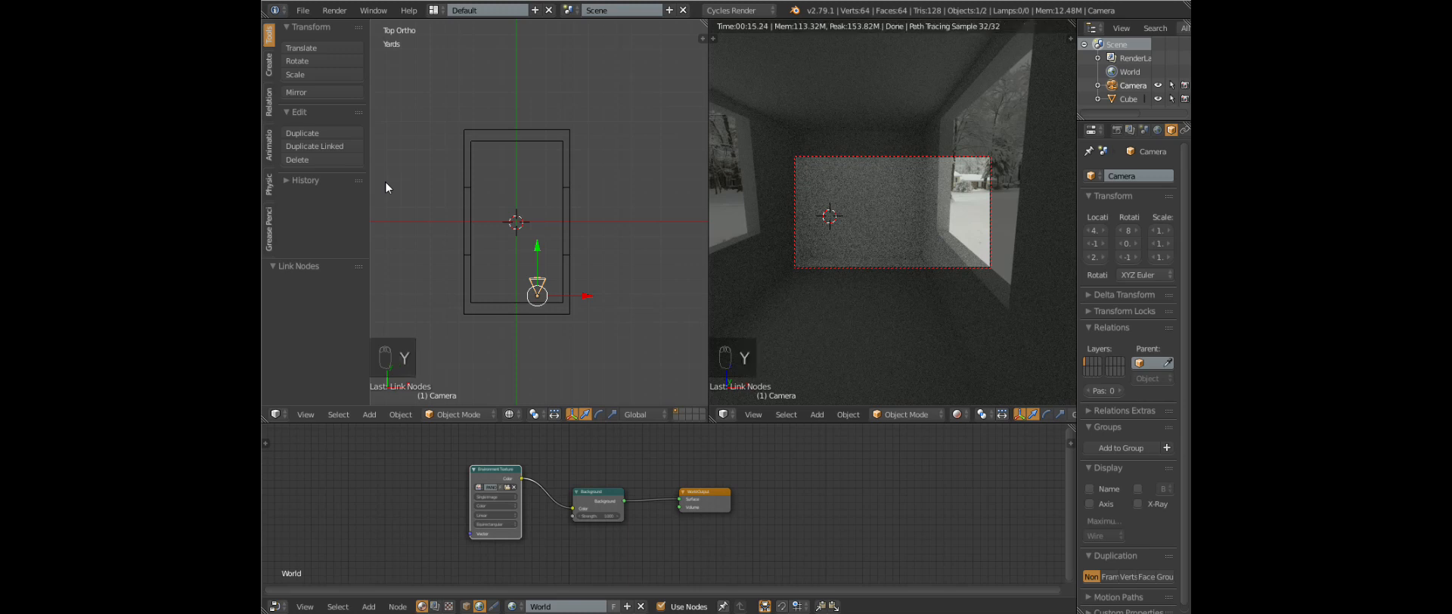
{"action": "key", "text": "t"}
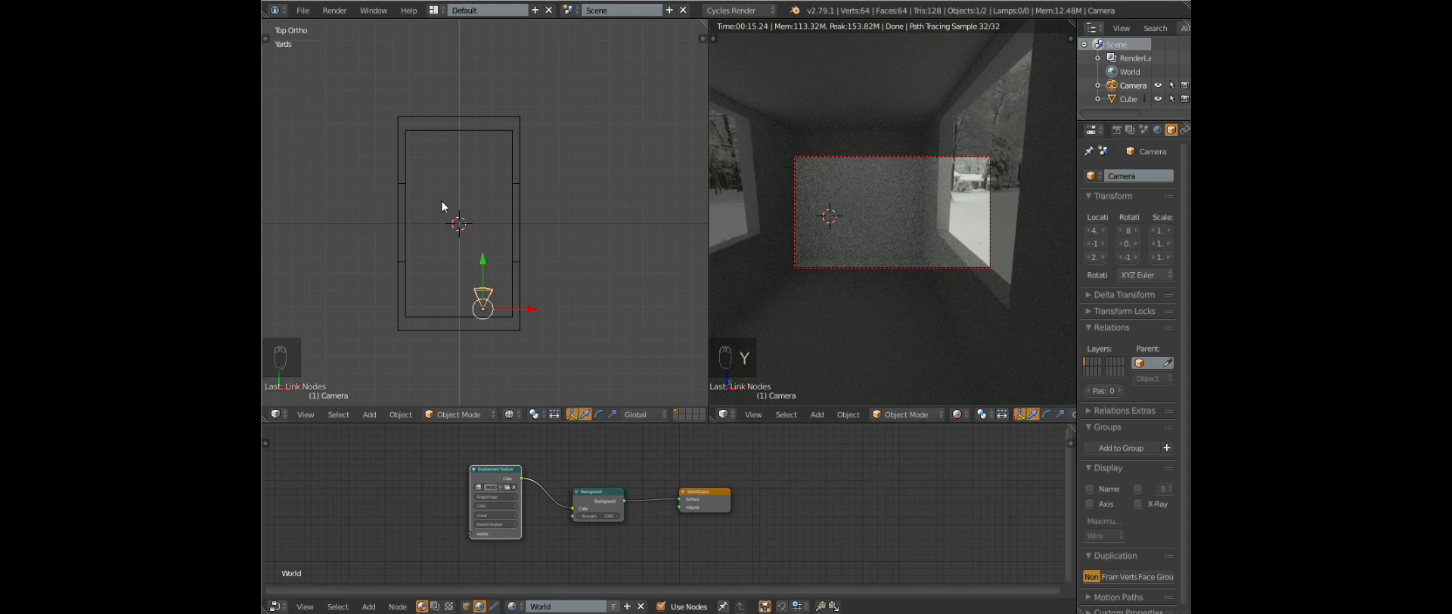
{"action": "key", "text": "shift+a"}
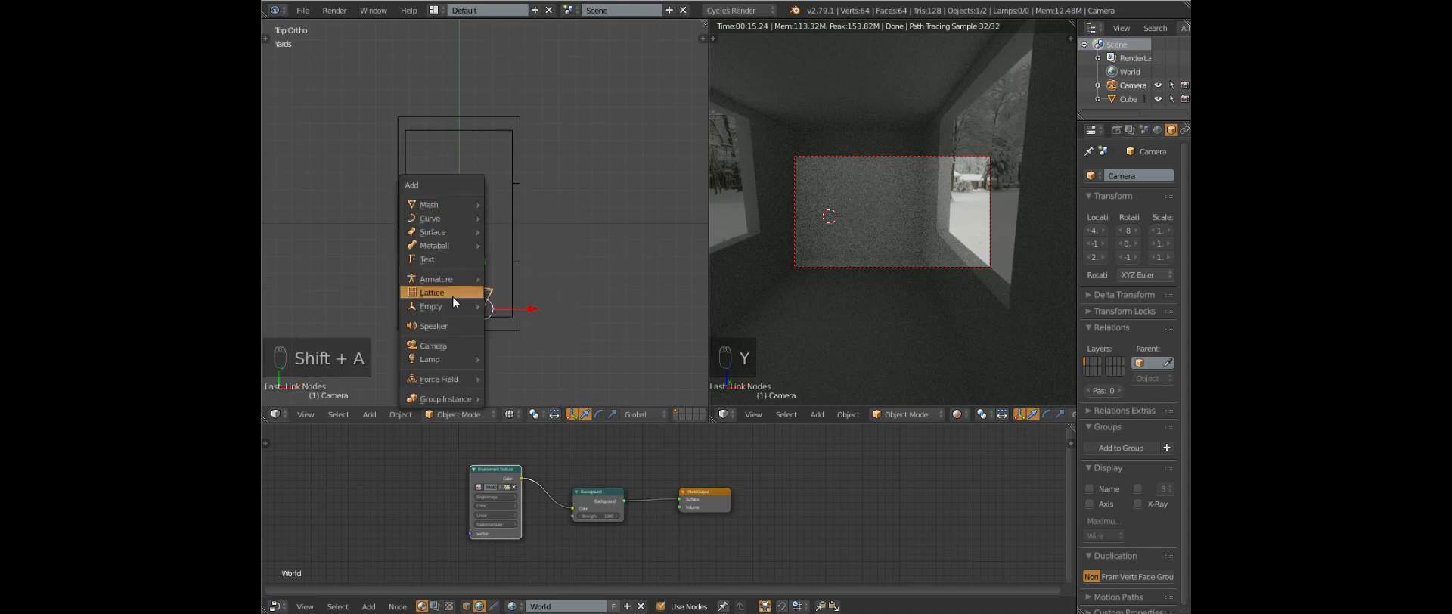
{"action": "mouse_move", "coordinate": [453, 359]}
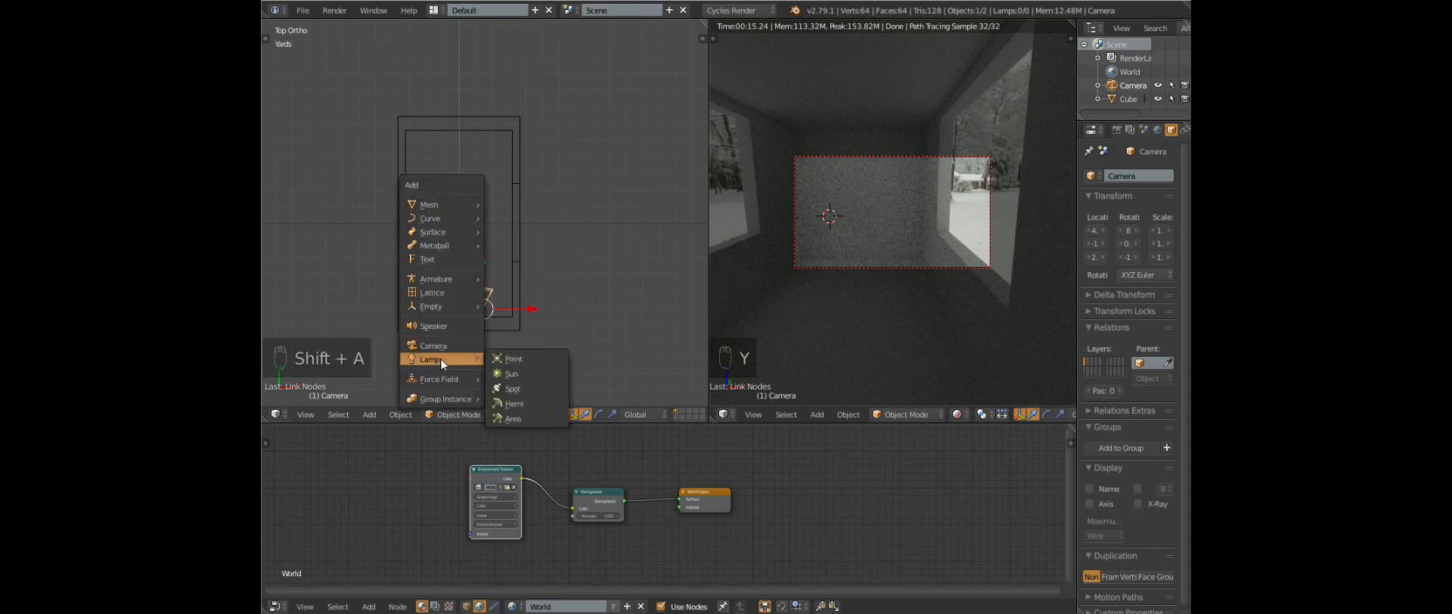
{"action": "left_click", "coordinate": [517, 418]}
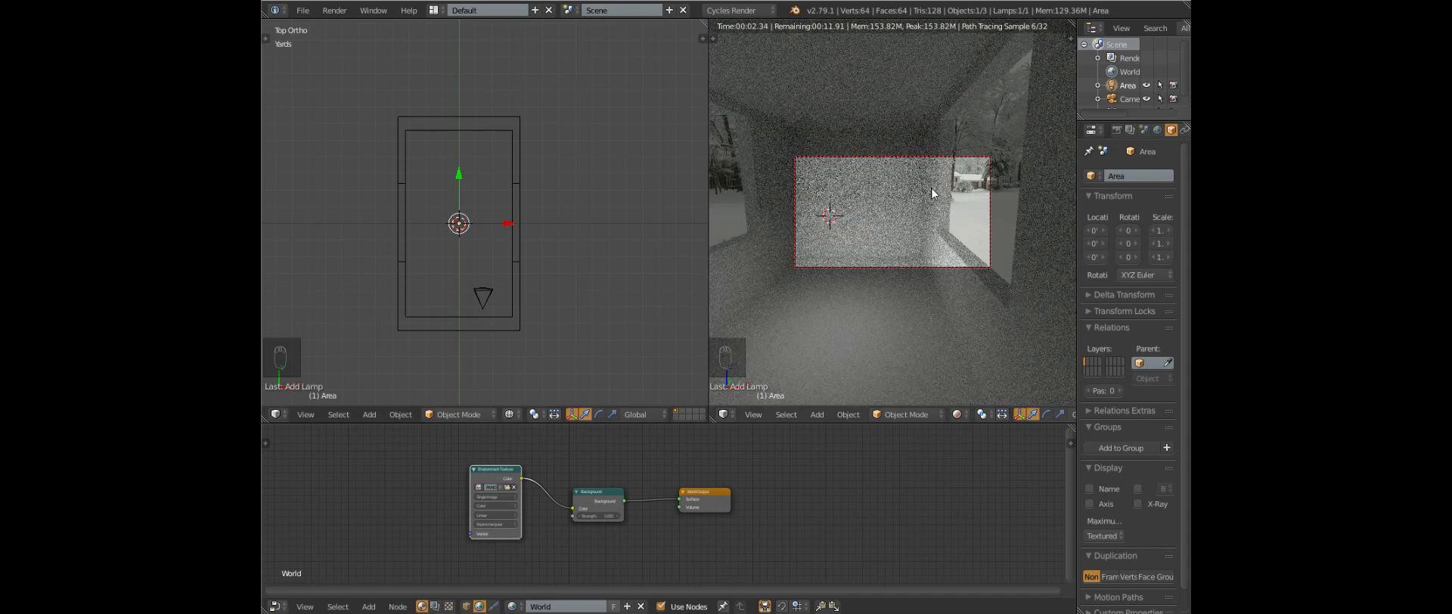
Scale the area lamp up uniformly to a square a little under half the room's interior width
{"action": "scroll", "coordinate": [431, 227], "scroll_direction": "up", "scroll_amount": 5}
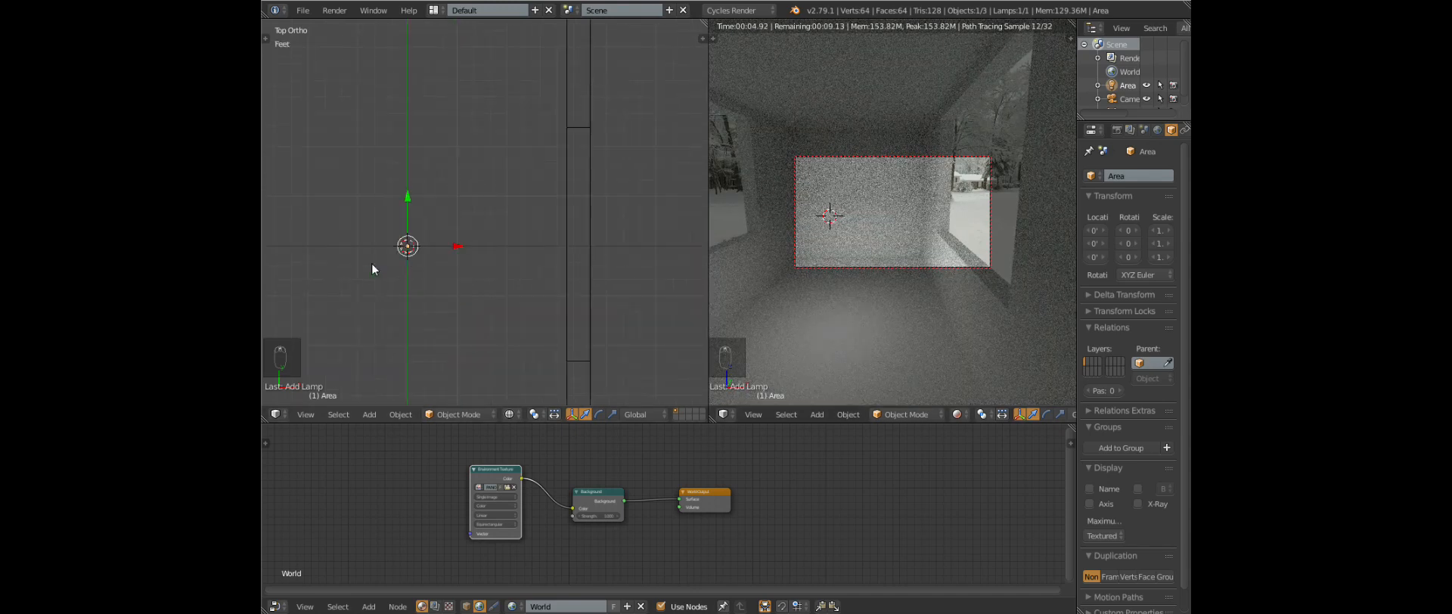
{"action": "middle_click_drag", "start_coordinate": [404, 244], "coordinate": [490, 210], "text": "shift"}
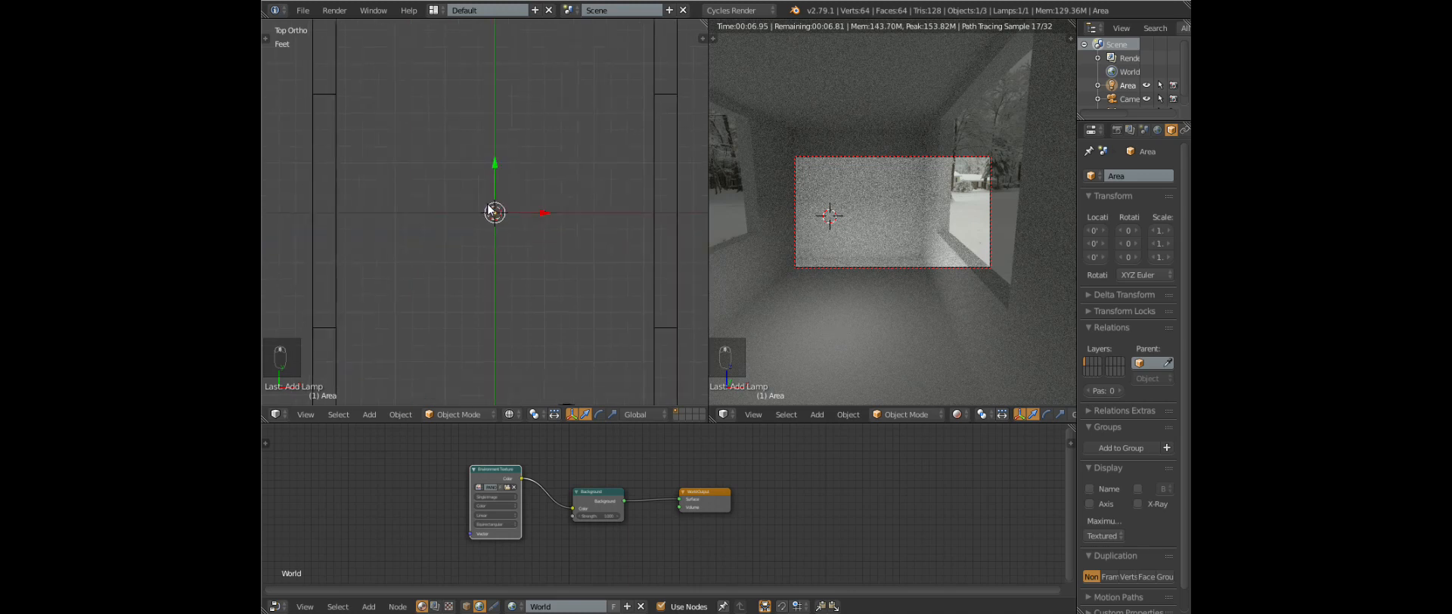
{"action": "scroll", "coordinate": [481, 220], "scroll_direction": "up", "scroll_amount": 9}
{"action": "scroll", "coordinate": [508, 212], "scroll_direction": "down", "scroll_amount": 7}
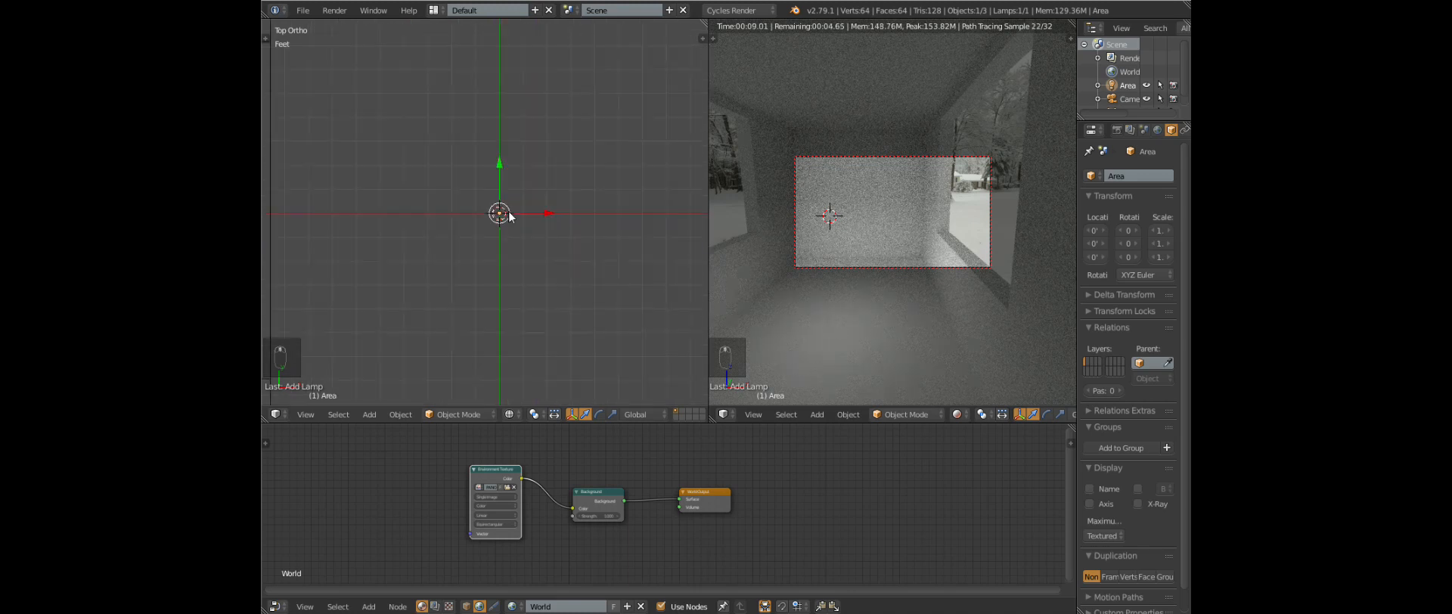
{"action": "scroll", "coordinate": [508, 216], "scroll_direction": "down", "scroll_amount": 5}
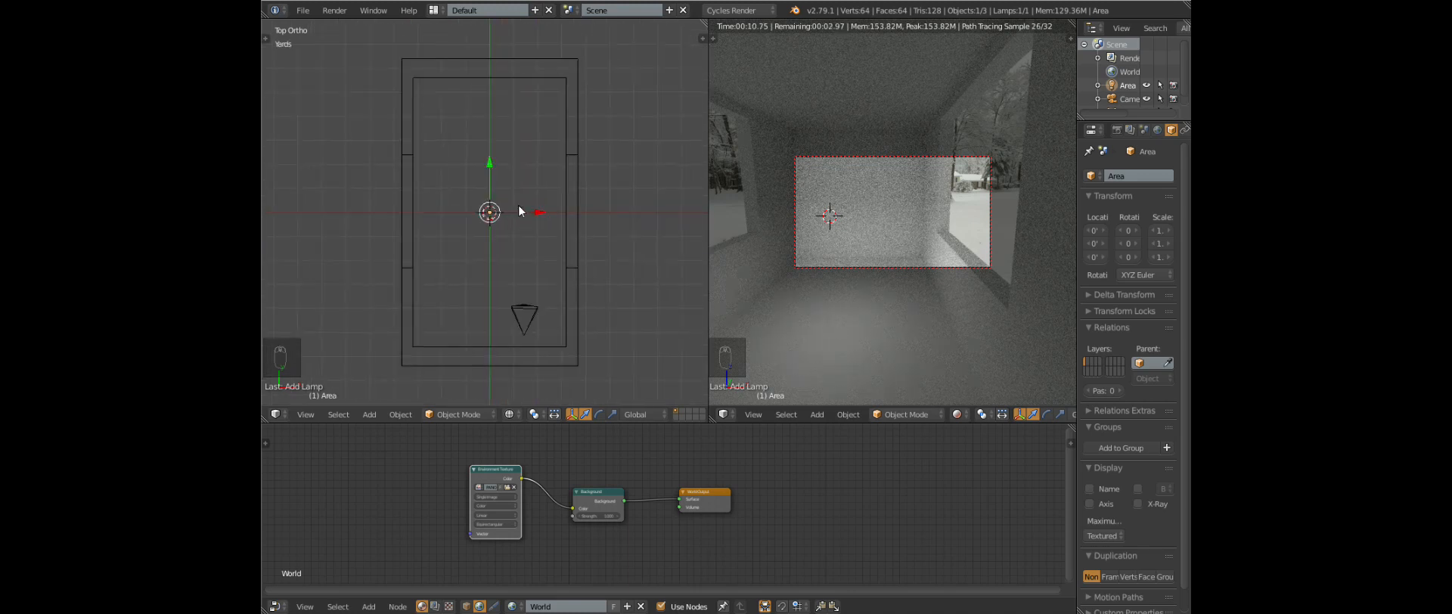
{"action": "key", "text": "s"}
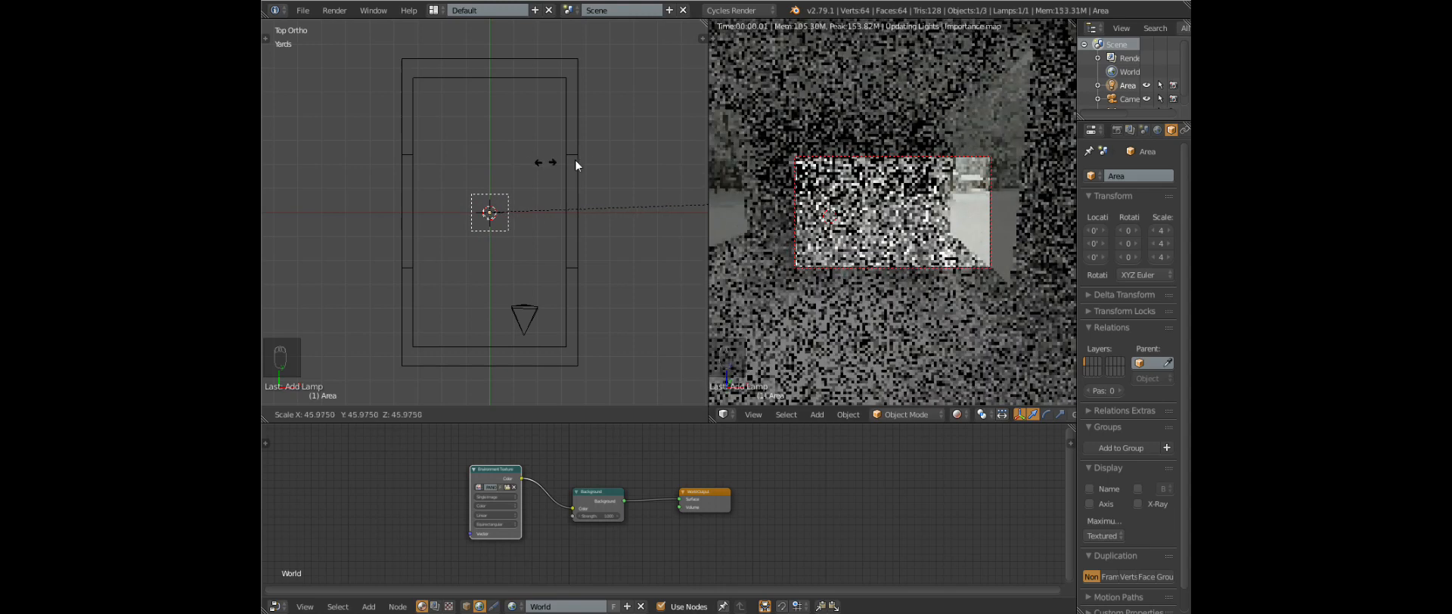
{"action": "left_click", "coordinate": [646, 160]}
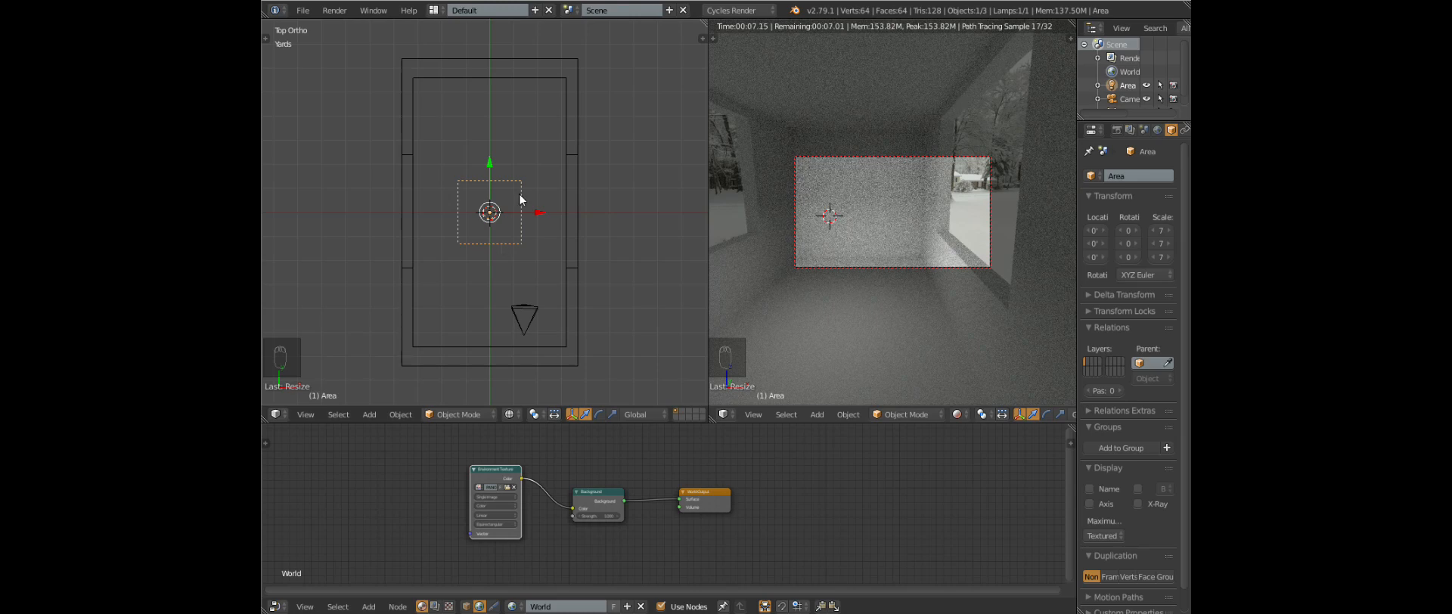
Rotate the area lamp 90° about the global Y axis so it stands vertically
{"action": "middle_click_drag", "start_coordinate": [505, 271], "coordinate": [490, 198]}
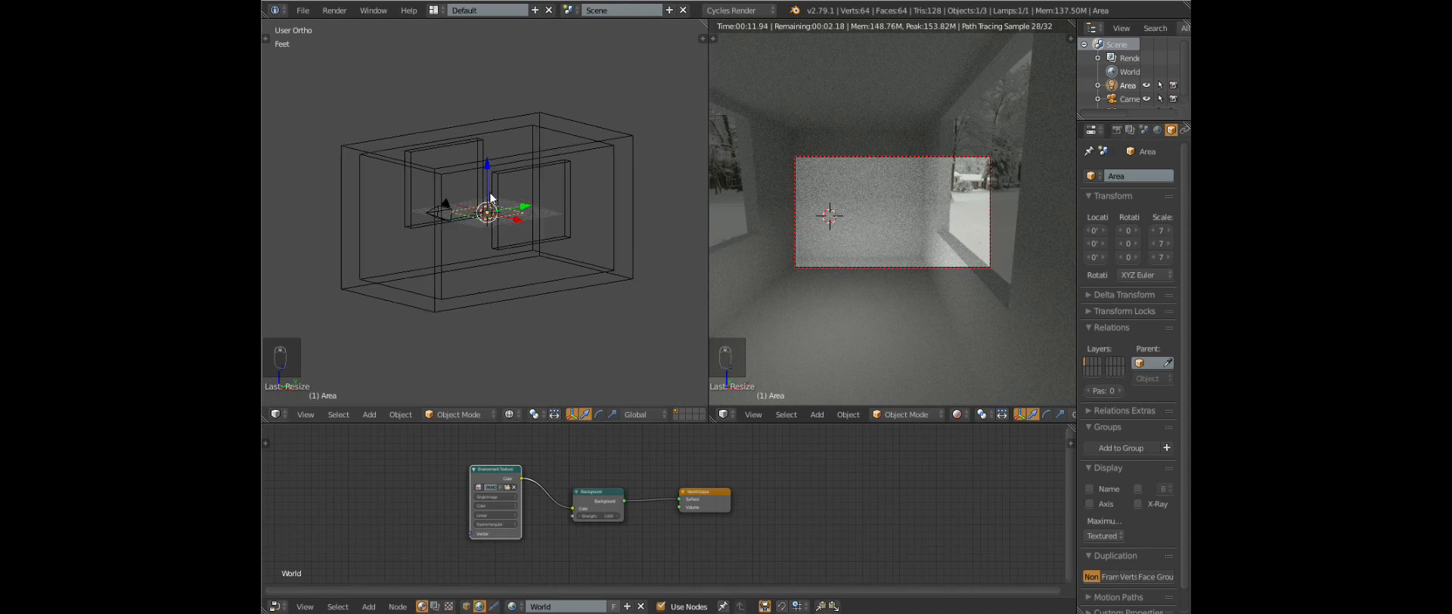
{"action": "key", "text": "r"}
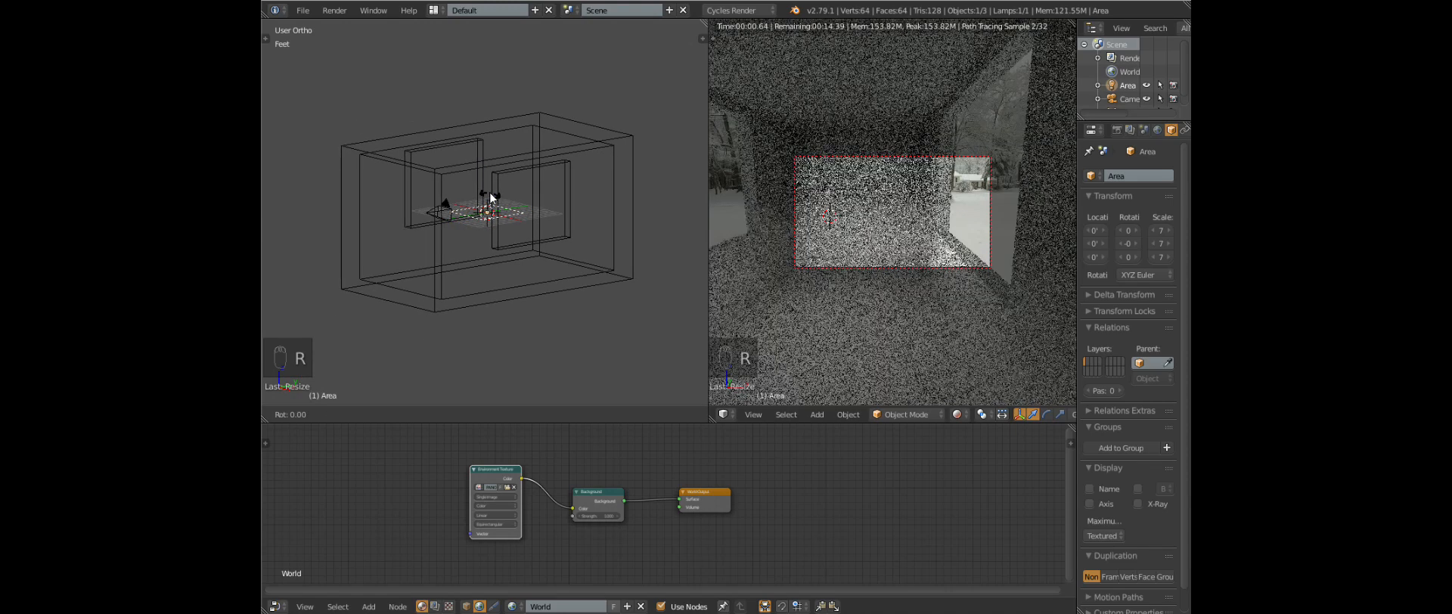
{"action": "key", "text": "x"}
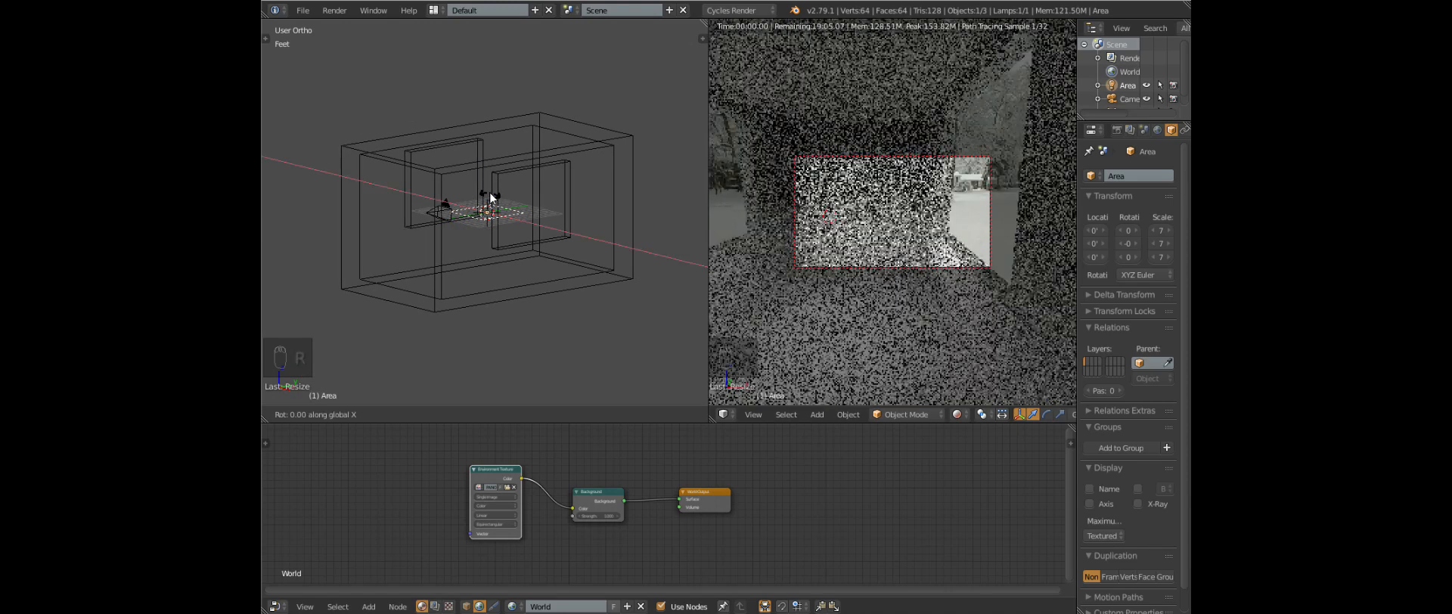
{"action": "key", "text": "y"}
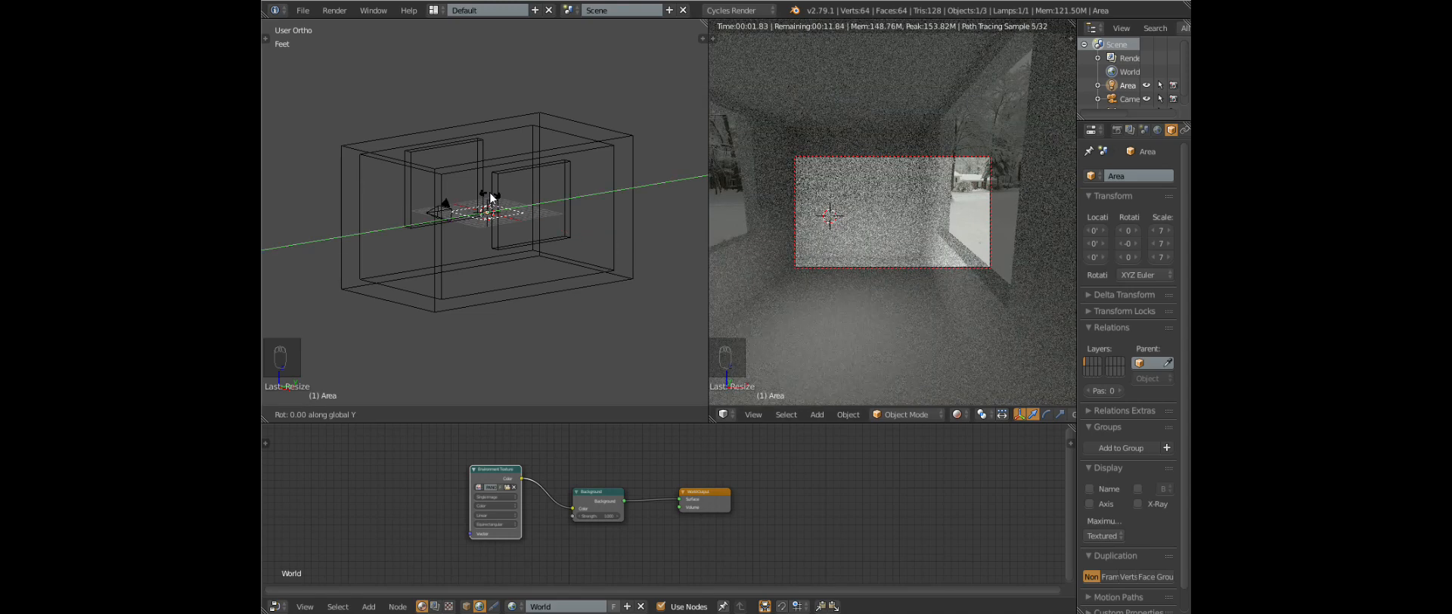
{"action": "type", "text": "90"}
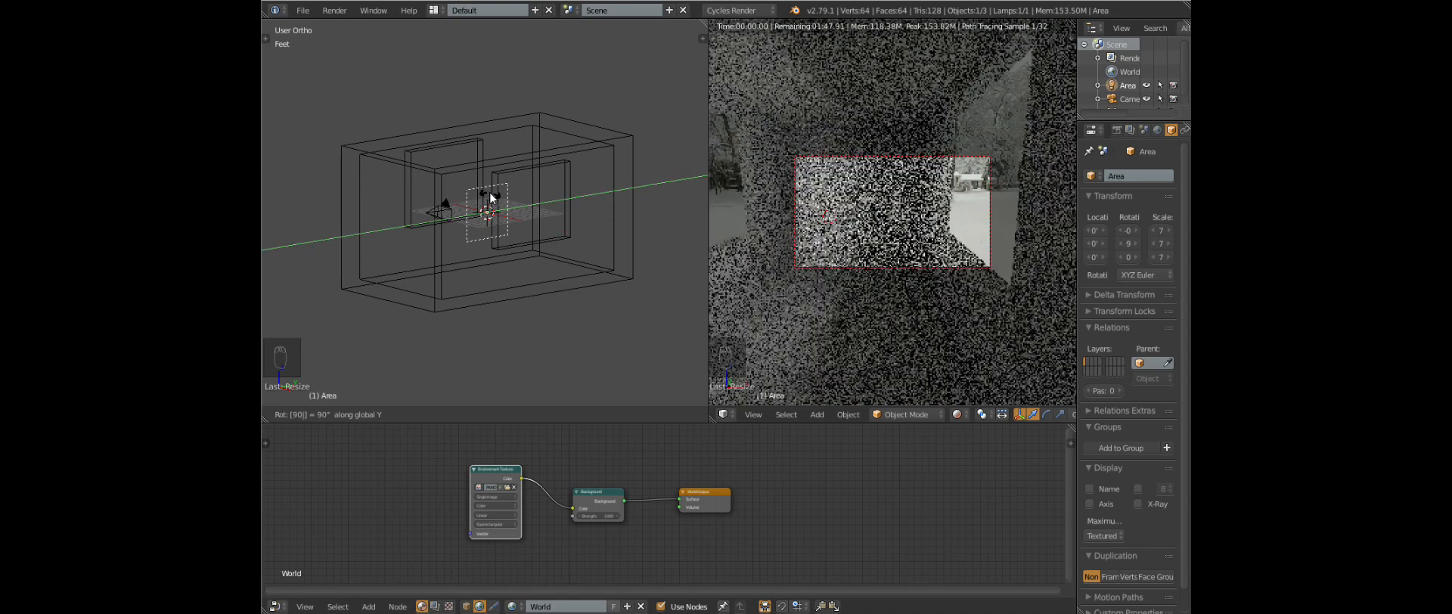
{"action": "key", "text": "Return"}
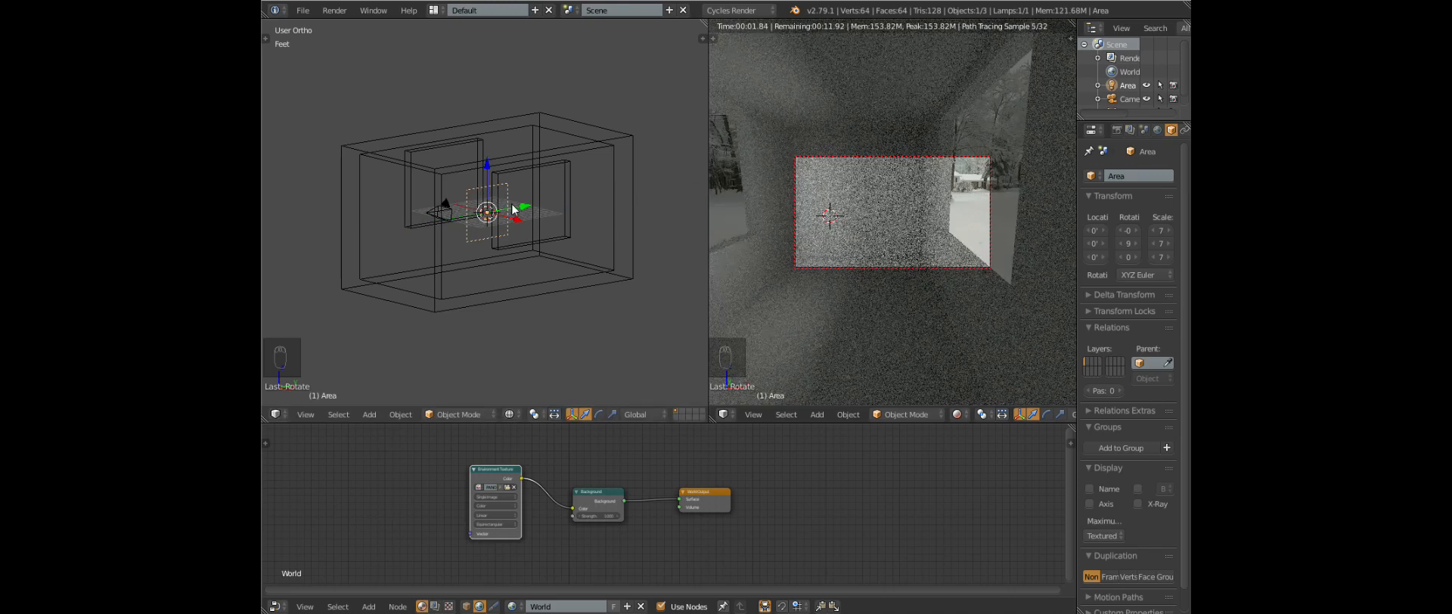
In top view, move the area lamp about 10' along positive X into the window opening in that wall
{"action": "left_click", "coordinate": [307, 419]}
{"action": "mouse_move", "coordinate": [413, 281]}
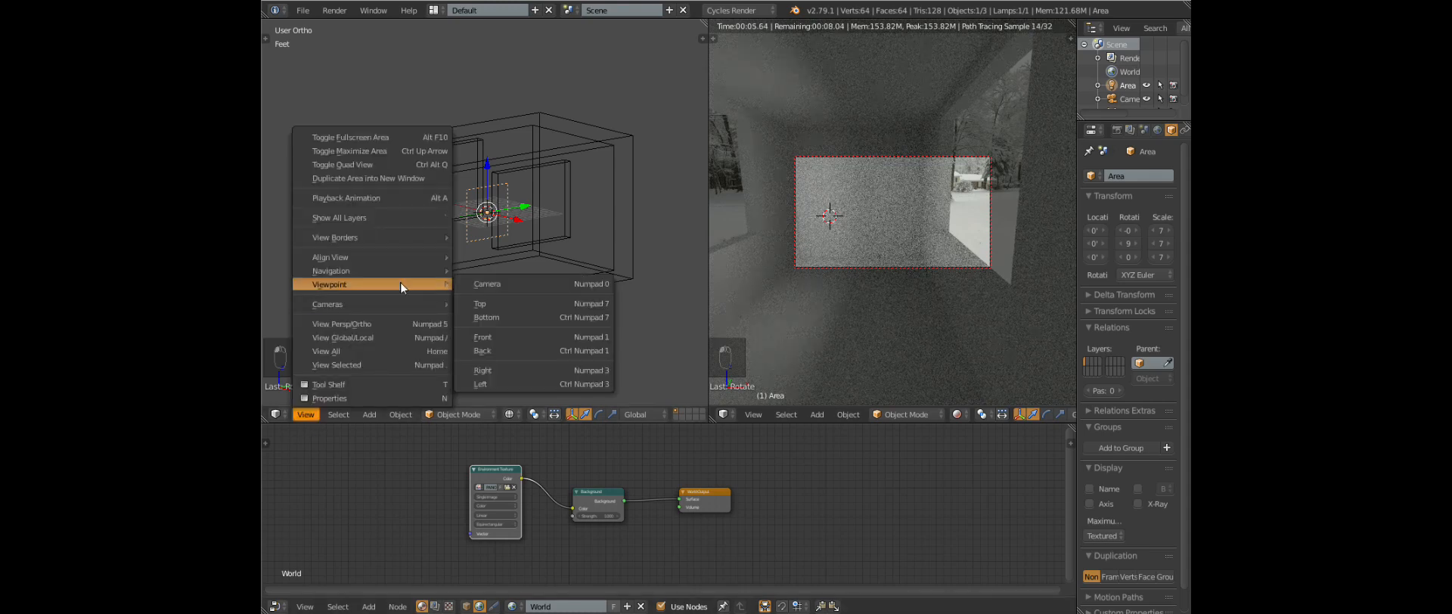
{"action": "left_click", "coordinate": [497, 303]}
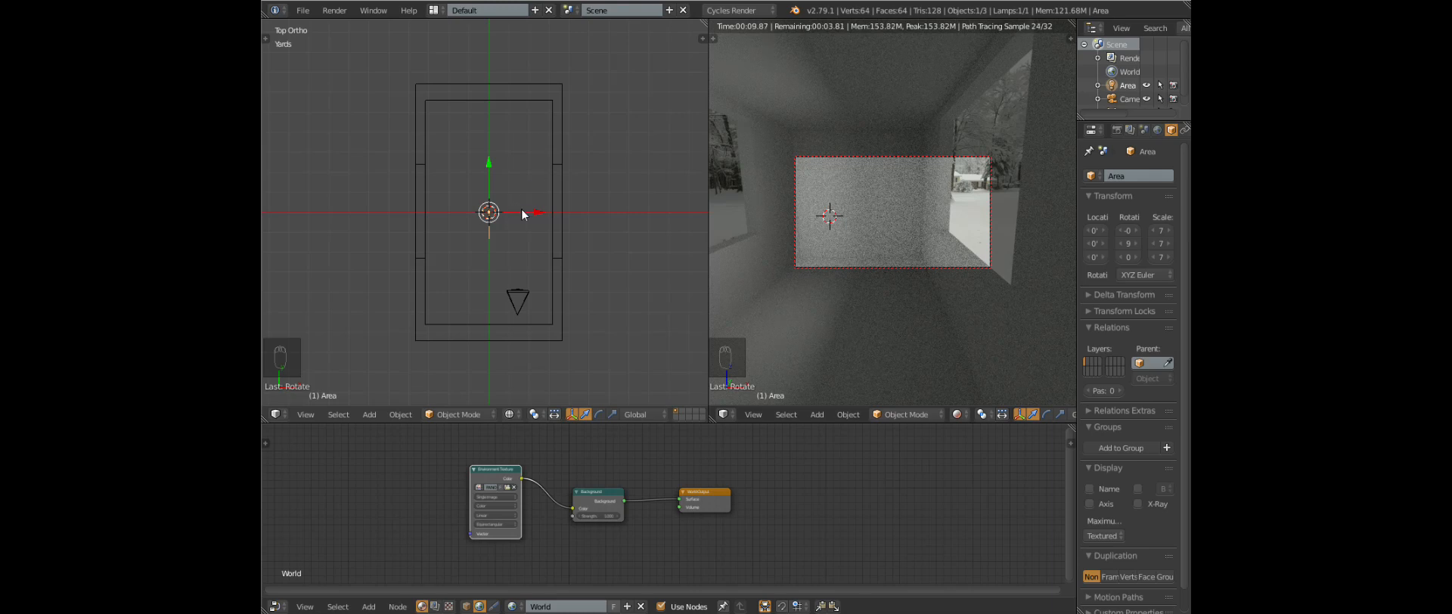
{"action": "key", "text": "g"}
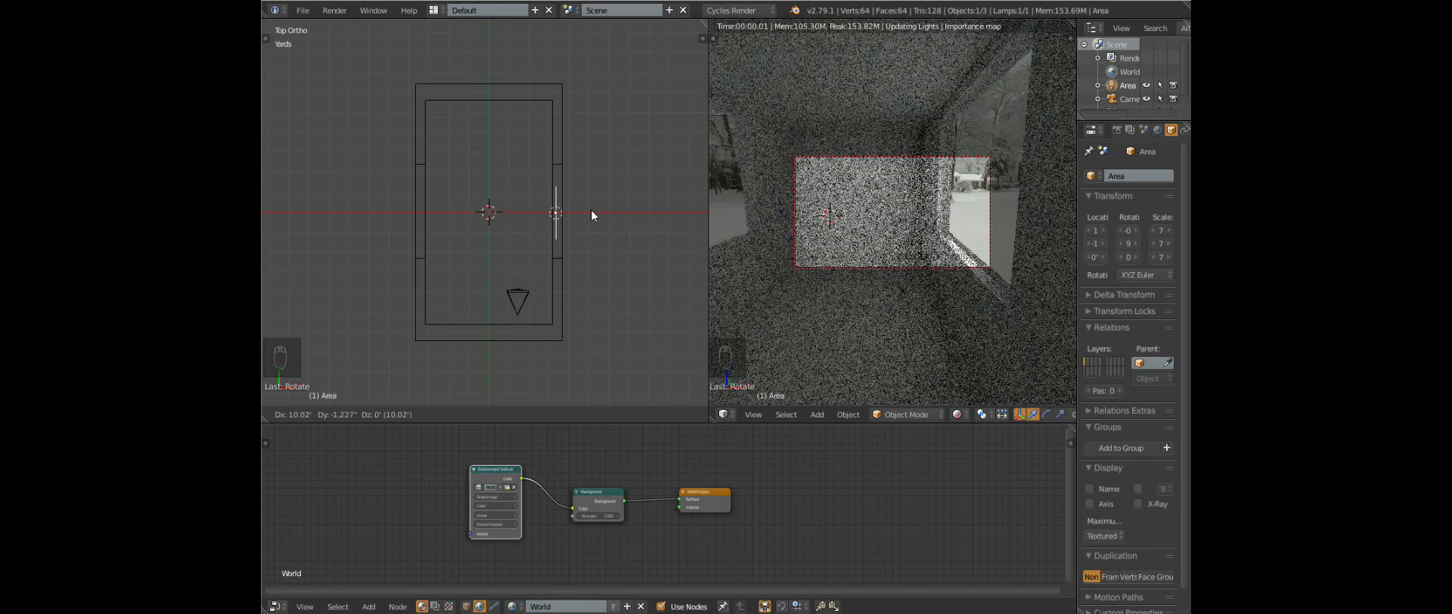
{"action": "left_click", "coordinate": [592, 207]}
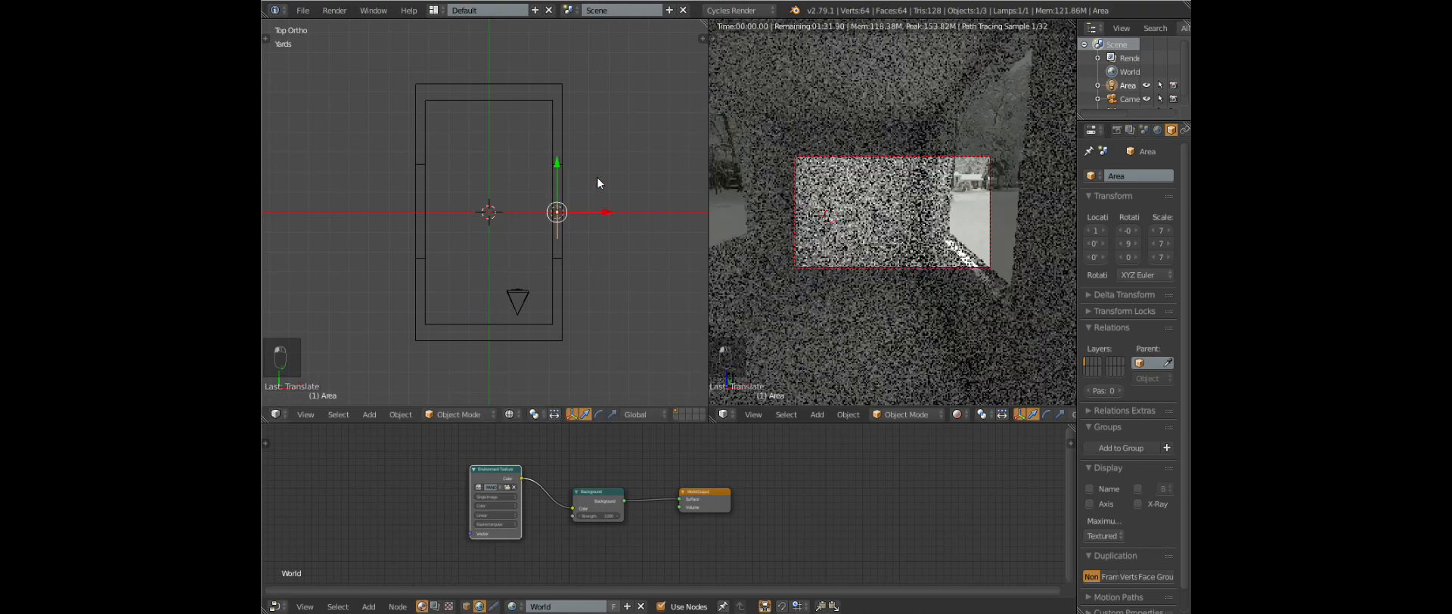
Scale the area lamp along global Y until its length matches the window opening
{"action": "key", "text": "s"}
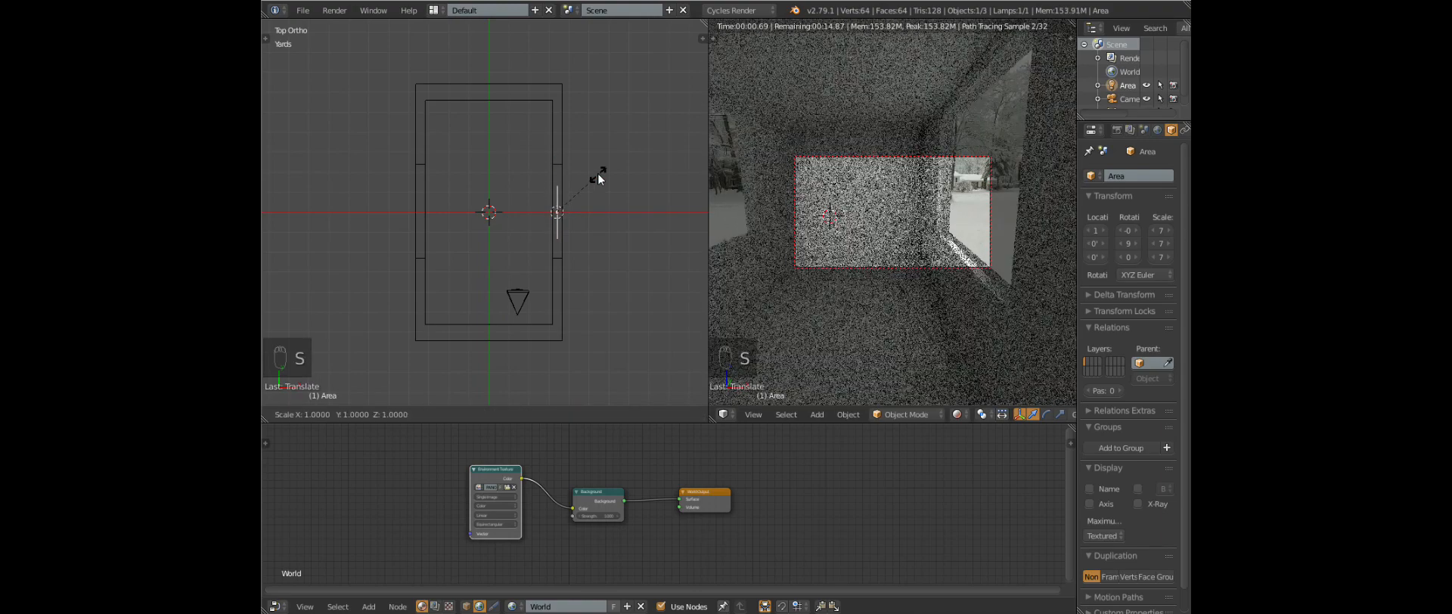
{"action": "key", "text": "y"}
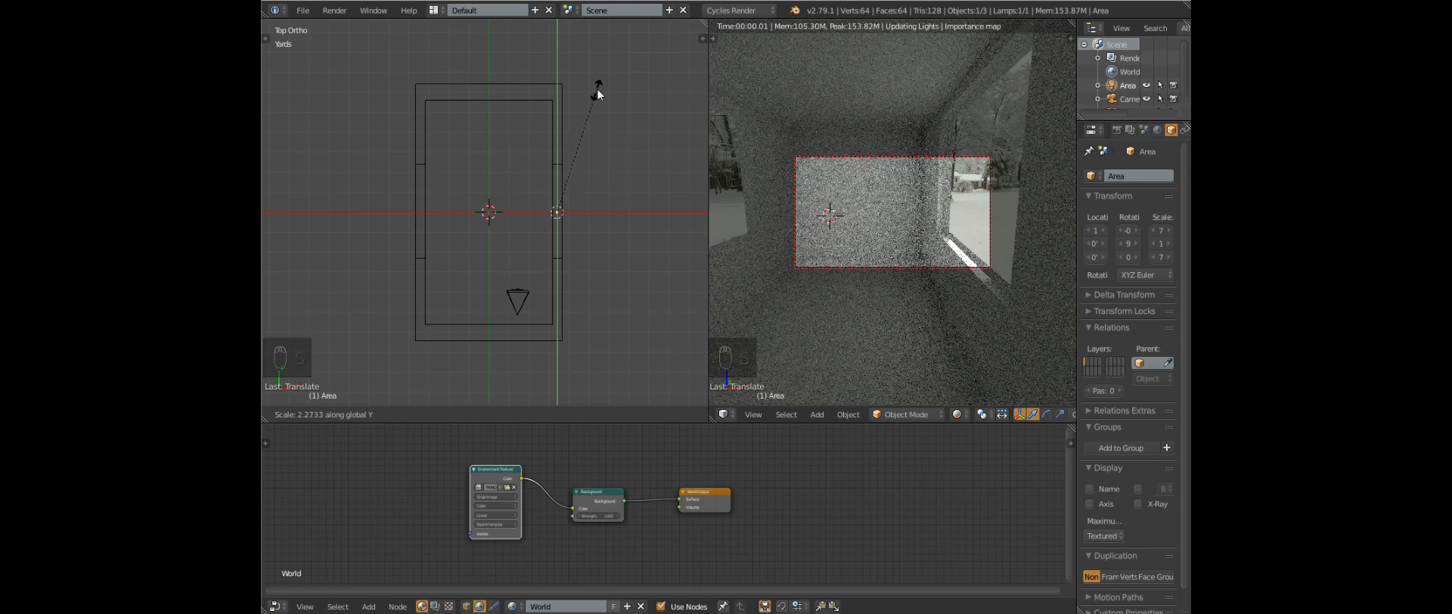
{"action": "left_click", "coordinate": [601, 78]}
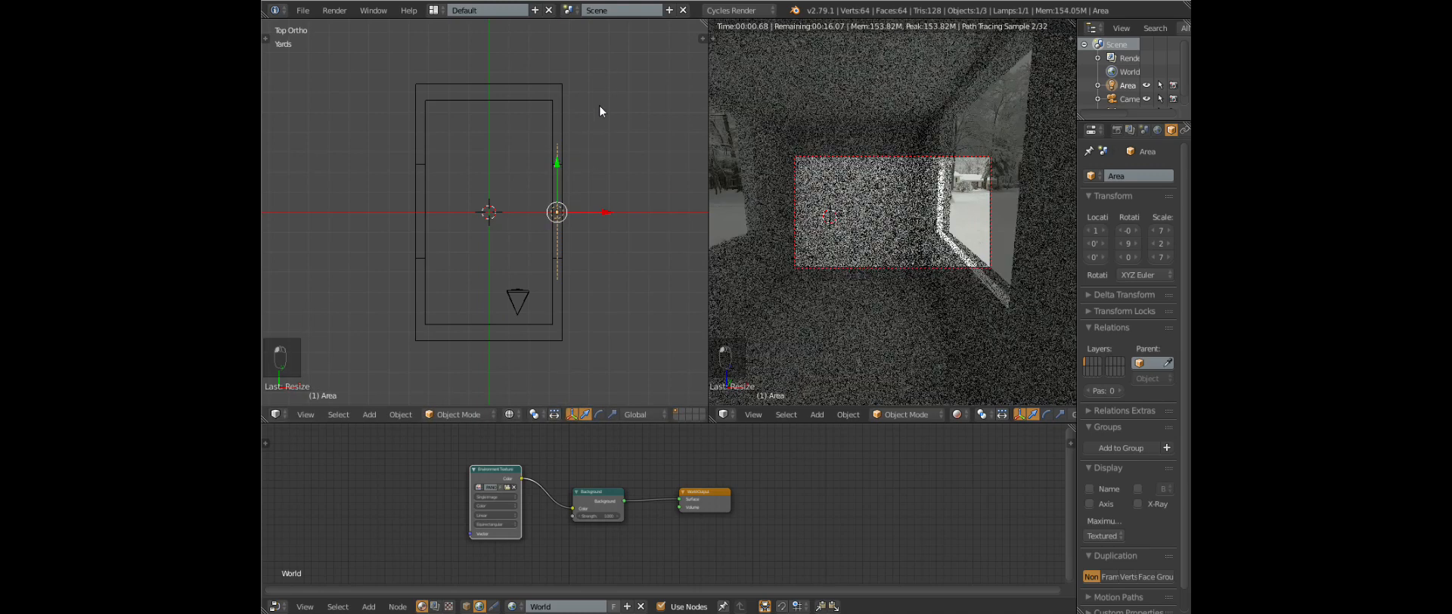
{"action": "key", "text": "s"}
{"action": "key", "text": "y"}
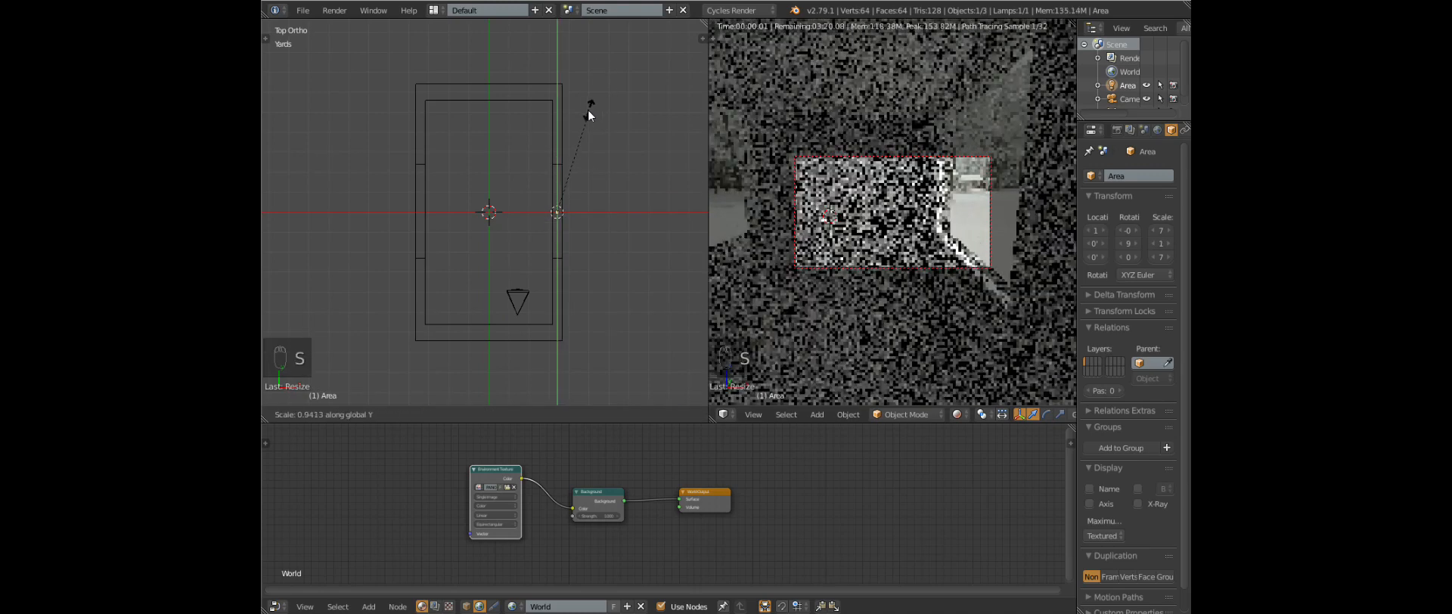
{"action": "left_click", "coordinate": [578, 121]}
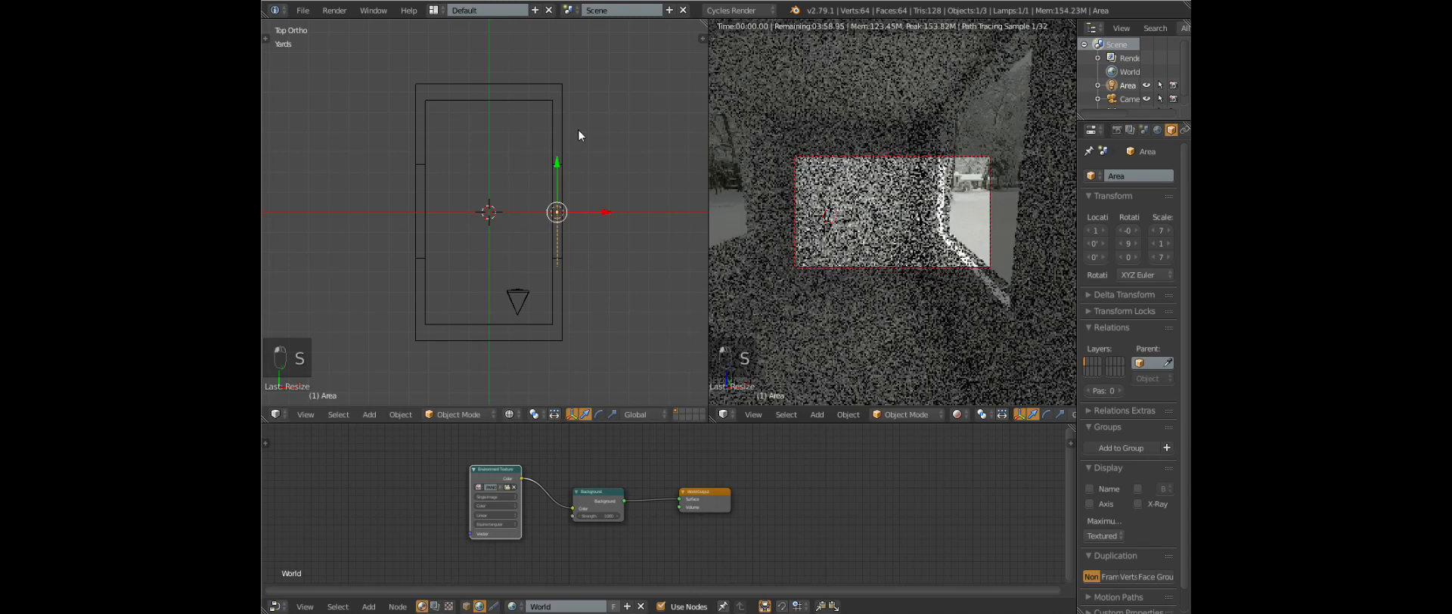
{"action": "key", "text": "s"}
{"action": "key", "text": "y"}
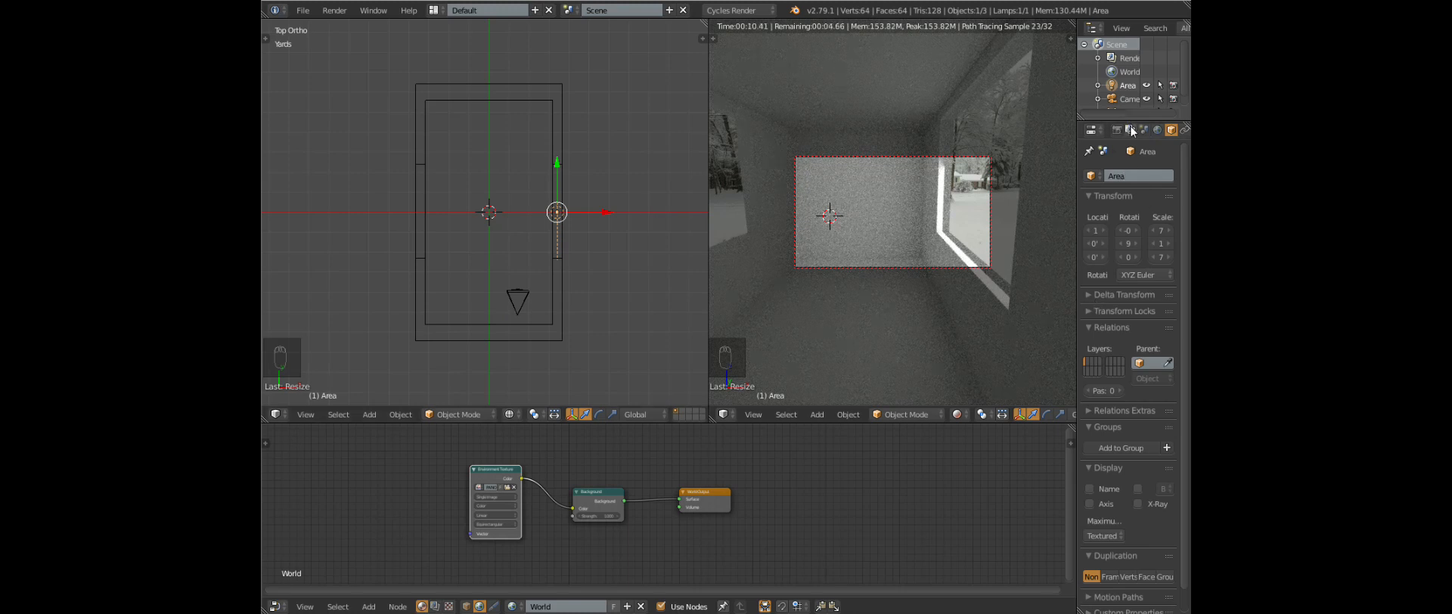
Enable the Portal option in the area lamp's settings
{"action": "scroll", "coordinate": [1131, 131], "scroll_direction": "down", "scroll_amount": 3}
{"action": "left_click", "coordinate": [1117, 131]}
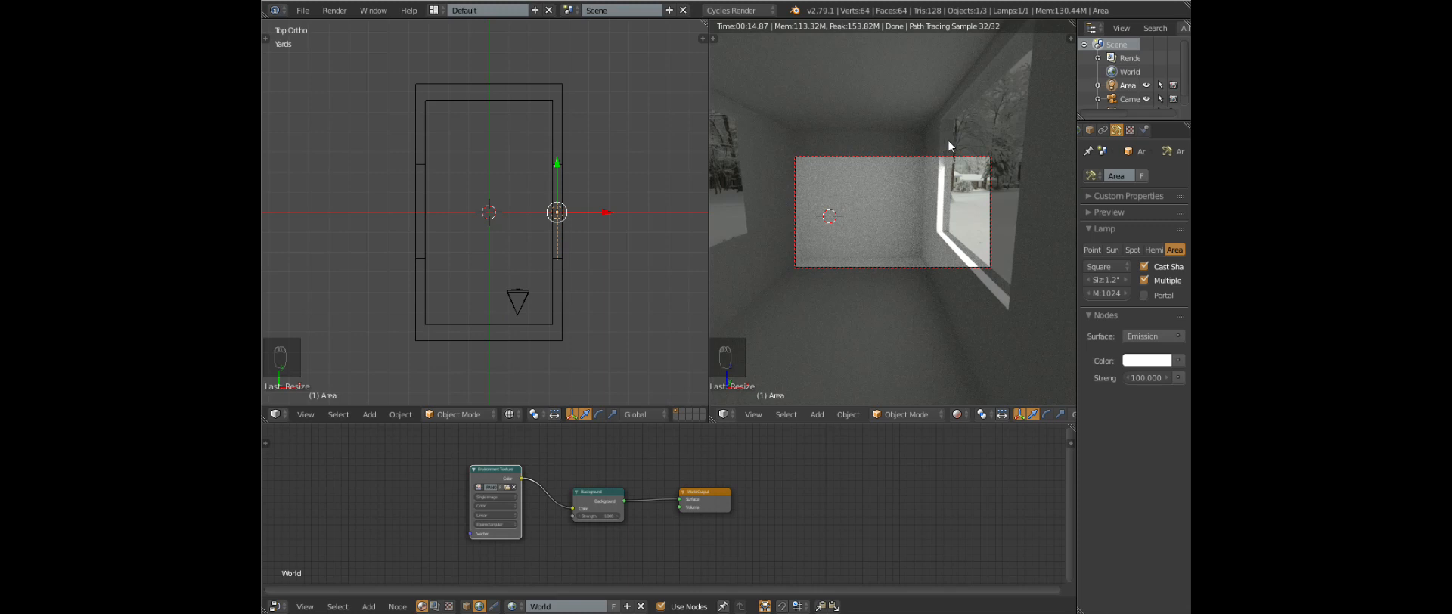
{"action": "left_click", "coordinate": [1143, 295]}
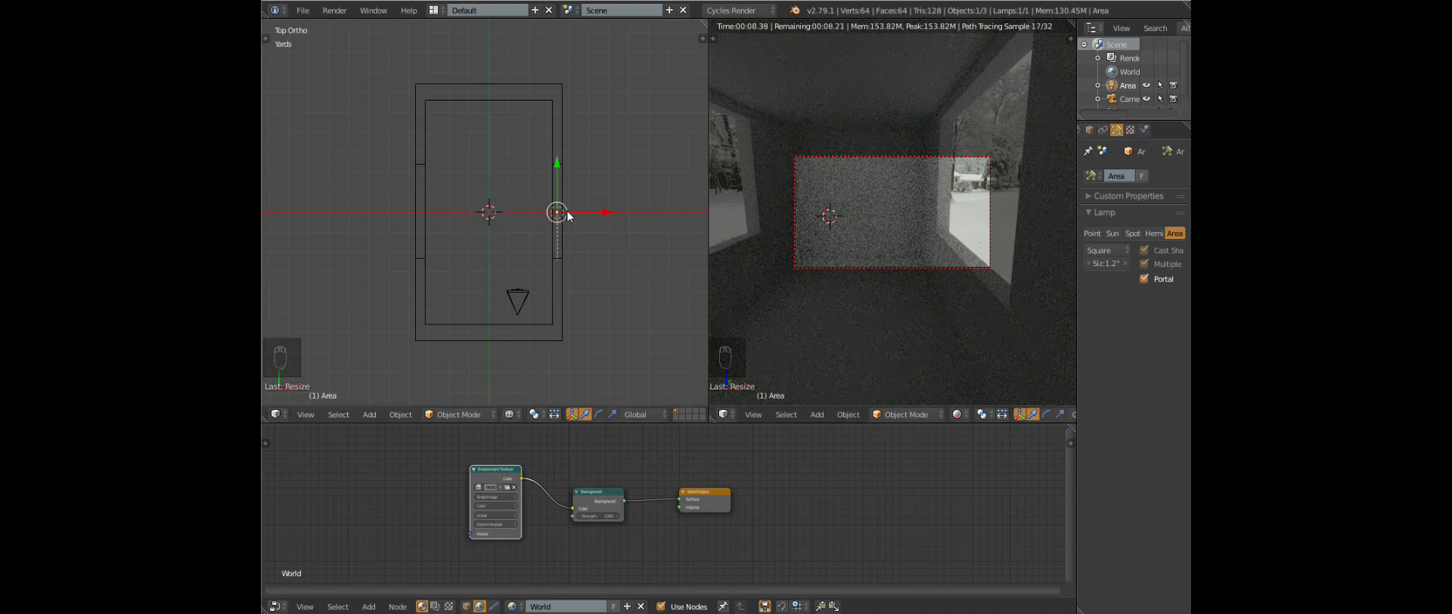
Duplicate the portal lamp and move the copy about 20.55' along negative X into the opposite window opening
{"action": "key", "text": "shift+d"}
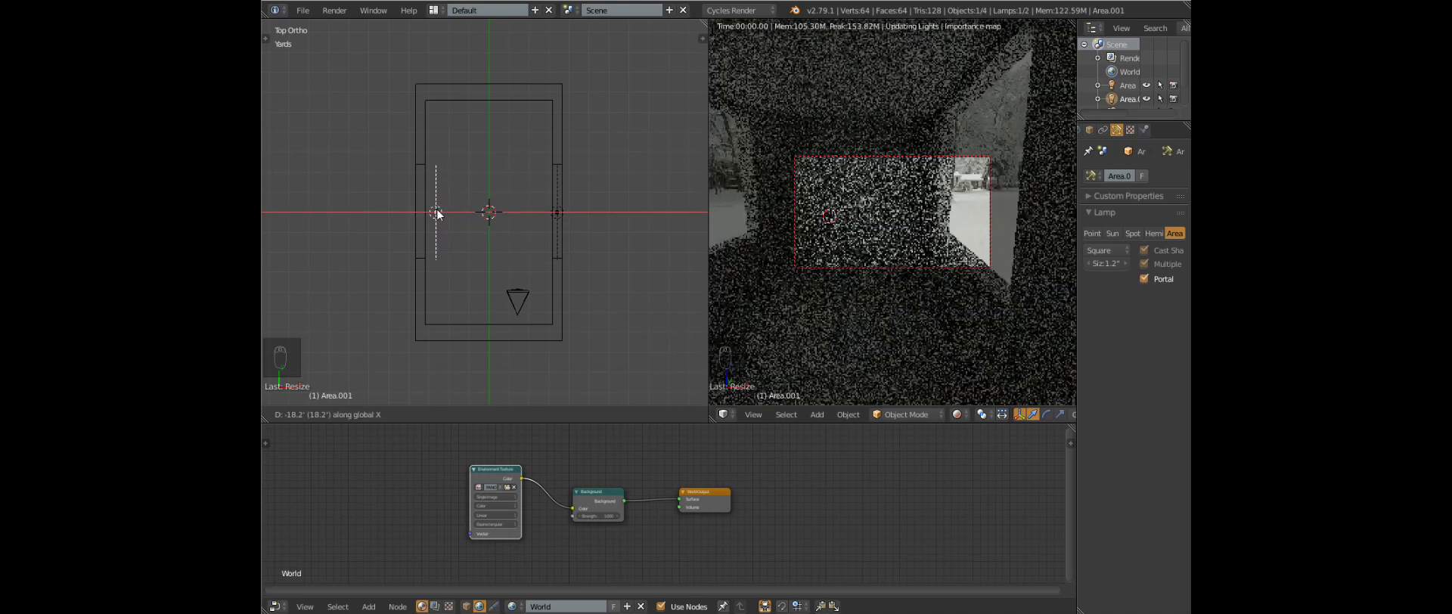
{"action": "key", "text": "x"}
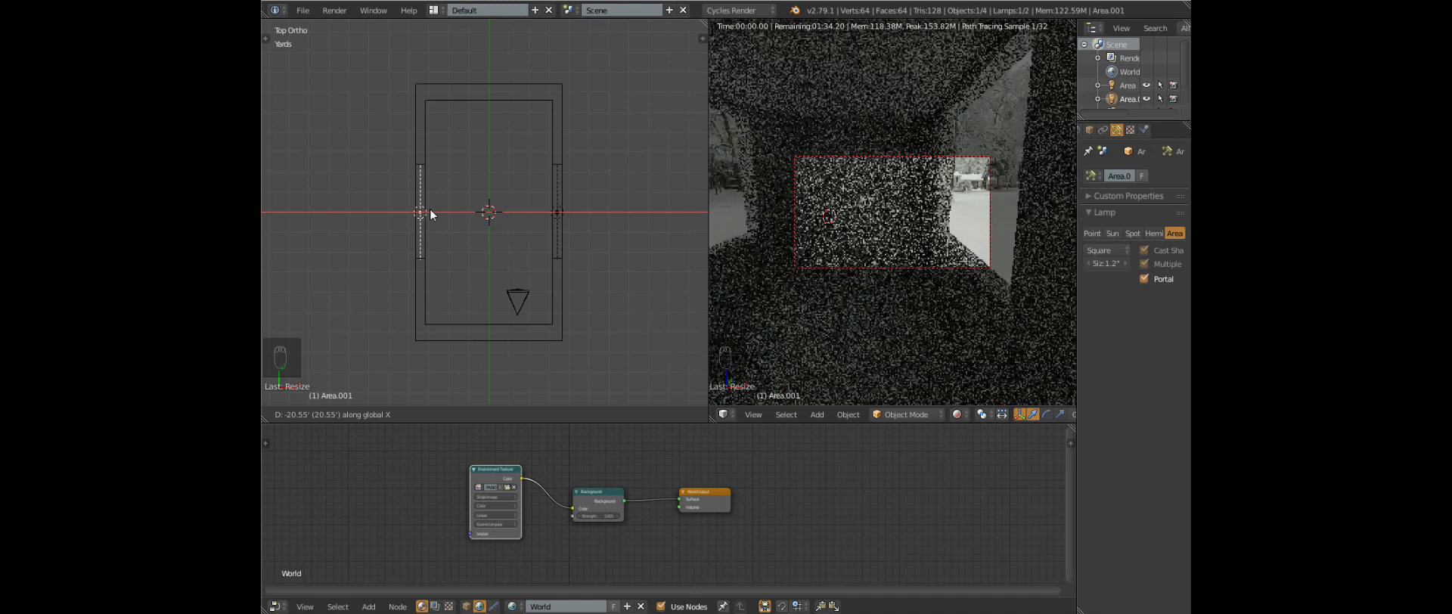
{"action": "left_click", "coordinate": [431, 210]}
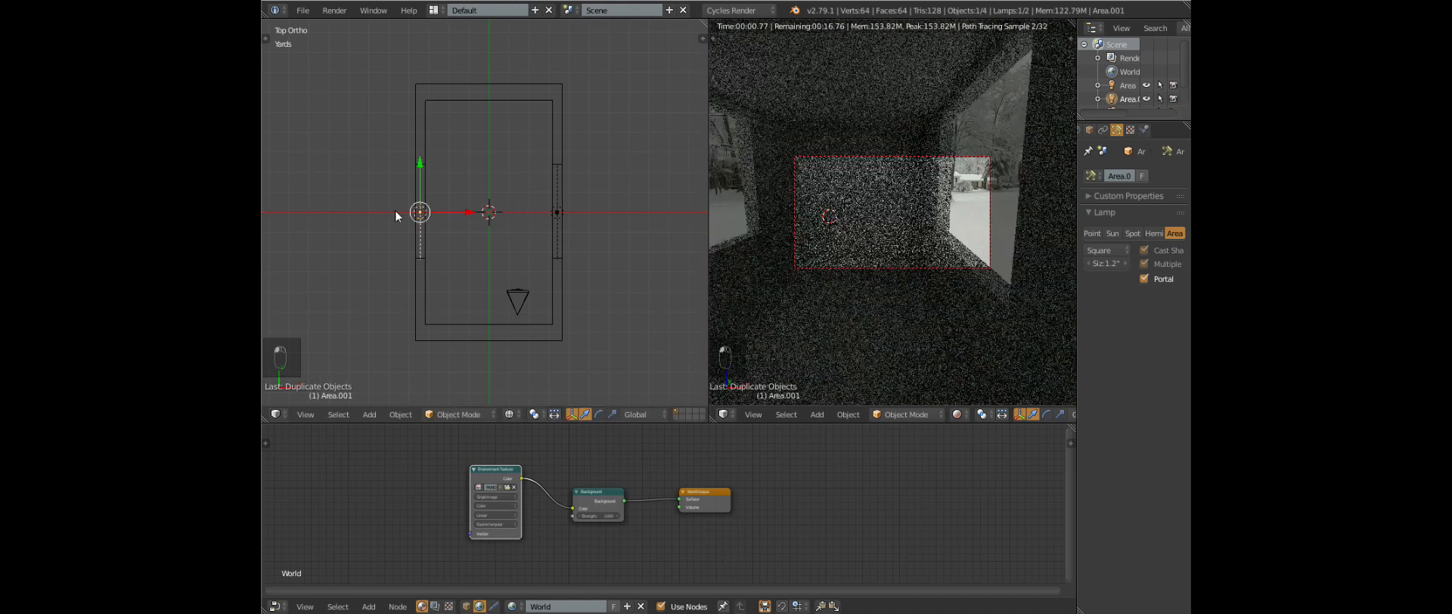
Abandon rotating the duplicated portal lamp and delete it from the opposite window
{"action": "middle_click_drag", "start_coordinate": [482, 265], "coordinate": [605, 128]}
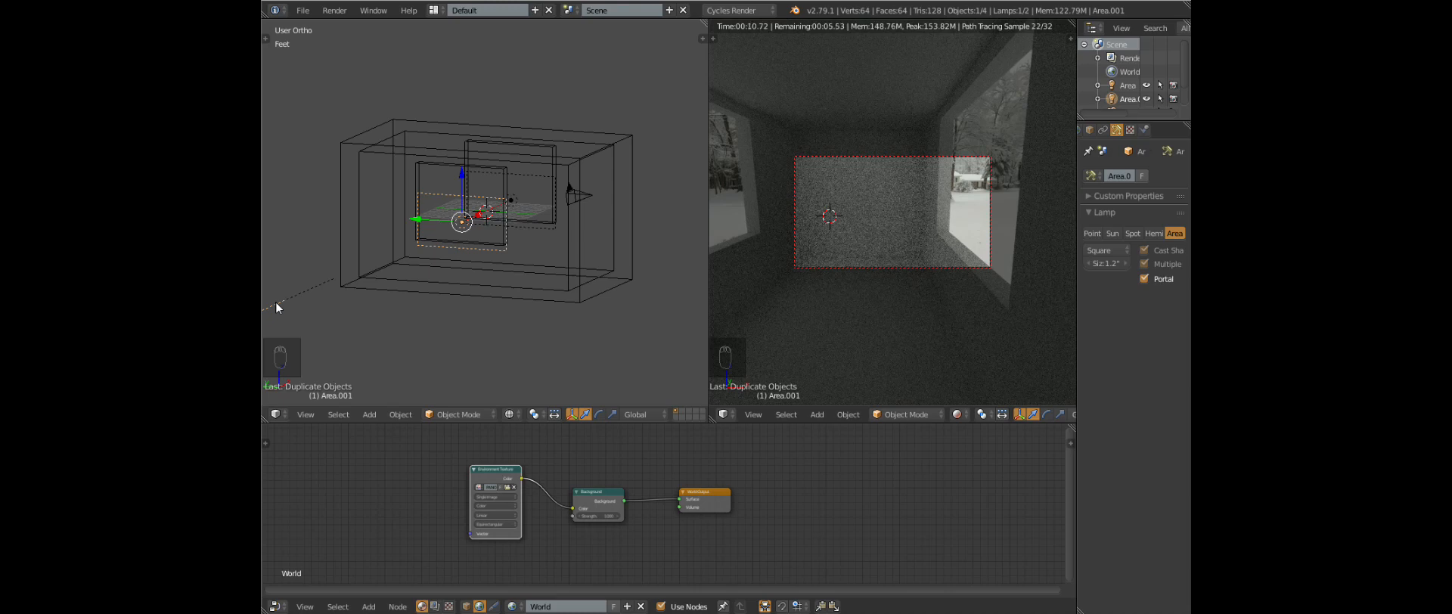
{"action": "key", "text": "r"}
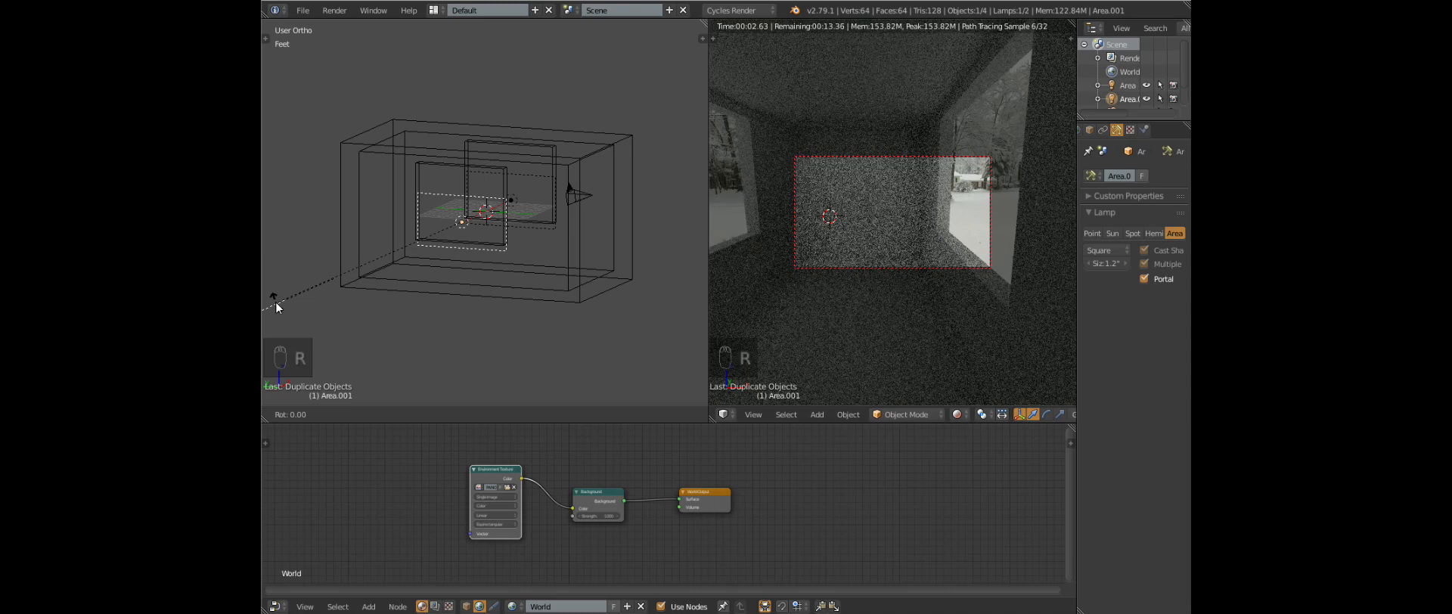
{"action": "right_click", "coordinate": [405, 260]}
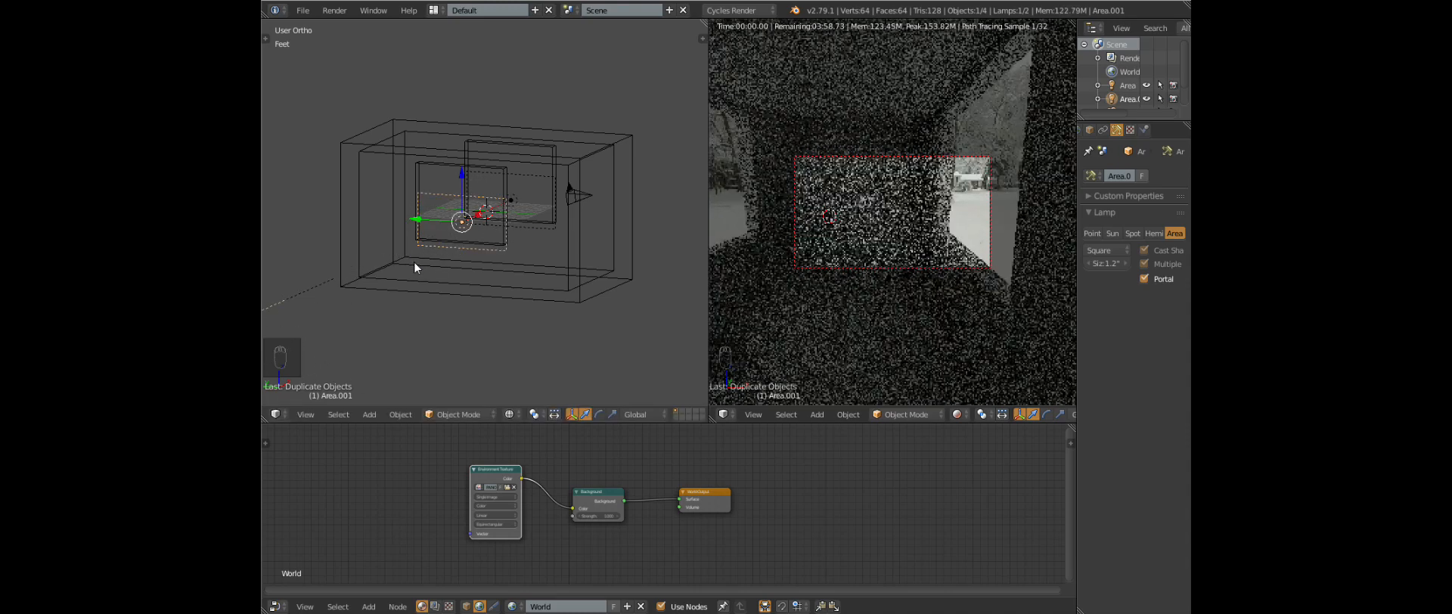
{"action": "key", "text": "x"}
{"action": "left_click", "coordinate": [401, 260]}
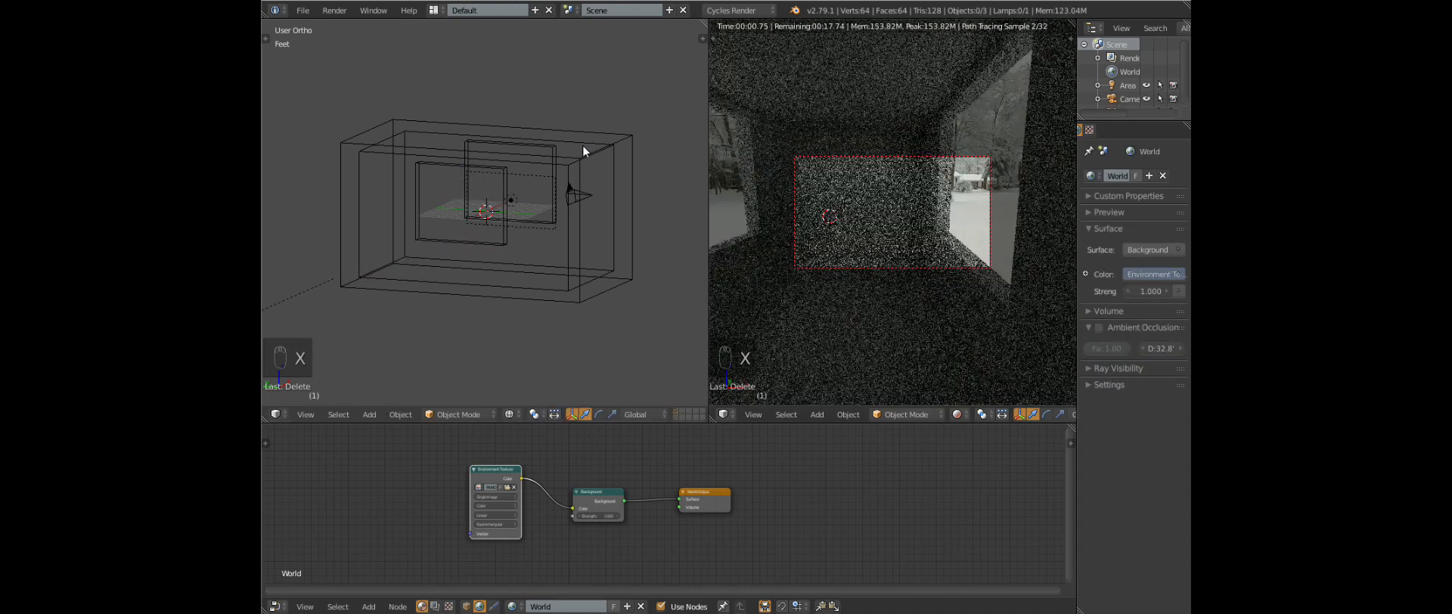
From the right-side view, select the portal lamp and raise it about 1.12' along global Z
{"action": "middle_click_drag", "start_coordinate": [534, 170], "coordinate": [352, 193]}
{"action": "left_click", "coordinate": [306, 414]}
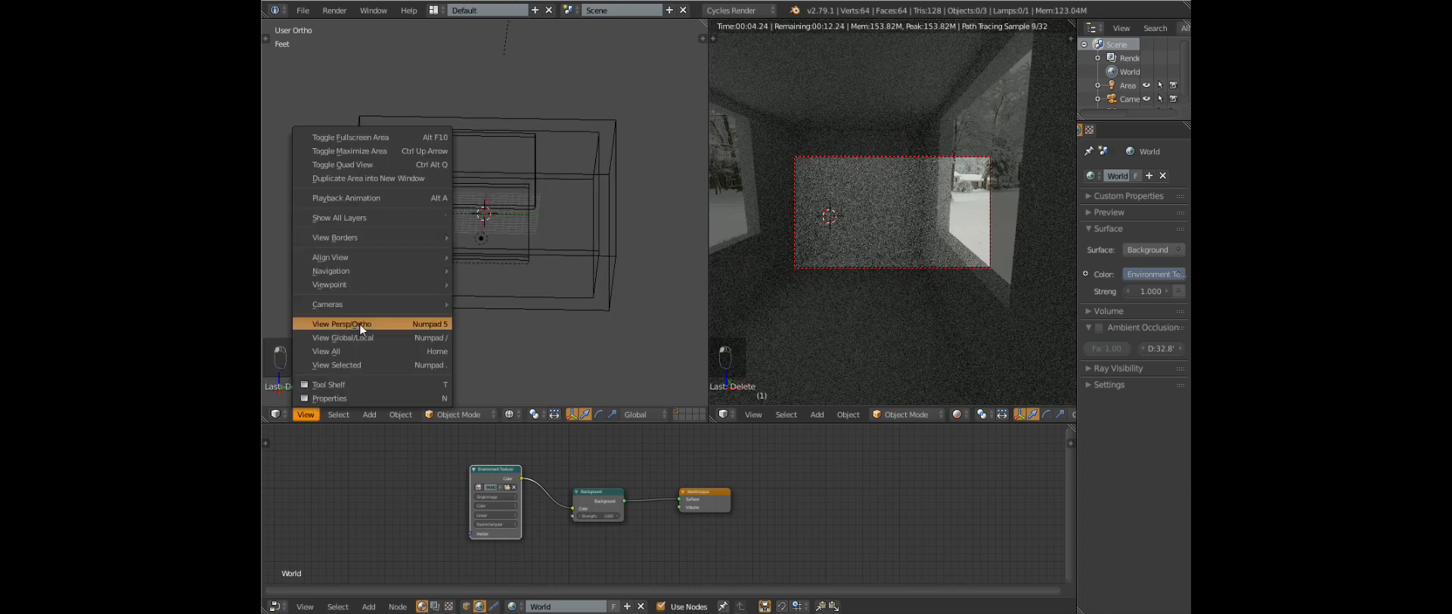
{"action": "mouse_move", "coordinate": [400, 285]}
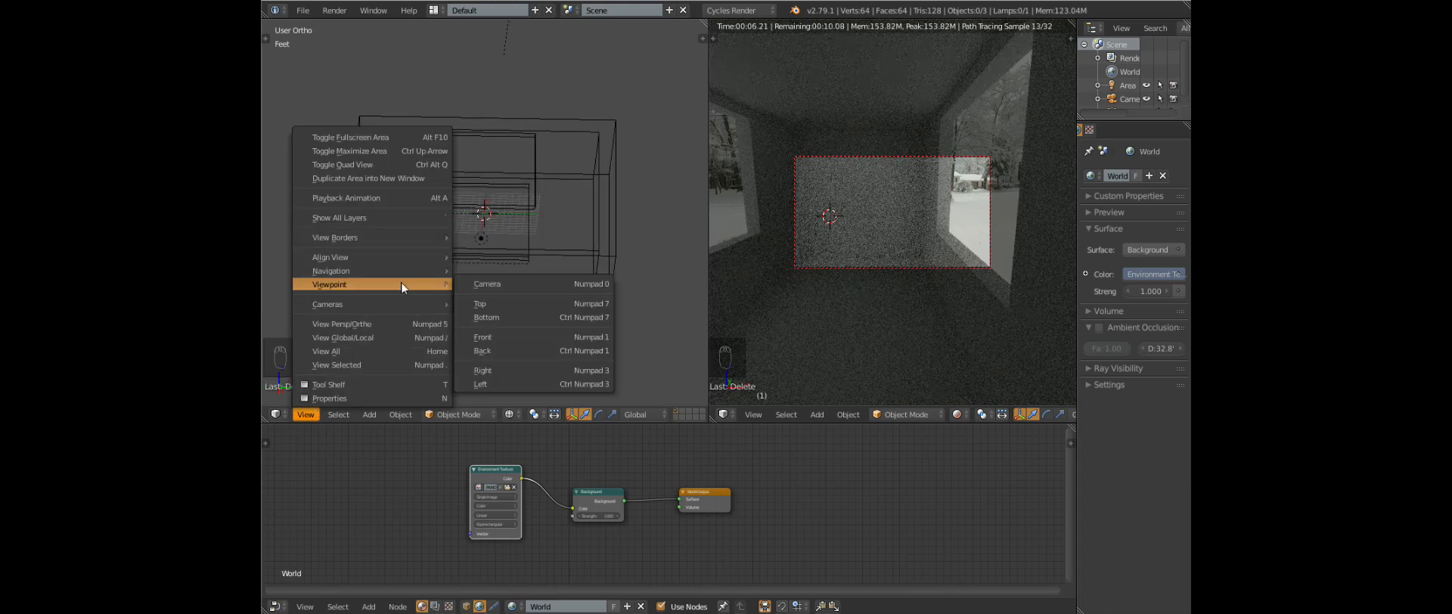
{"action": "left_click", "coordinate": [499, 372]}
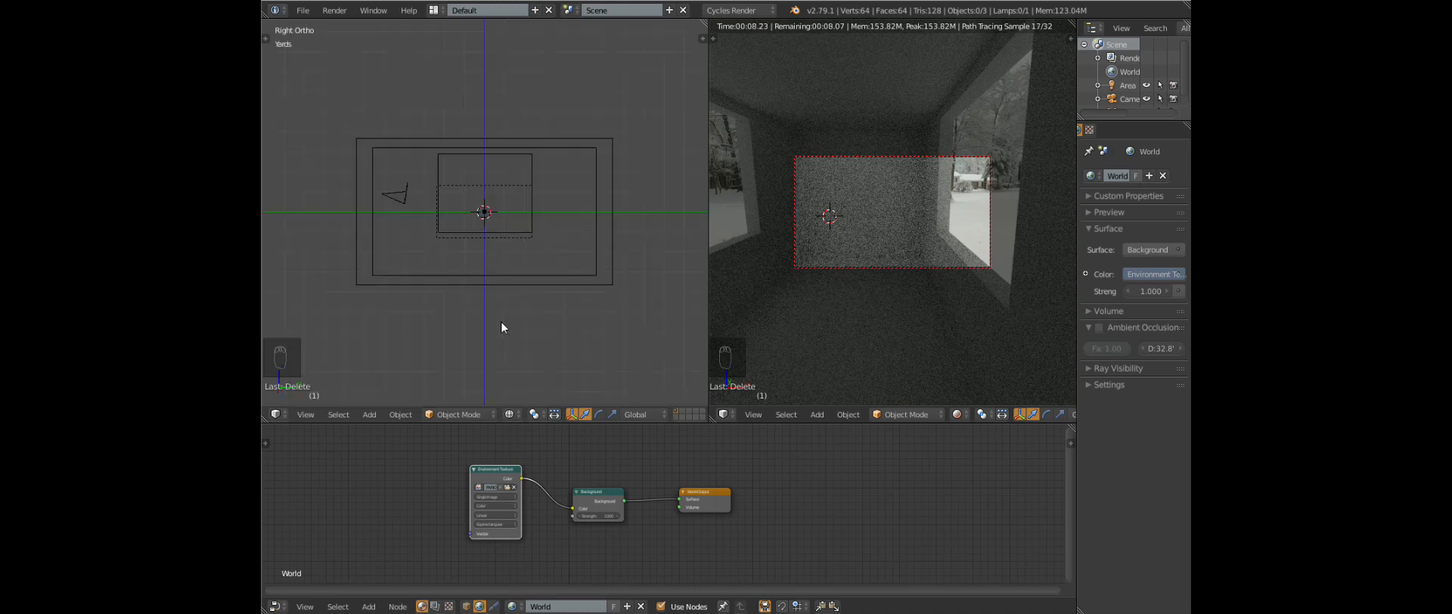
{"action": "right_click", "coordinate": [496, 195]}
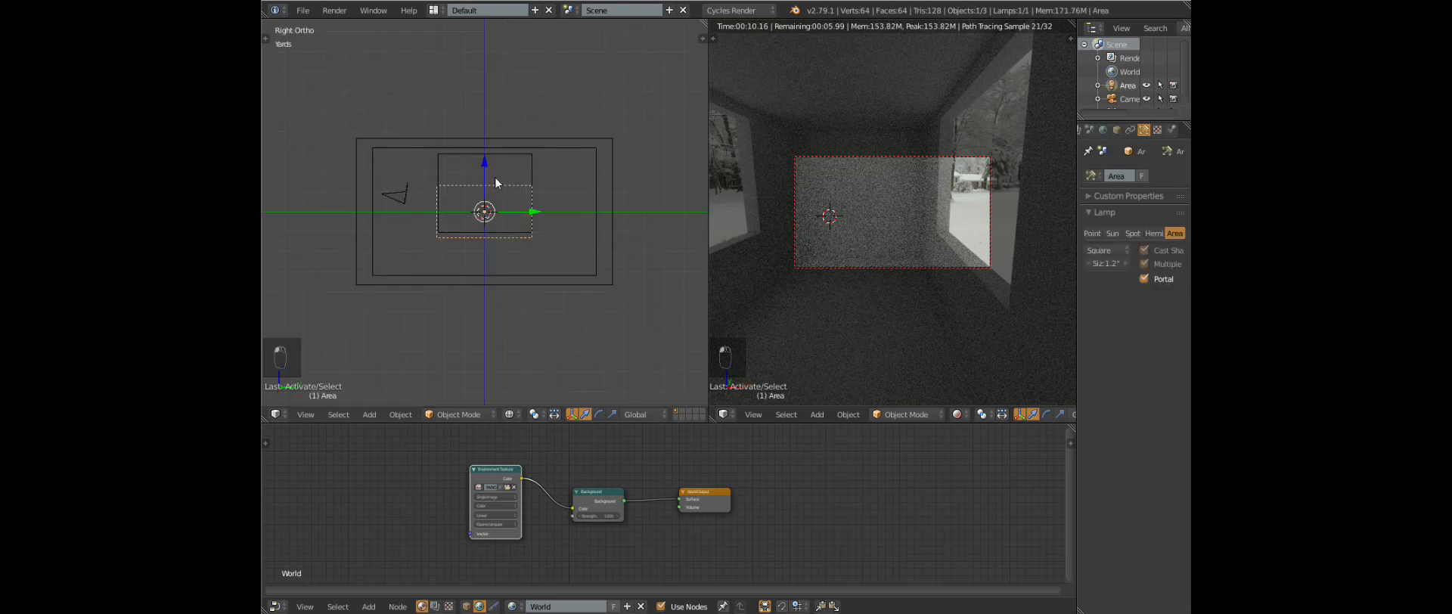
{"action": "key", "text": "g"}
{"action": "key", "text": "z"}
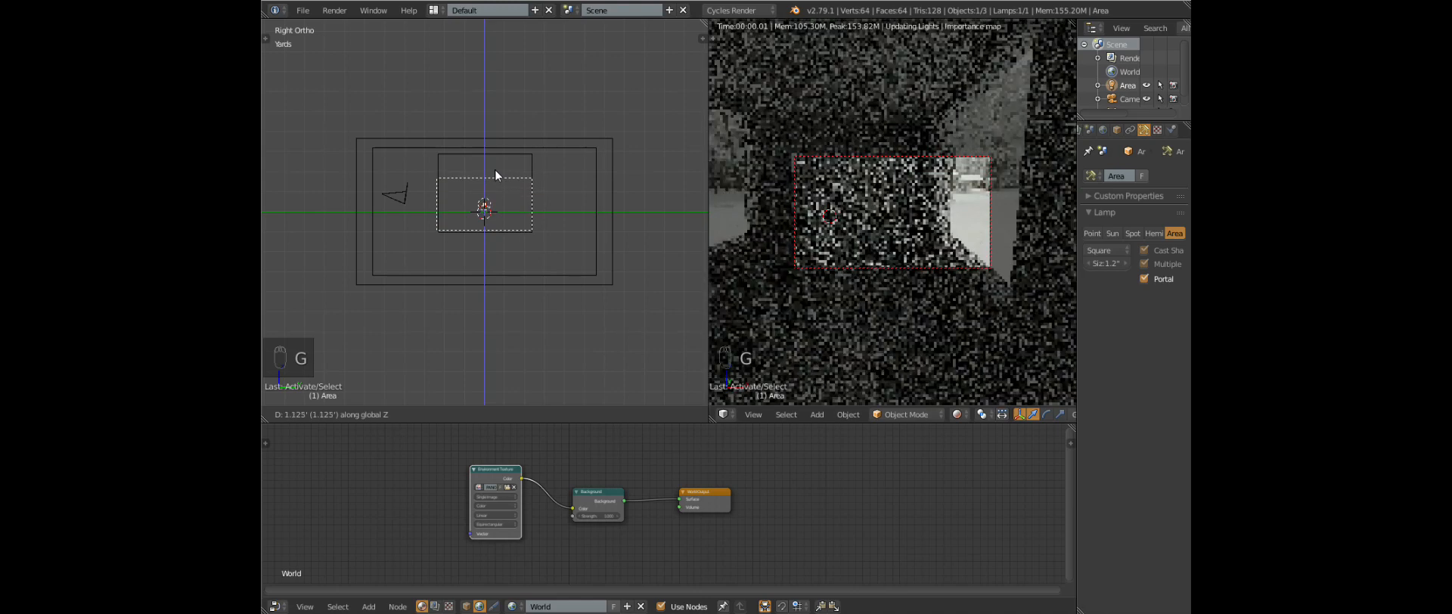
{"action": "left_click", "coordinate": [495, 171]}
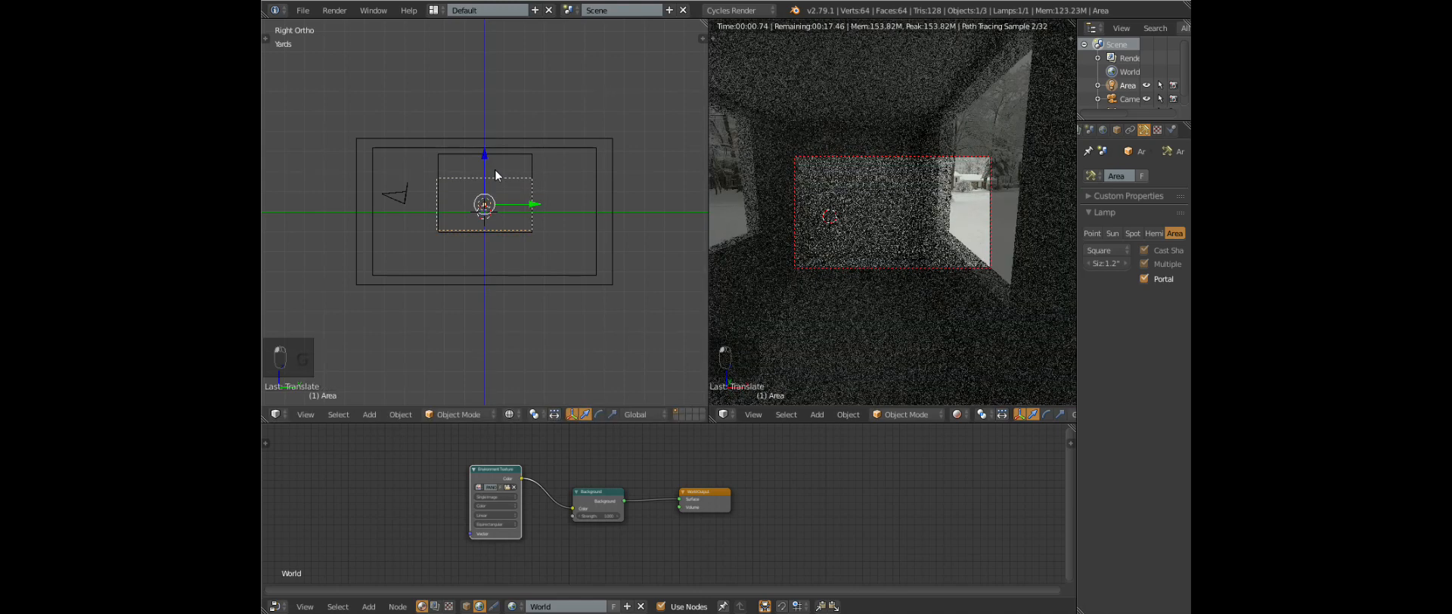
Scale the portal lamp up along global Z and raise it about 1.84' to line up with the window opening
{"action": "key", "text": "s"}
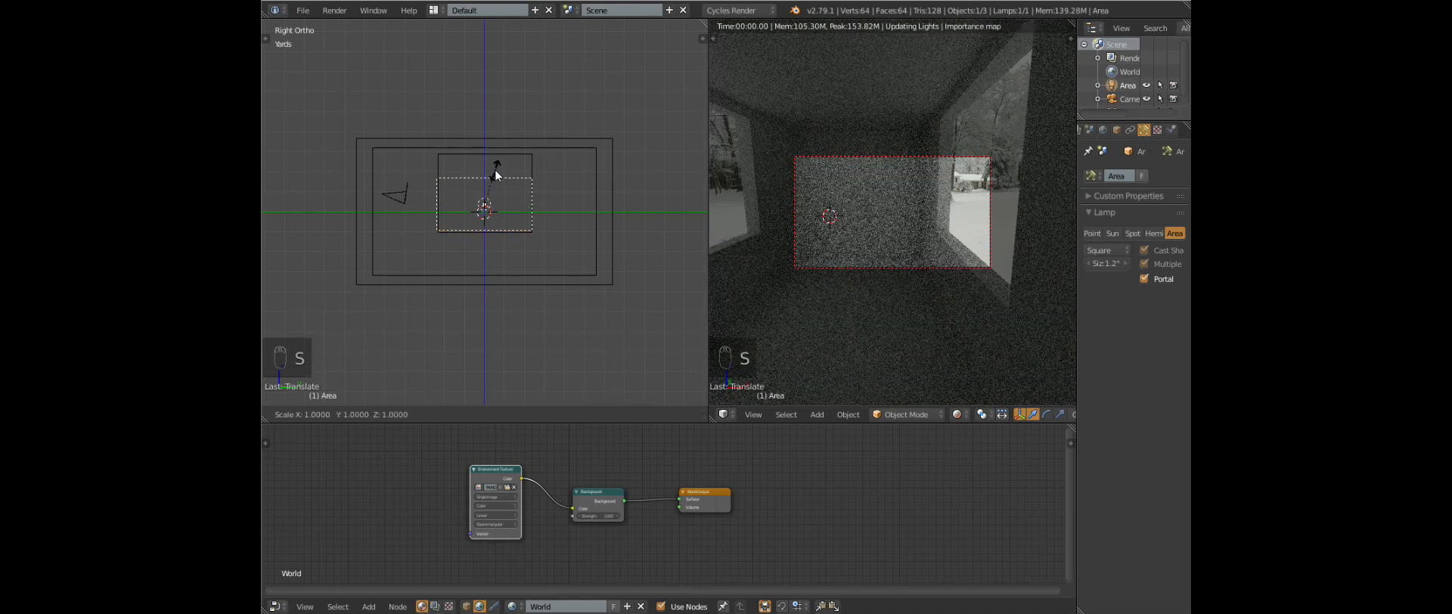
{"action": "key", "text": "z"}
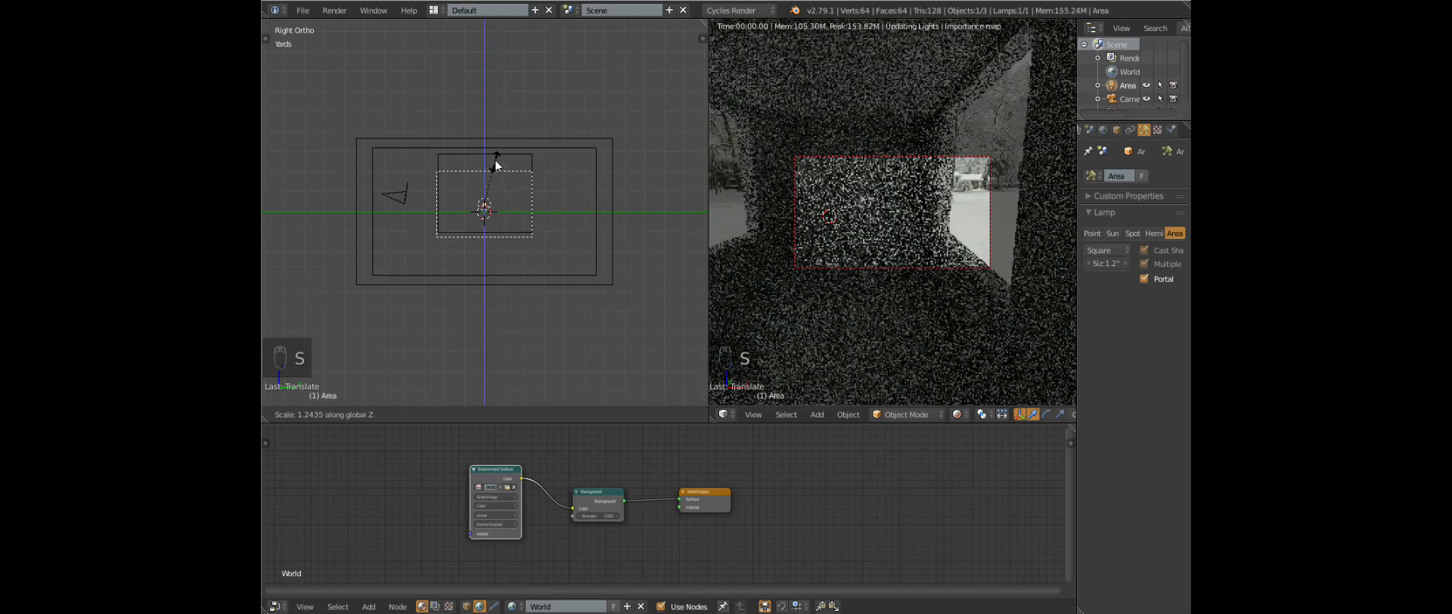
{"action": "left_click", "coordinate": [496, 156]}
{"action": "key", "text": "g"}
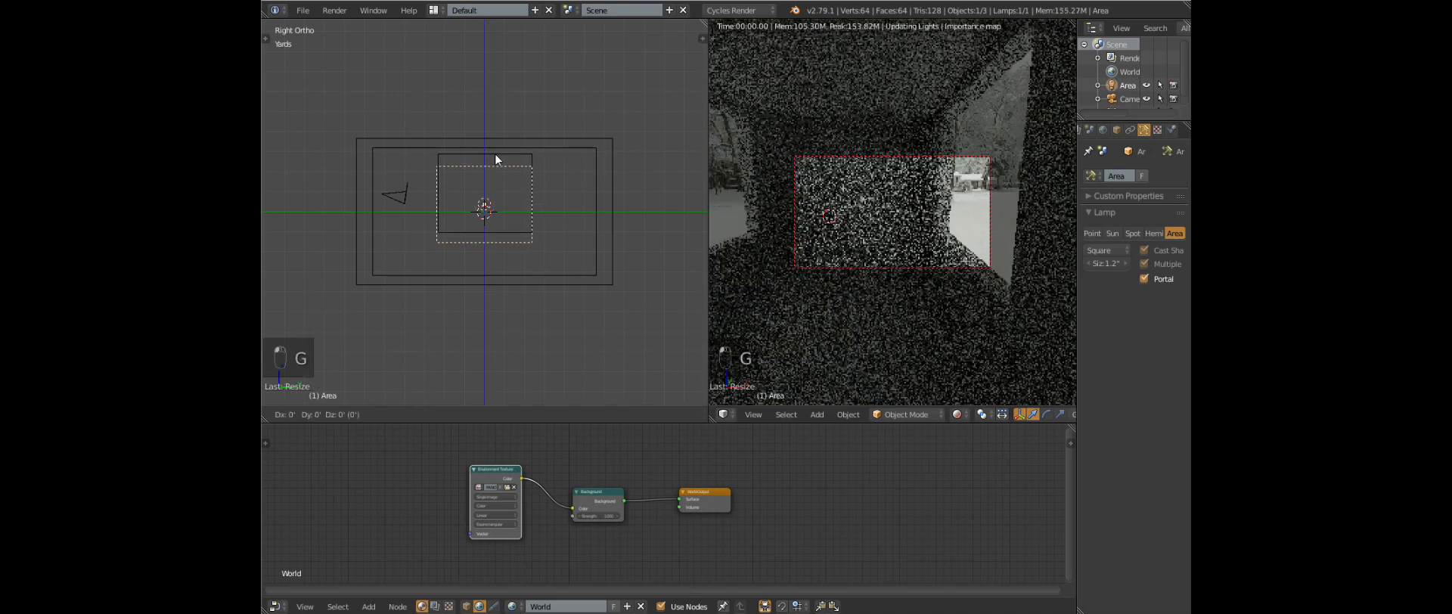
{"action": "key", "text": "z"}
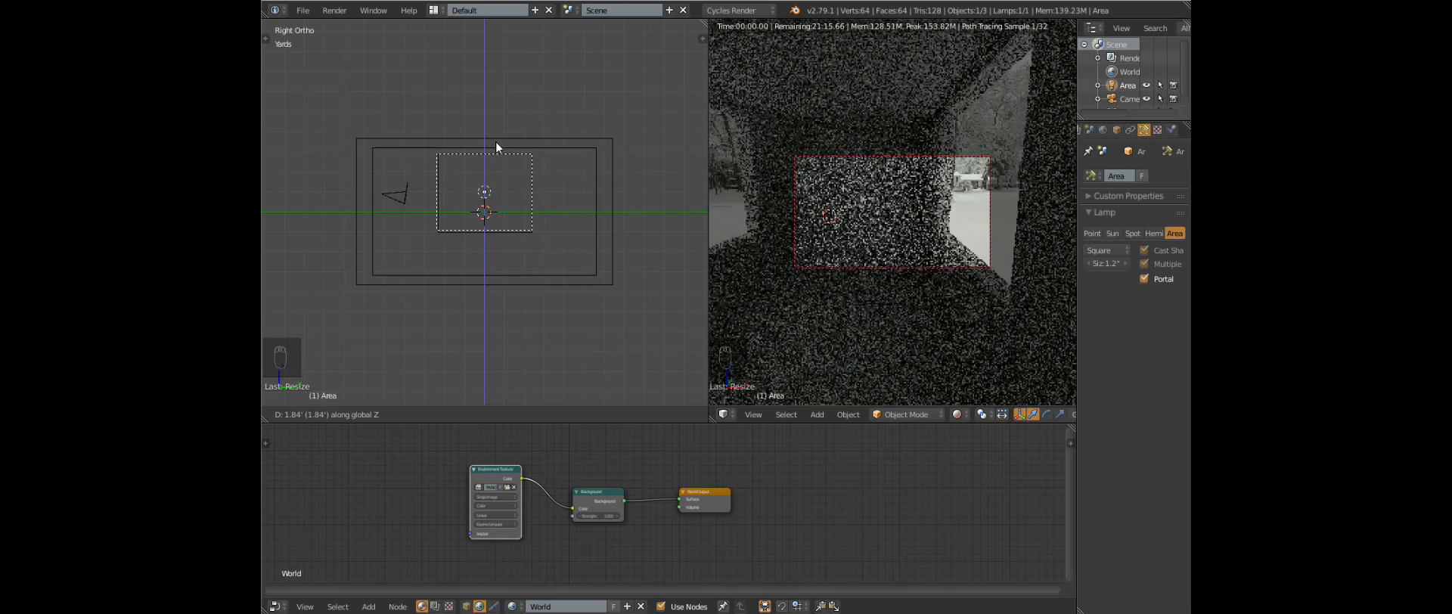
{"action": "left_click", "coordinate": [496, 147]}
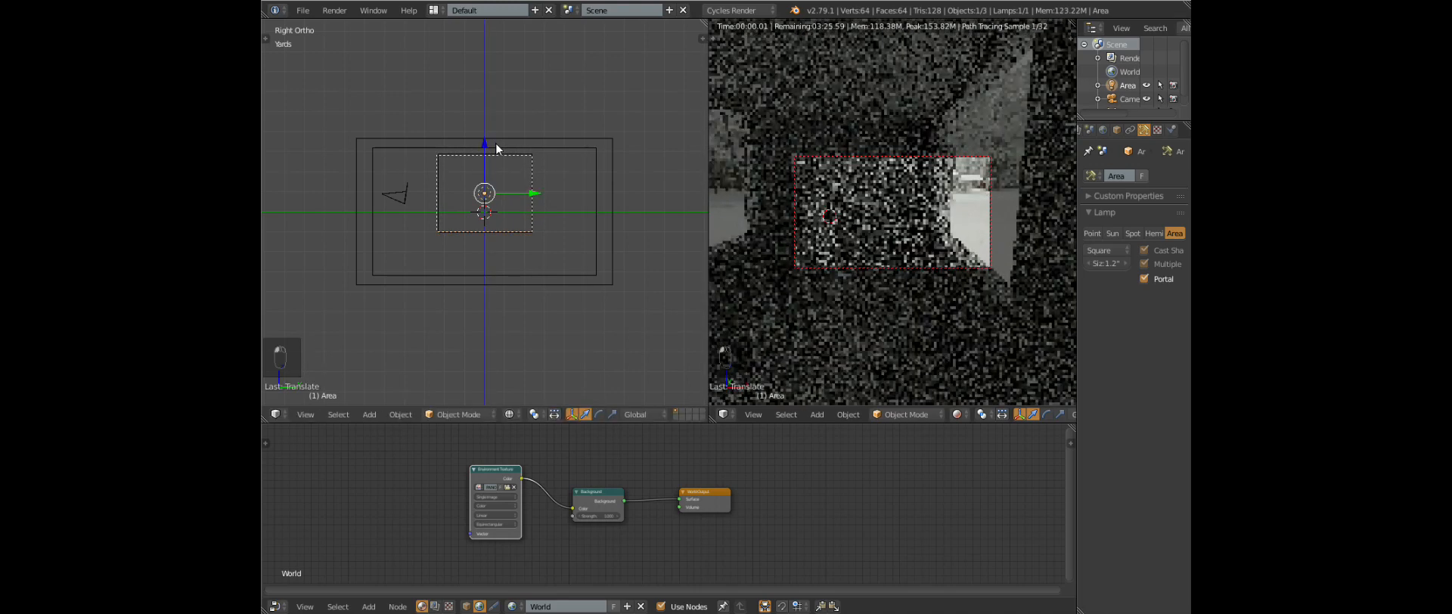
Fine-tune the portal lamp's height by scaling it slightly larger along global Z, covering the full window opening
{"action": "key", "text": "x"}
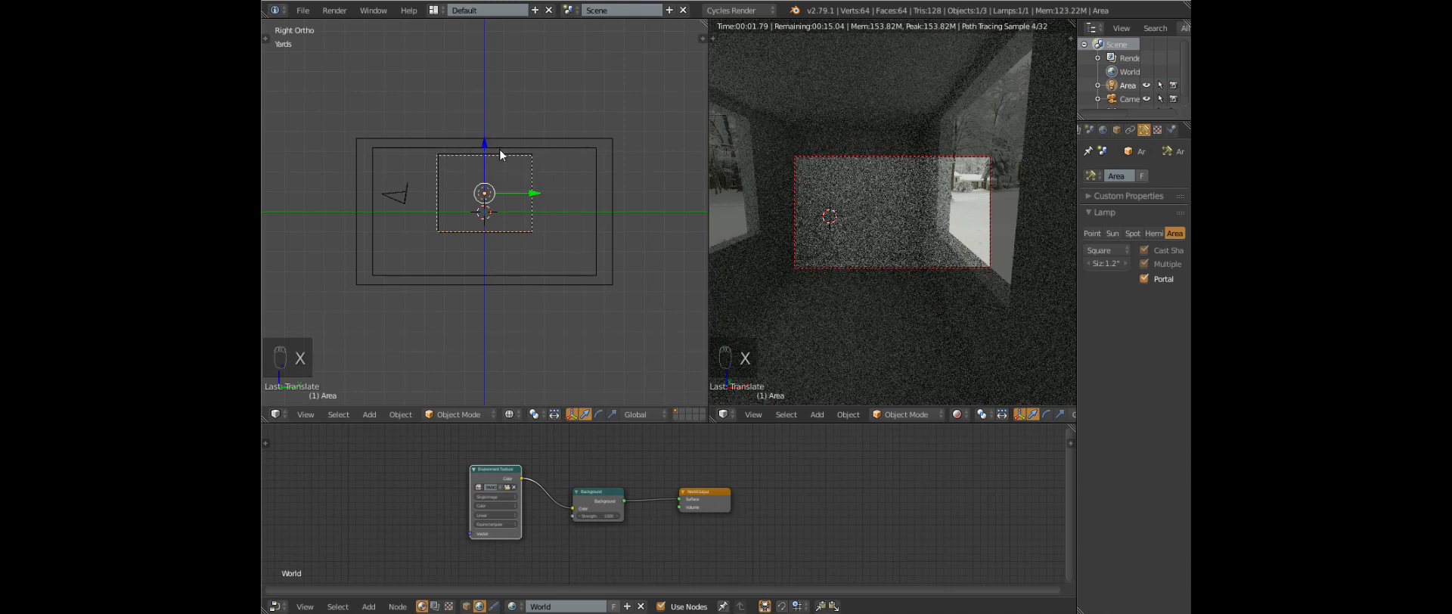
{"action": "key", "text": "z"}
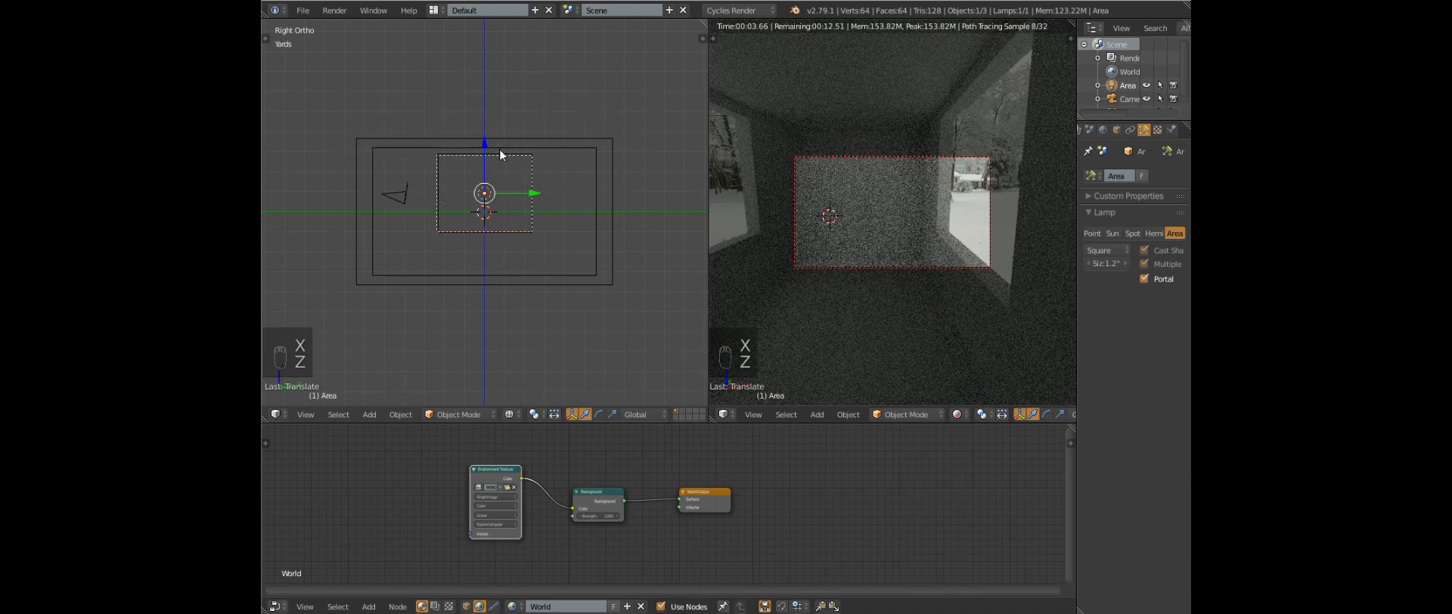
{"action": "key", "text": "s"}
{"action": "key", "text": "z"}
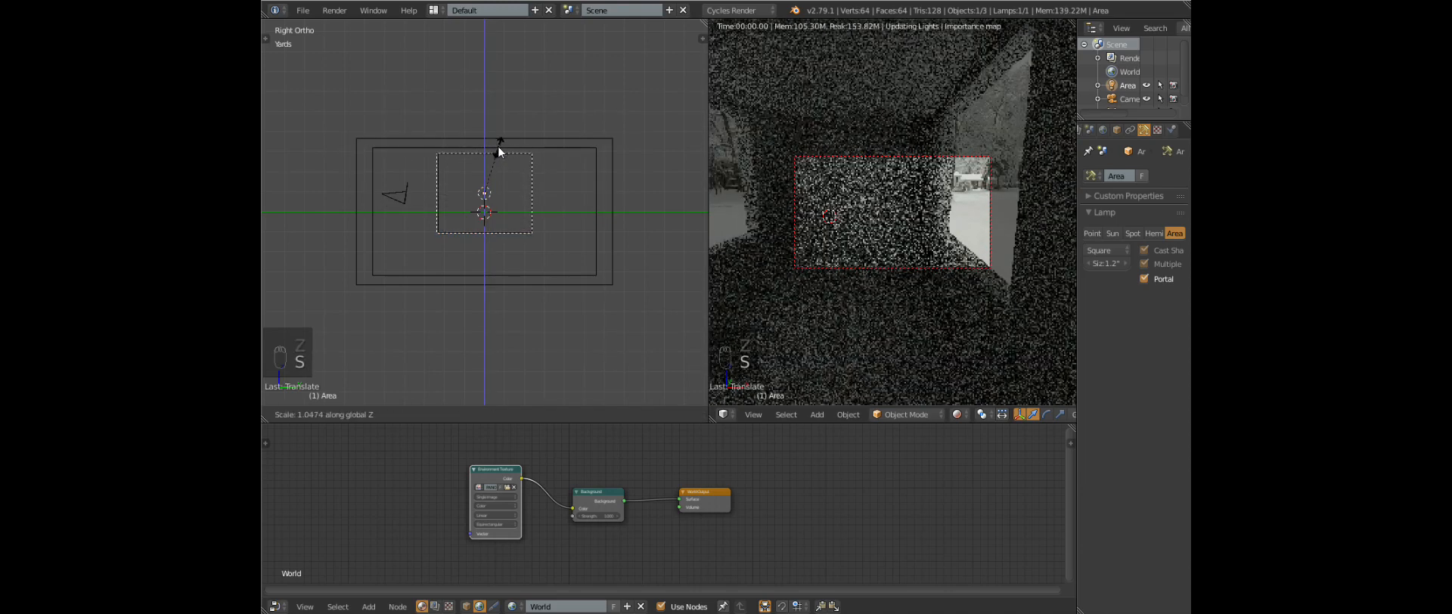
{"action": "left_click", "coordinate": [499, 151]}
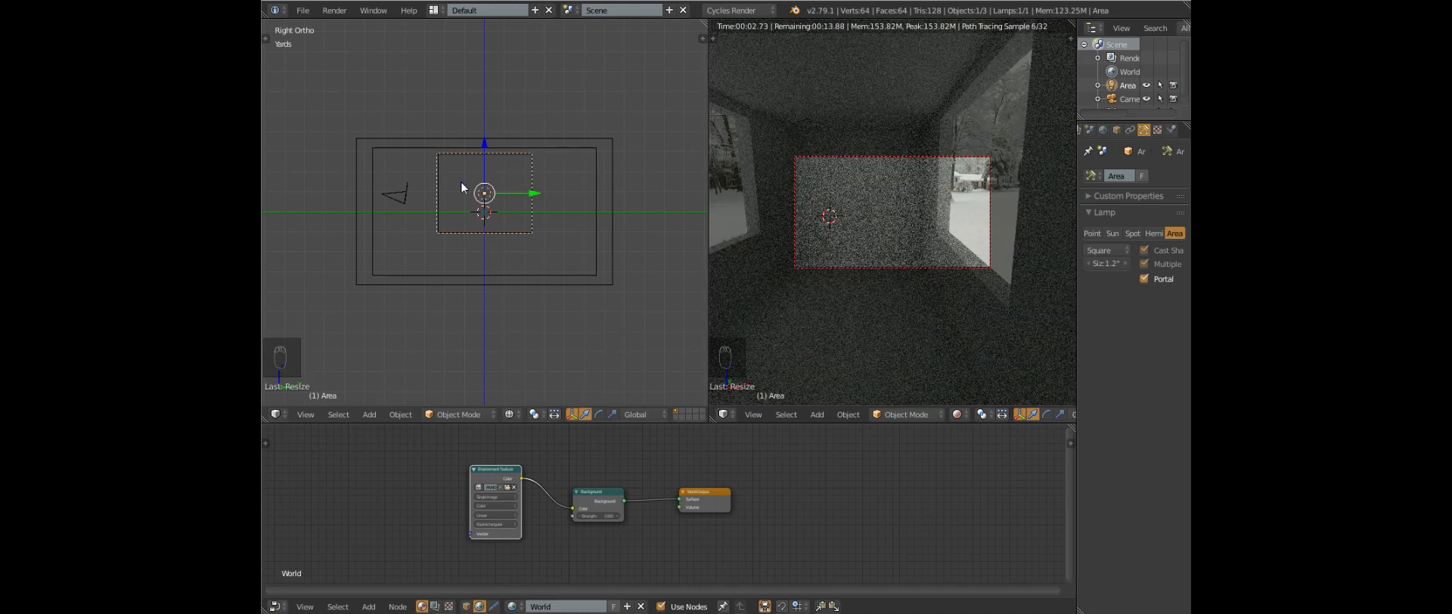
From the top view, duplicate the fitted portal lamp and move the copy along negative X into the opposite window opening
{"action": "left_click", "coordinate": [305, 414]}
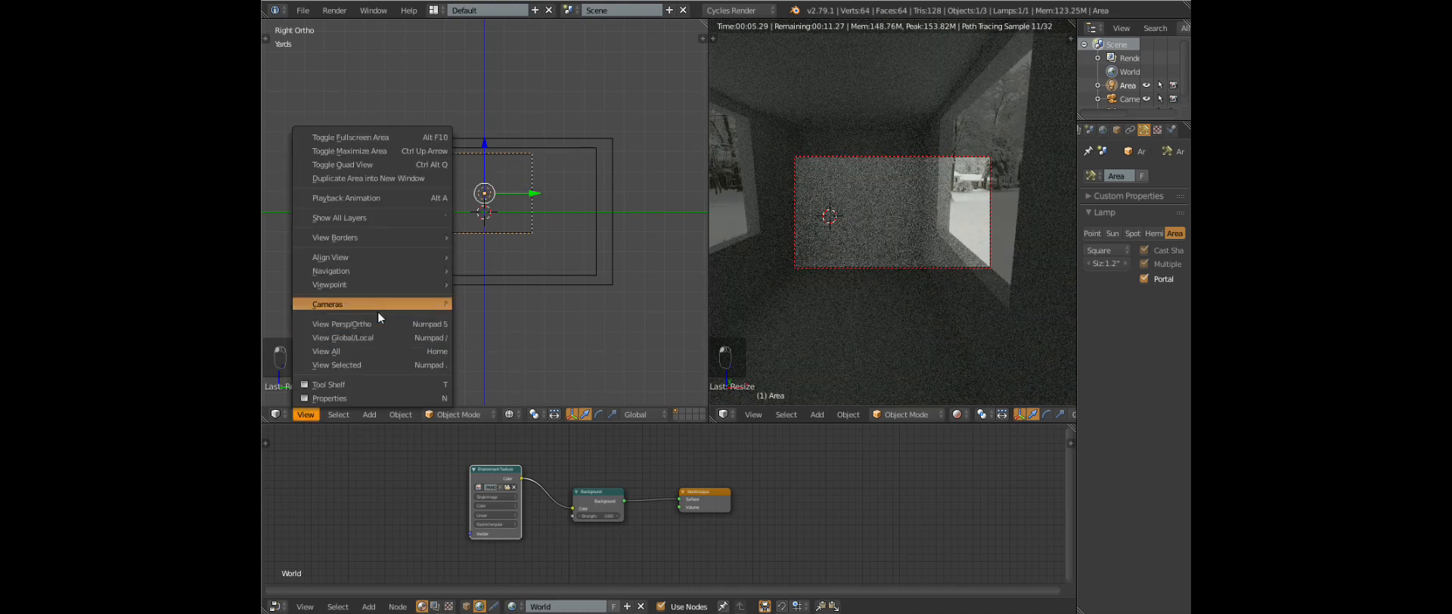
{"action": "mouse_move", "coordinate": [412, 286]}
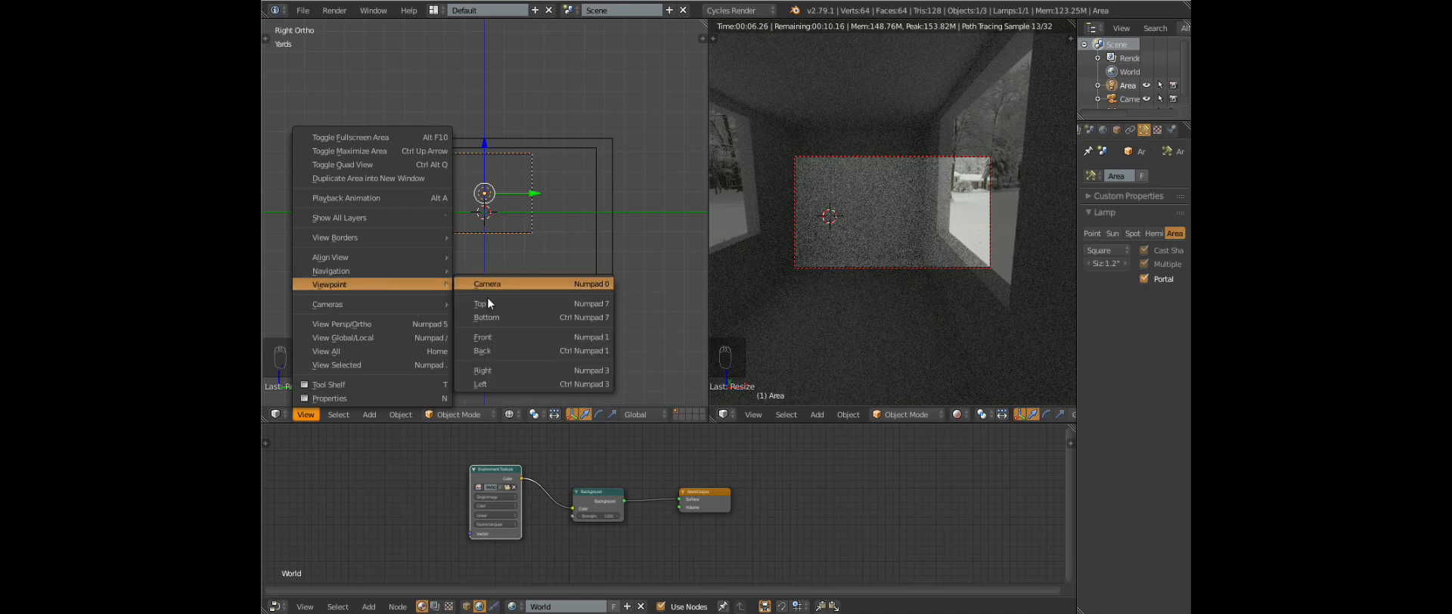
{"action": "left_click", "coordinate": [490, 299]}
{"action": "key", "text": "shift+d"}
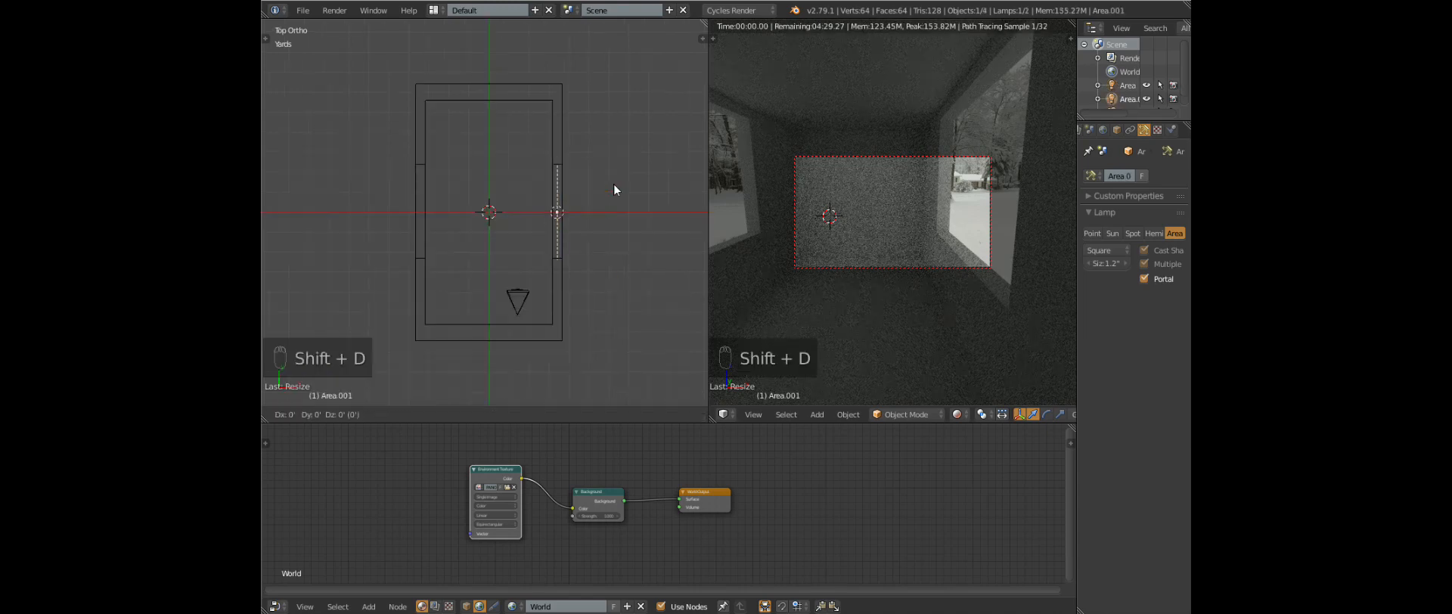
{"action": "key", "text": "x"}
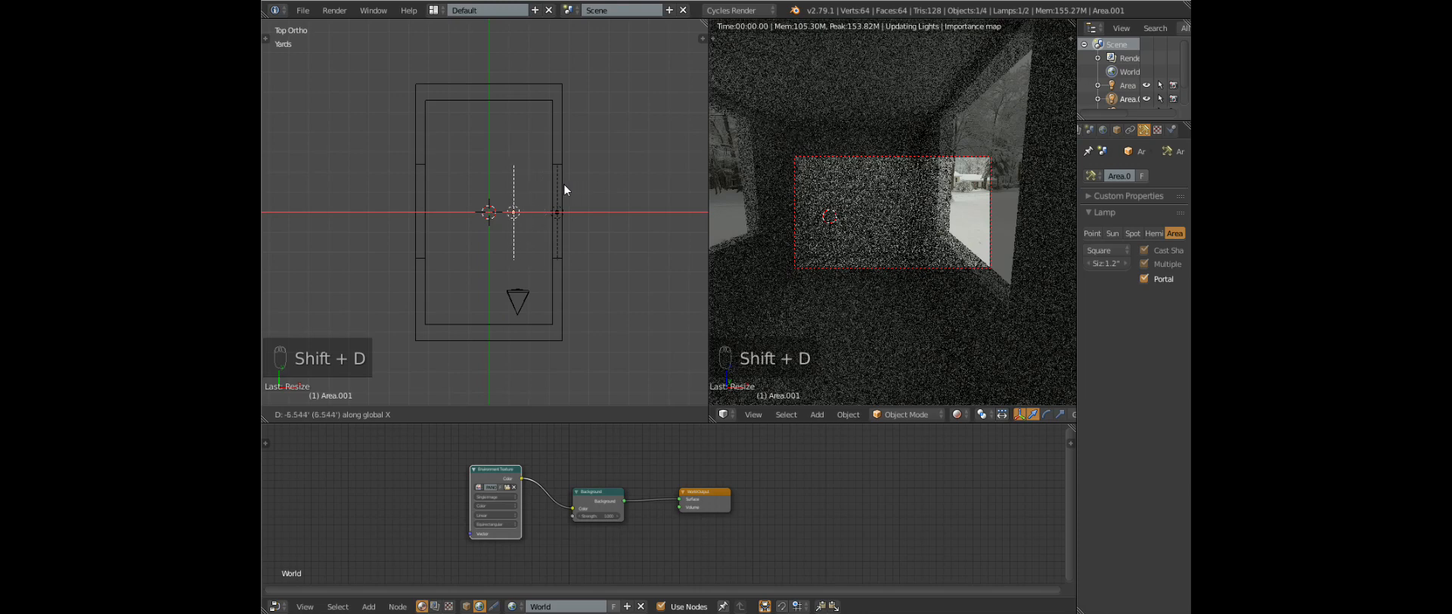
{"action": "left_click", "coordinate": [476, 184]}
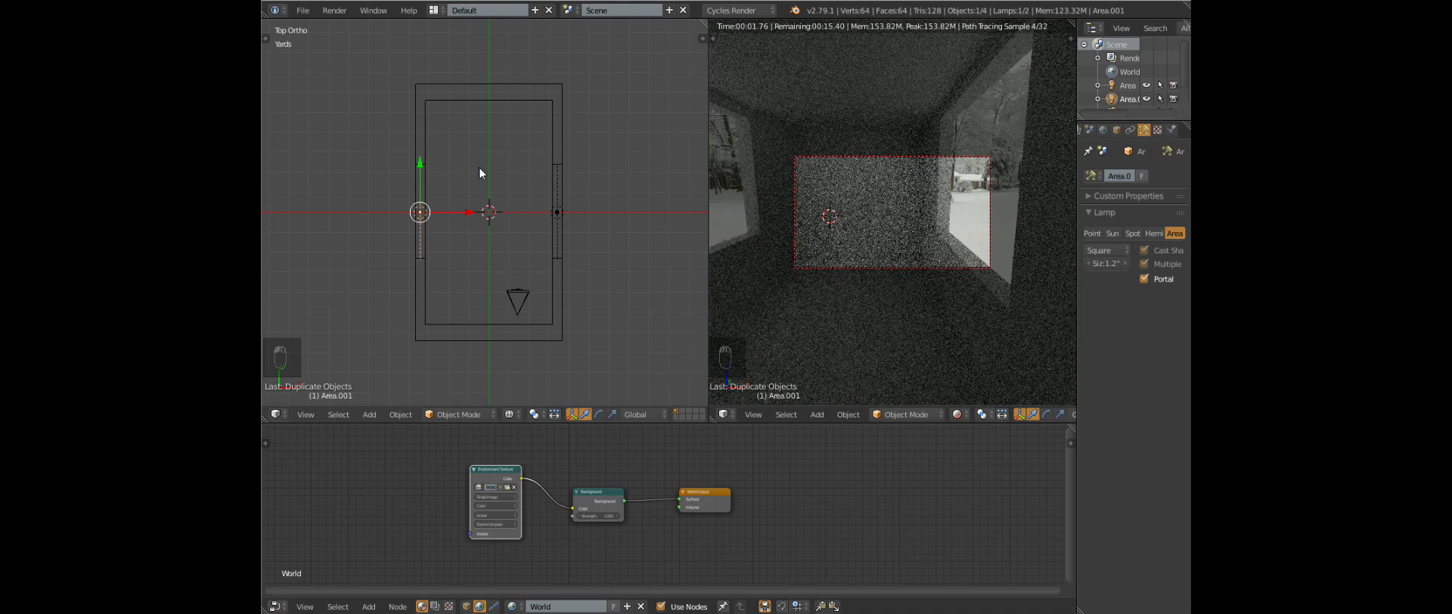
Rotate the duplicated portal lamp 180° about global Z
{"action": "key", "text": "r"}
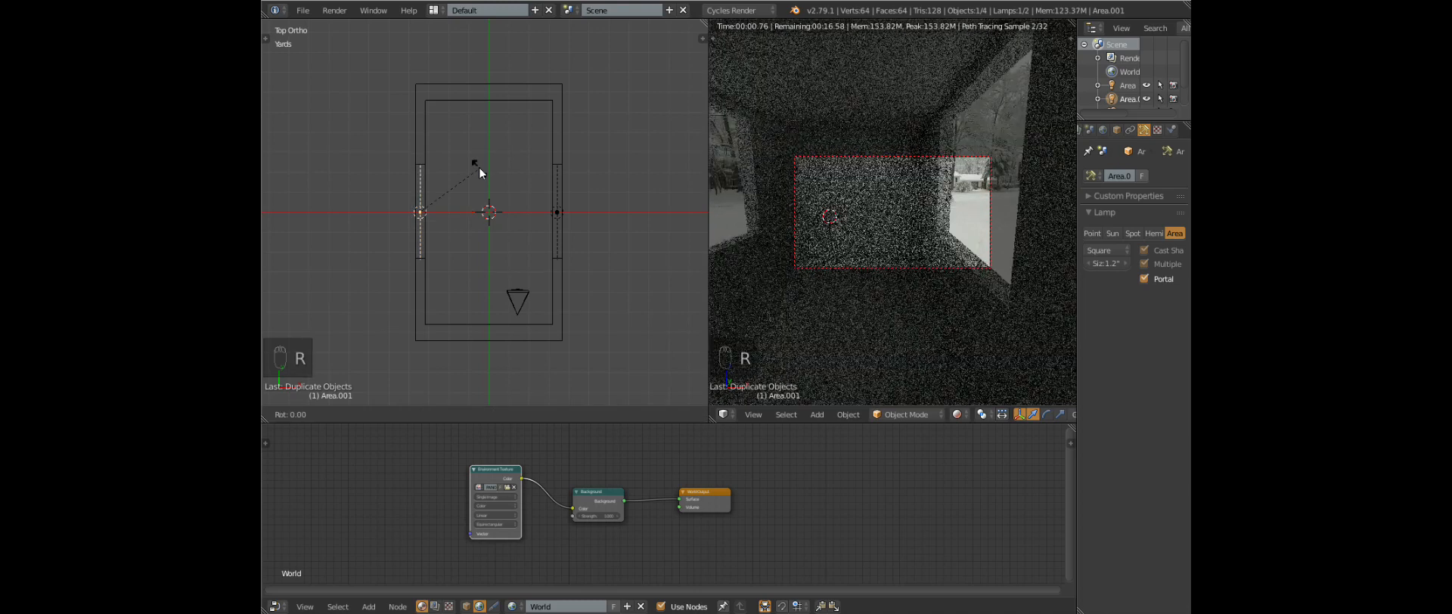
{"action": "key", "text": "z"}
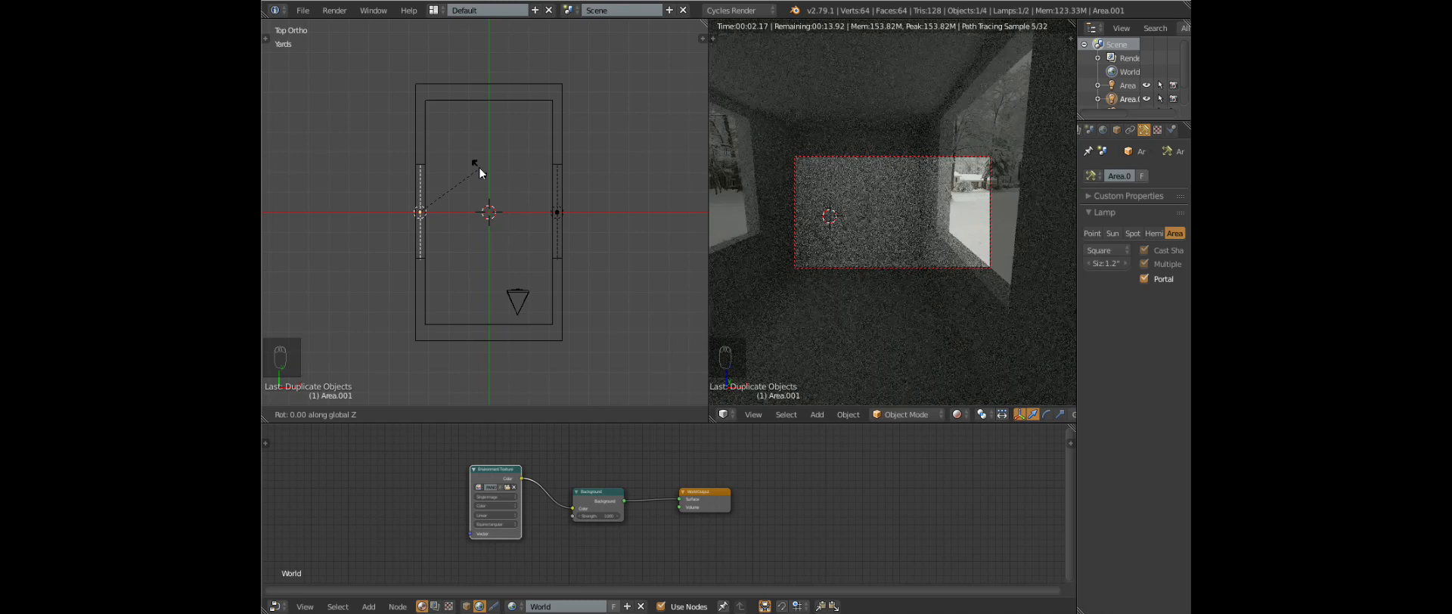
{"action": "type", "text": "180"}
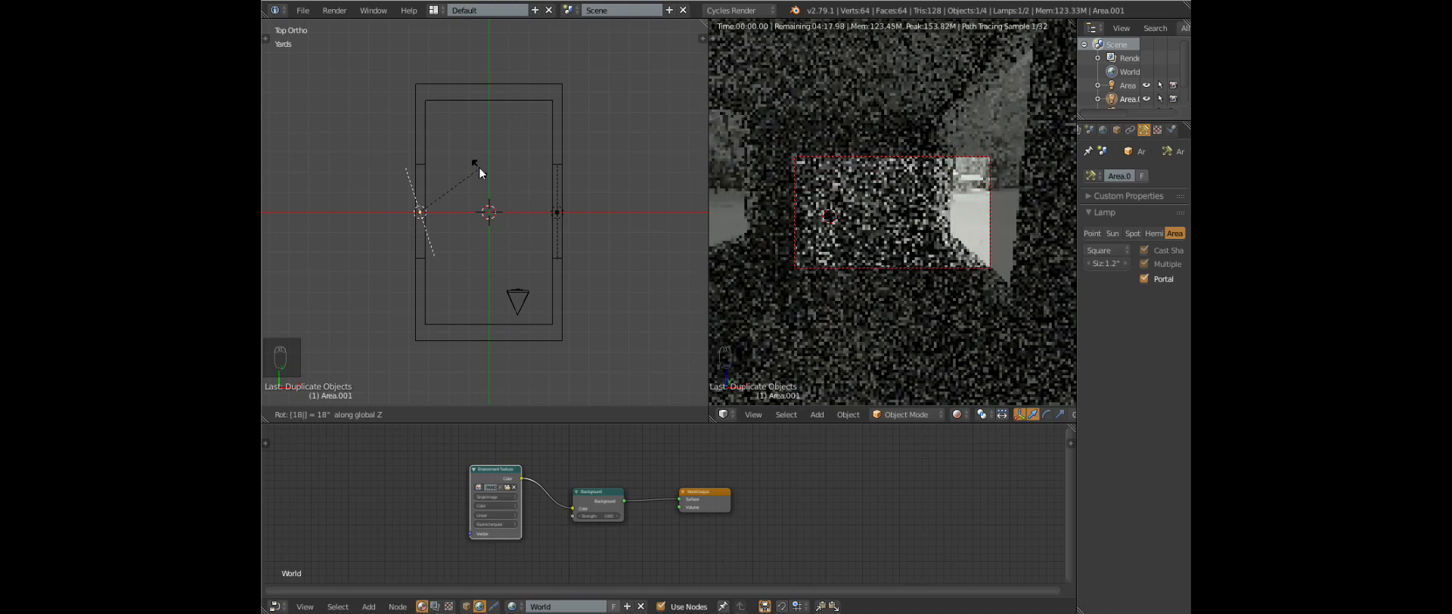
{"action": "key", "text": "Return"}
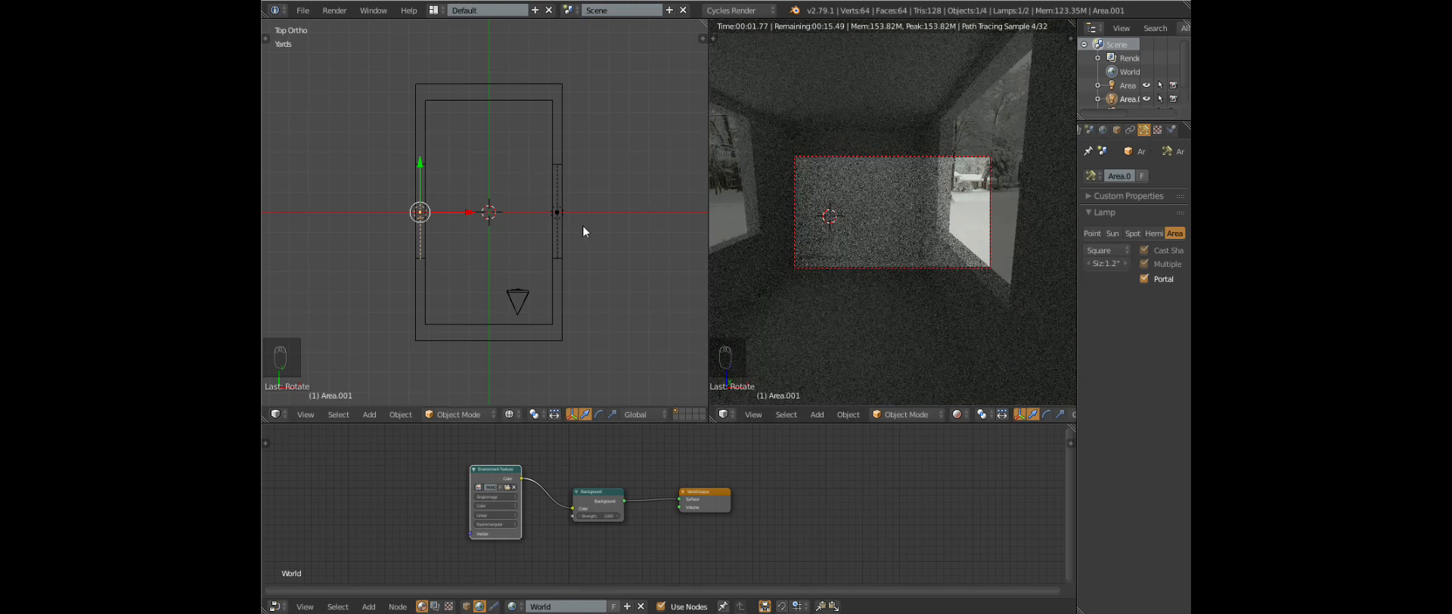
Inspect both window portals from several angles, selecting the original portal lamp to check its placement
{"action": "middle_click_drag", "start_coordinate": [582, 225], "coordinate": [584, 110]}
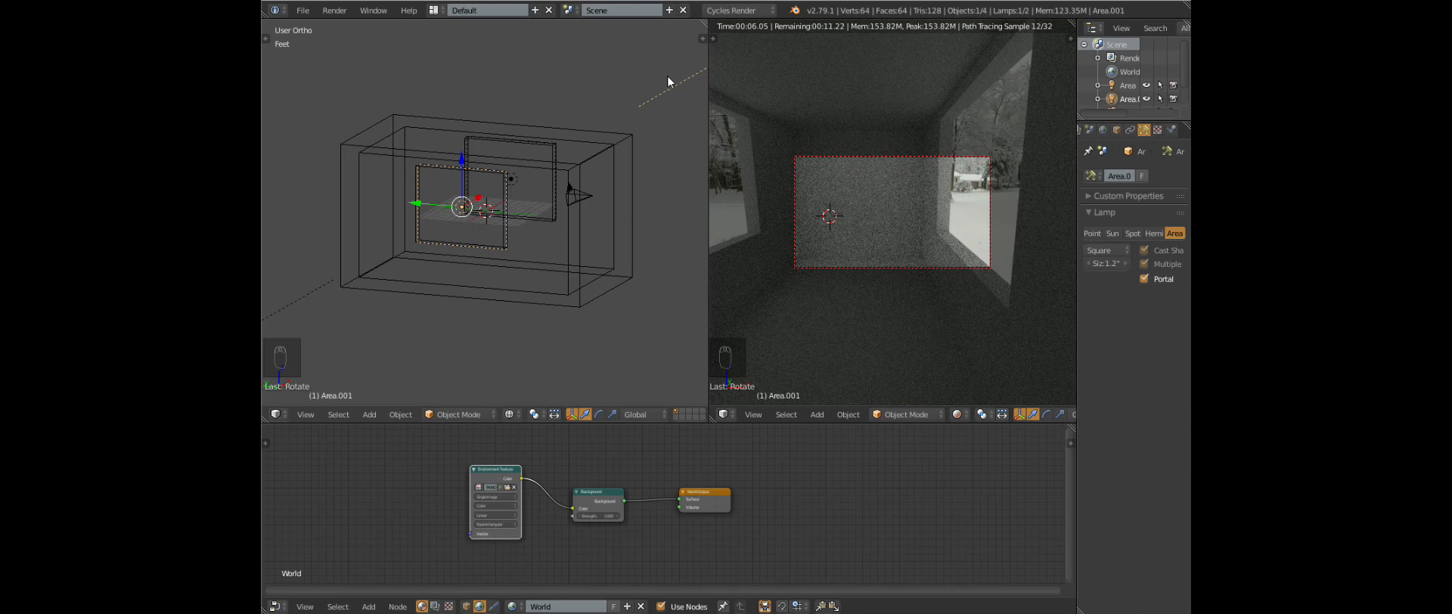
{"action": "middle_click_drag", "start_coordinate": [366, 124], "coordinate": [346, 85]}
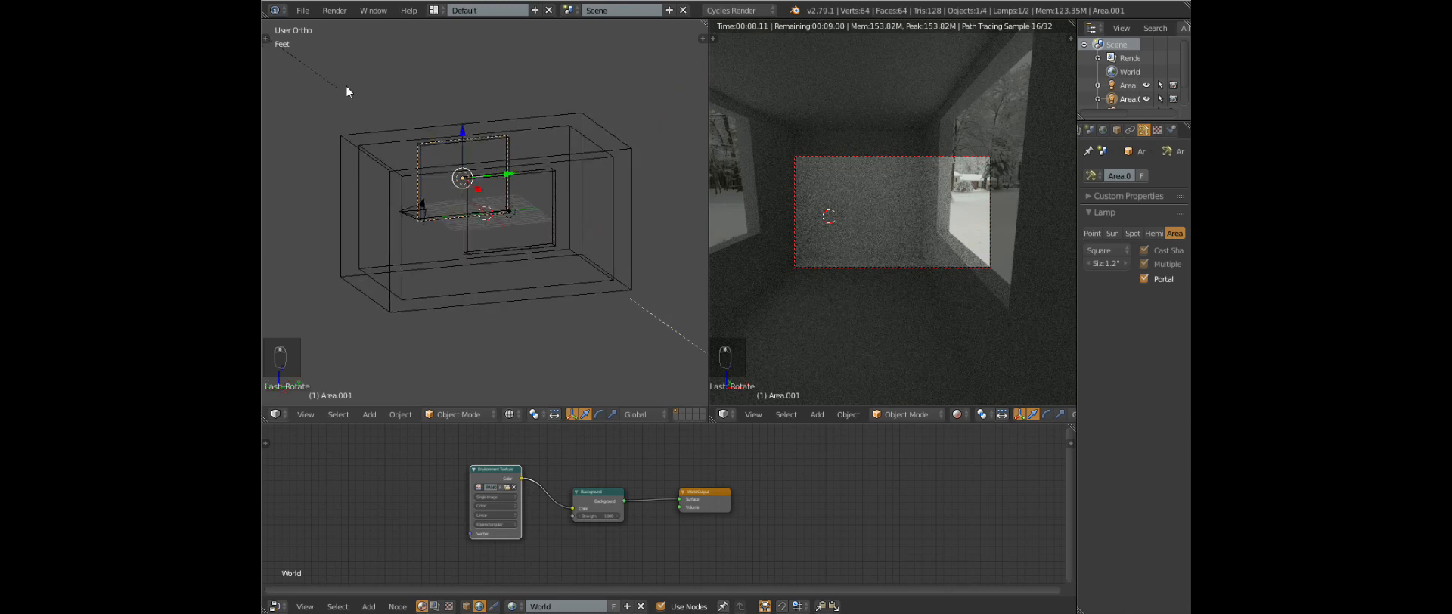
{"action": "right_click", "coordinate": [529, 238]}
{"action": "right_click", "coordinate": [528, 226]}
{"action": "right_click", "coordinate": [553, 224]}
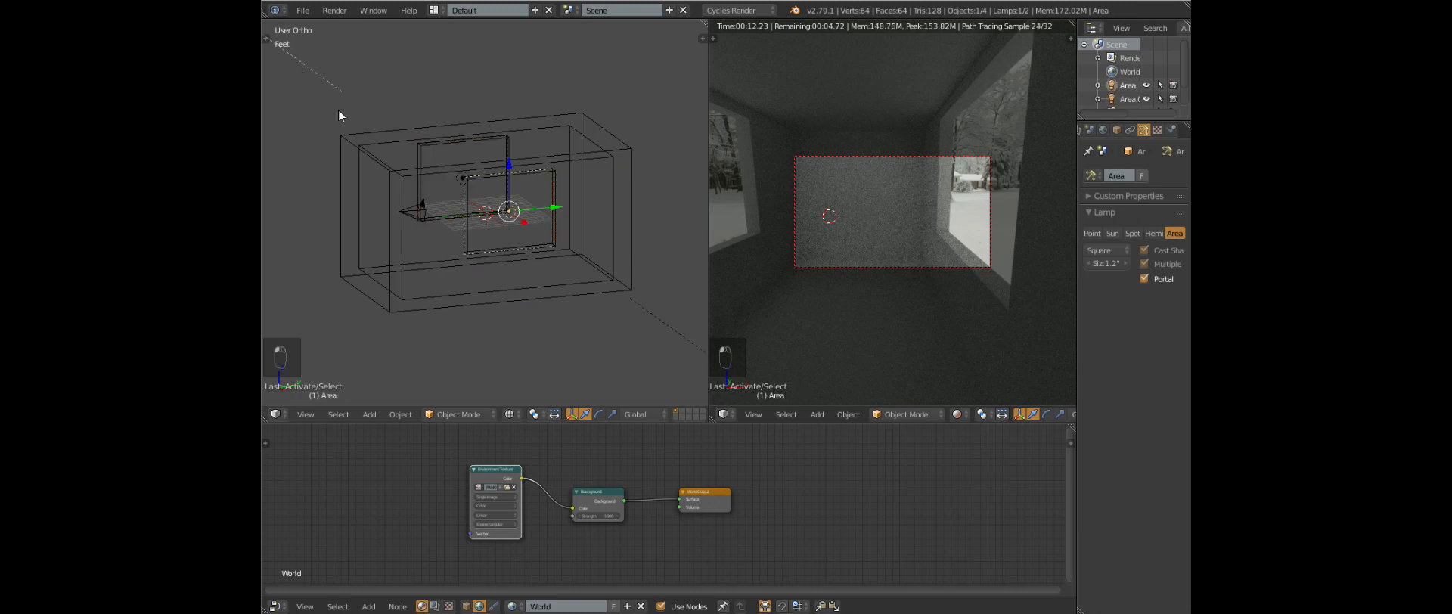
{"action": "middle_click_drag", "start_coordinate": [378, 140], "coordinate": [484, 166]}
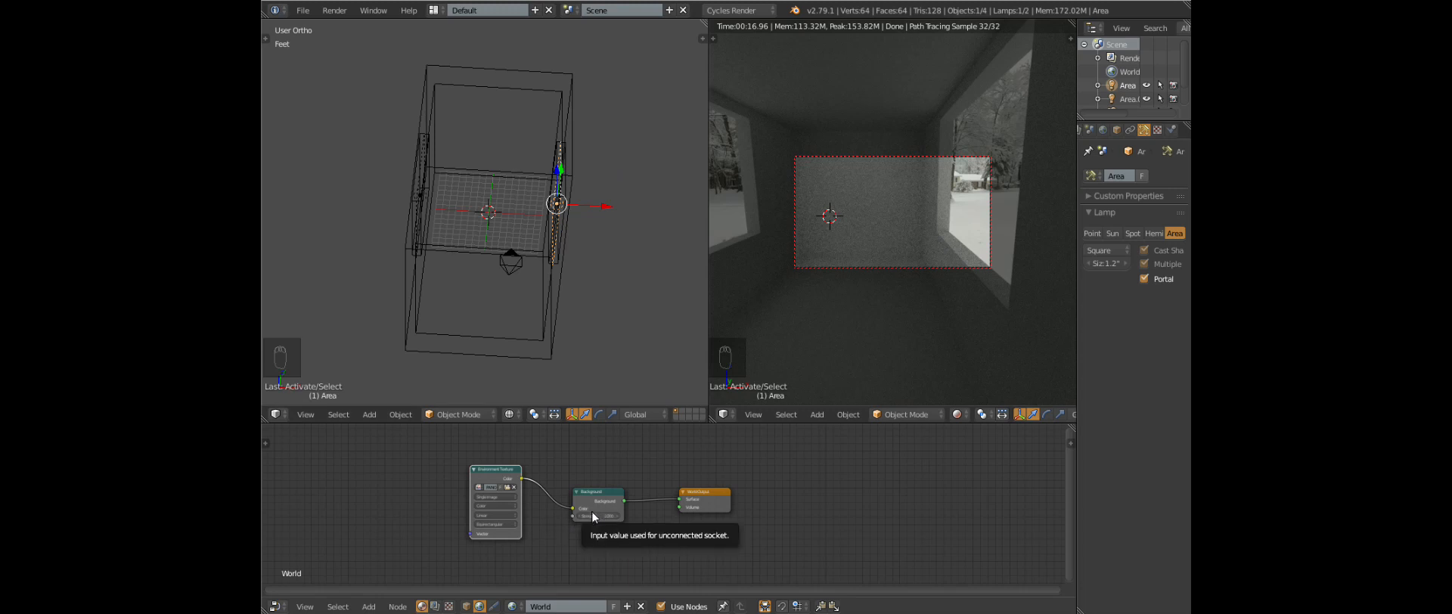
Set the Background node's Strength to 2.5 in the world node tree
{"action": "scroll", "coordinate": [589, 529], "scroll_direction": "up", "scroll_amount": 5}
{"action": "middle_click_drag", "start_coordinate": [605, 537], "coordinate": [711, 509]}
{"action": "left_click_drag", "start_coordinate": [612, 505], "coordinate": [643, 507]}
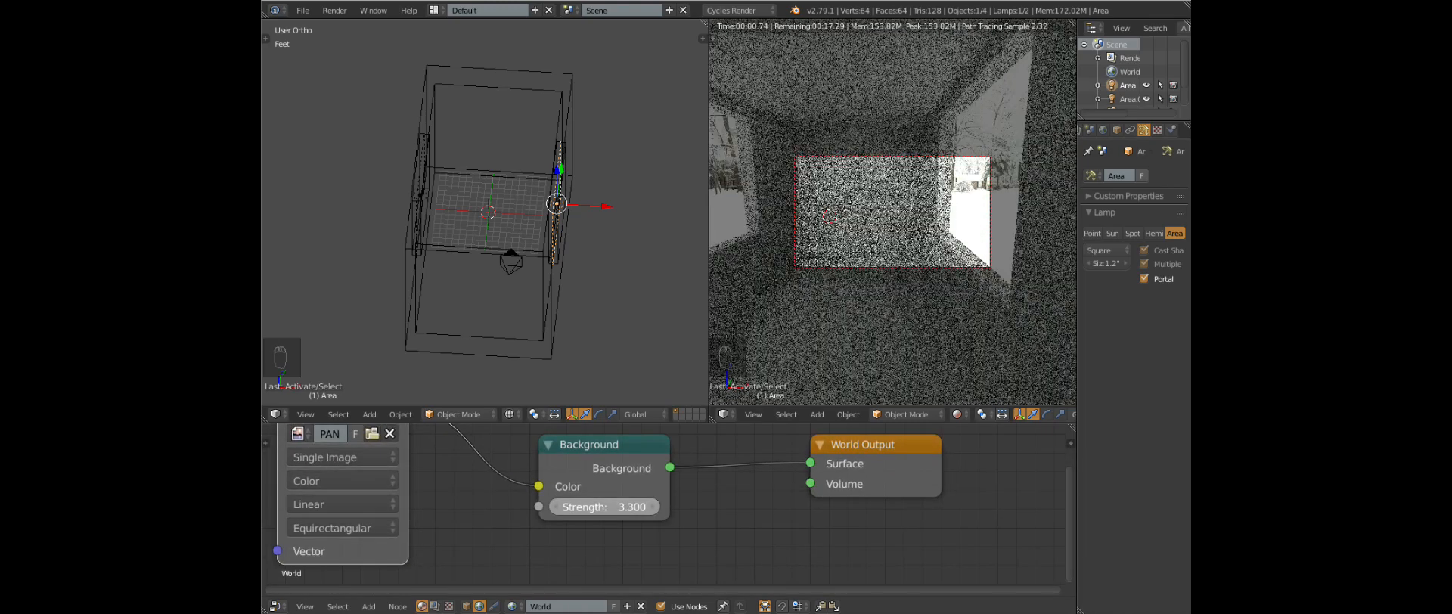
{"action": "left_click", "coordinate": [610, 505]}
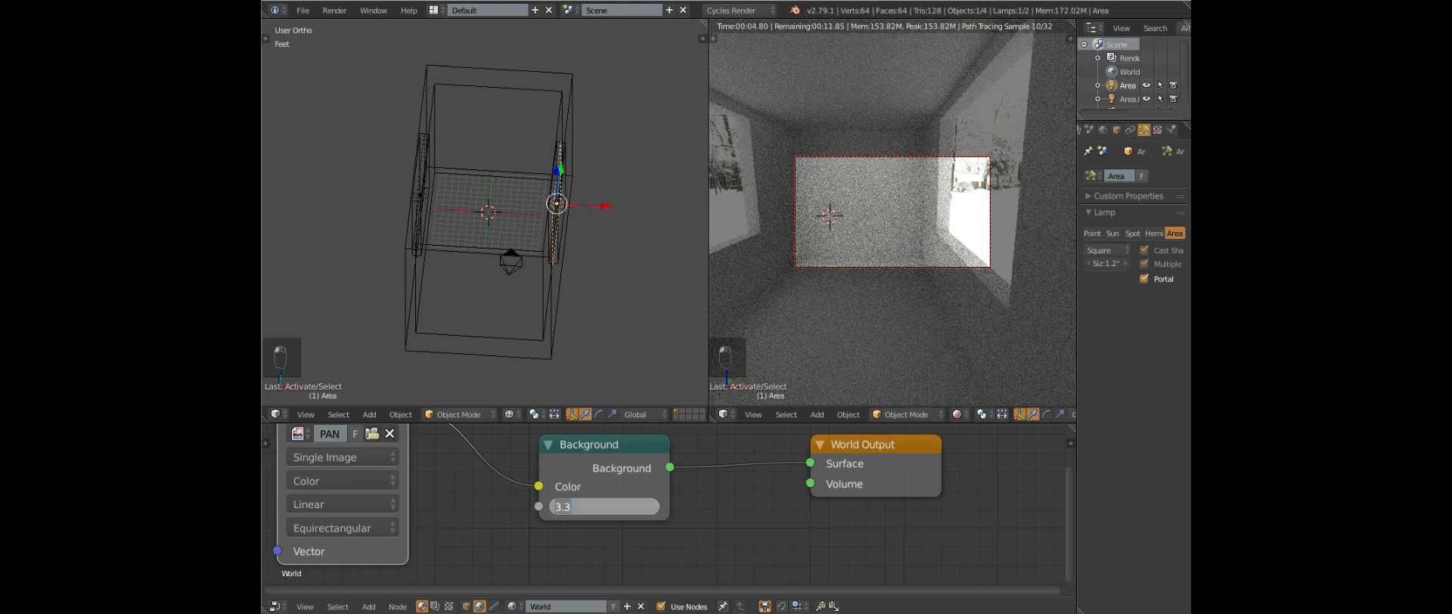
{"action": "key", "text": "BackSpace"}
{"action": "type", "text": "2.5"}
{"action": "key", "text": "Return"}
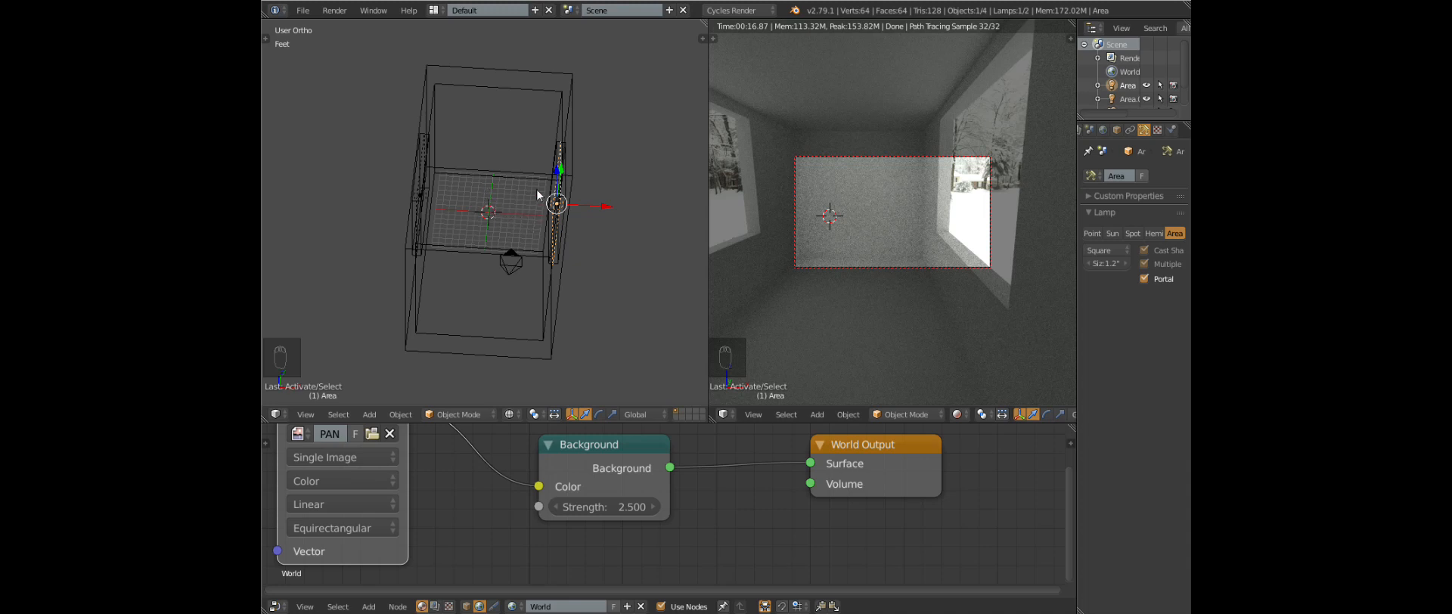
Deselect all objects in Object Mode and place the 3D cursor near the floor grid's far corner on the original portal's side
{"action": "key", "text": "Tab"}
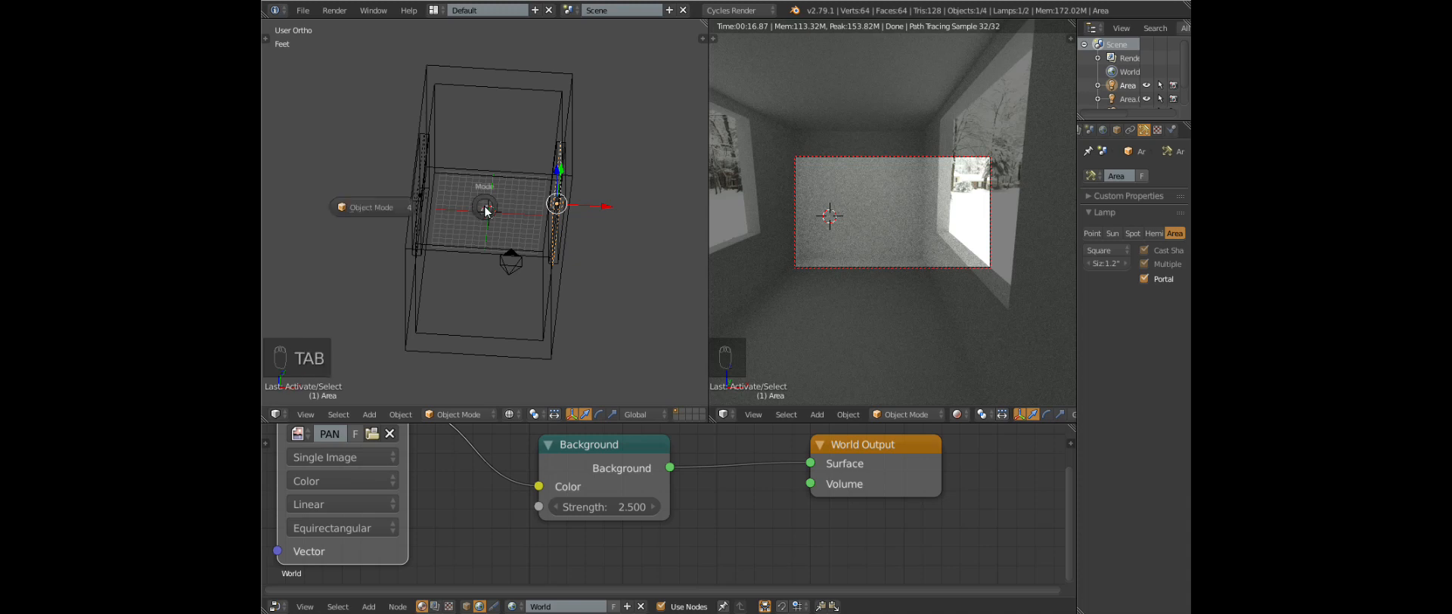
{"action": "left_click", "coordinate": [401, 208]}
{"action": "key", "text": "a"}
{"action": "key", "text": "a"}
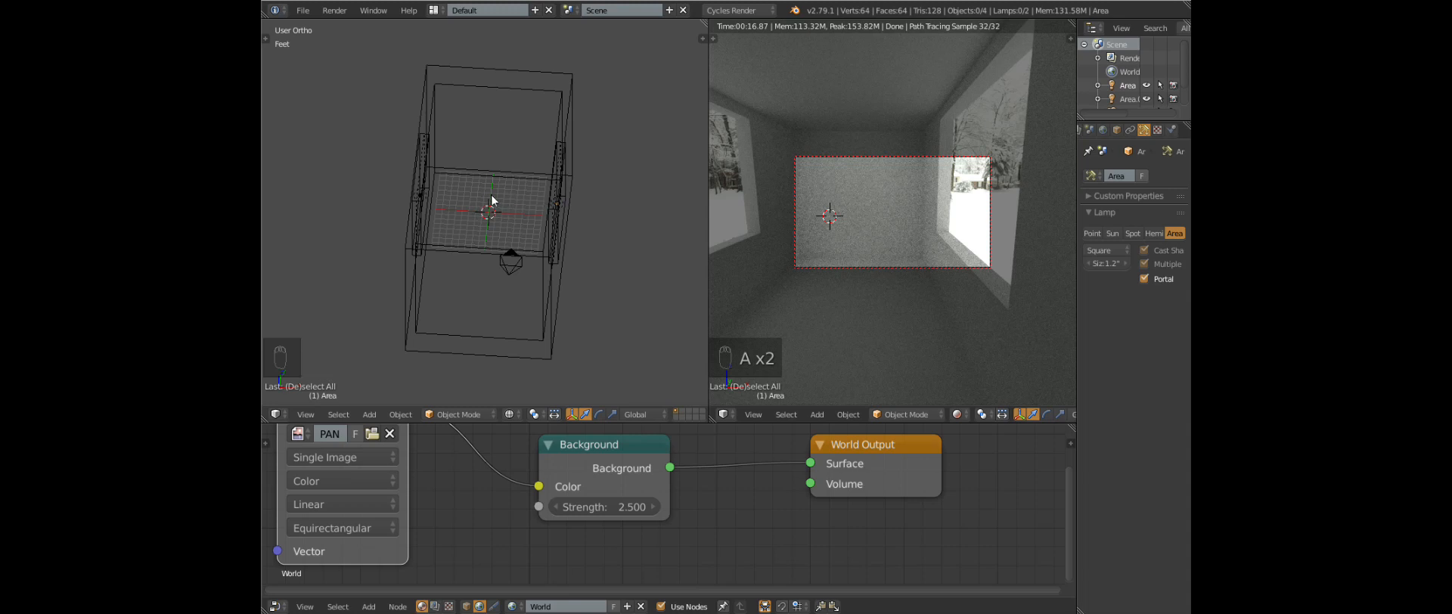
{"action": "middle_click_drag", "start_coordinate": [496, 206], "coordinate": [492, 204]}
{"action": "scroll", "coordinate": [492, 205], "scroll_direction": "up", "scroll_amount": 3}
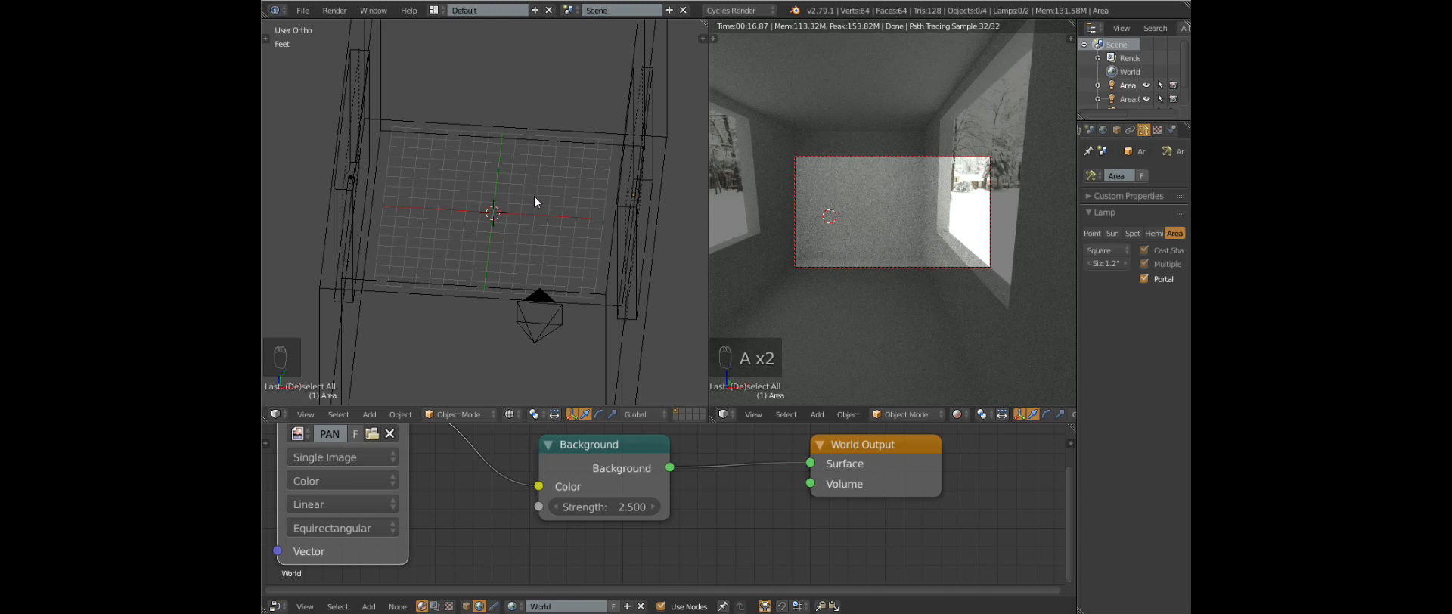
{"action": "left_click", "coordinate": [591, 153]}
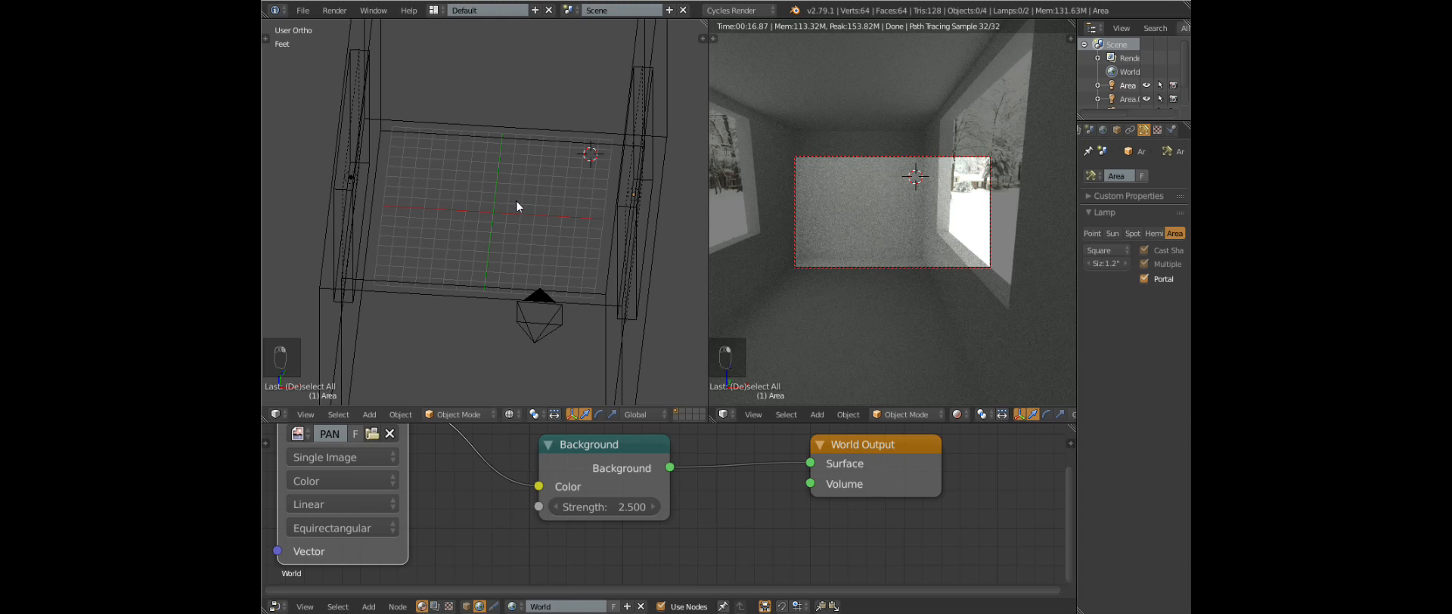
Snap the 3D cursor to the scene center and add a cube mesh there
{"action": "key", "text": "shift+s"}
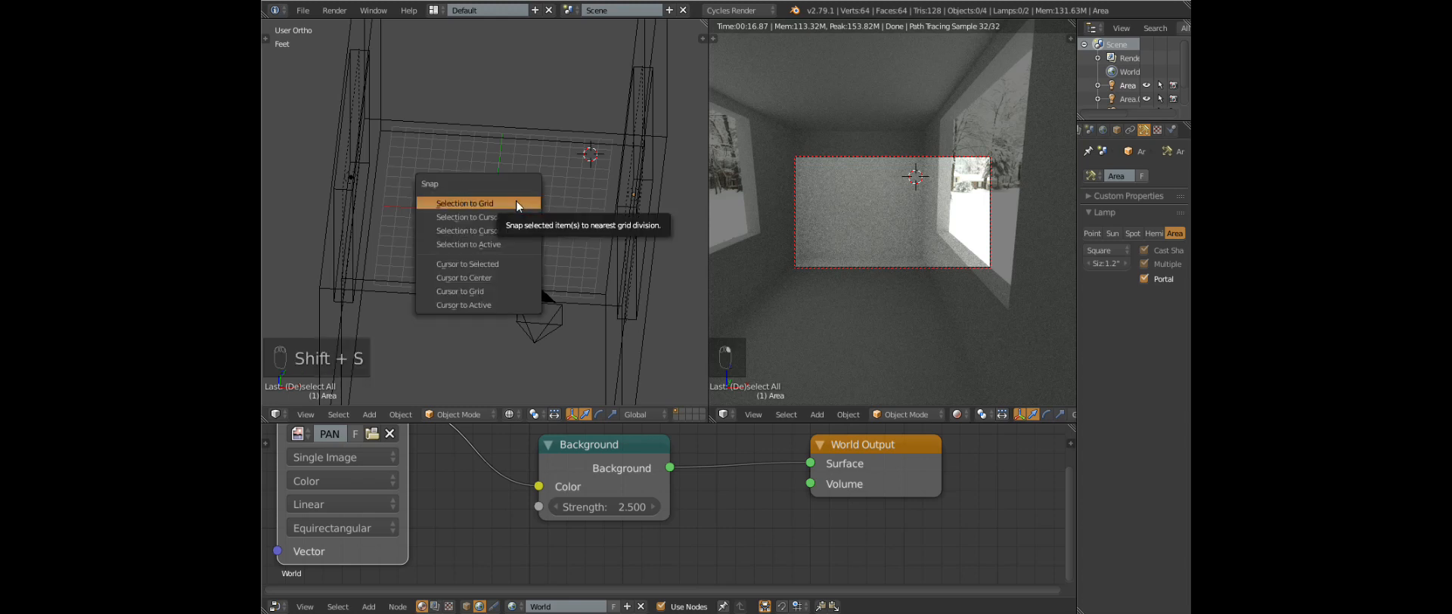
{"action": "left_click", "coordinate": [469, 277]}
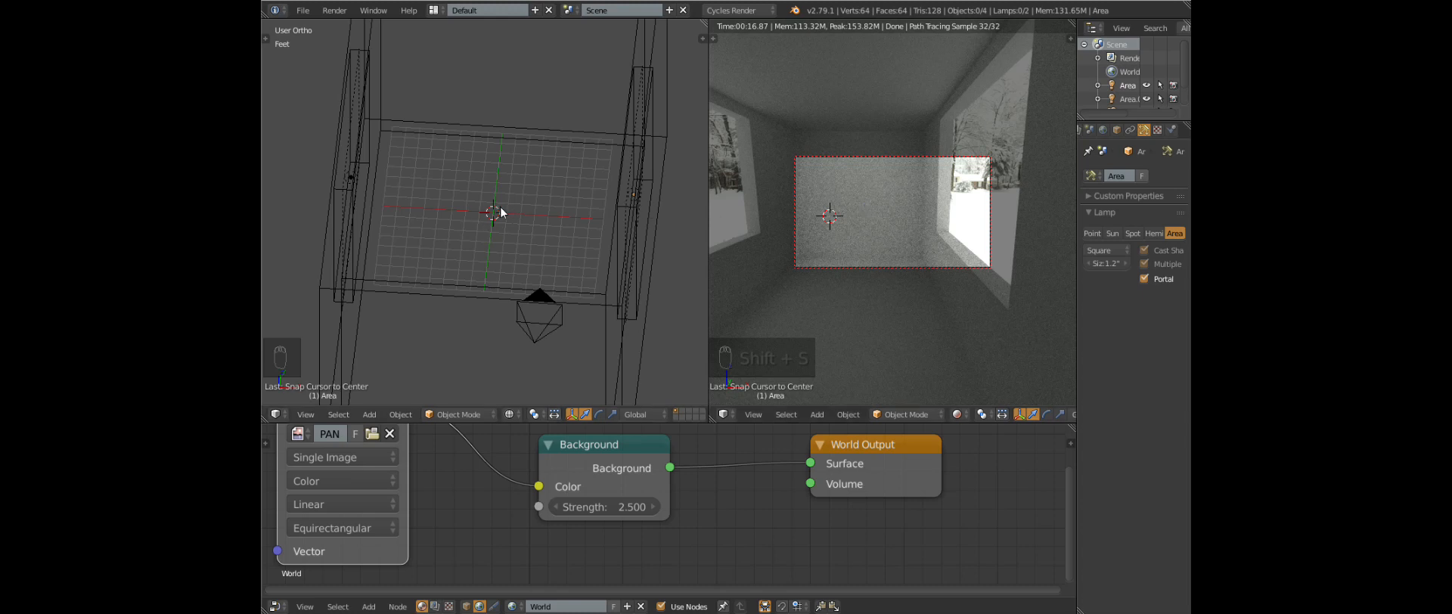
{"action": "key", "text": "shift+a"}
{"action": "mouse_move", "coordinate": [497, 73]}
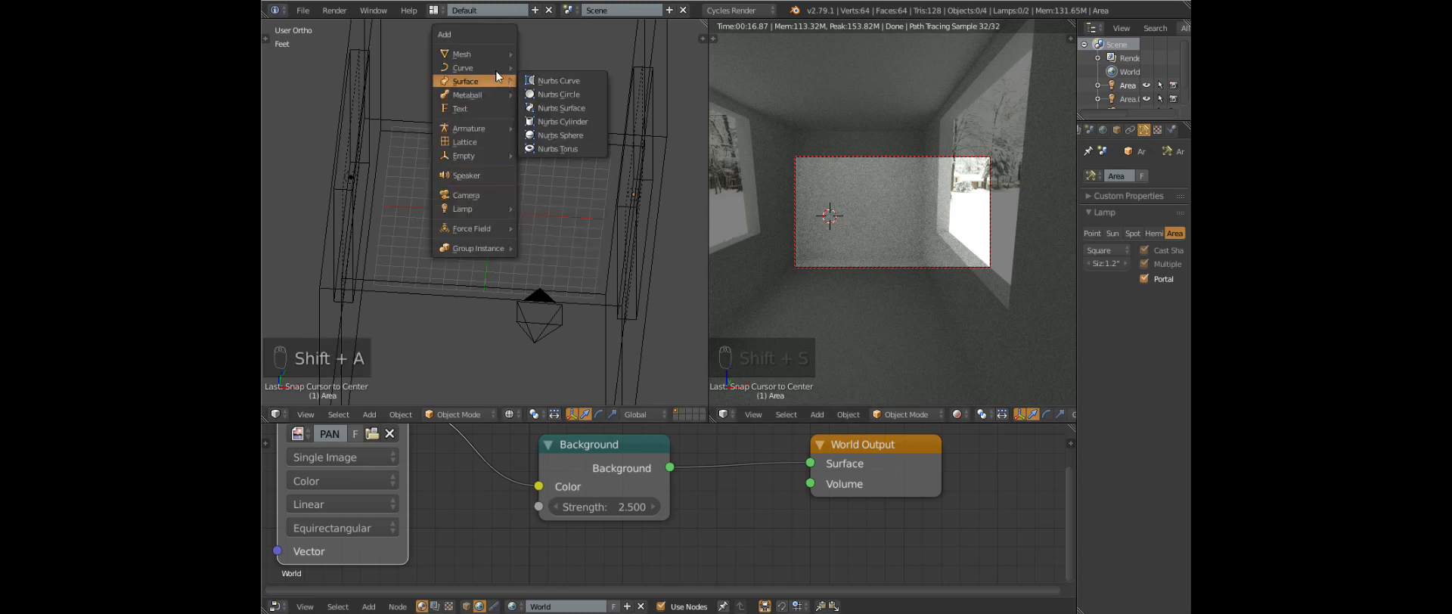
{"action": "mouse_move", "coordinate": [497, 54]}
{"action": "left_click", "coordinate": [544, 68]}
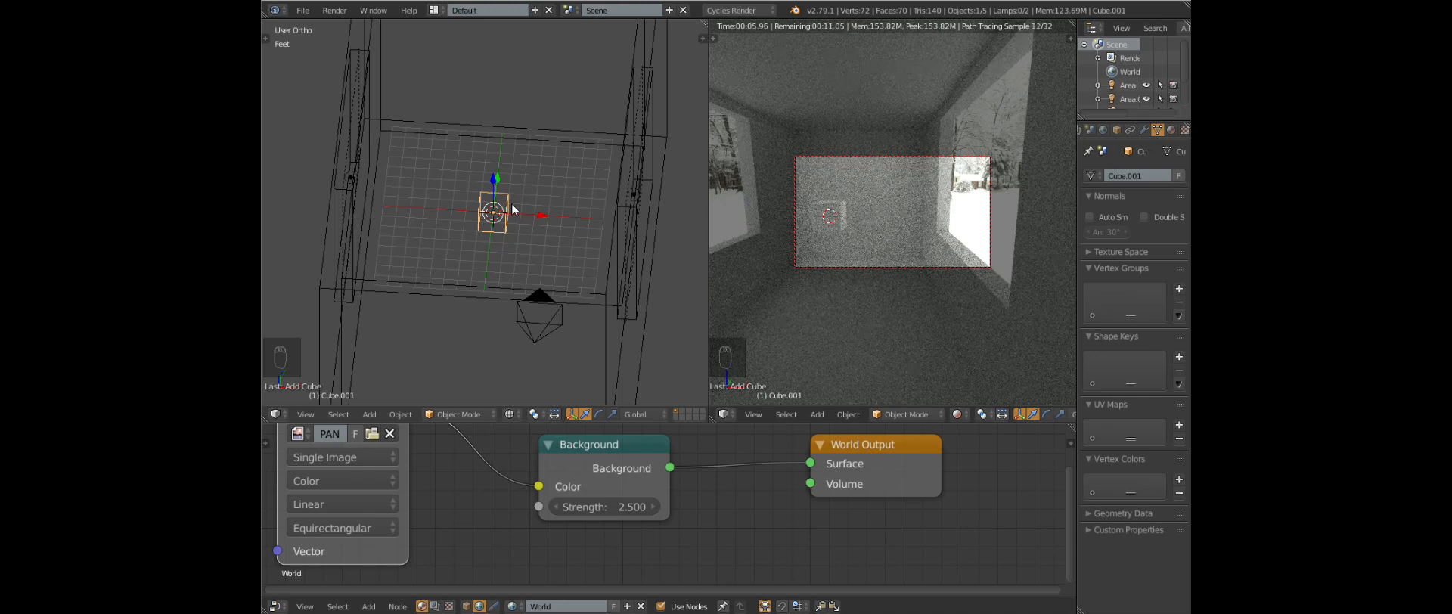
Scale the new cube to about 3.2 times its size along global X
{"action": "key", "text": "s"}
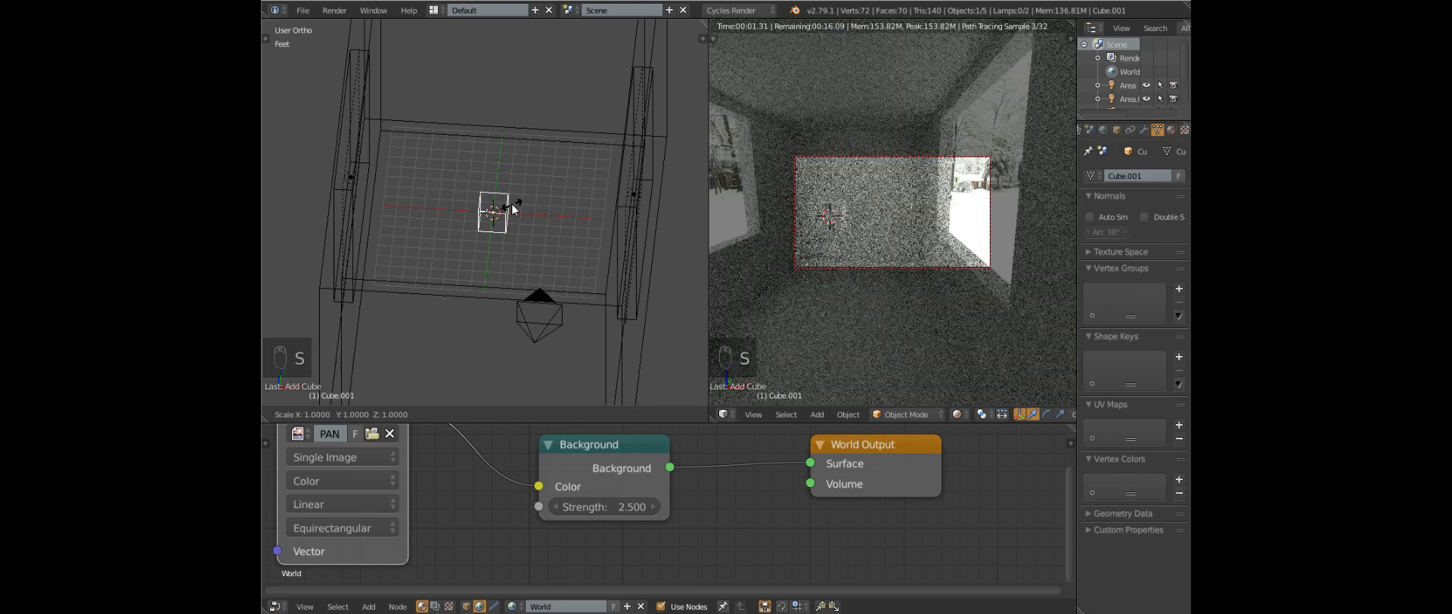
{"action": "key", "text": "x"}
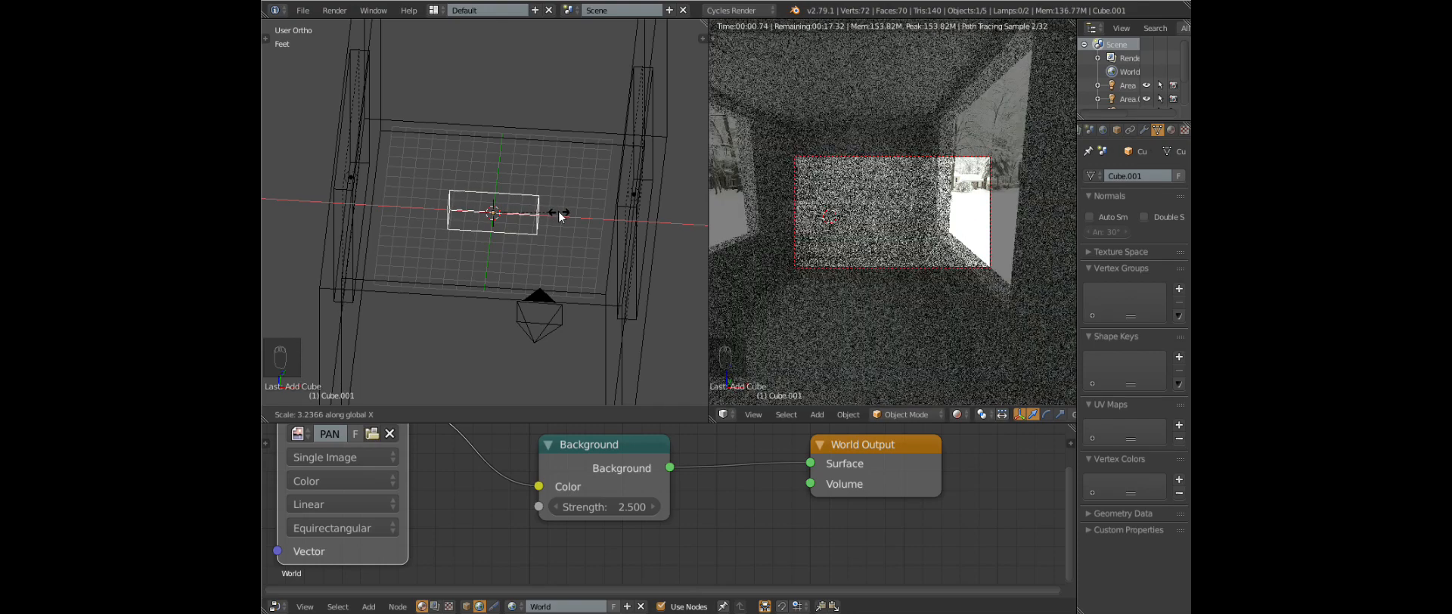
{"action": "left_click", "coordinate": [558, 210]}
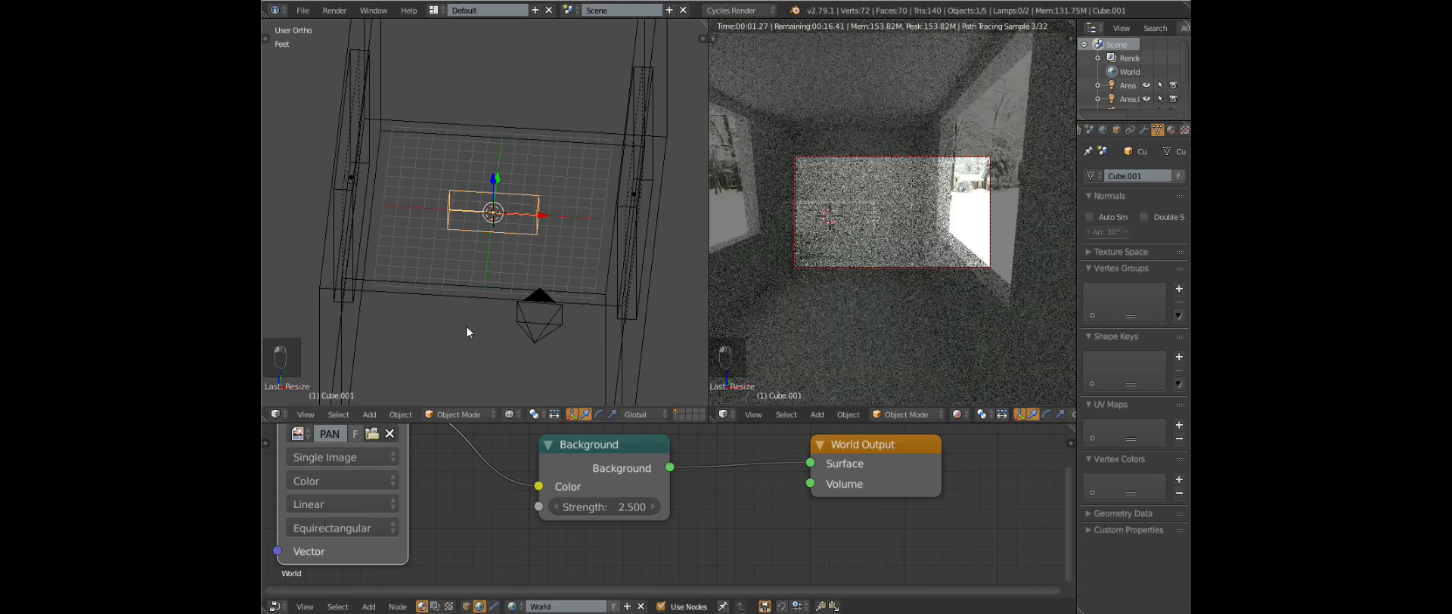
From the front view, flatten the cube into a thin slab by scaling it along global Z to about 0.16
{"action": "left_click", "coordinate": [306, 415]}
{"action": "mouse_move", "coordinate": [372, 288]}
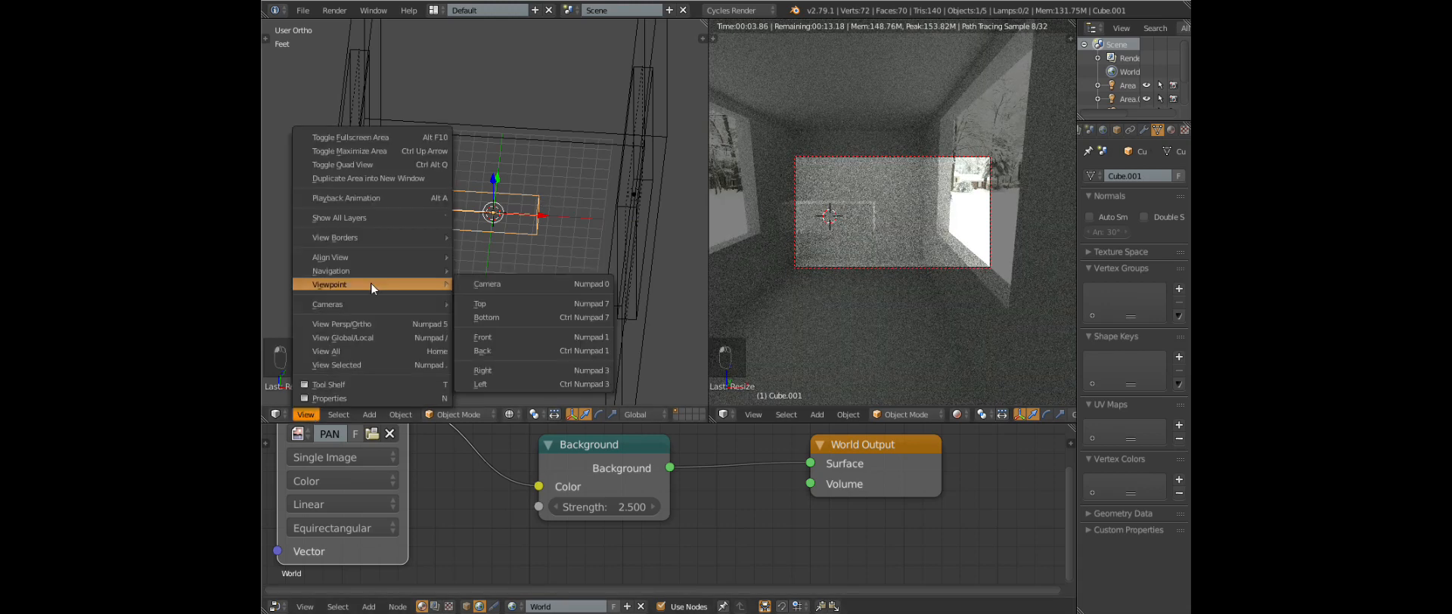
{"action": "left_click", "coordinate": [499, 337]}
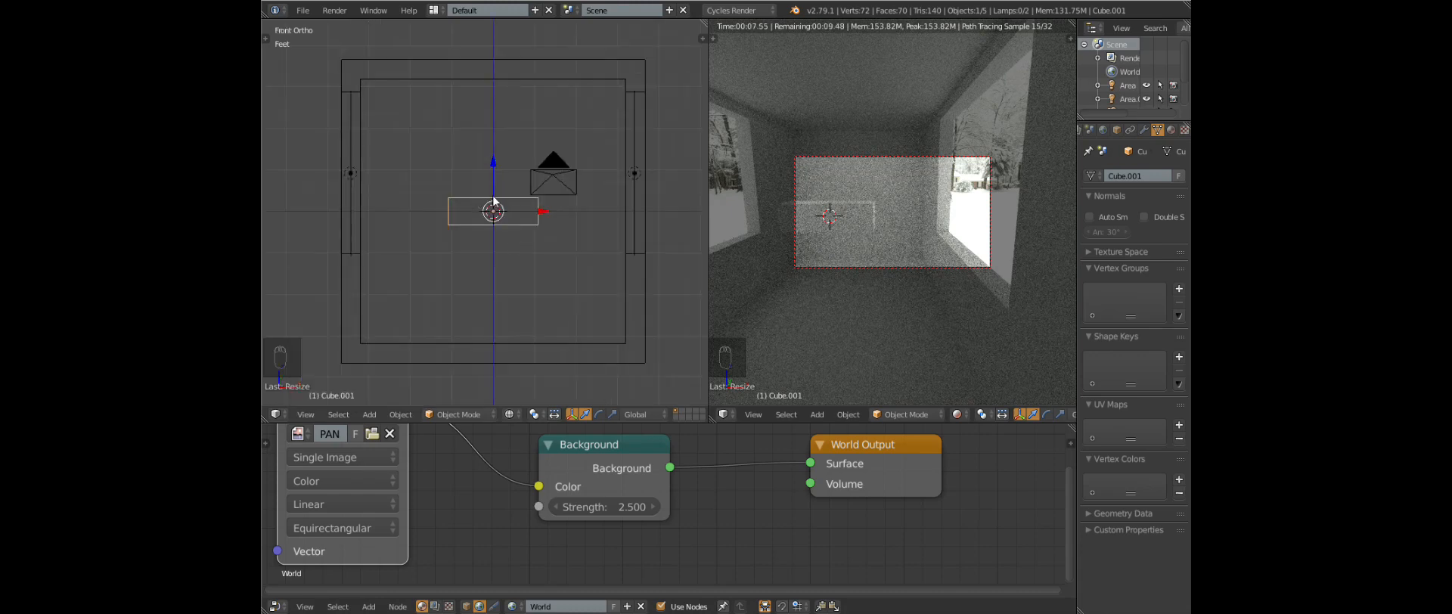
{"action": "key", "text": "s"}
{"action": "key", "text": "z"}
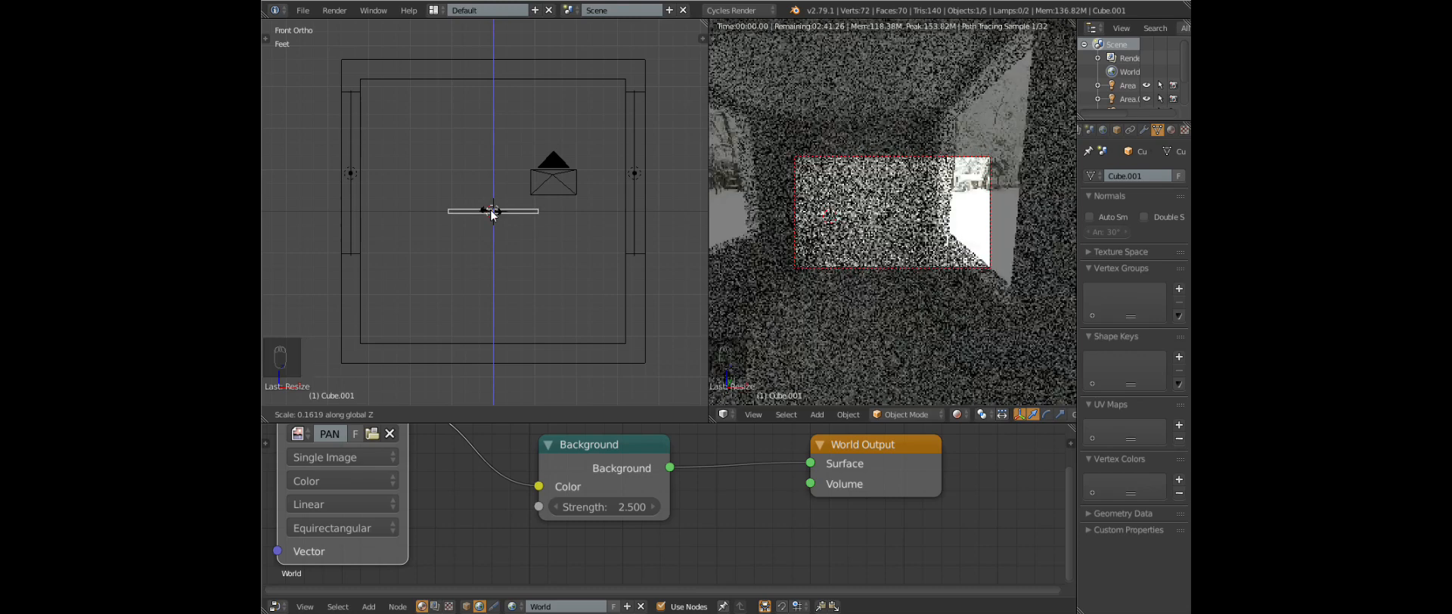
{"action": "left_click", "coordinate": [491, 214]}
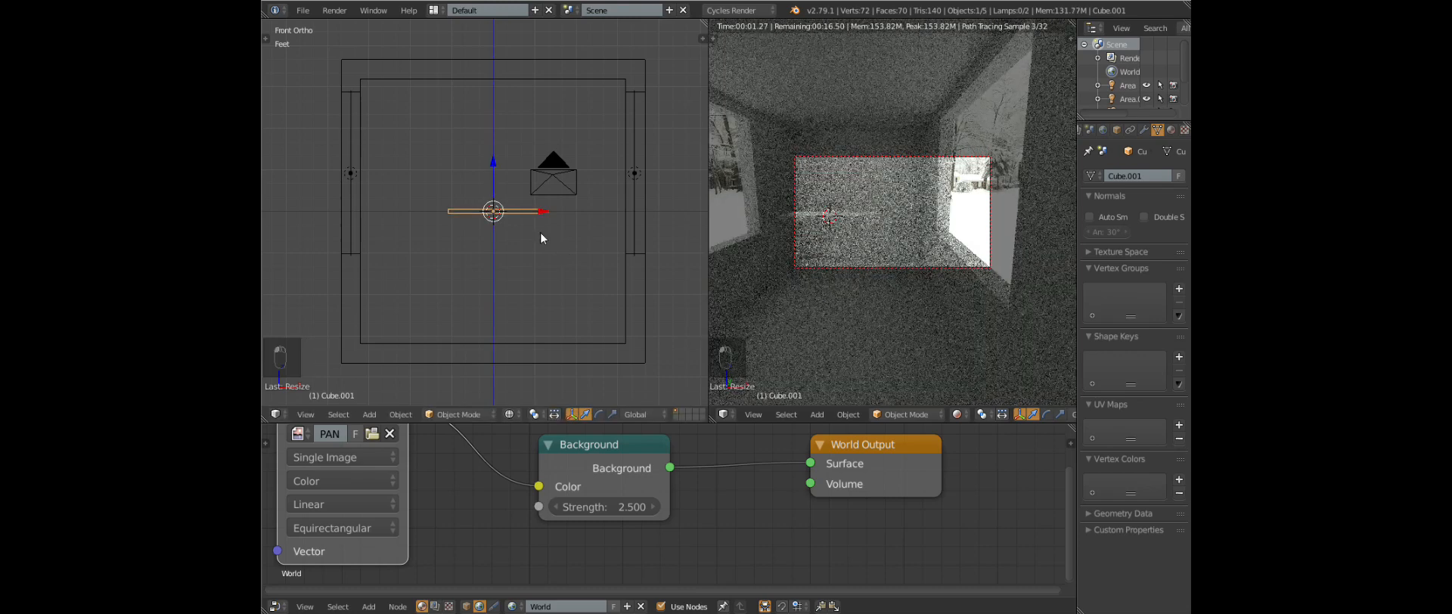
From the top view, scale the slab along global Y to nearly double its depth
{"action": "left_click", "coordinate": [307, 415]}
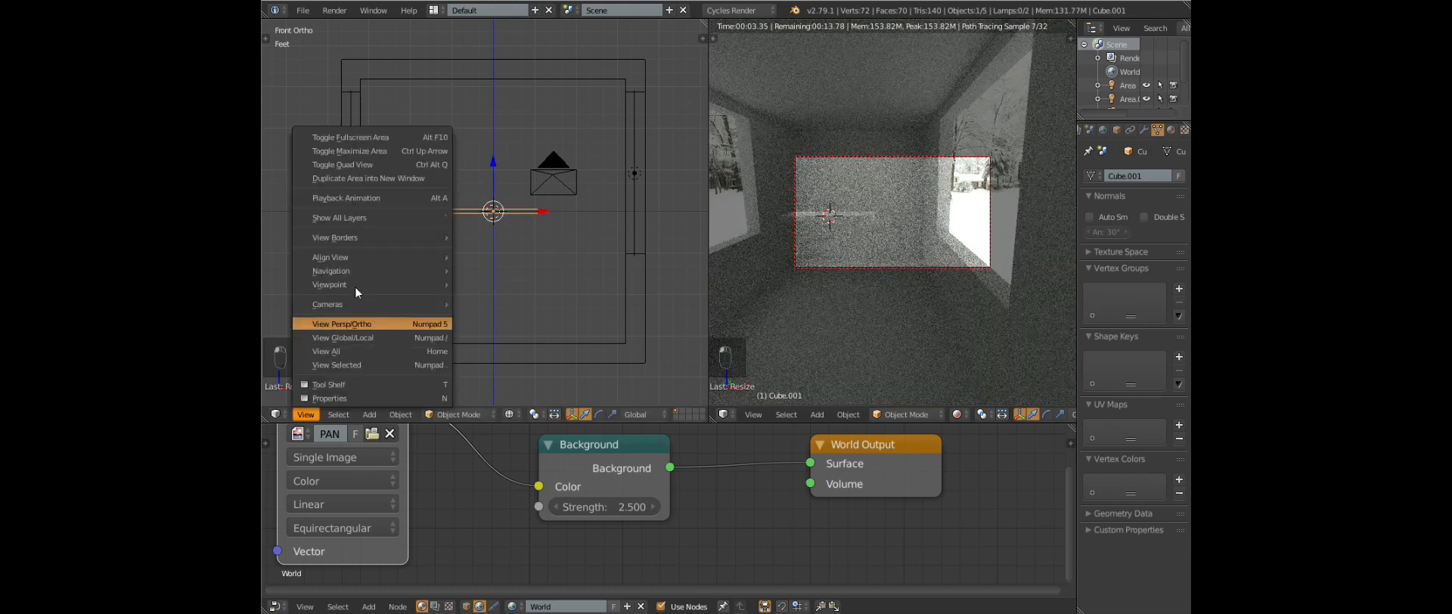
{"action": "mouse_move", "coordinate": [363, 284]}
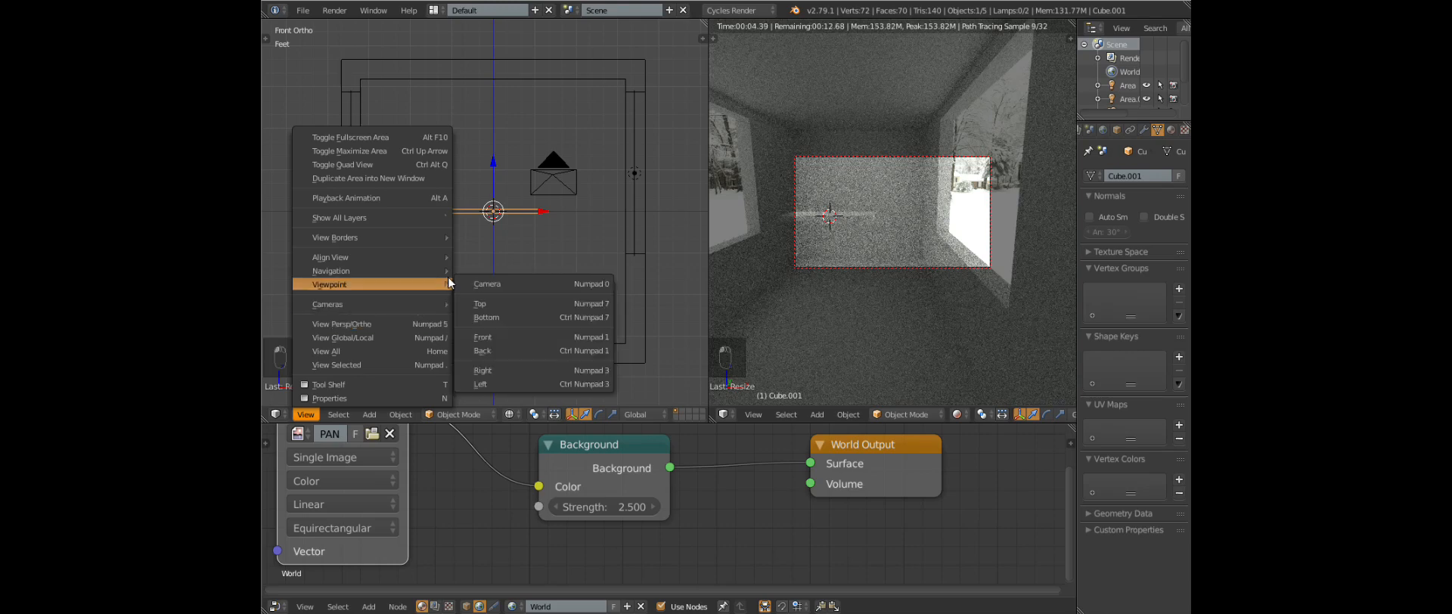
{"action": "left_click", "coordinate": [494, 303]}
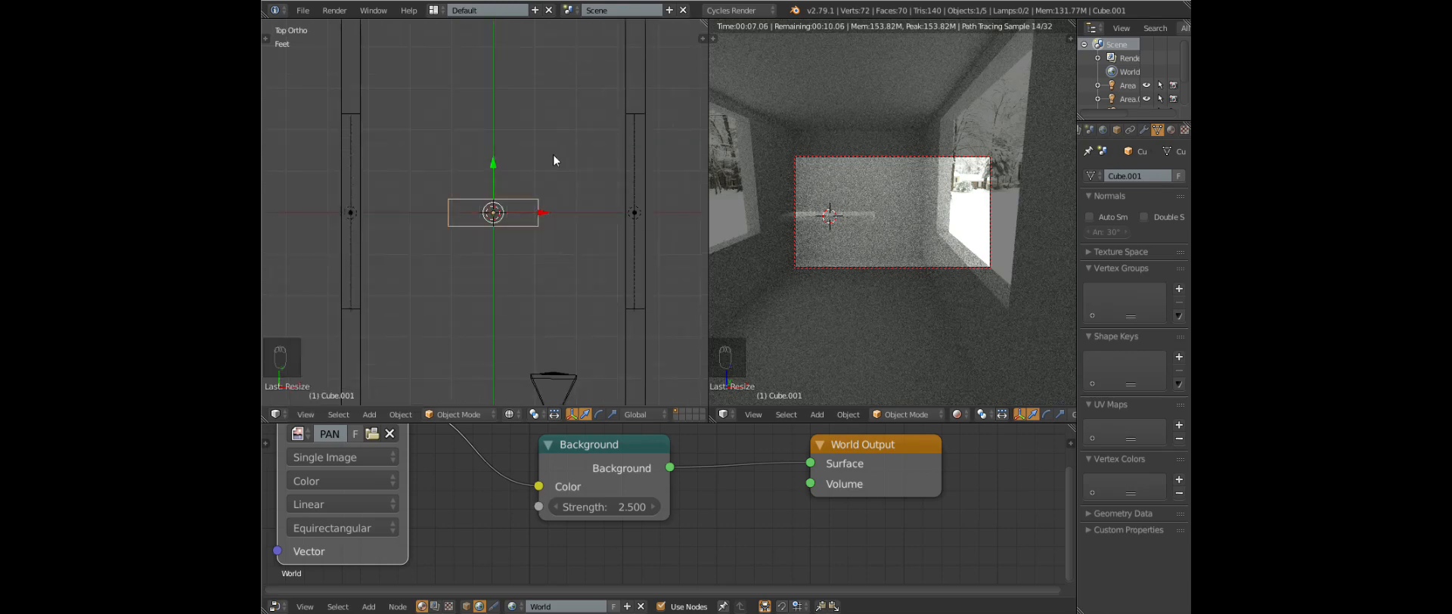
{"action": "key", "text": "s"}
{"action": "key", "text": "y"}
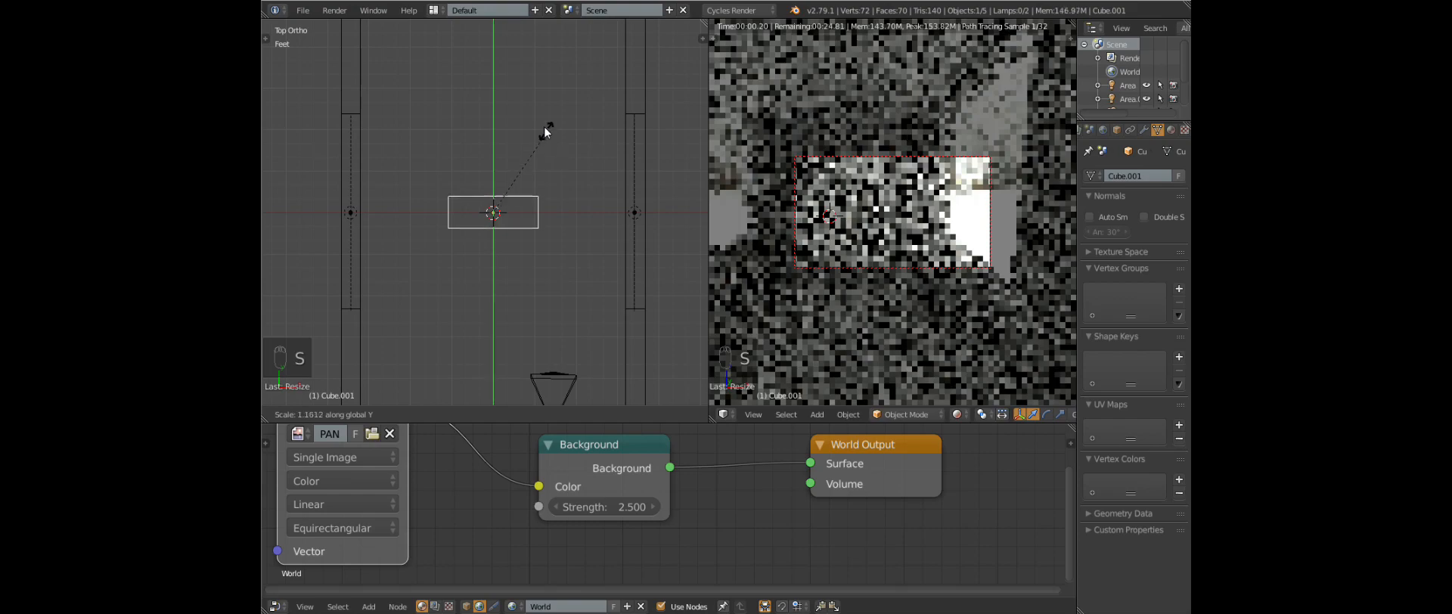
{"action": "left_click", "coordinate": [537, 65]}
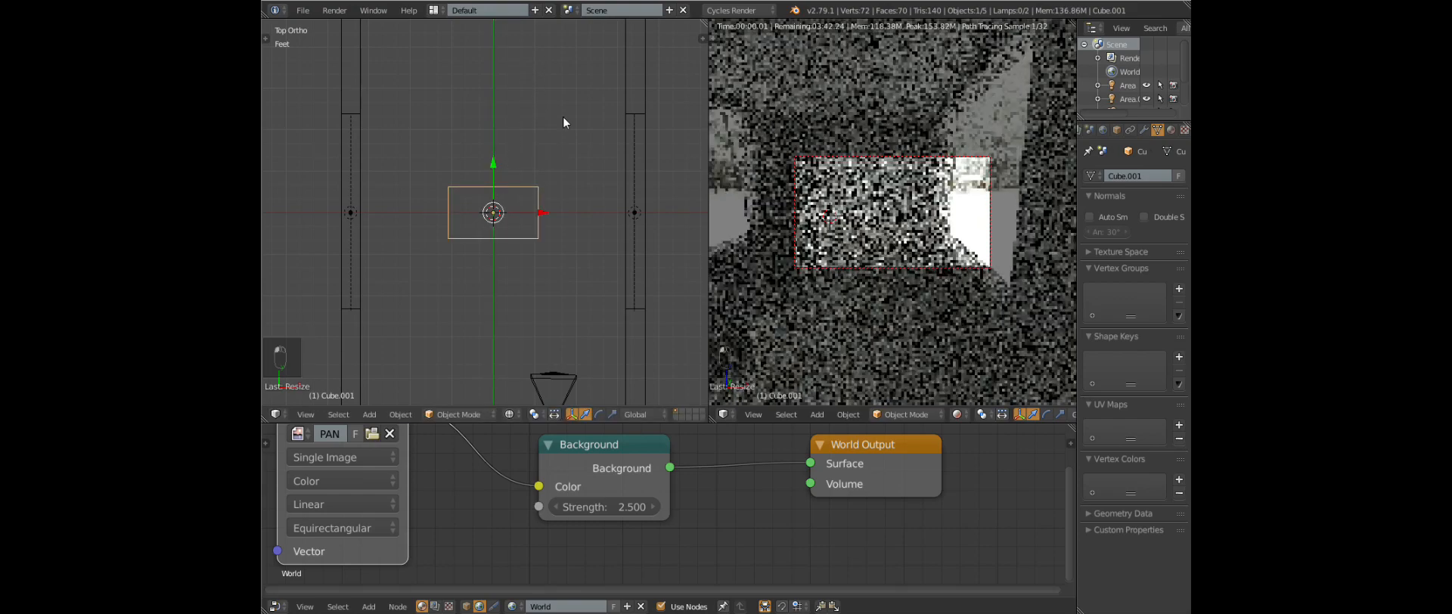
Move the slab about 5.9 ft in X and 14.6 ft in Y, into the room's far corner by the wall
{"action": "middle_click_drag", "start_coordinate": [567, 146], "coordinate": [547, 234], "text": "shift"}
{"action": "key", "text": "g"}
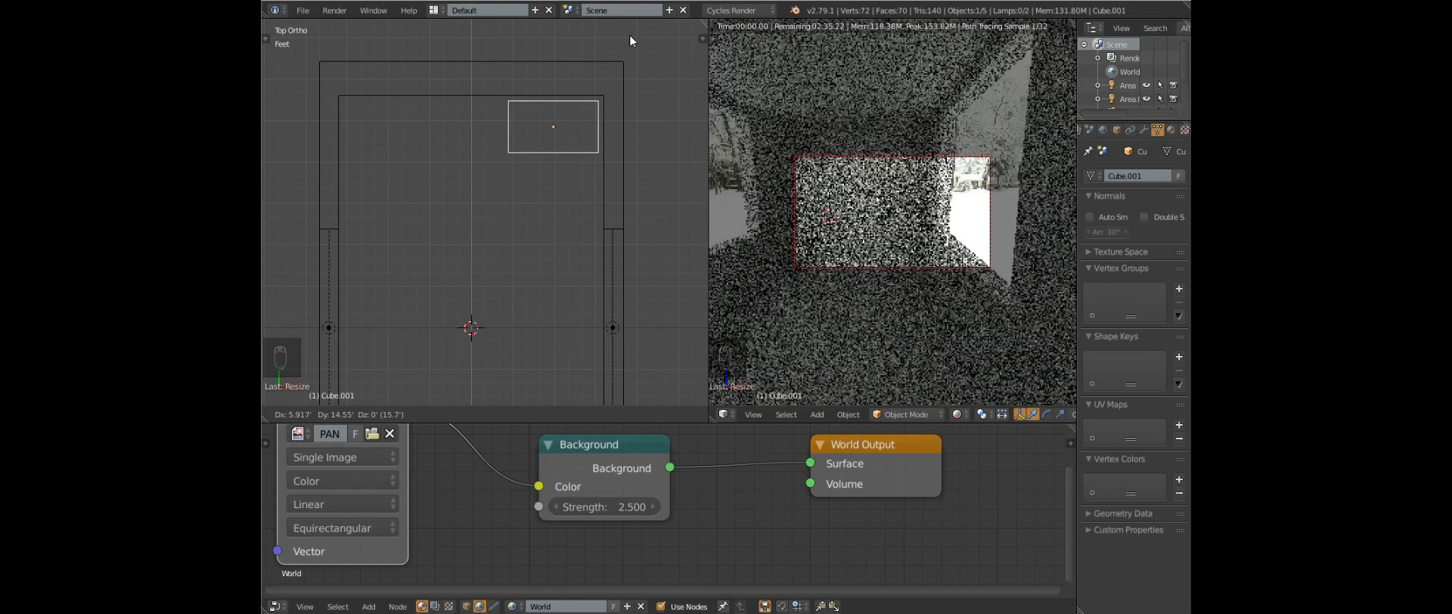
{"action": "left_click", "coordinate": [629, 34]}
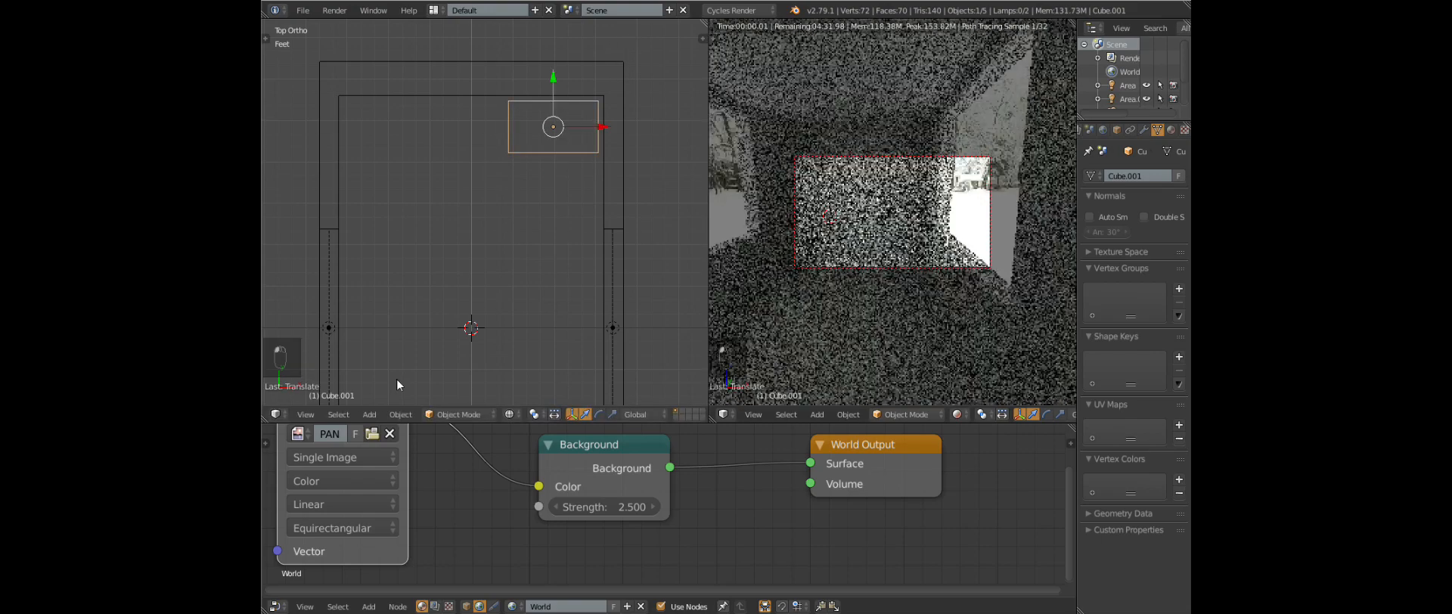
From the front view, lower the slab about 4 ft along global Z to table height
{"action": "left_click", "coordinate": [305, 416]}
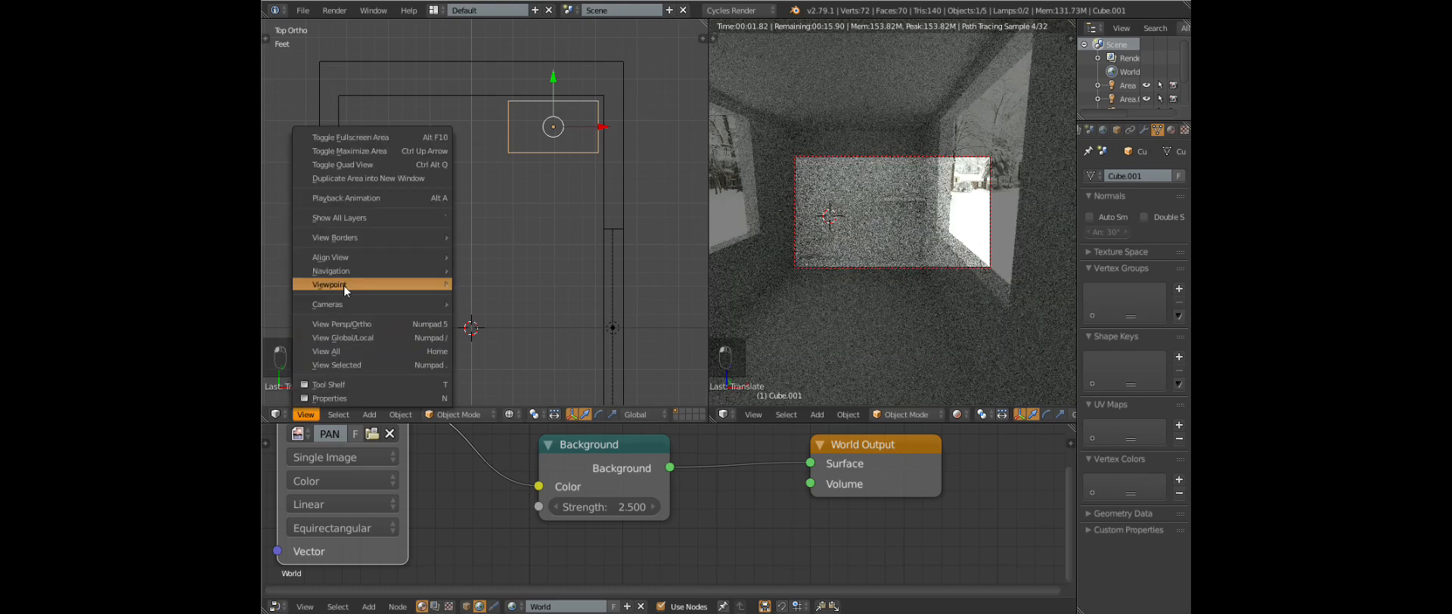
{"action": "mouse_move", "coordinate": [344, 285]}
{"action": "left_click", "coordinate": [492, 338]}
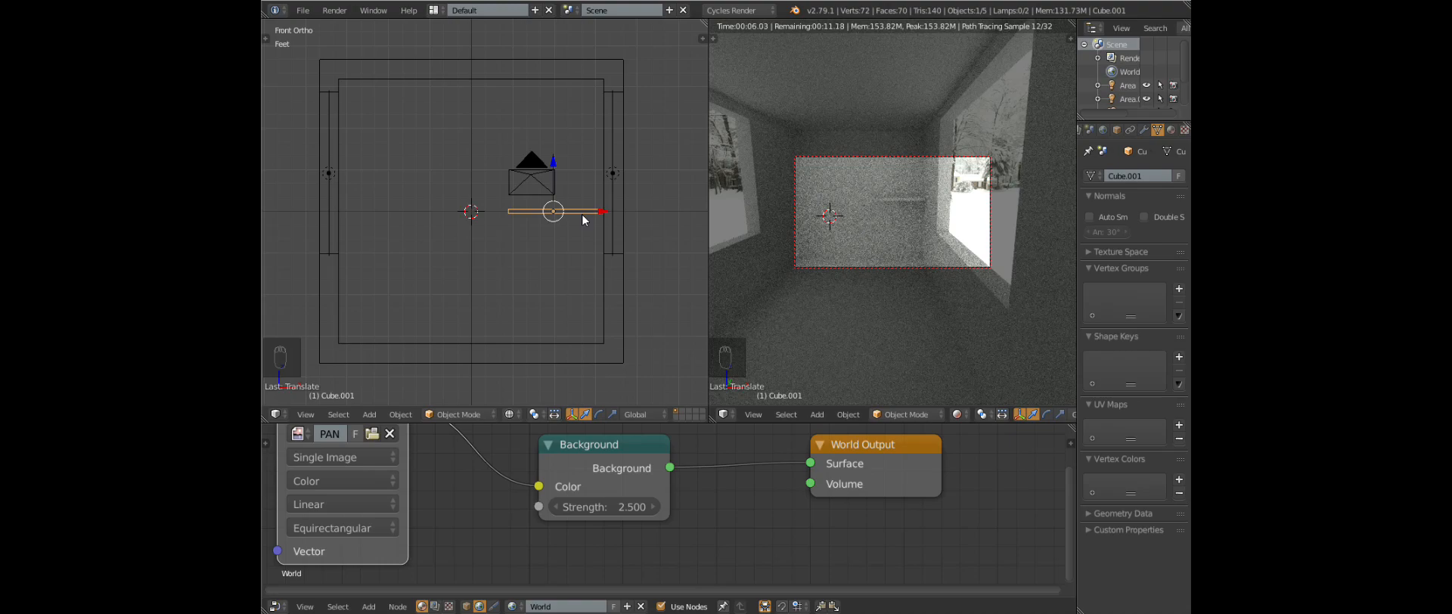
{"action": "key", "text": "g"}
{"action": "key", "text": "z"}
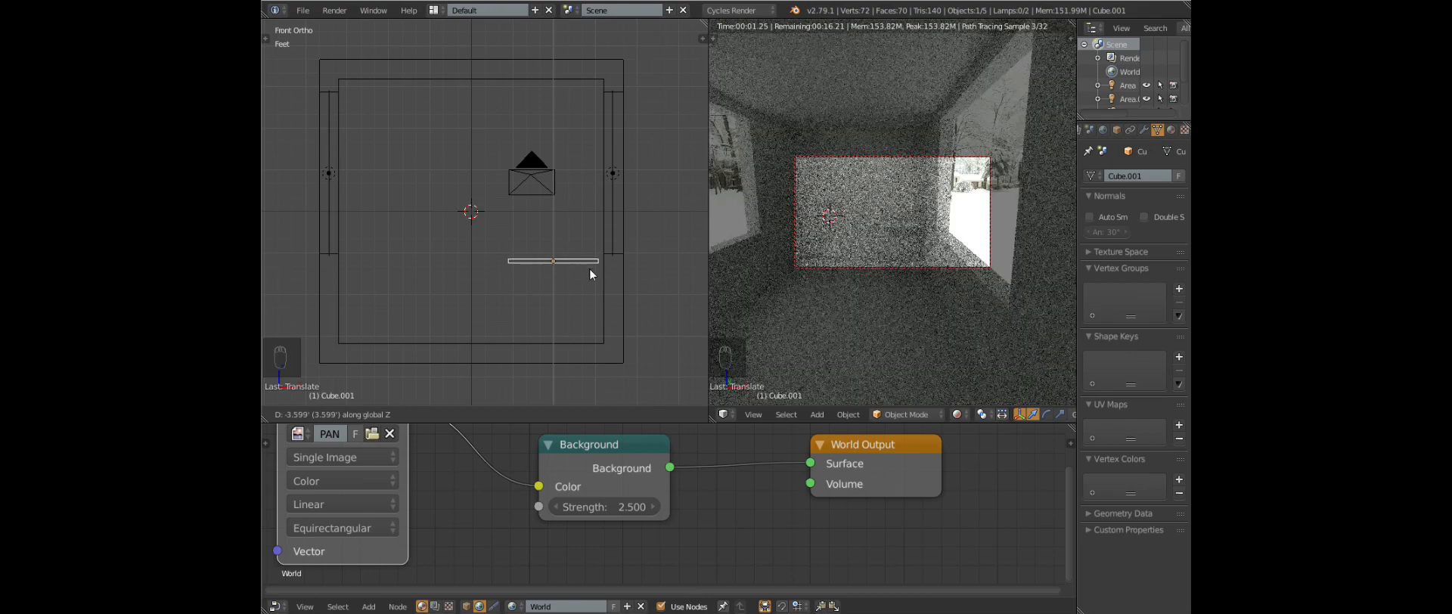
{"action": "left_click", "coordinate": [588, 266]}
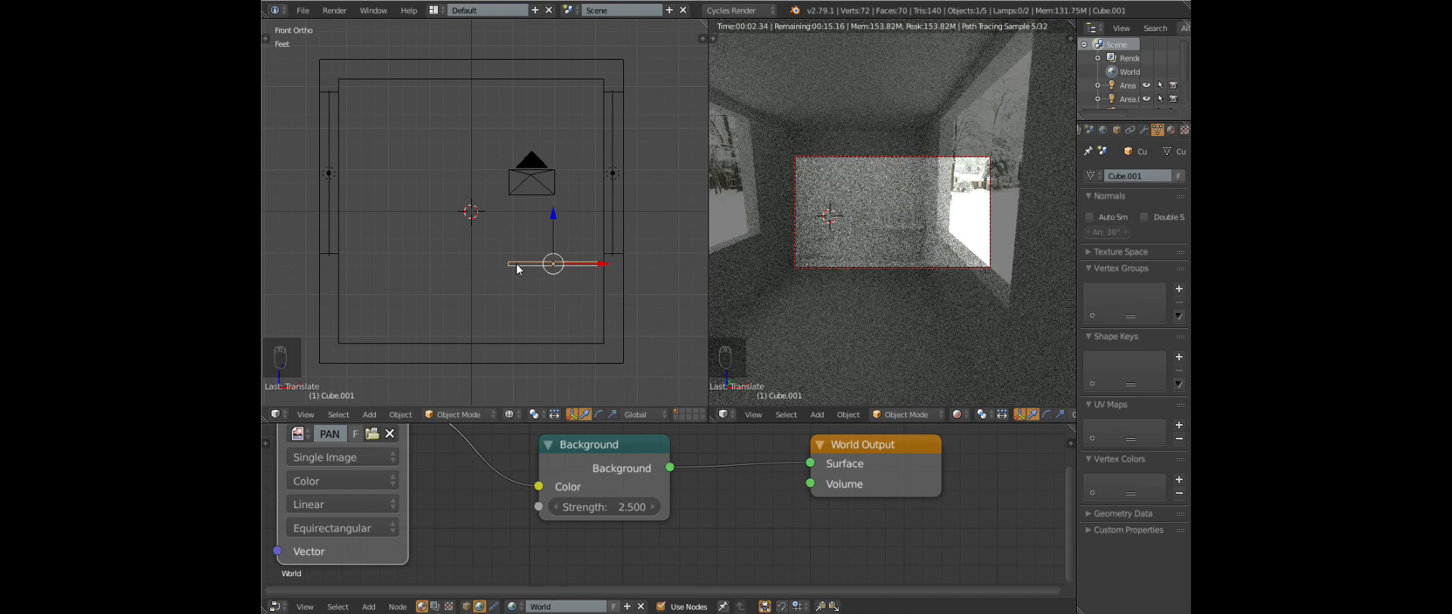
Put the slab into Edit Mode and frame it closely in the front view
{"action": "key", "text": "Tab"}
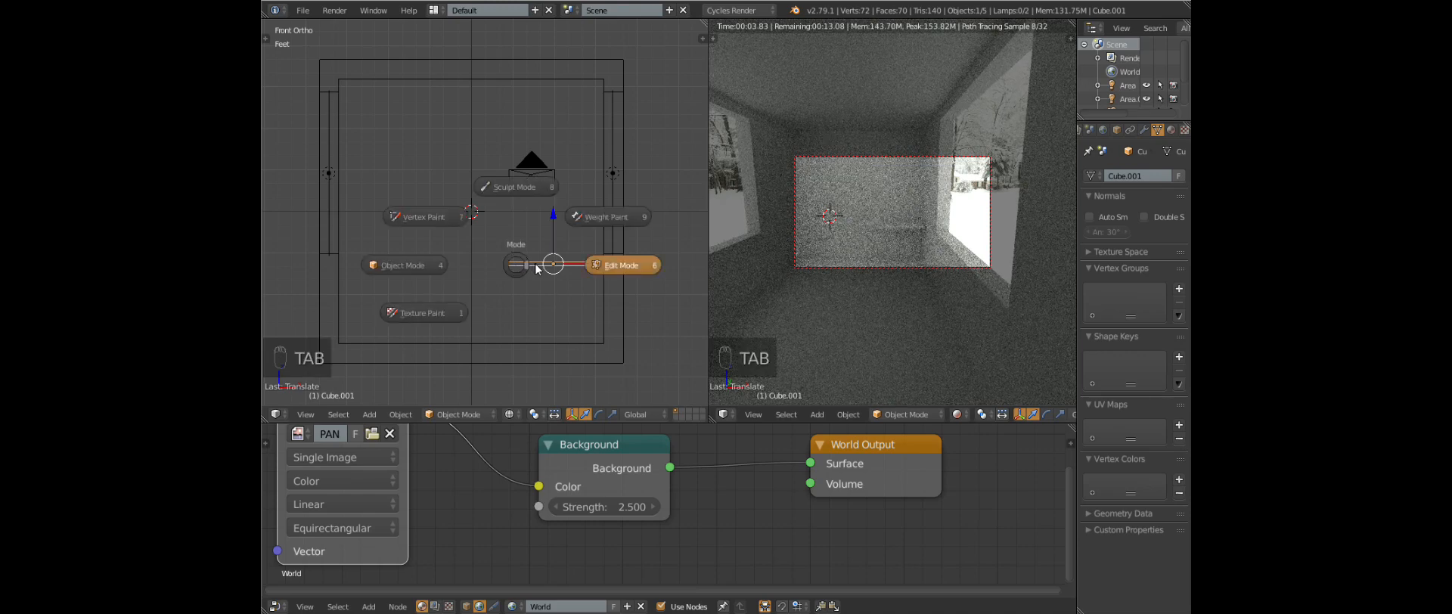
{"action": "left_click", "coordinate": [598, 265]}
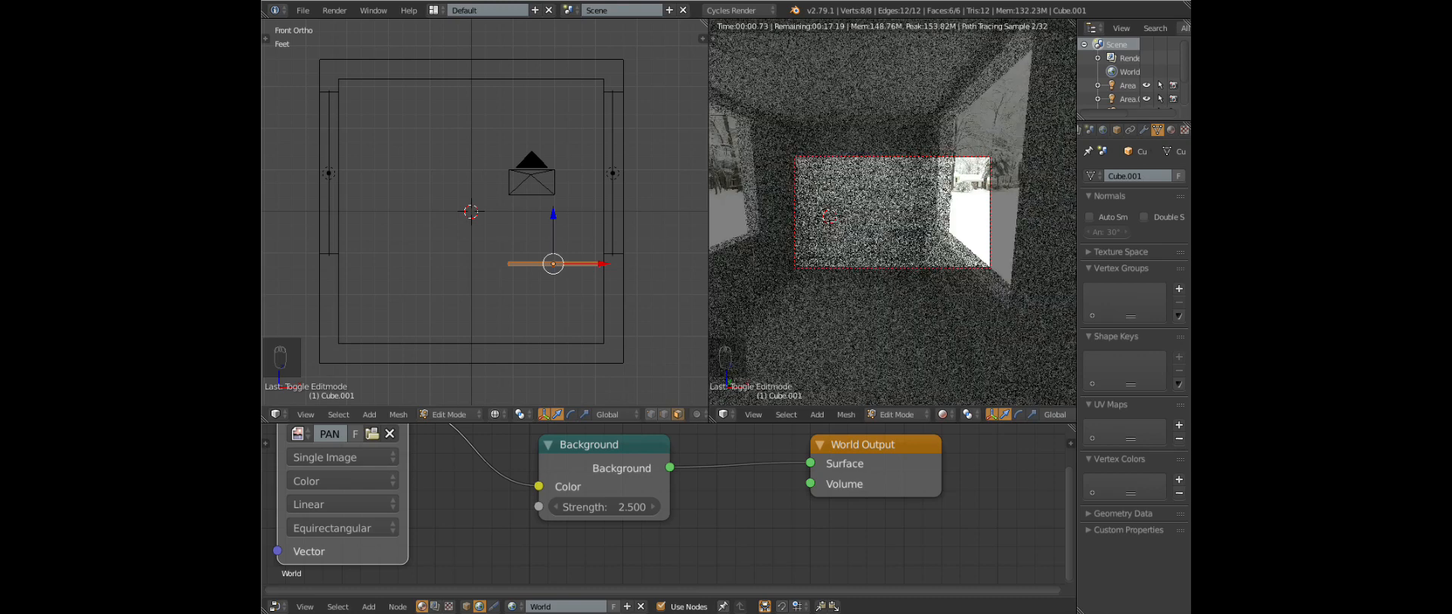
{"action": "scroll", "coordinate": [485, 211], "scroll_direction": "up", "scroll_amount": 4}
{"action": "middle_click_drag", "start_coordinate": [605, 303], "coordinate": [447, 181], "text": "shift"}
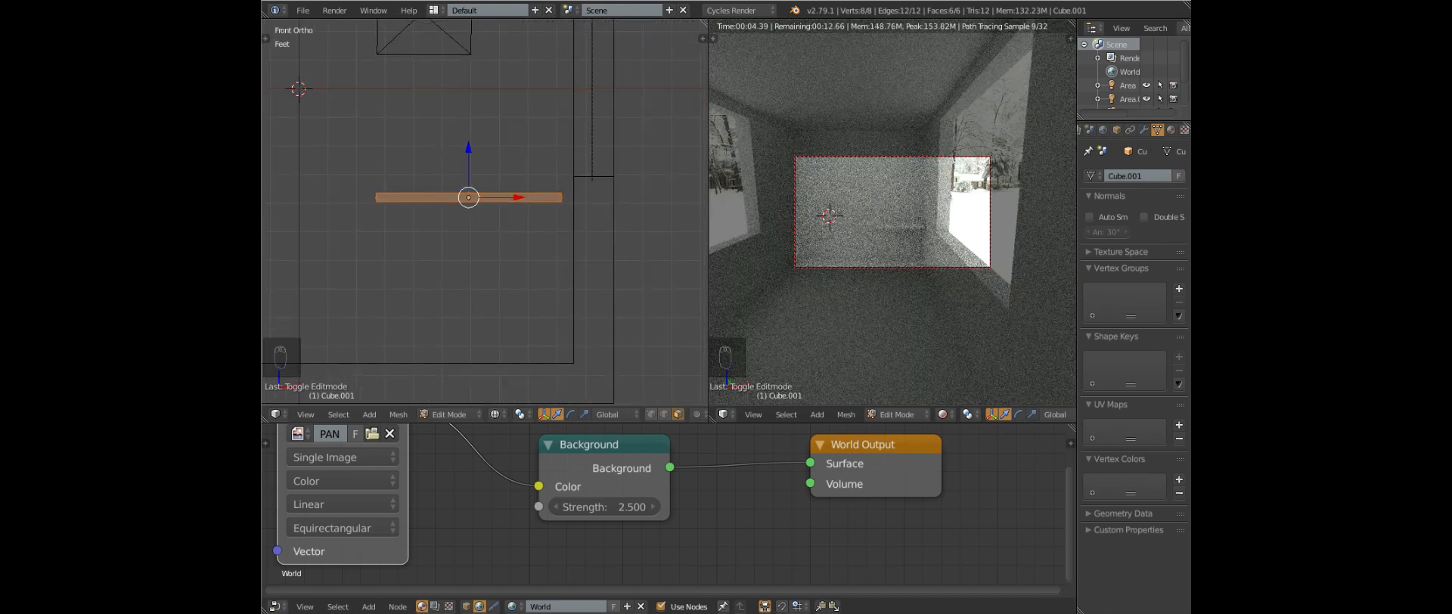
Try to snap the 3D cursor to the active element with all of the slab's geometry deselected
{"action": "key", "text": "a"}
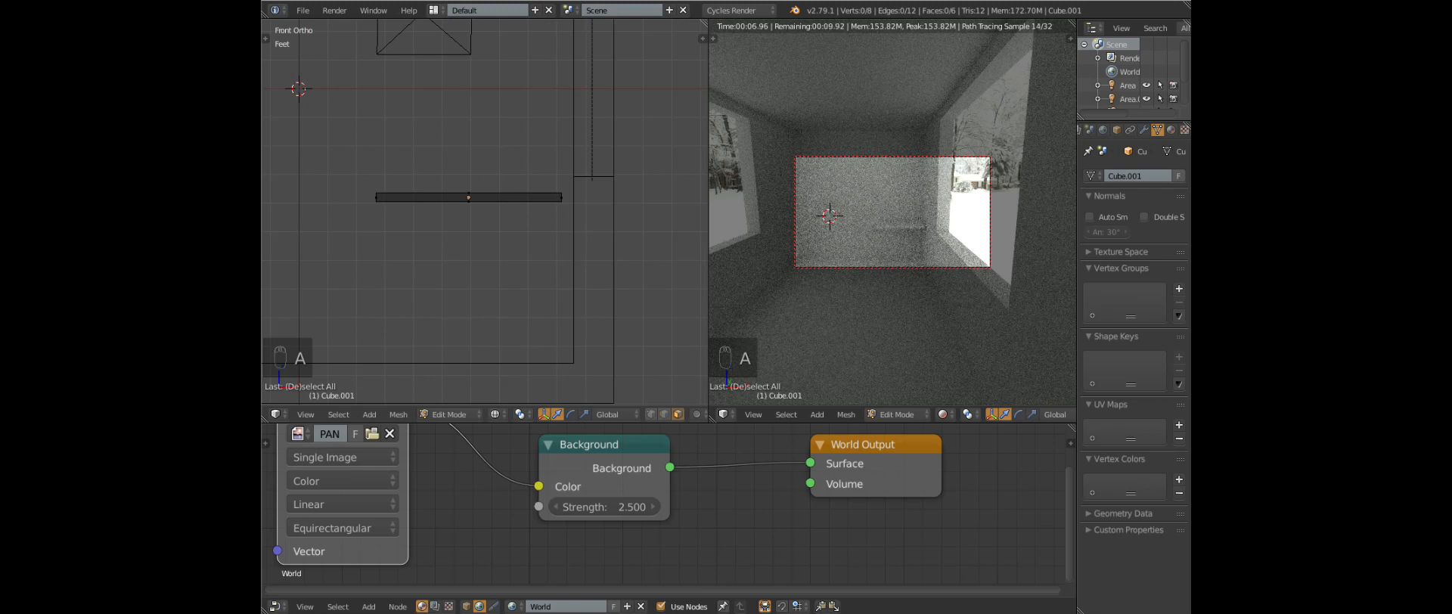
{"action": "key", "text": "shift+s"}
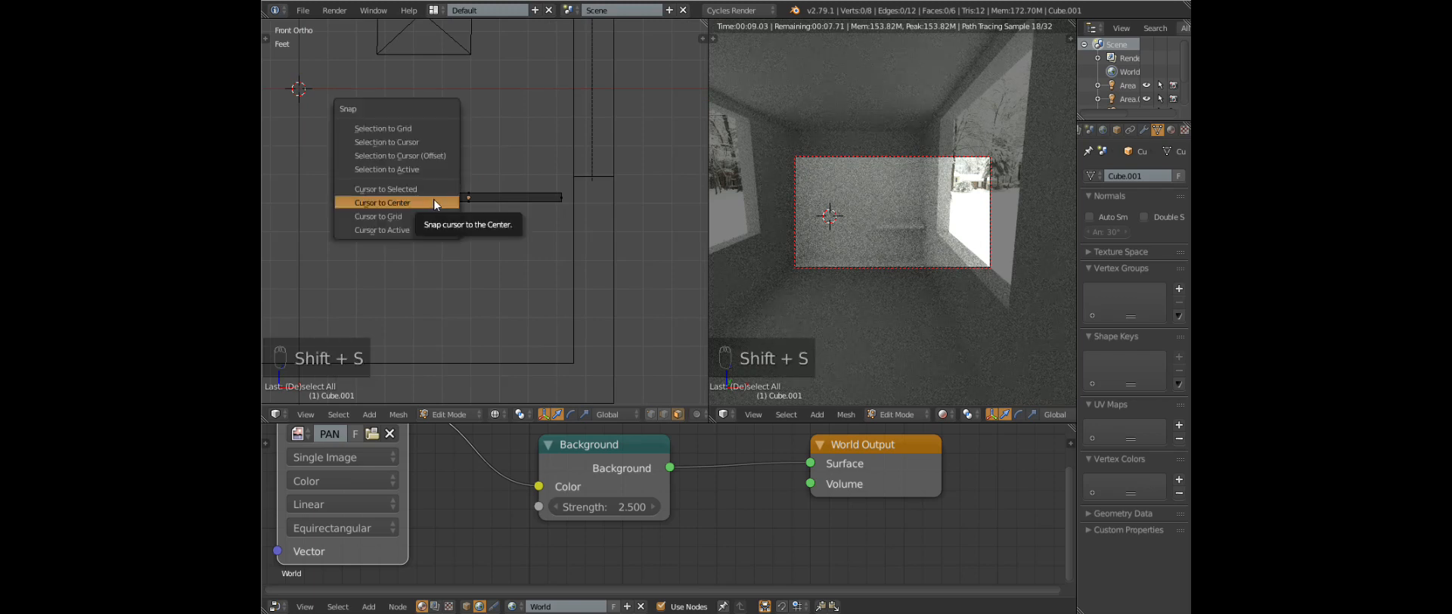
{"action": "left_click", "coordinate": [382, 230]}
{"action": "key", "text": "shift+a"}
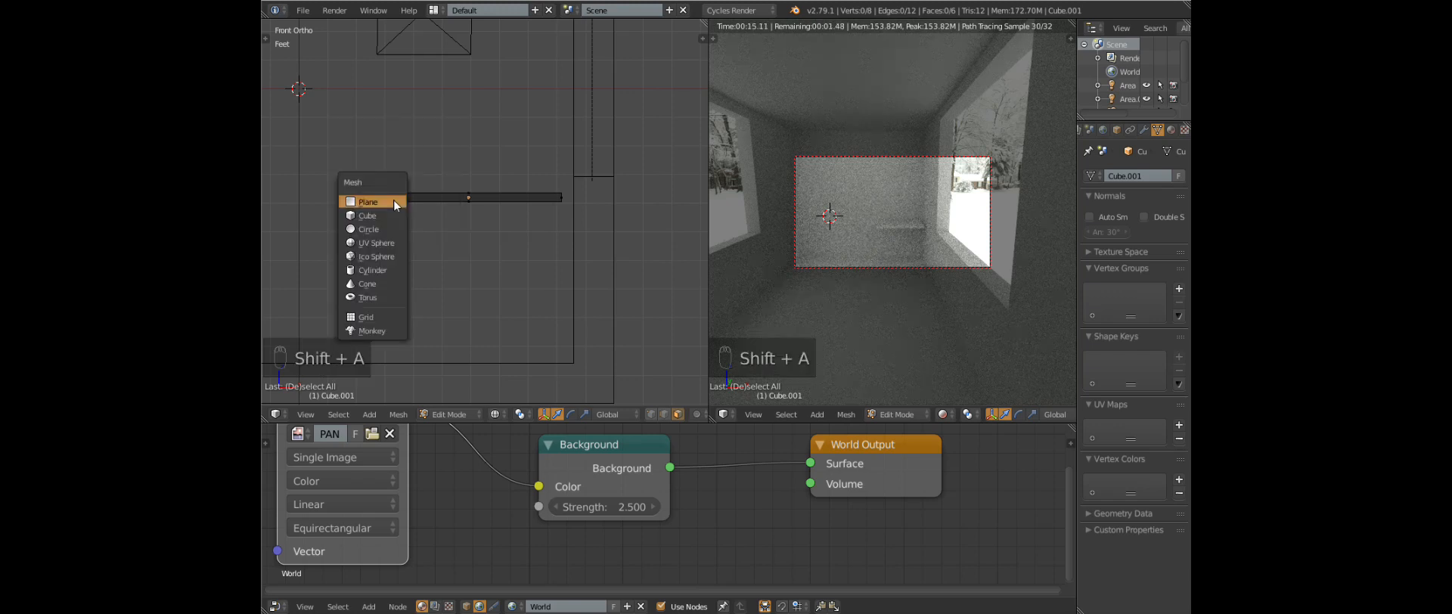
{"action": "key", "text": "Escape"}
{"action": "key", "text": "shift+s"}
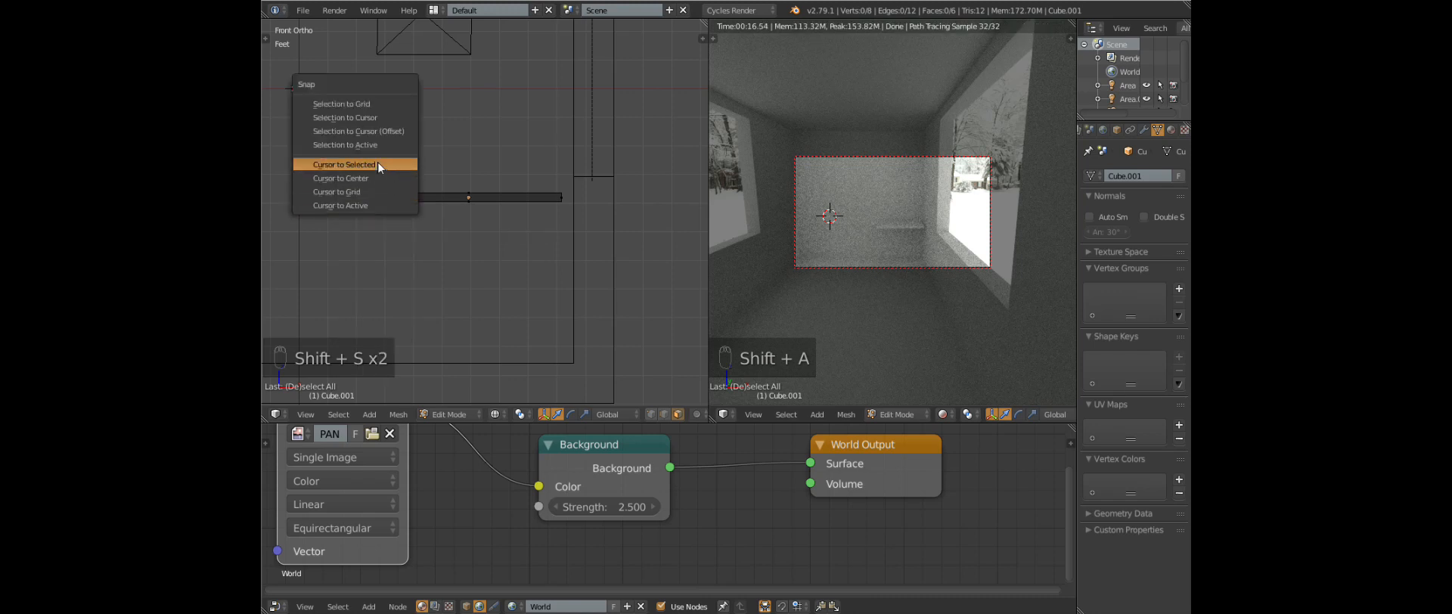
{"action": "left_click", "coordinate": [382, 177]}
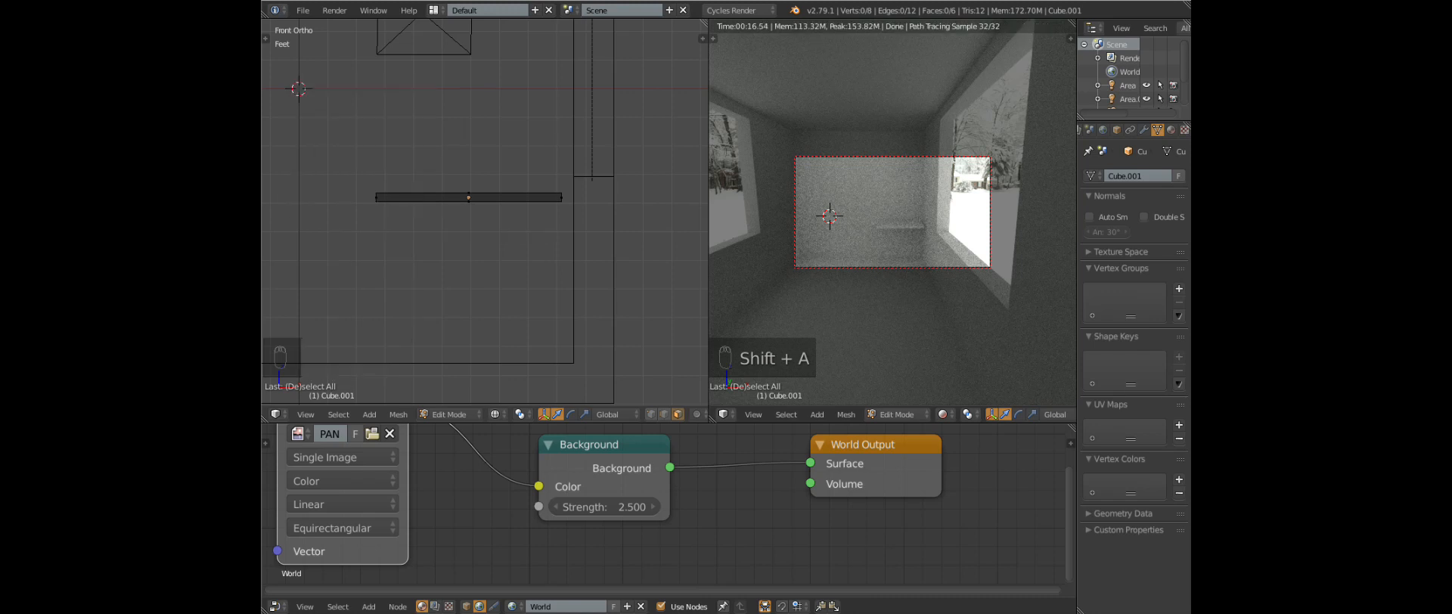
Select all of the slab's geometry and snap the 3D cursor to the selection
{"action": "key", "text": "a"}
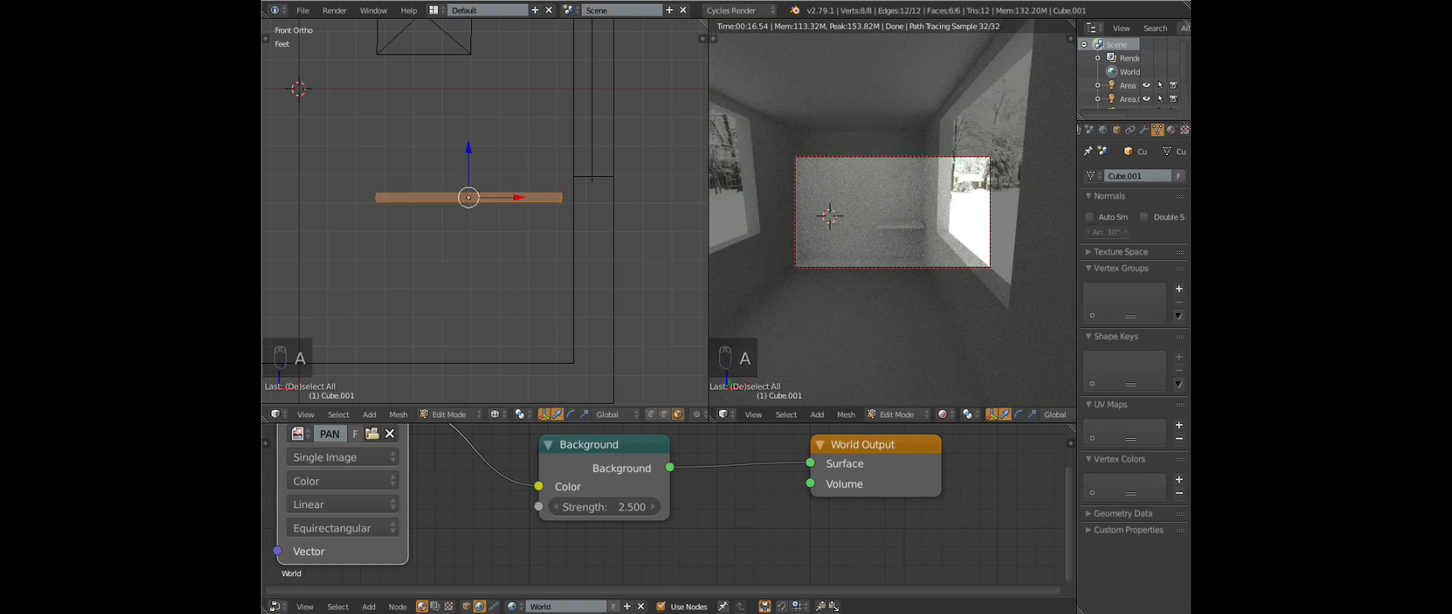
{"action": "key", "text": "shift+s"}
{"action": "key", "text": "shift+s"}
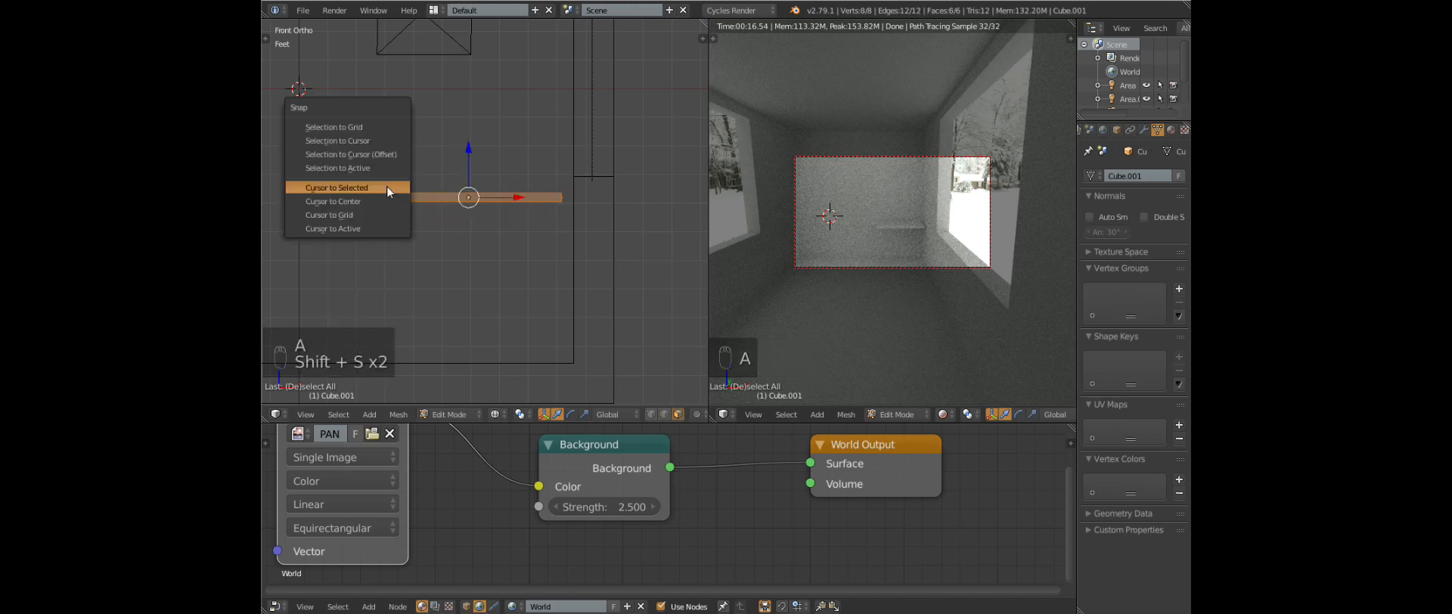
{"action": "left_click", "coordinate": [370, 227]}
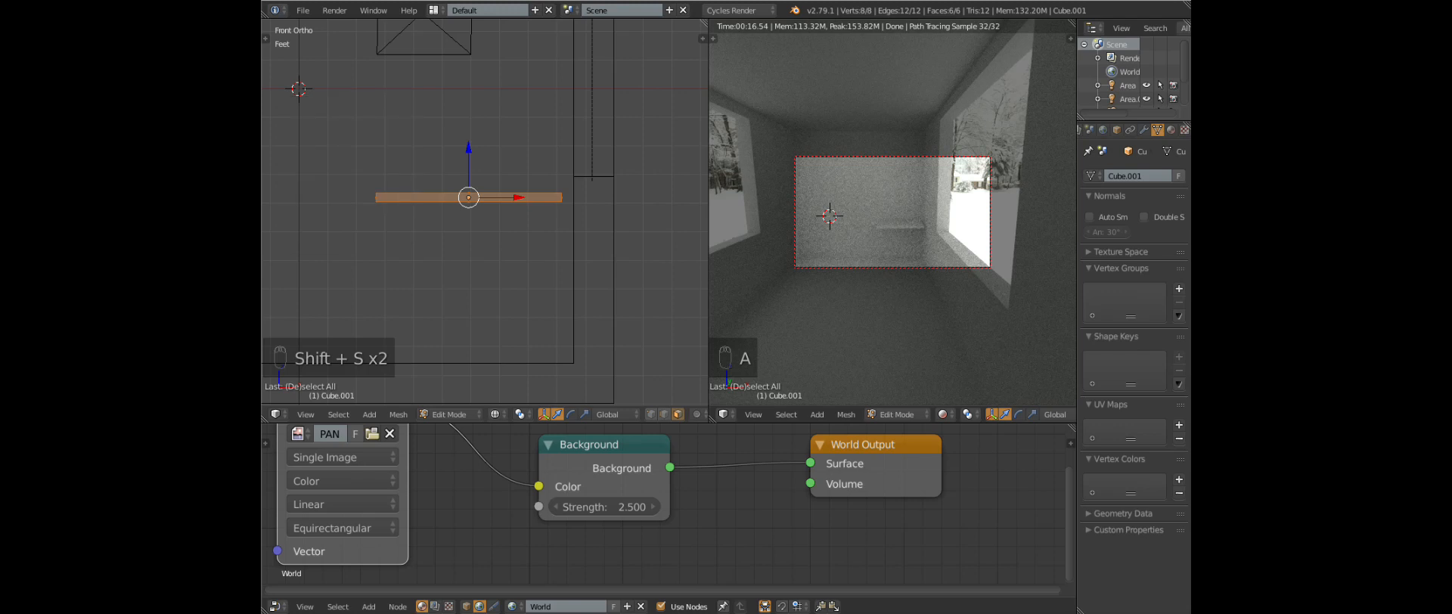
{"action": "key", "text": "shift+s"}
{"action": "left_click", "coordinate": [369, 182]}
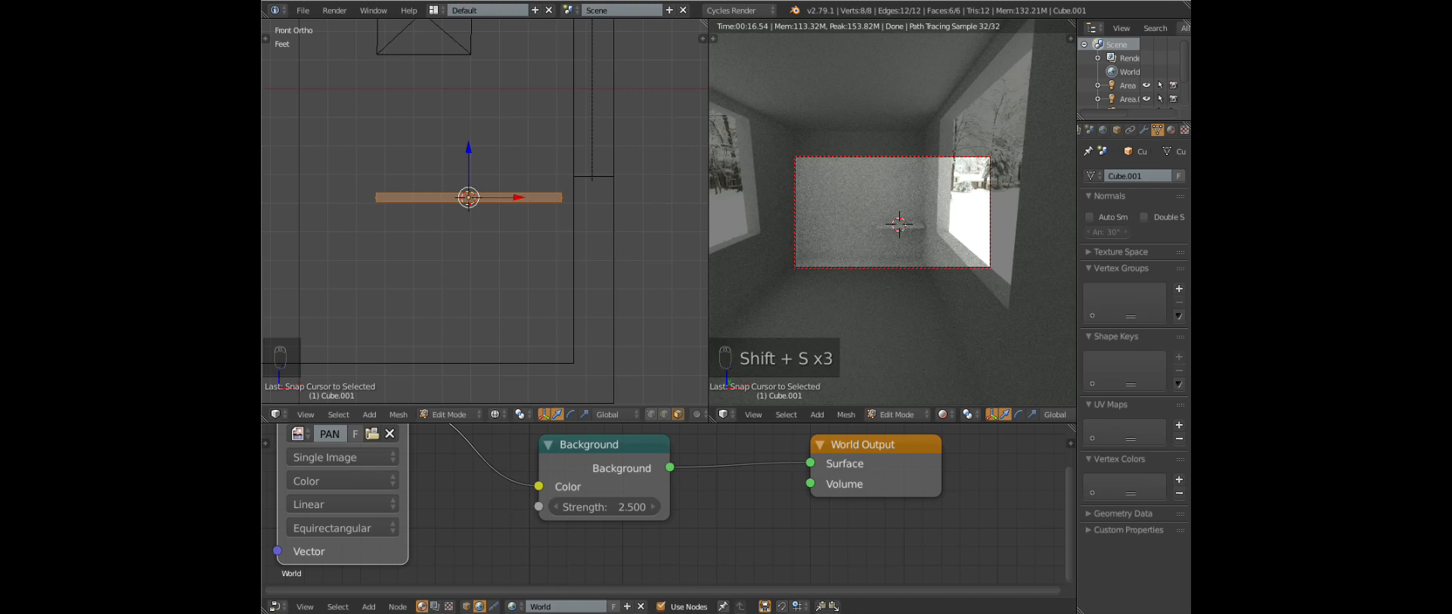
Add a cube to the slab's mesh at the 3D cursor and scale it along X to about a quarter of its width
{"action": "key", "text": "shift+a"}
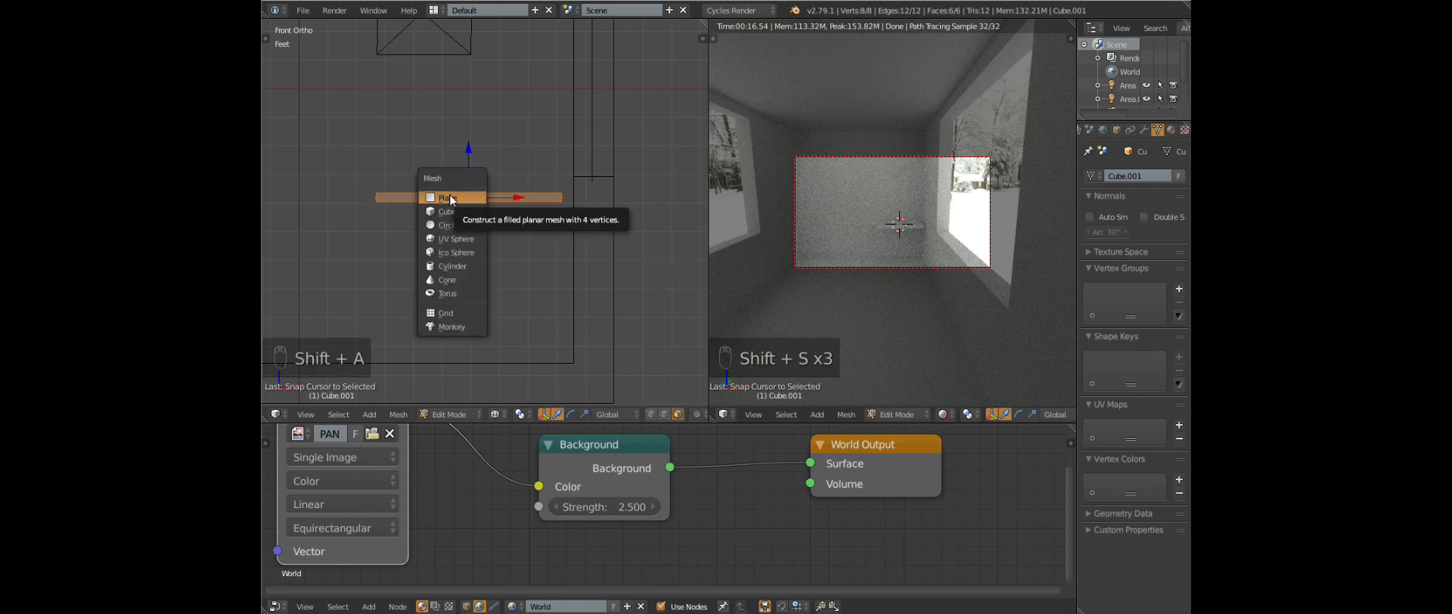
{"action": "left_click", "coordinate": [441, 212]}
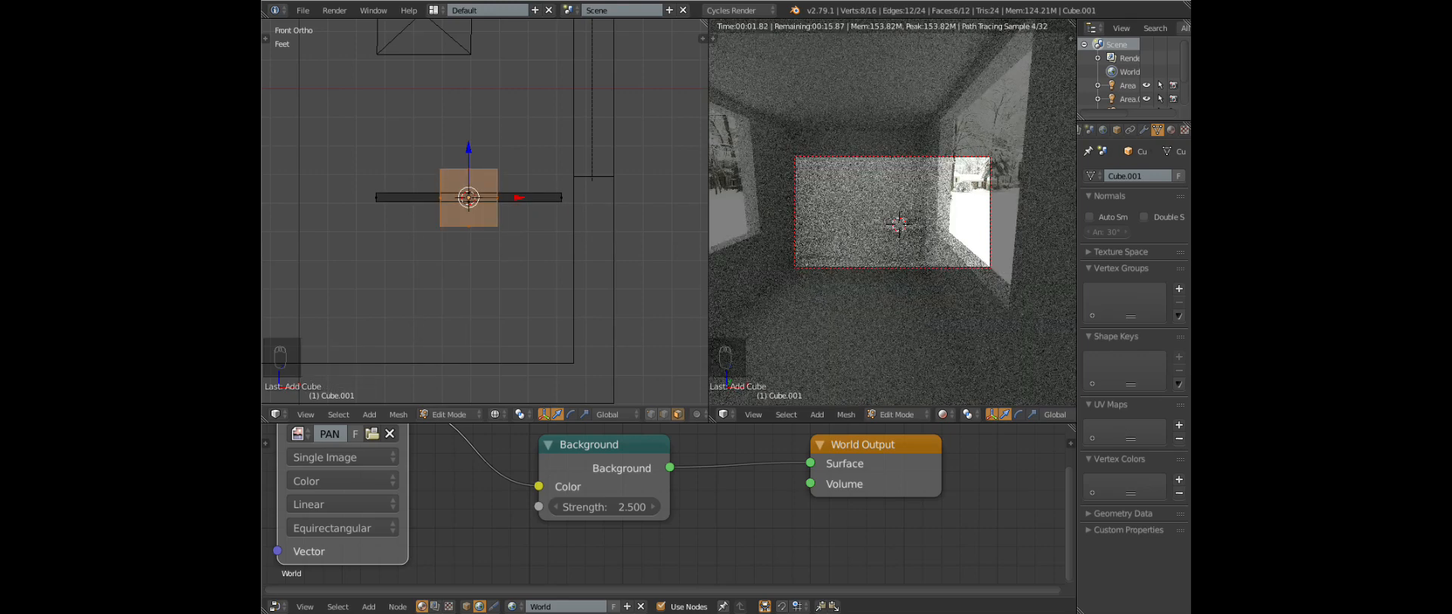
{"action": "key", "text": "s"}
{"action": "key", "text": "x"}
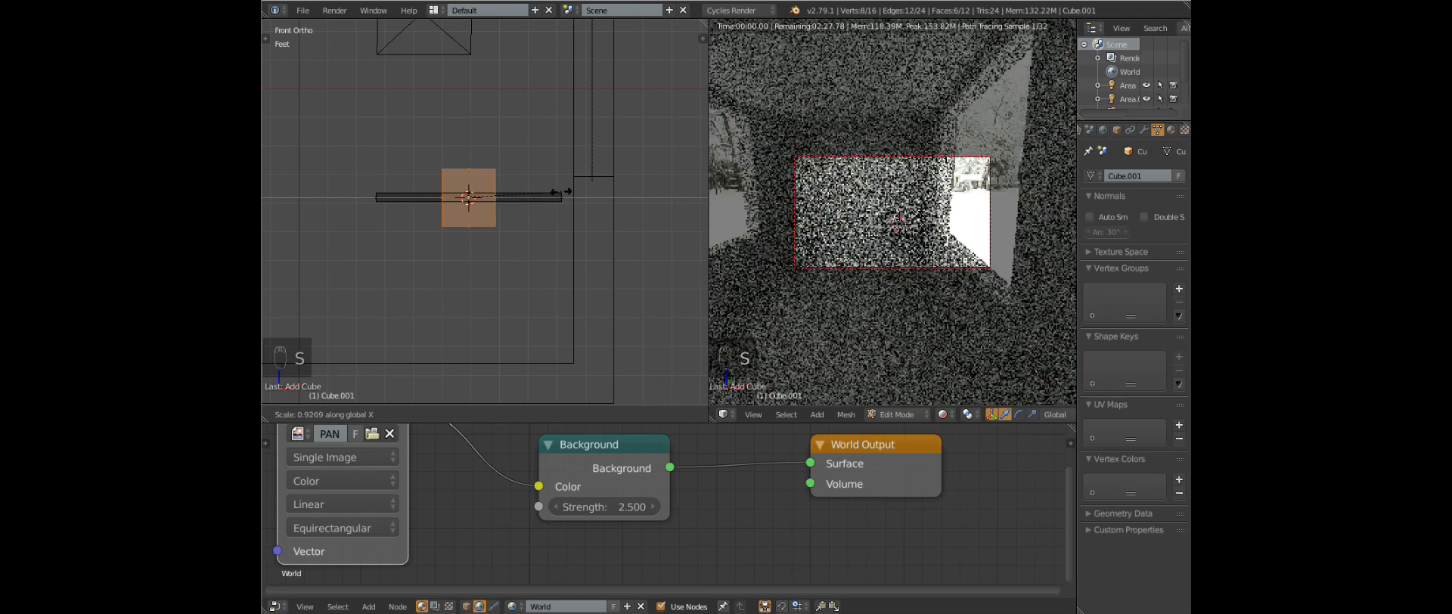
{"action": "left_click", "coordinate": [502, 196]}
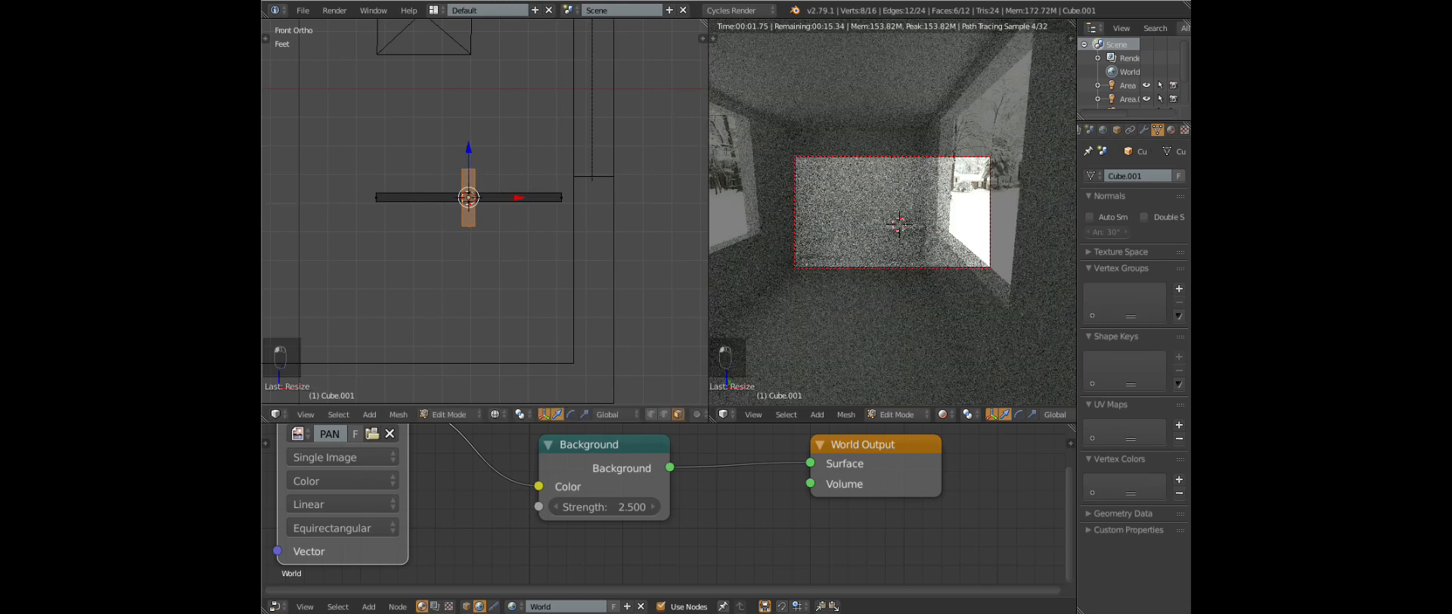
From the top view, scale the new cube down along global Y to give the table leg a roughly square cross-section
{"action": "left_click", "coordinate": [305, 414]}
{"action": "mouse_move", "coordinate": [360, 284]}
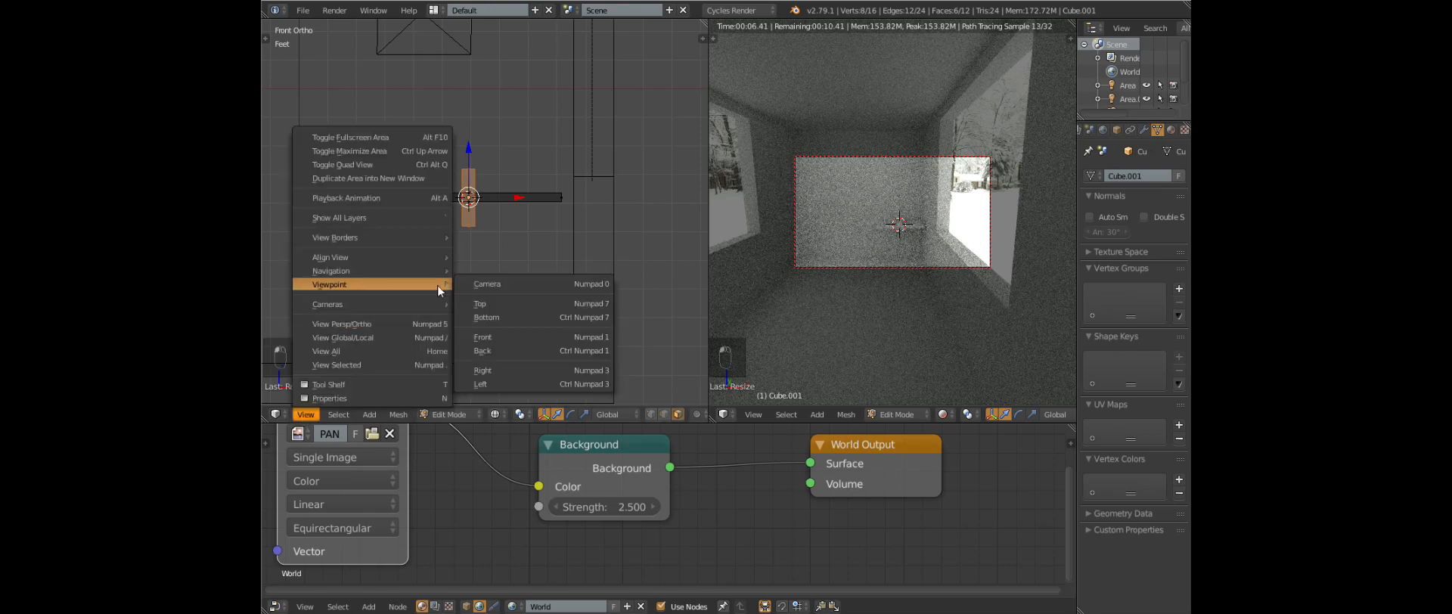
{"action": "left_click", "coordinate": [481, 304]}
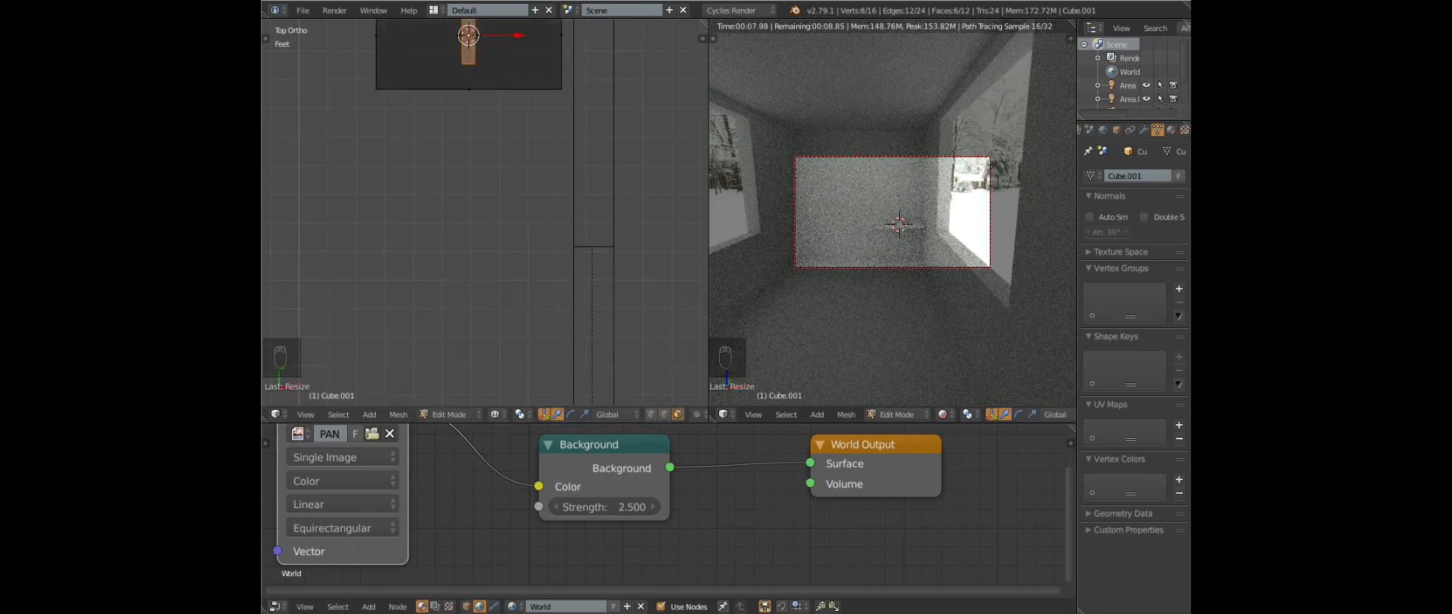
{"action": "middle_click_drag", "start_coordinate": [484, 94], "coordinate": [465, 367], "text": "shift"}
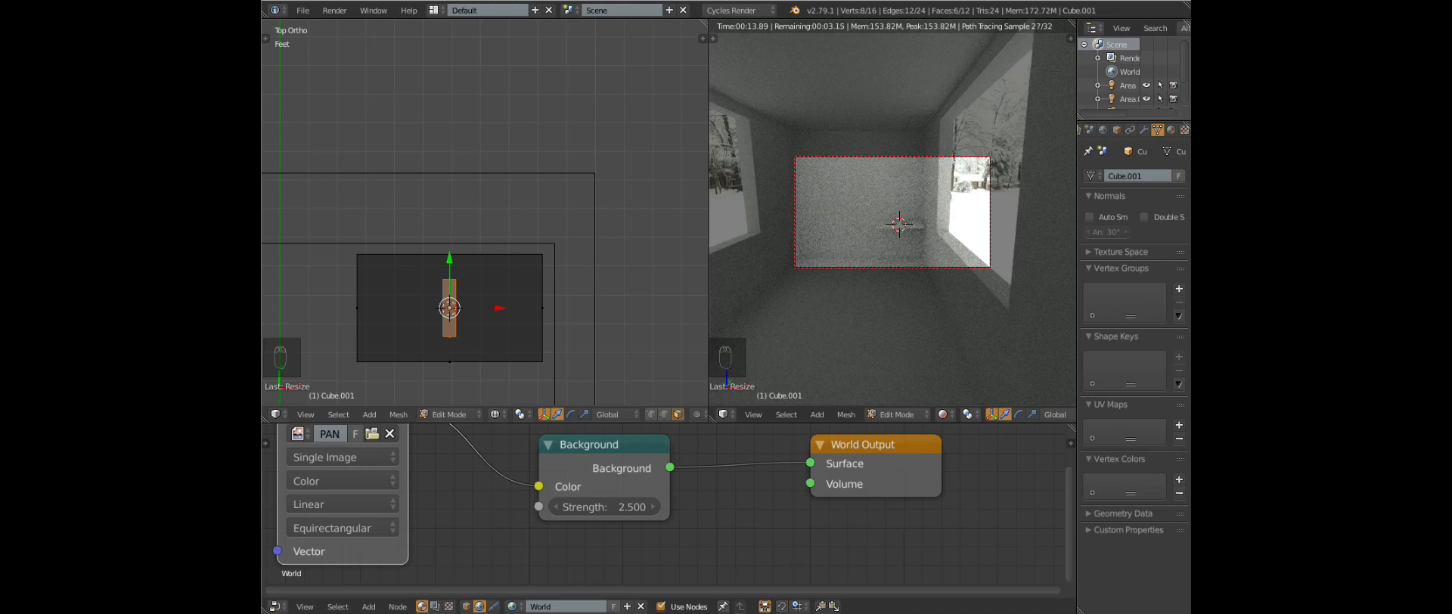
{"action": "key", "text": "s"}
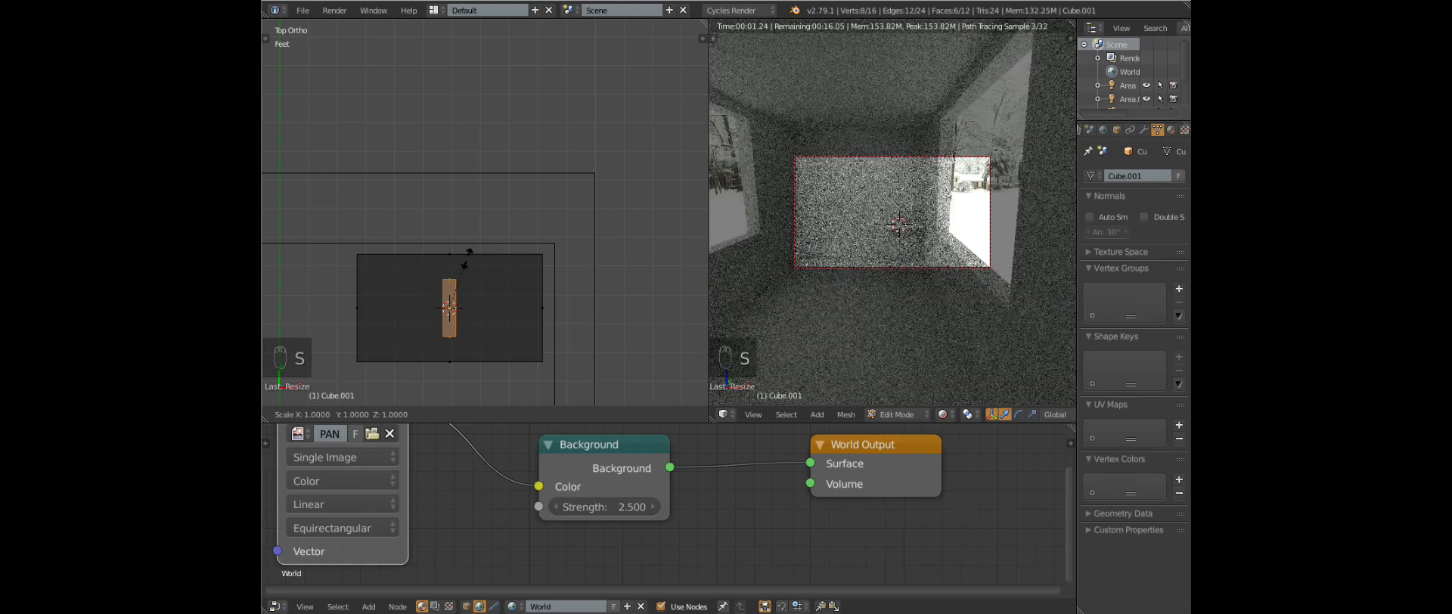
{"action": "key", "text": "y"}
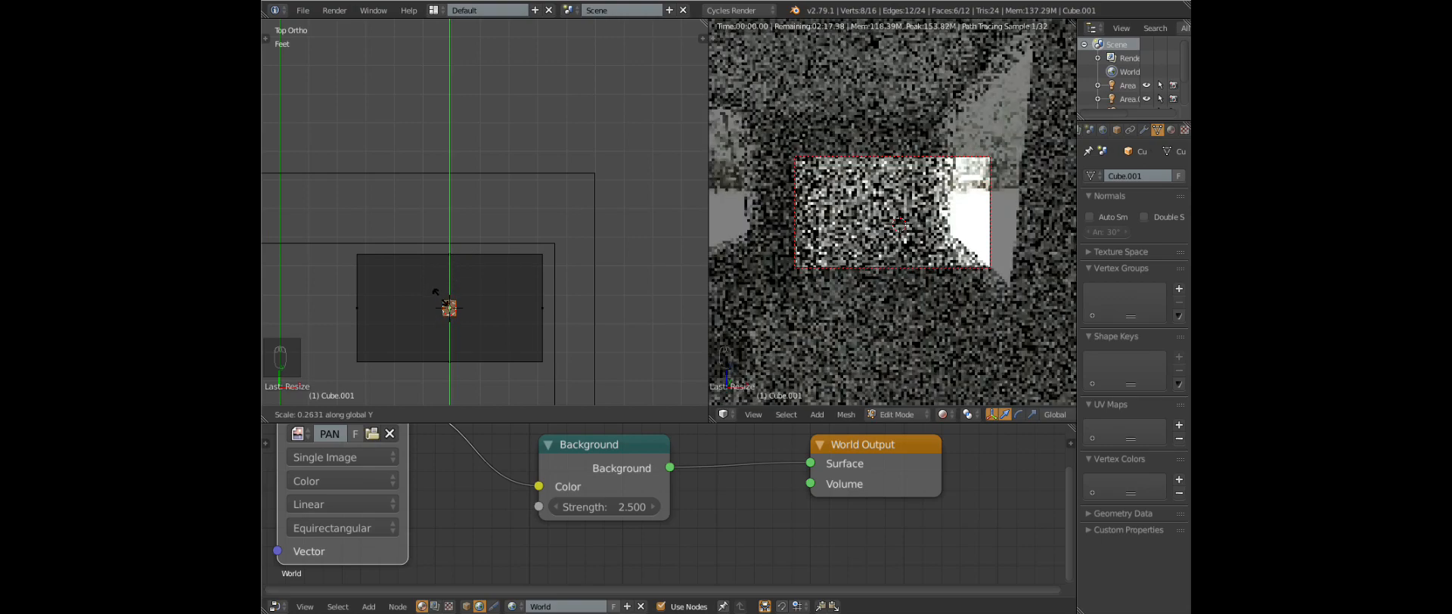
{"action": "left_click", "coordinate": [444, 303]}
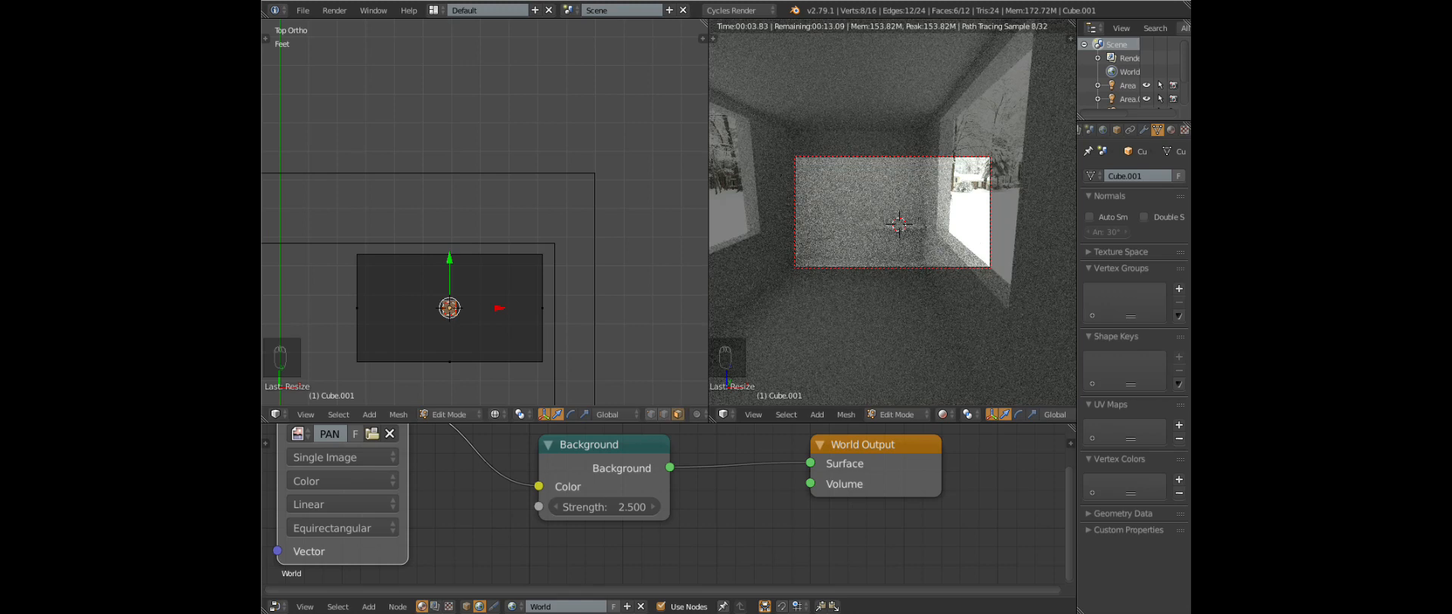
Switch the viewport to the right orthographic view and centre the slab and leg in it
{"action": "left_click", "coordinate": [306, 414]}
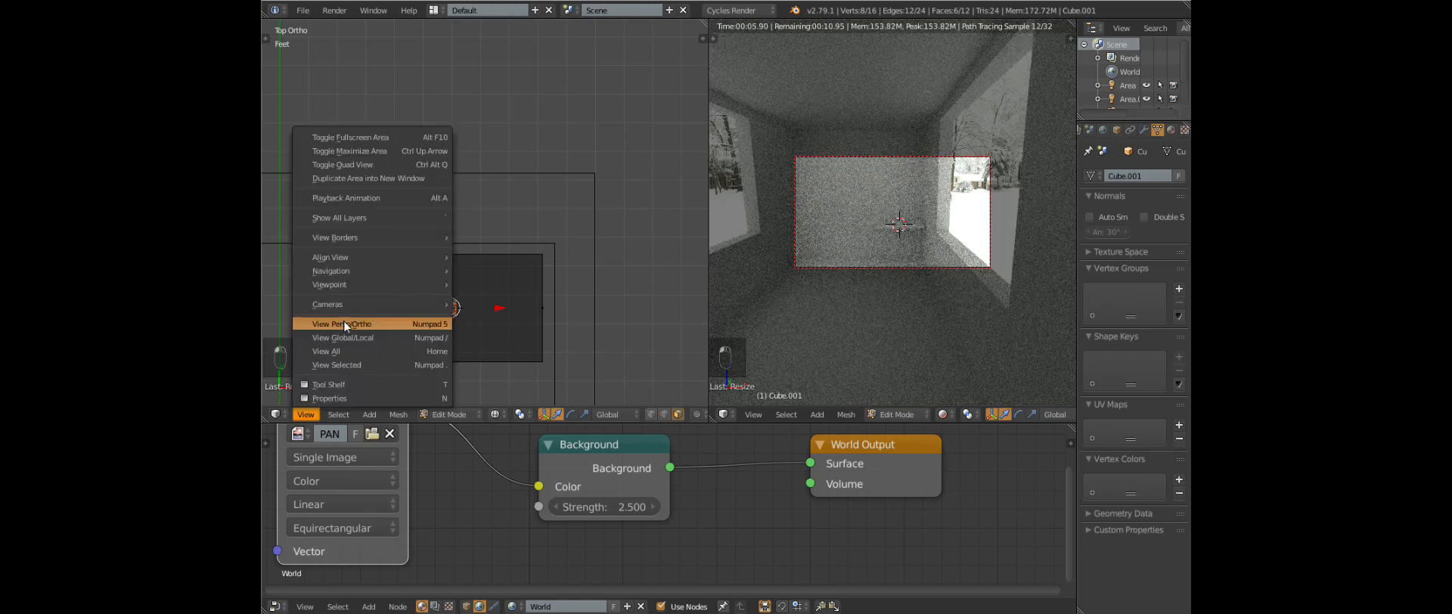
{"action": "mouse_move", "coordinate": [415, 286]}
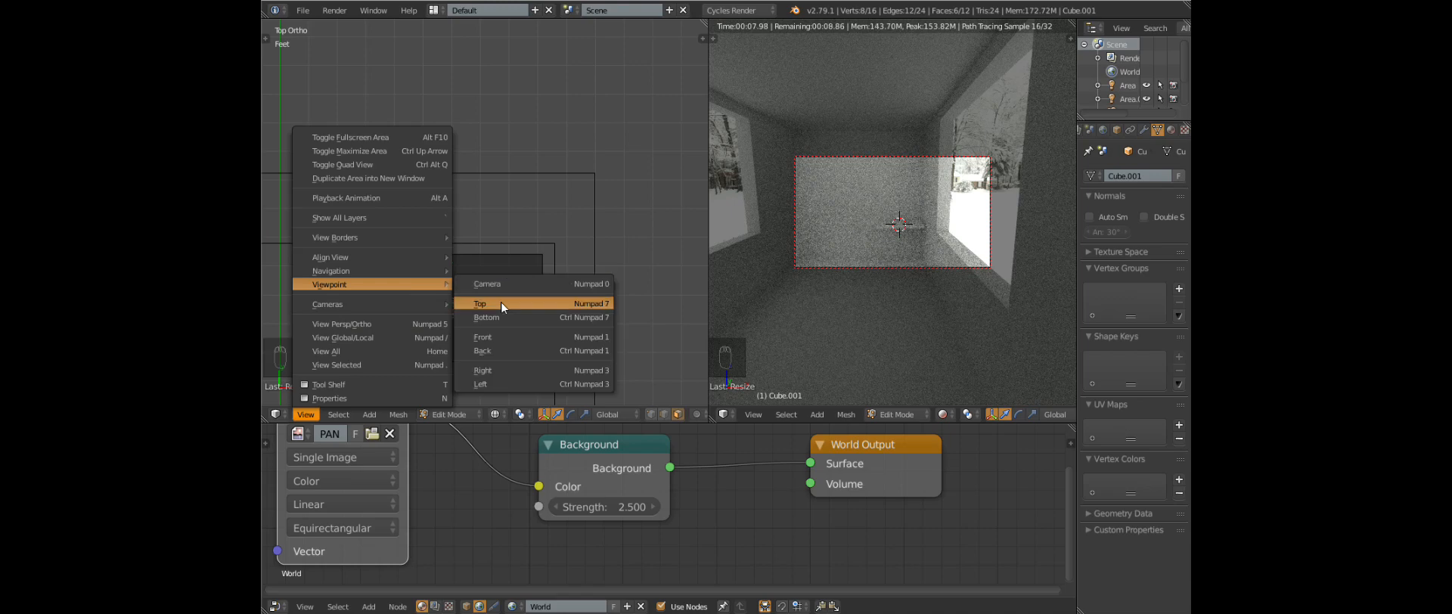
{"action": "left_click", "coordinate": [497, 371]}
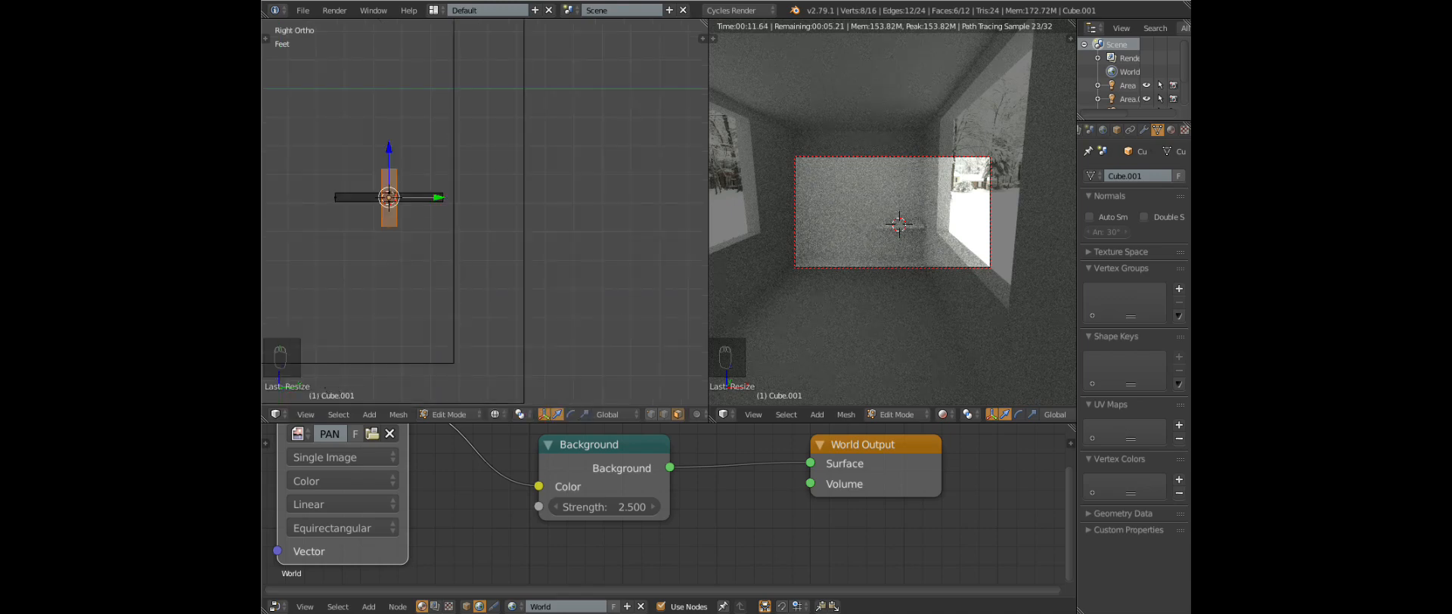
{"action": "middle_click_drag", "start_coordinate": [427, 204], "coordinate": [514, 194], "text": "shift"}
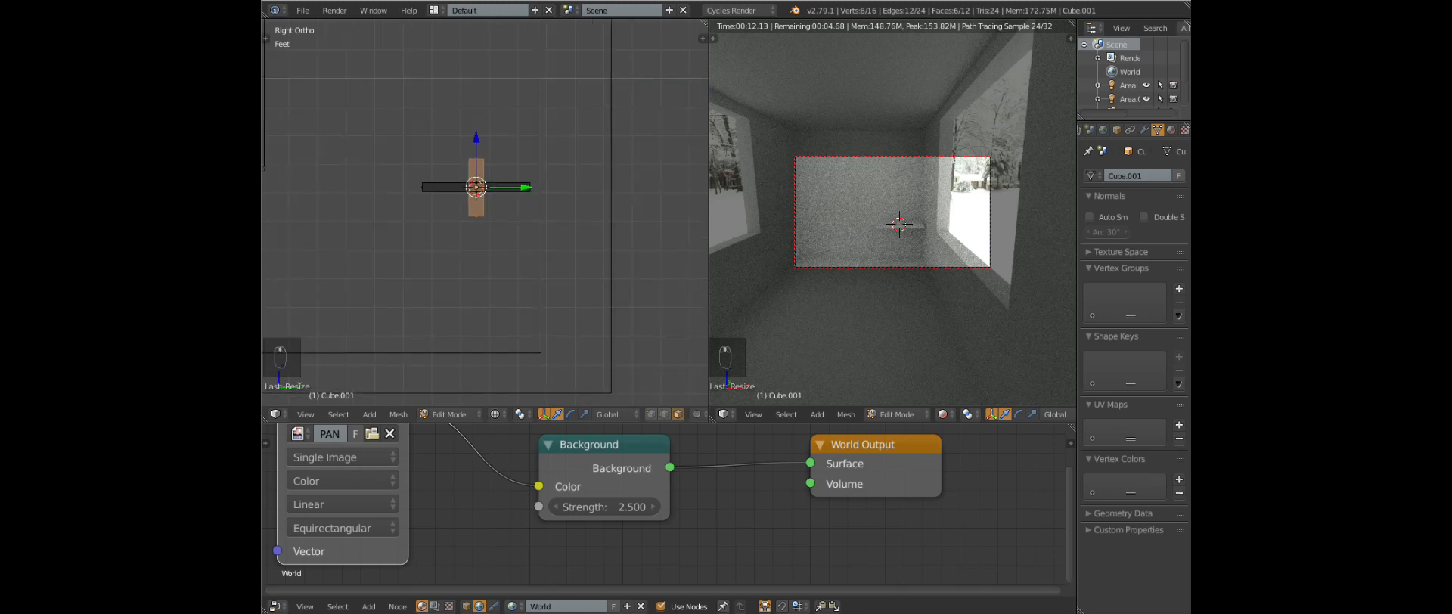
{"action": "middle_click_drag", "start_coordinate": [476, 187], "coordinate": [455, 204], "text": "shift"}
{"action": "middle_click_drag", "start_coordinate": [454, 203], "coordinate": [475, 187], "text": "shift"}
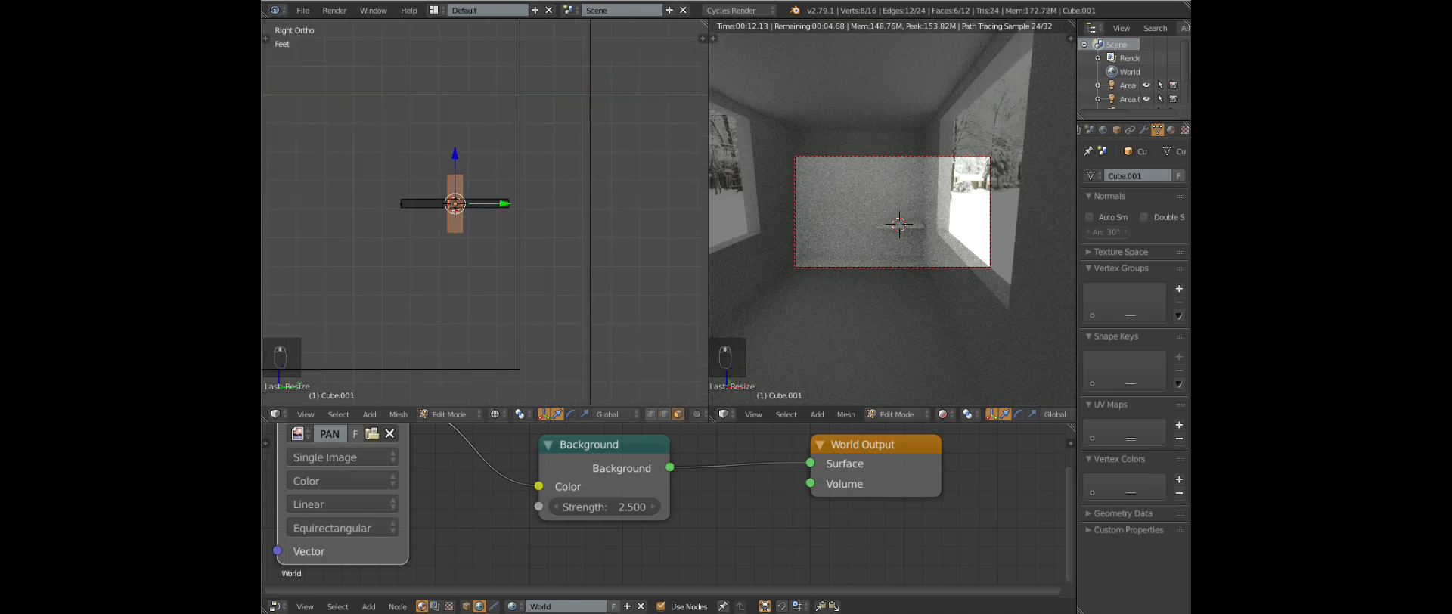
{"action": "middle_click_drag", "start_coordinate": [484, 211], "coordinate": [505, 195], "text": "shift"}
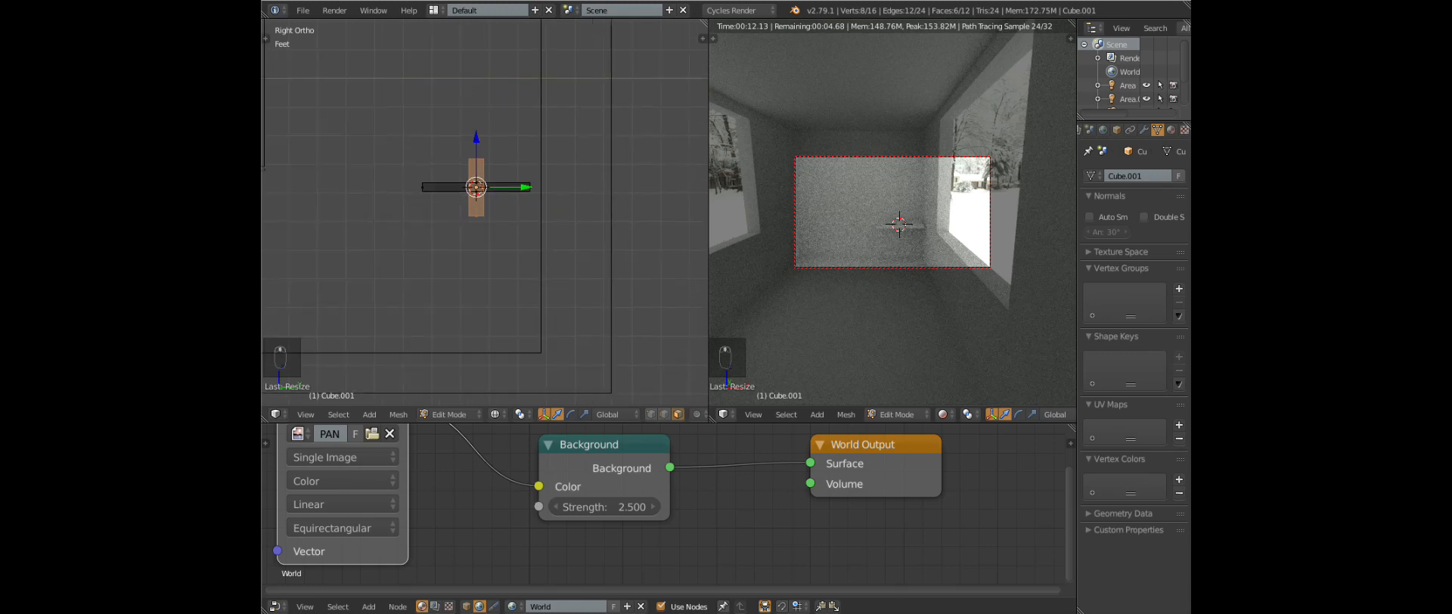
{"action": "middle_click_drag", "start_coordinate": [476, 187], "coordinate": [455, 203], "text": "shift"}
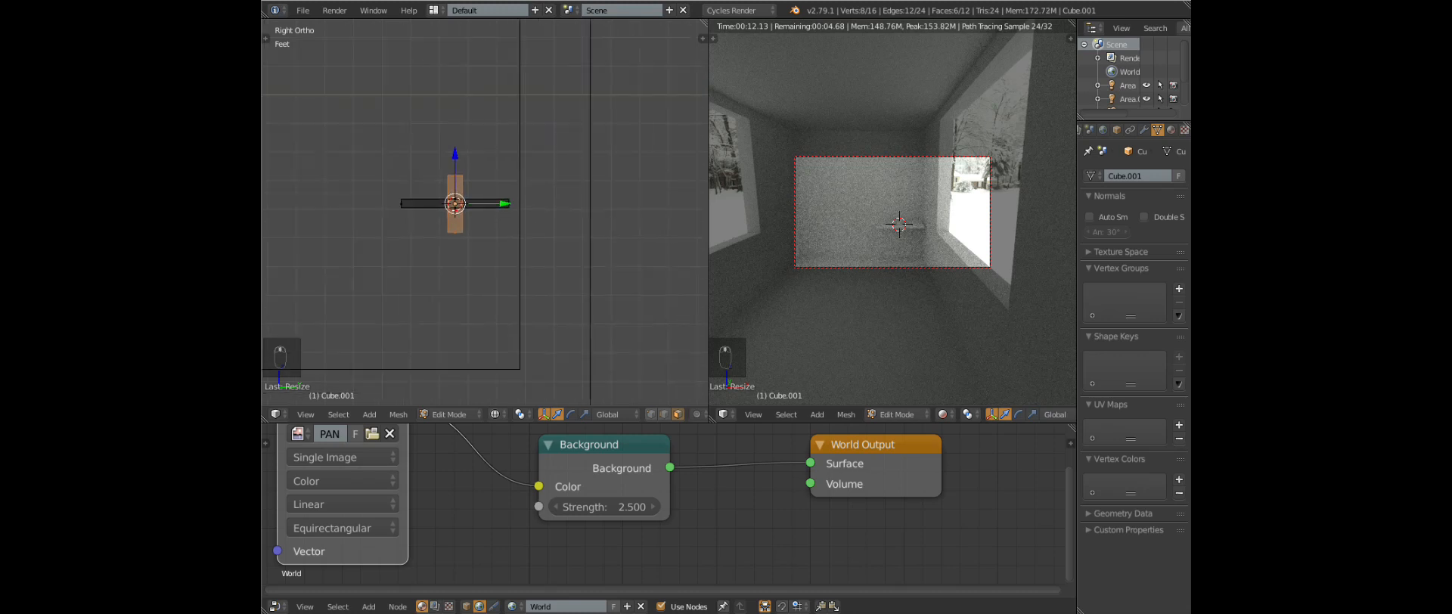
{"action": "middle_click_drag", "start_coordinate": [483, 227], "coordinate": [505, 210], "text": "shift"}
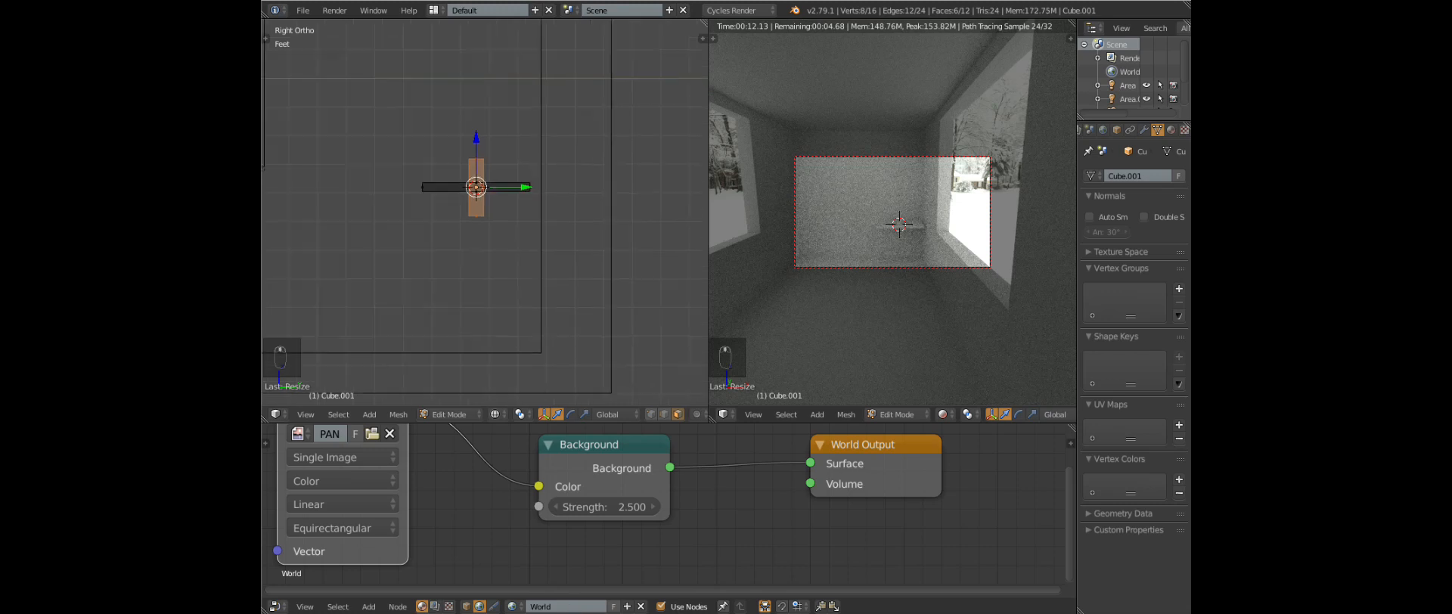
{"action": "middle_click_drag", "start_coordinate": [484, 219], "coordinate": [505, 202], "text": "shift"}
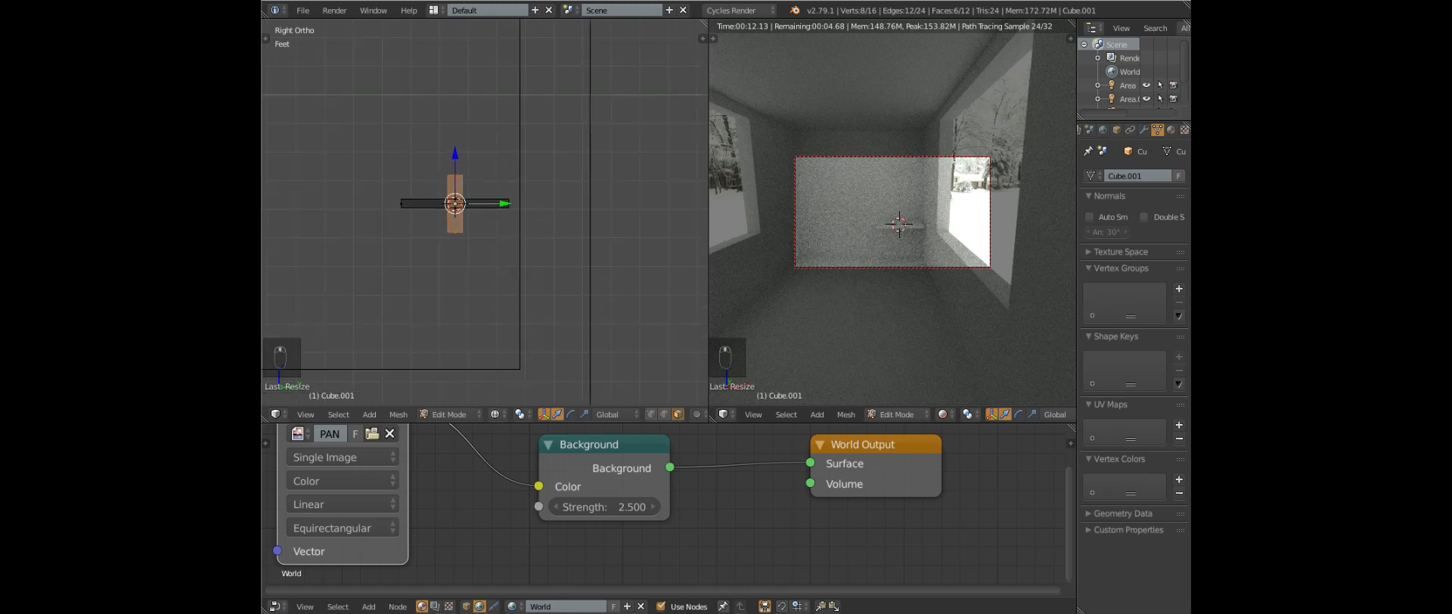
{"action": "middle_click_drag", "start_coordinate": [455, 204], "coordinate": [477, 187], "text": "shift"}
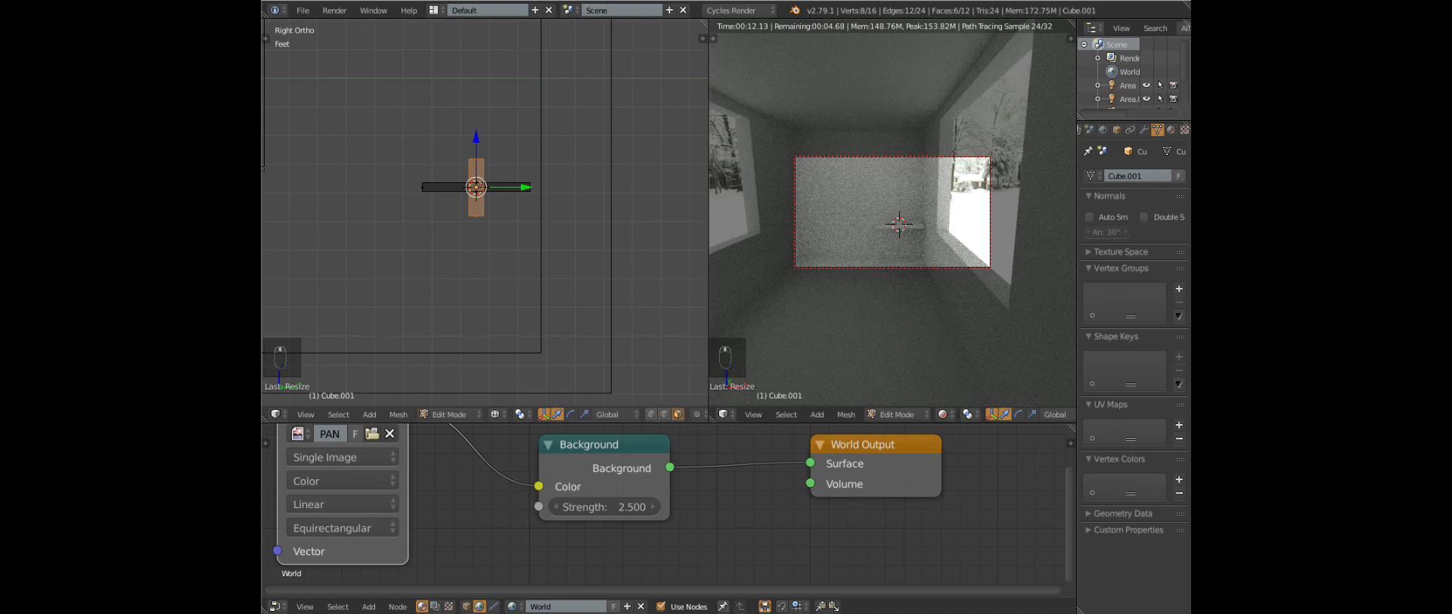
{"action": "mouse_move", "coordinate": [497, 204]}
{"action": "middle_mouse_down", "text": "shift"}
{"action": "mouse_move", "coordinate": [477, 221]}
{"action": "mouse_move", "coordinate": [497, 204]}
{"action": "middle_mouse_up", "text": "shift"}
{"action": "middle_click_drag", "start_coordinate": [468, 179], "coordinate": [447, 196], "text": "shift"}
{"action": "middle_click_drag", "start_coordinate": [547, 229], "coordinate": [528, 246], "text": "shift"}
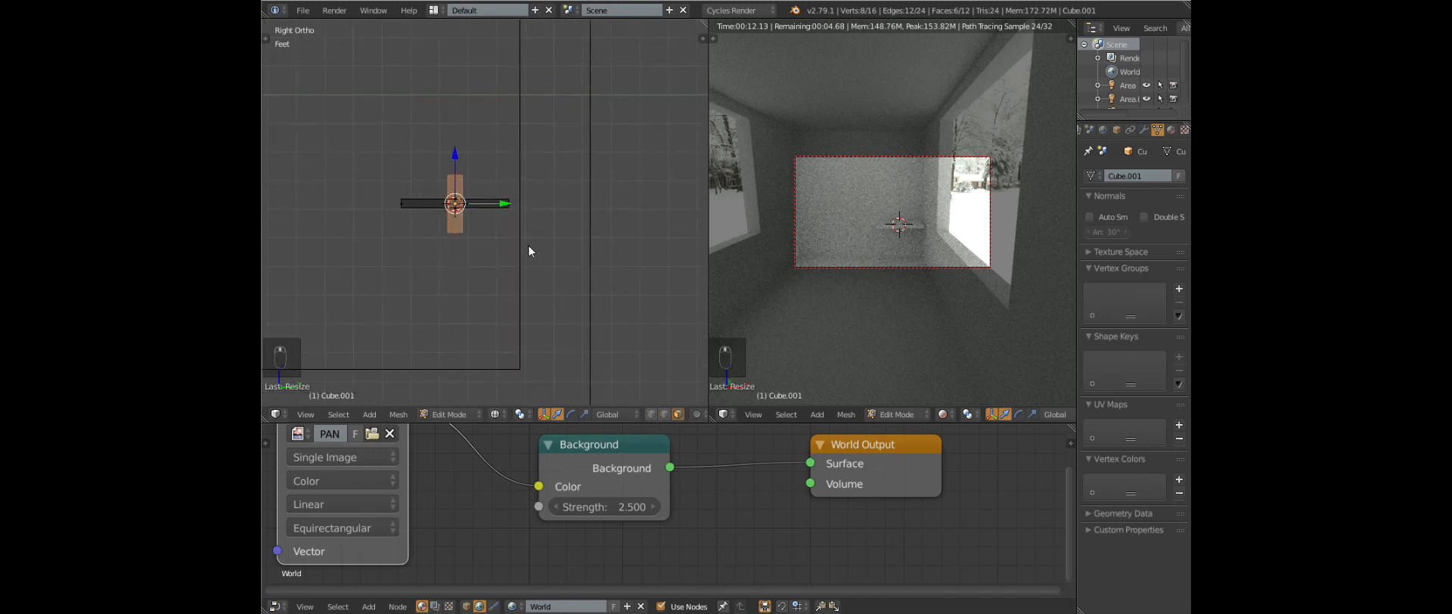